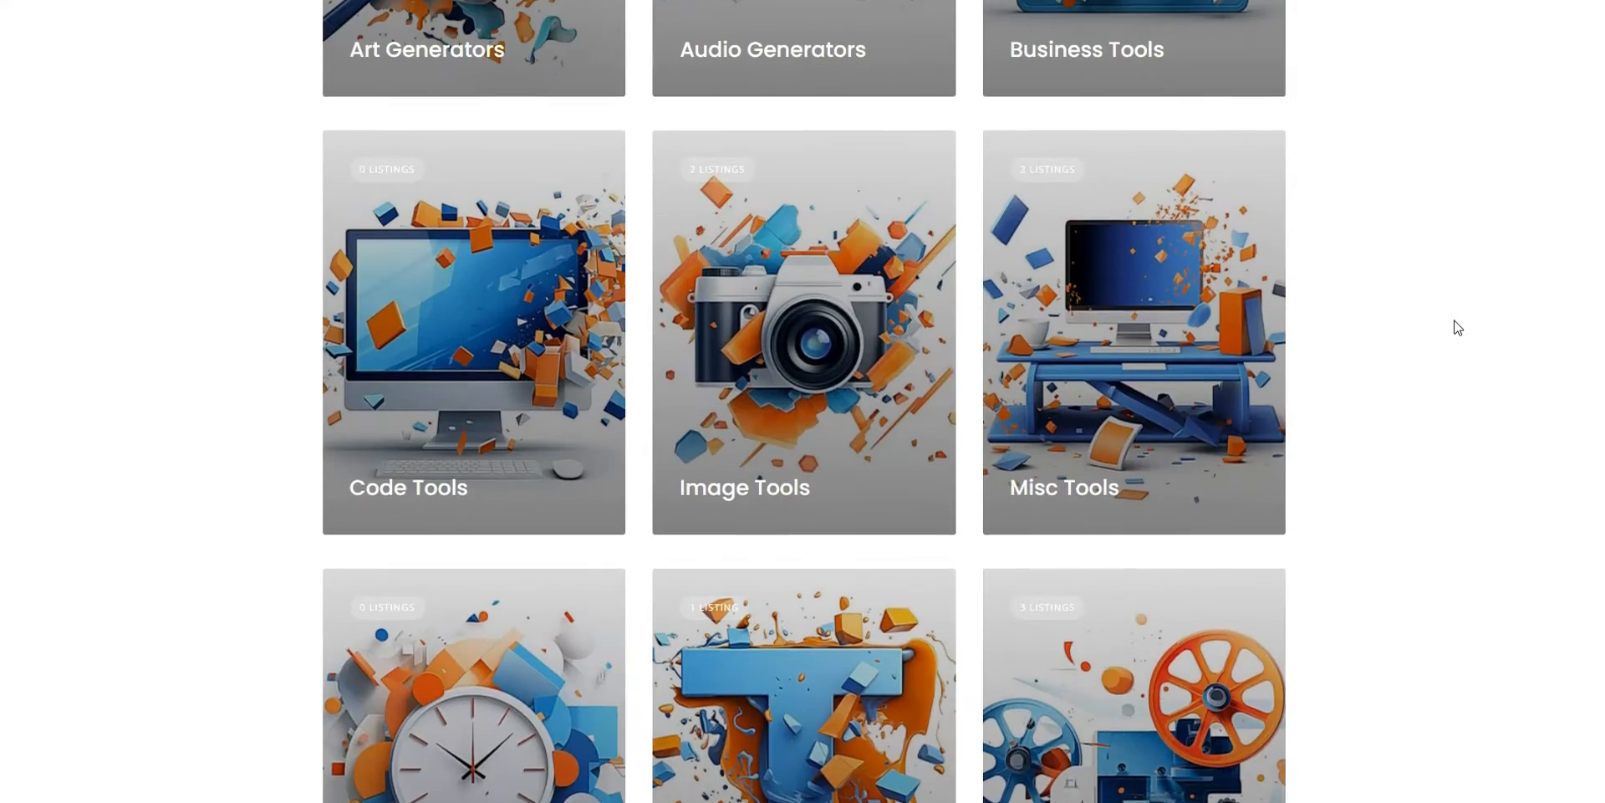
# Examine the demo directory's listings page, including its category search, founded-year and pricing model filters, and the AI tool listings
pyautogui.click(1251, 399)
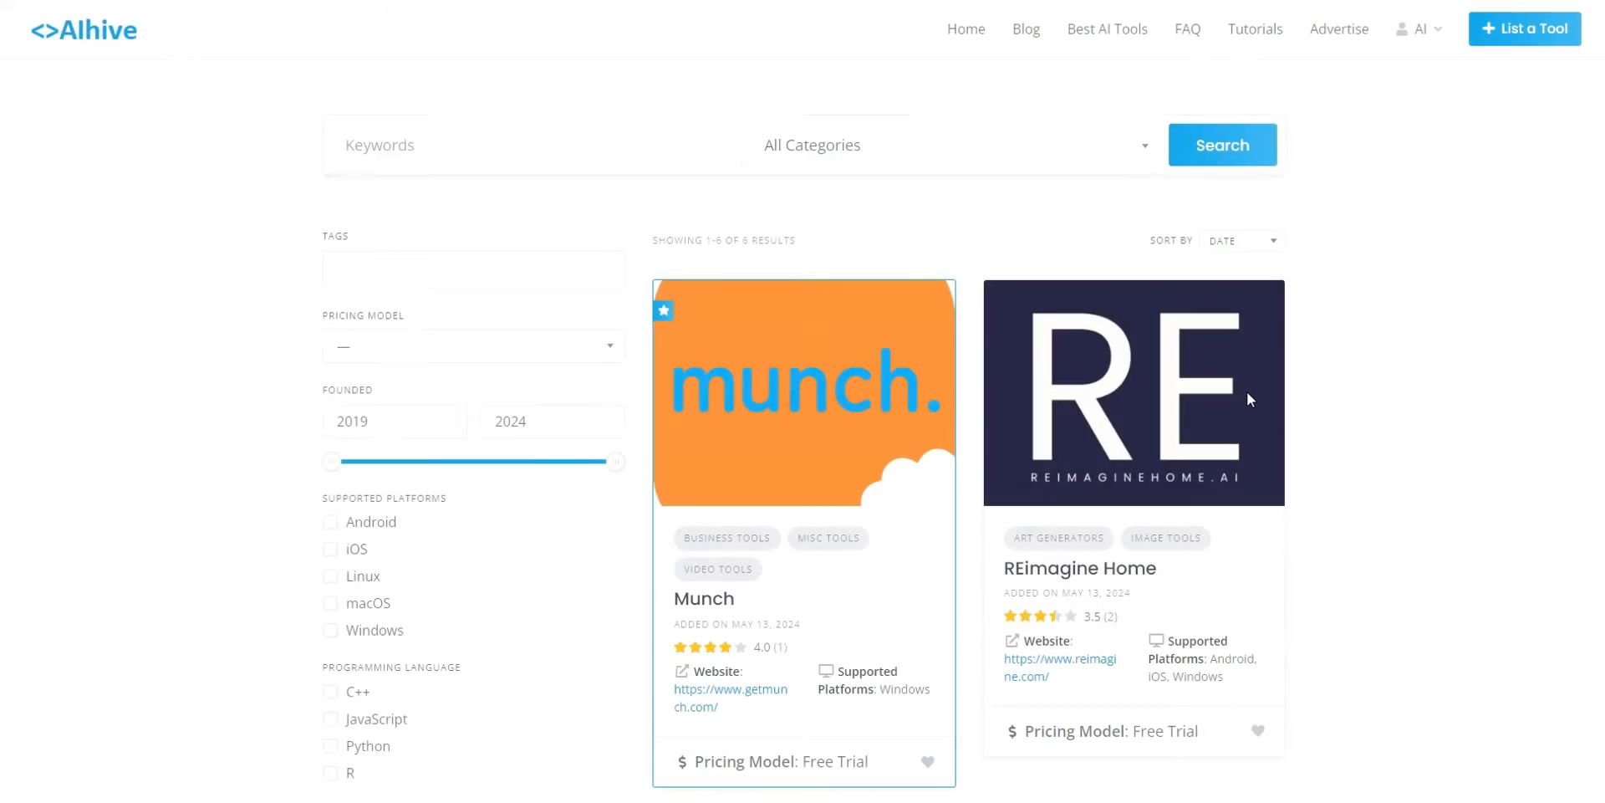
pyautogui.click(978, 147)
pyautogui.scroll(-2, 939, 309)
pyautogui.click(1379, 269)
pyautogui.scroll(-1, 598, 376)
pyautogui.click(533, 389)
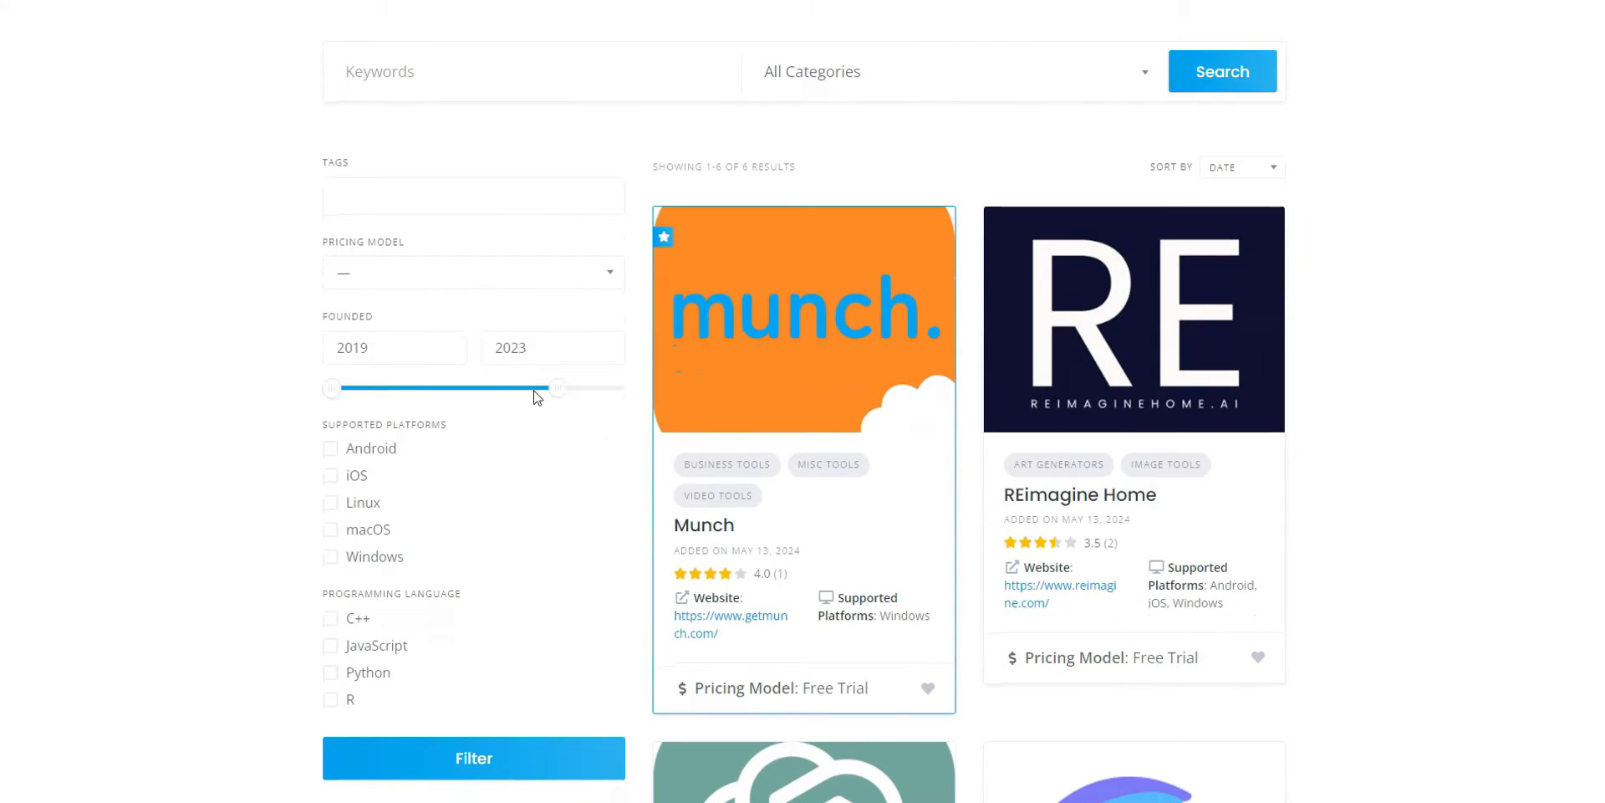
pyautogui.click(571, 279)
pyautogui.click(1394, 410)
pyautogui.scroll(-2, 1394, 412)
pyautogui.scroll(-10, 1395, 413)
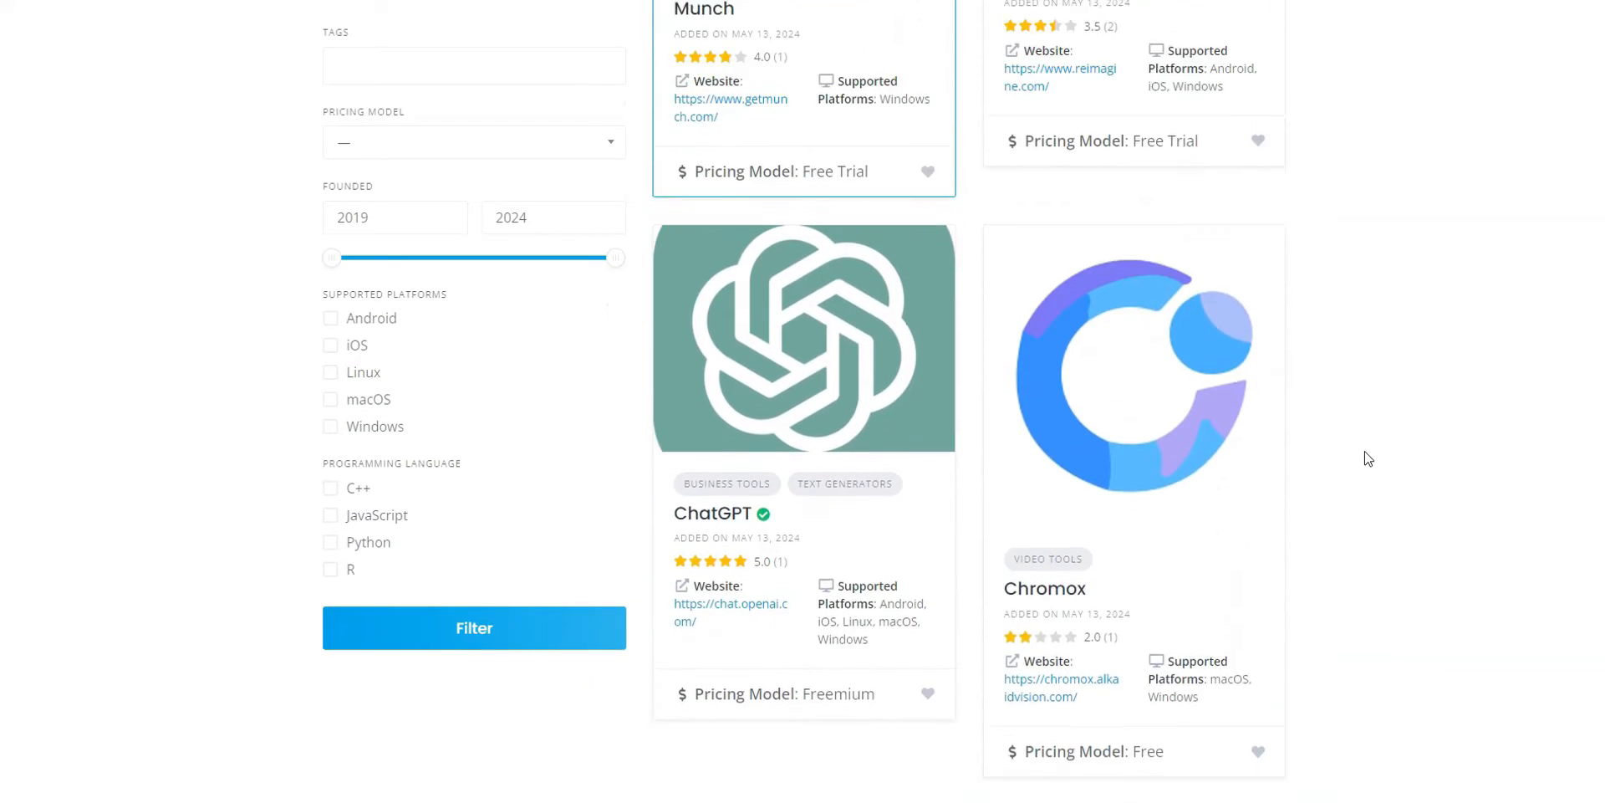
pyautogui.scroll(-1, 1185, 566)
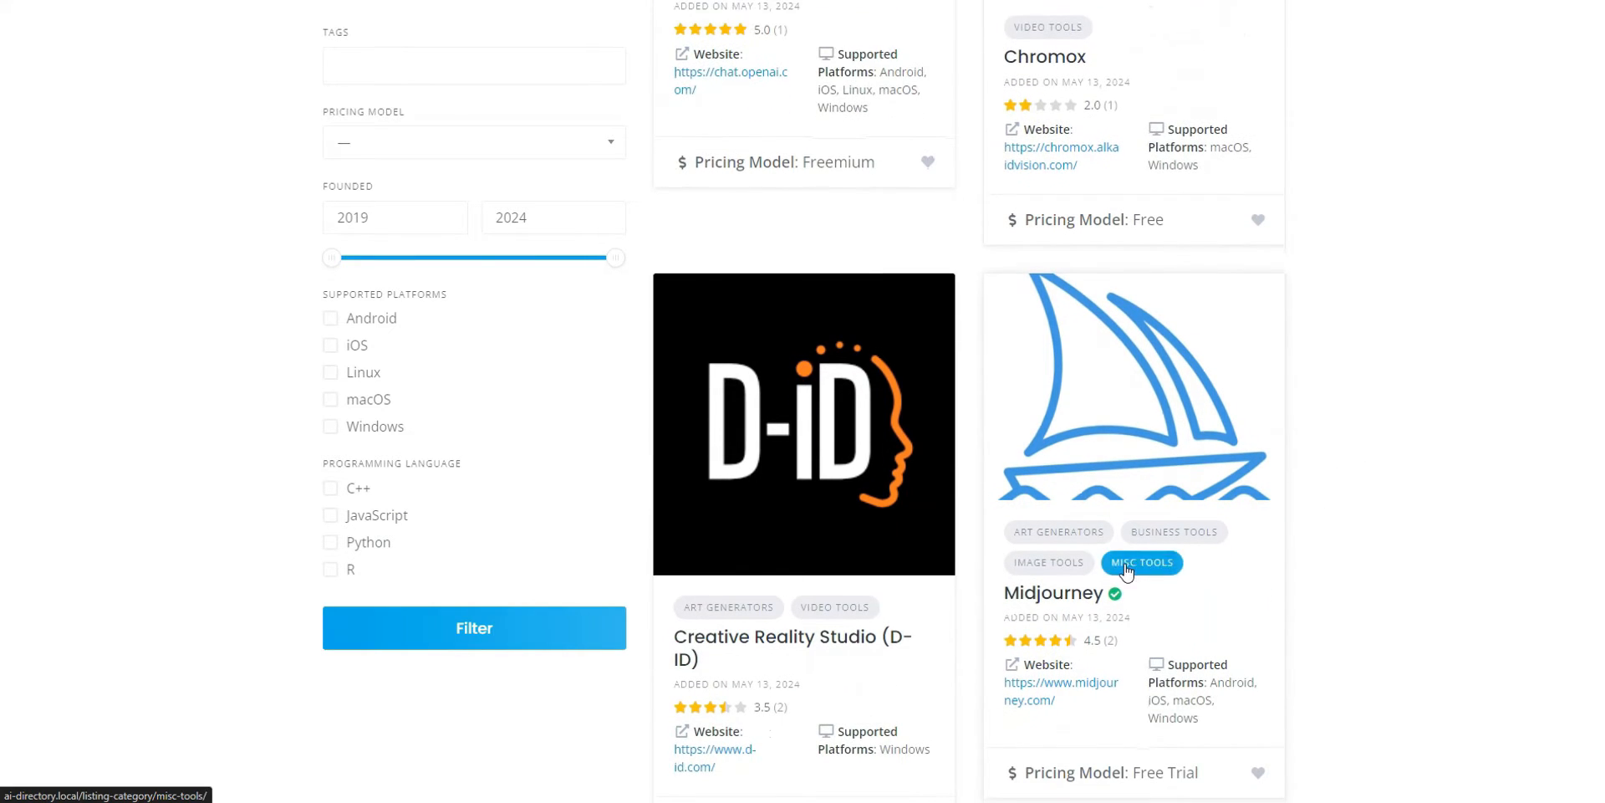
# Open the Midjourney listing and review its description, details, user reviews and similar tools
pyautogui.click(1042, 592)
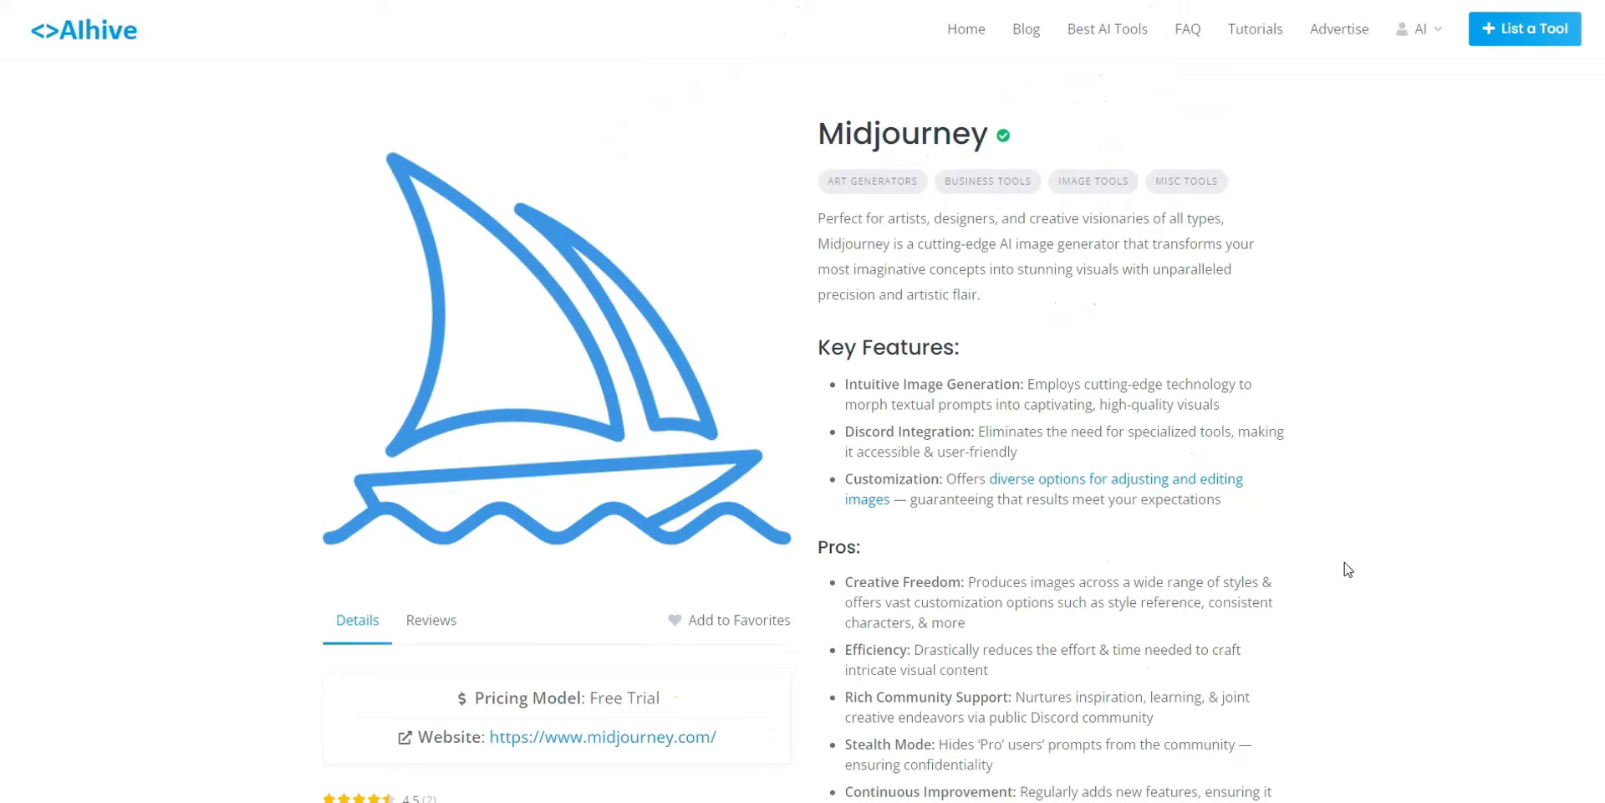
pyautogui.scroll(-1, 1369, 505)
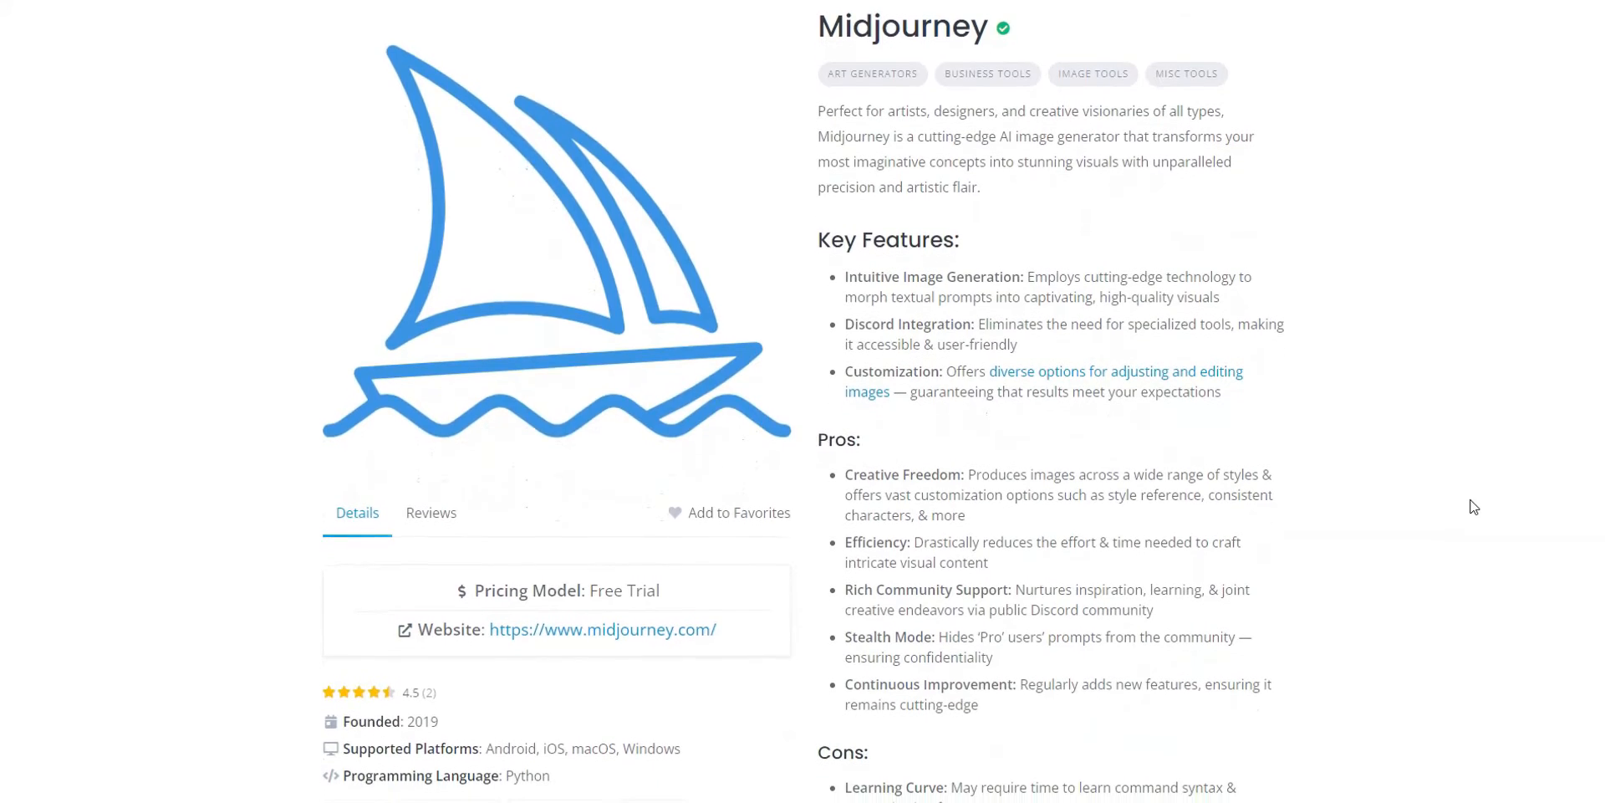
pyautogui.scroll(-2, 1473, 507)
pyautogui.scroll(-3, 1473, 507)
pyautogui.scroll(-2, 1473, 507)
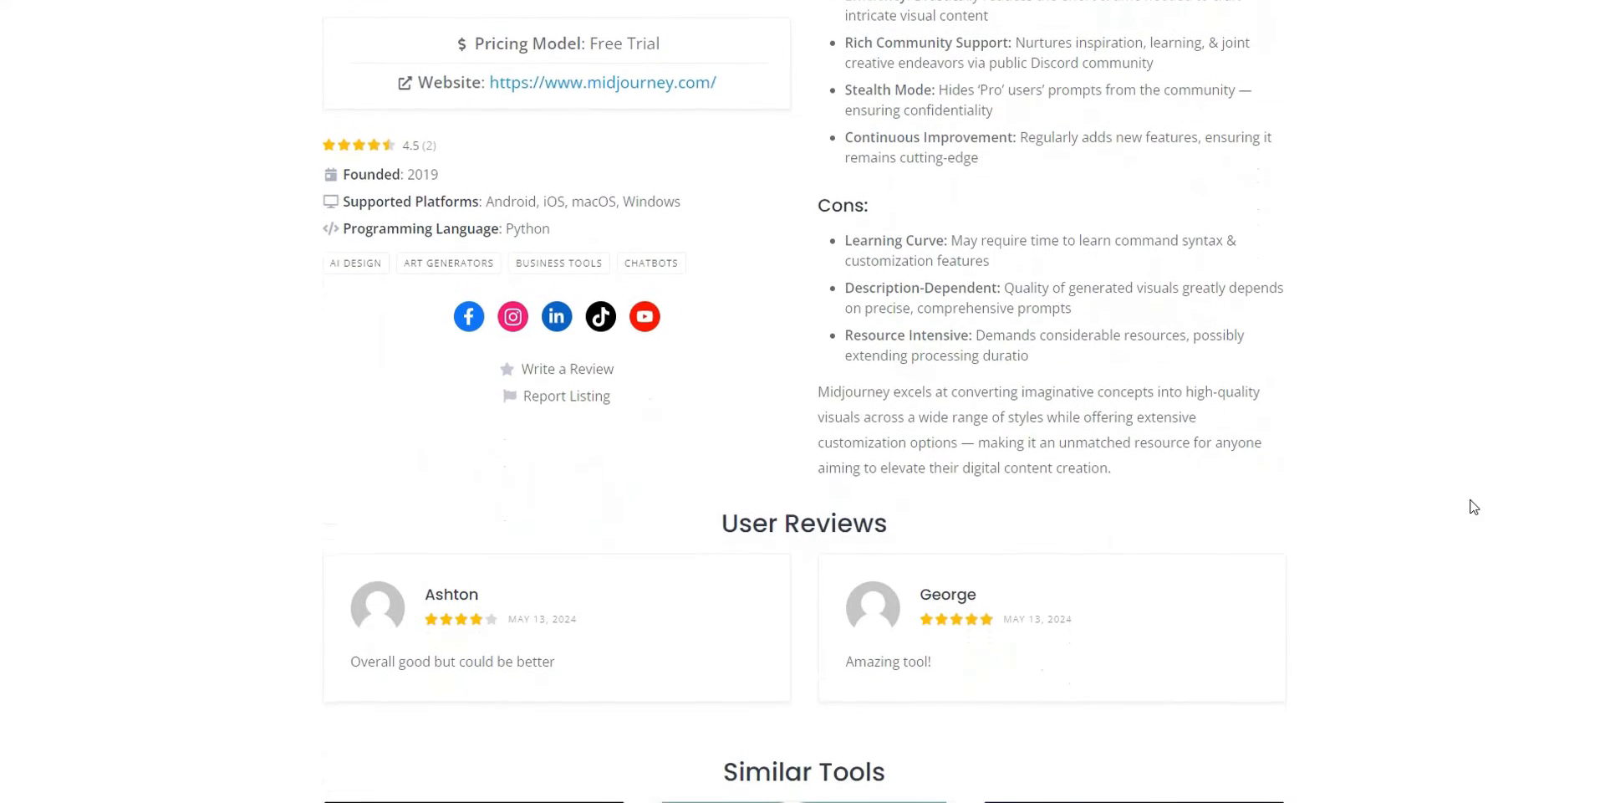
pyautogui.scroll(-5, 1473, 507)
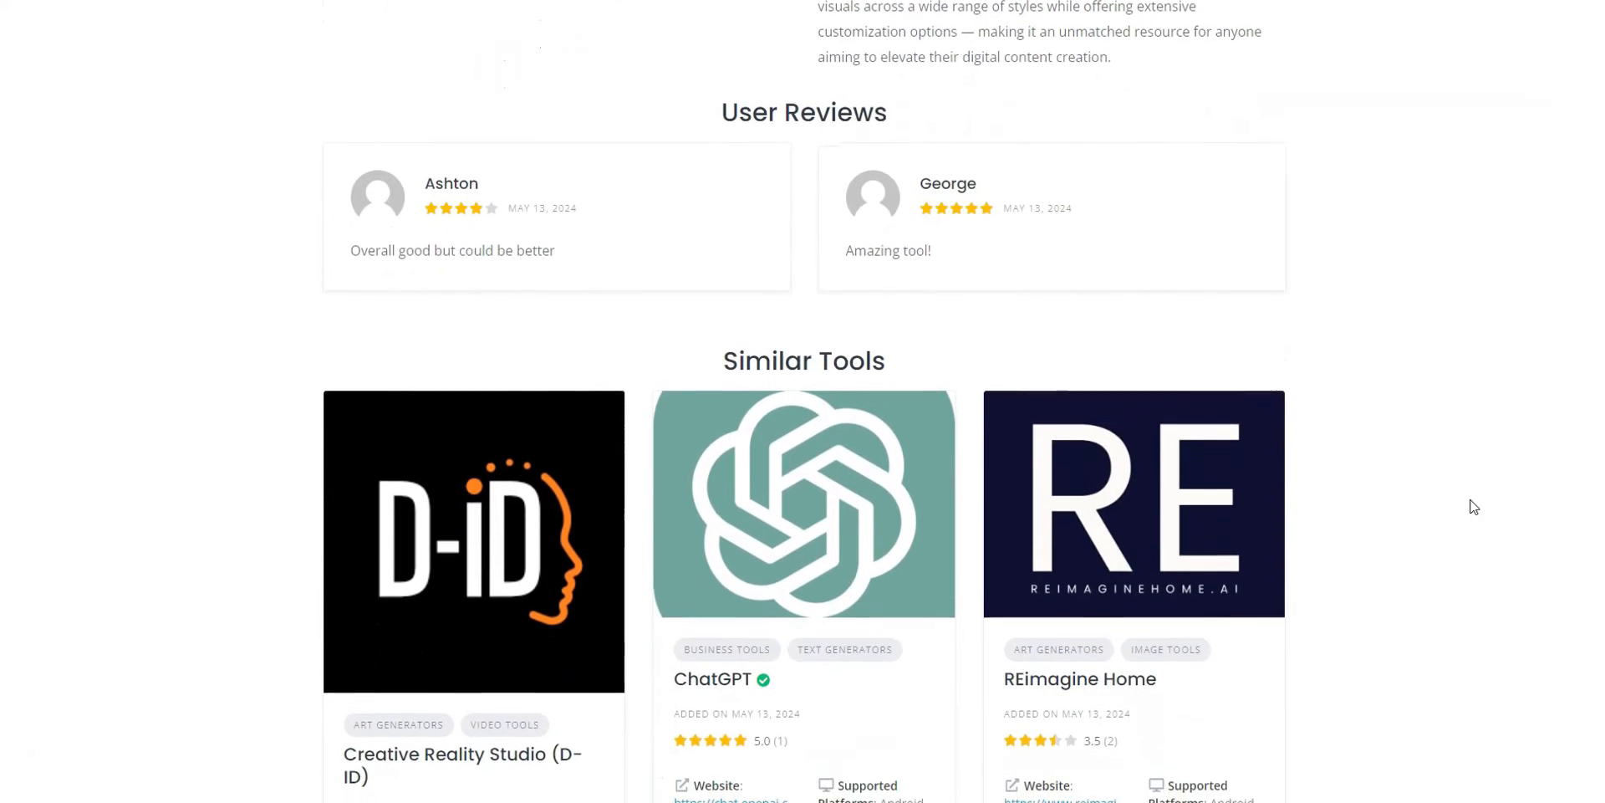
pyautogui.scroll(-2, 1473, 507)
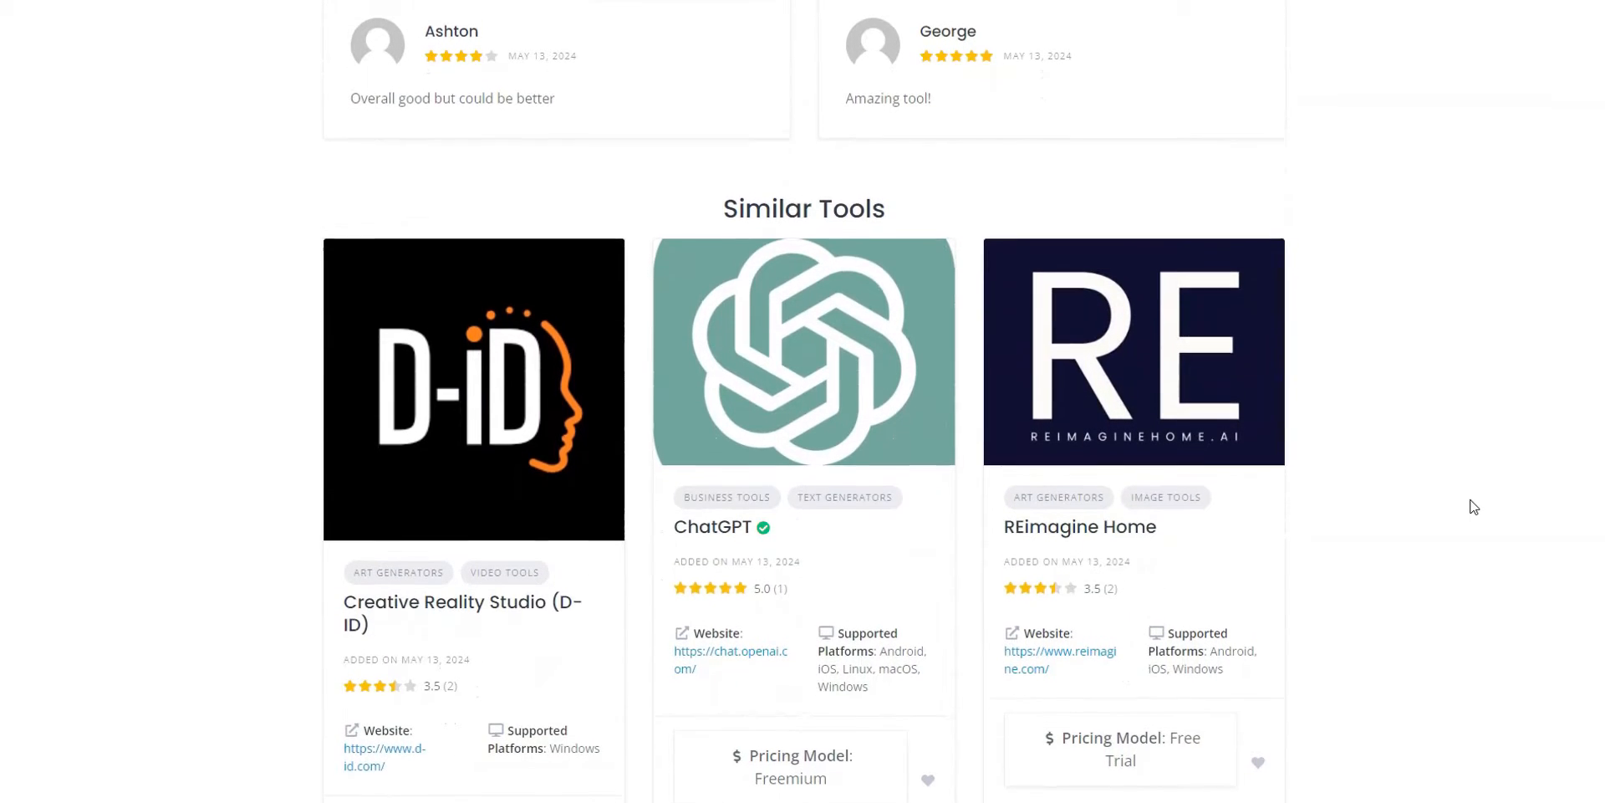
pyautogui.scroll(15, 1473, 507)
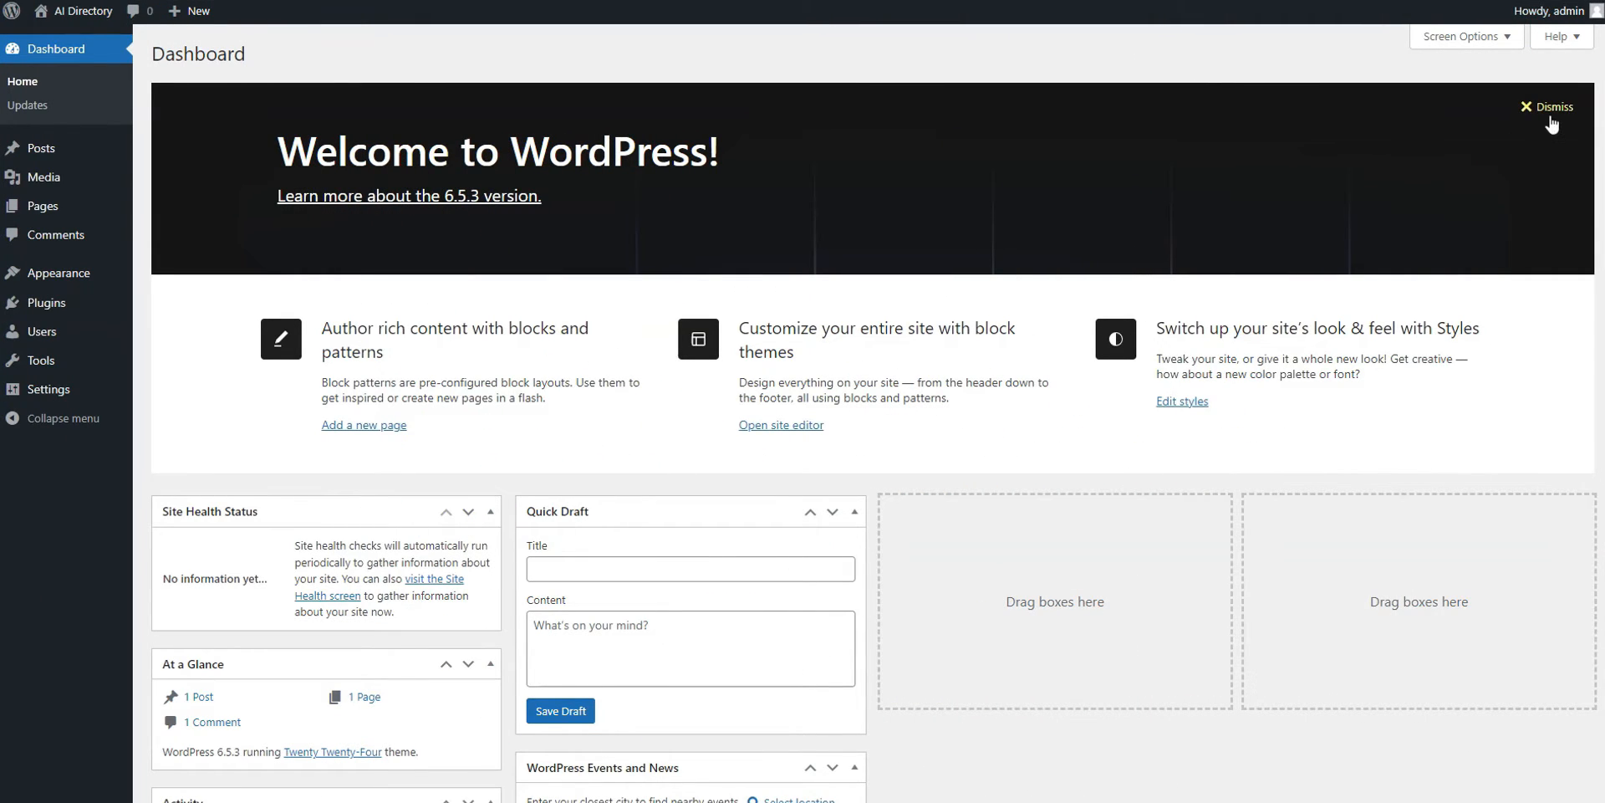
# Dismiss the dashboard's welcome panel, and install and activate the ListingHive theme
pyautogui.click(1551, 123)
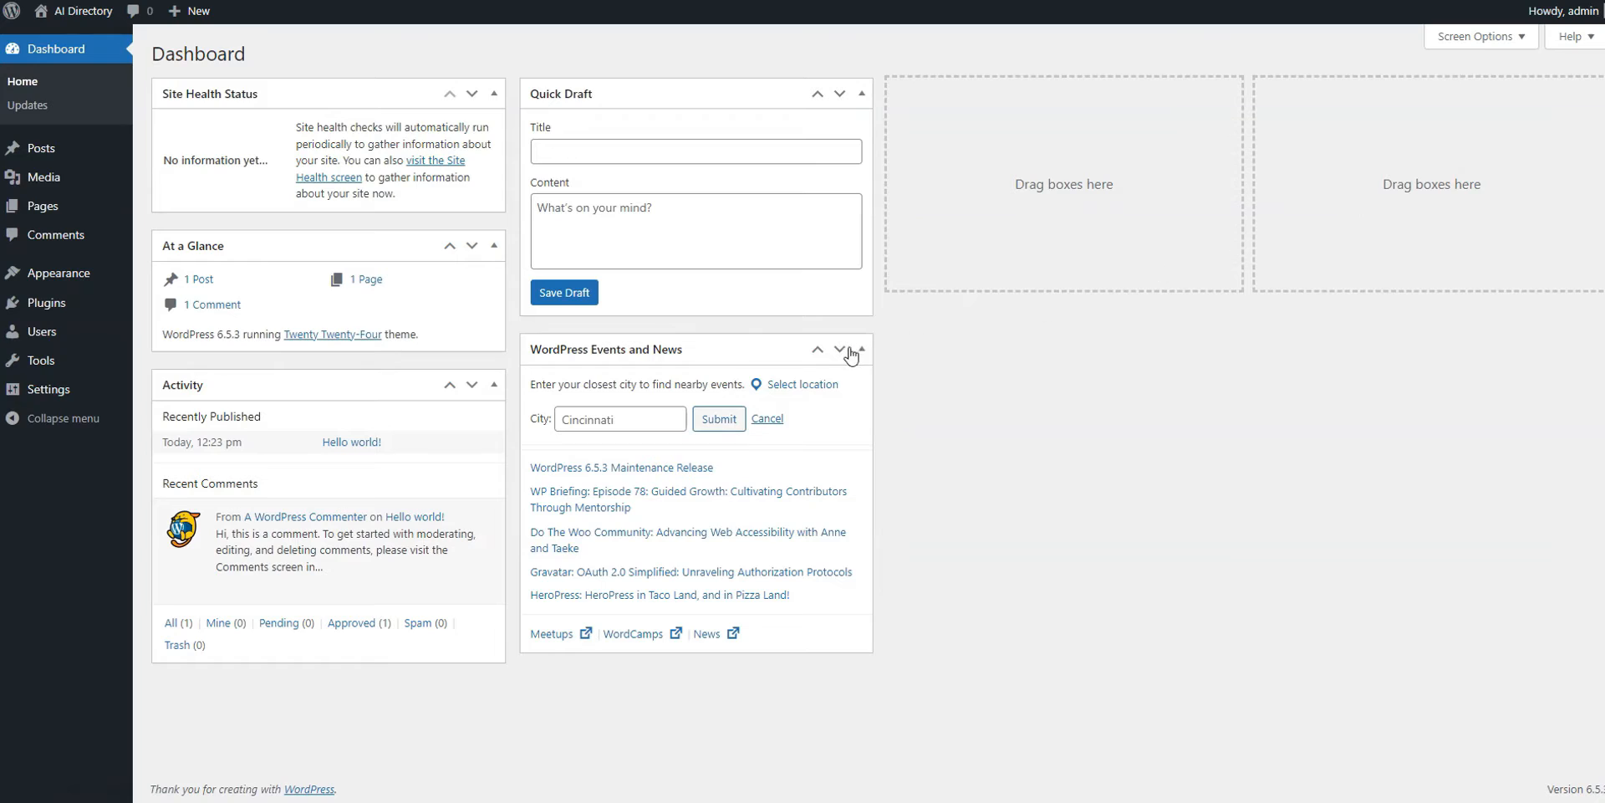
pyautogui.moveTo(104, 276)
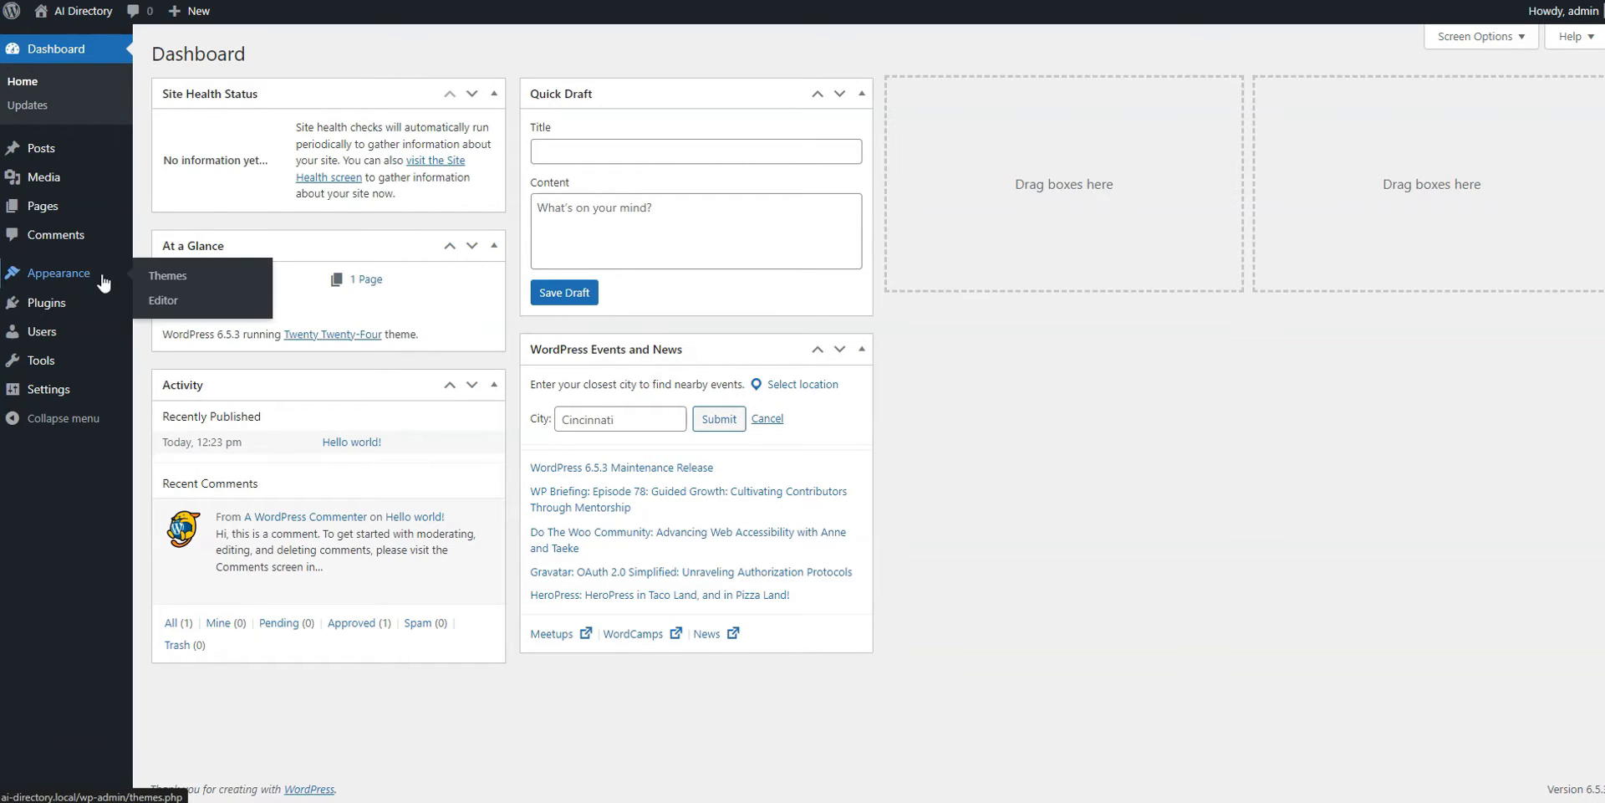
pyautogui.click(162, 276)
pyautogui.click(336, 53)
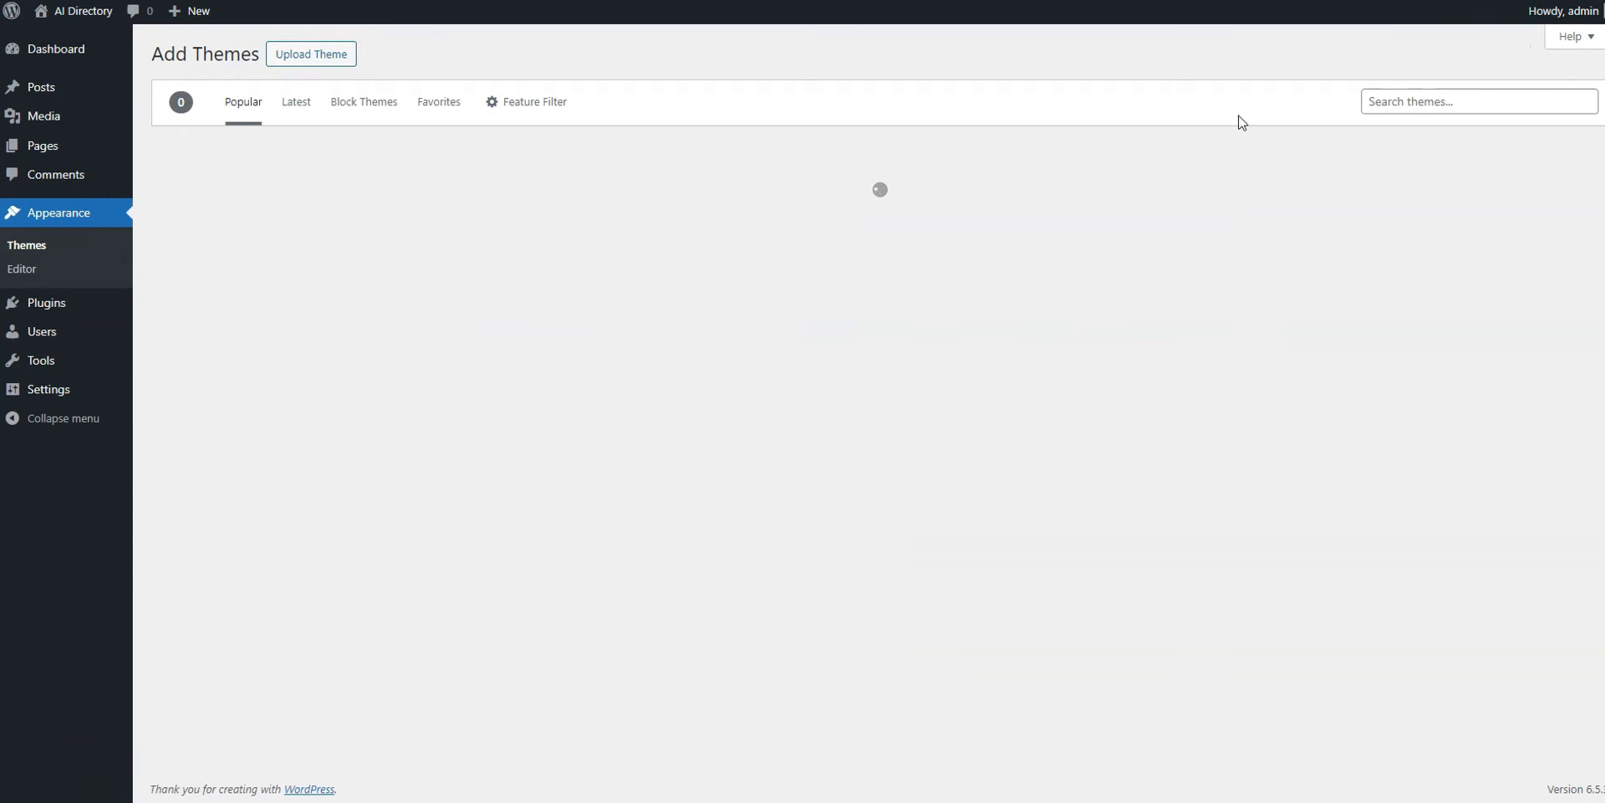
pyautogui.click(1480, 102)
pyautogui.click(1471, 136)
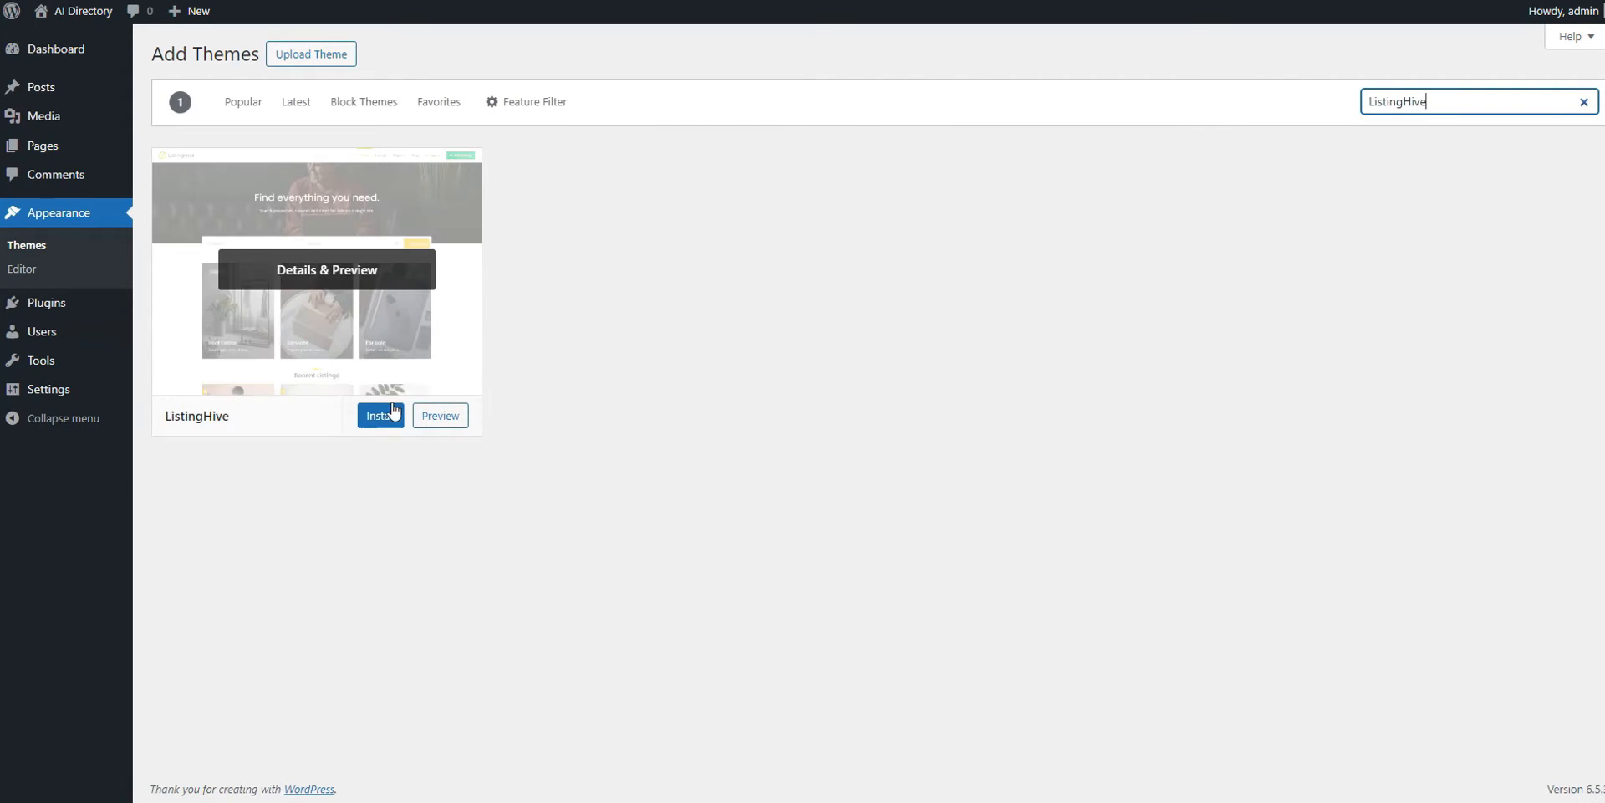
pyautogui.click(388, 418)
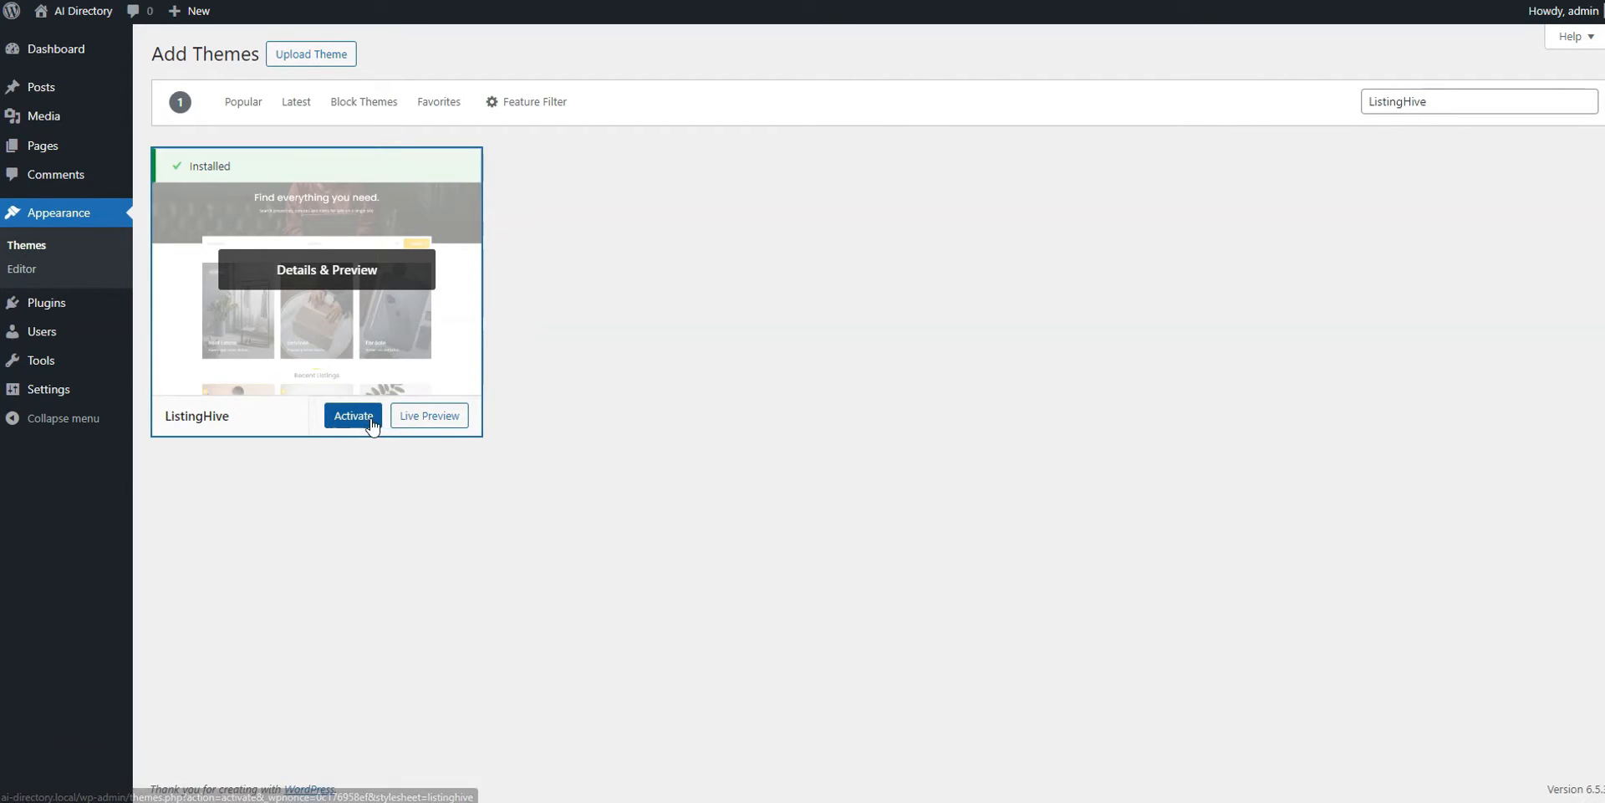
pyautogui.click(372, 424)
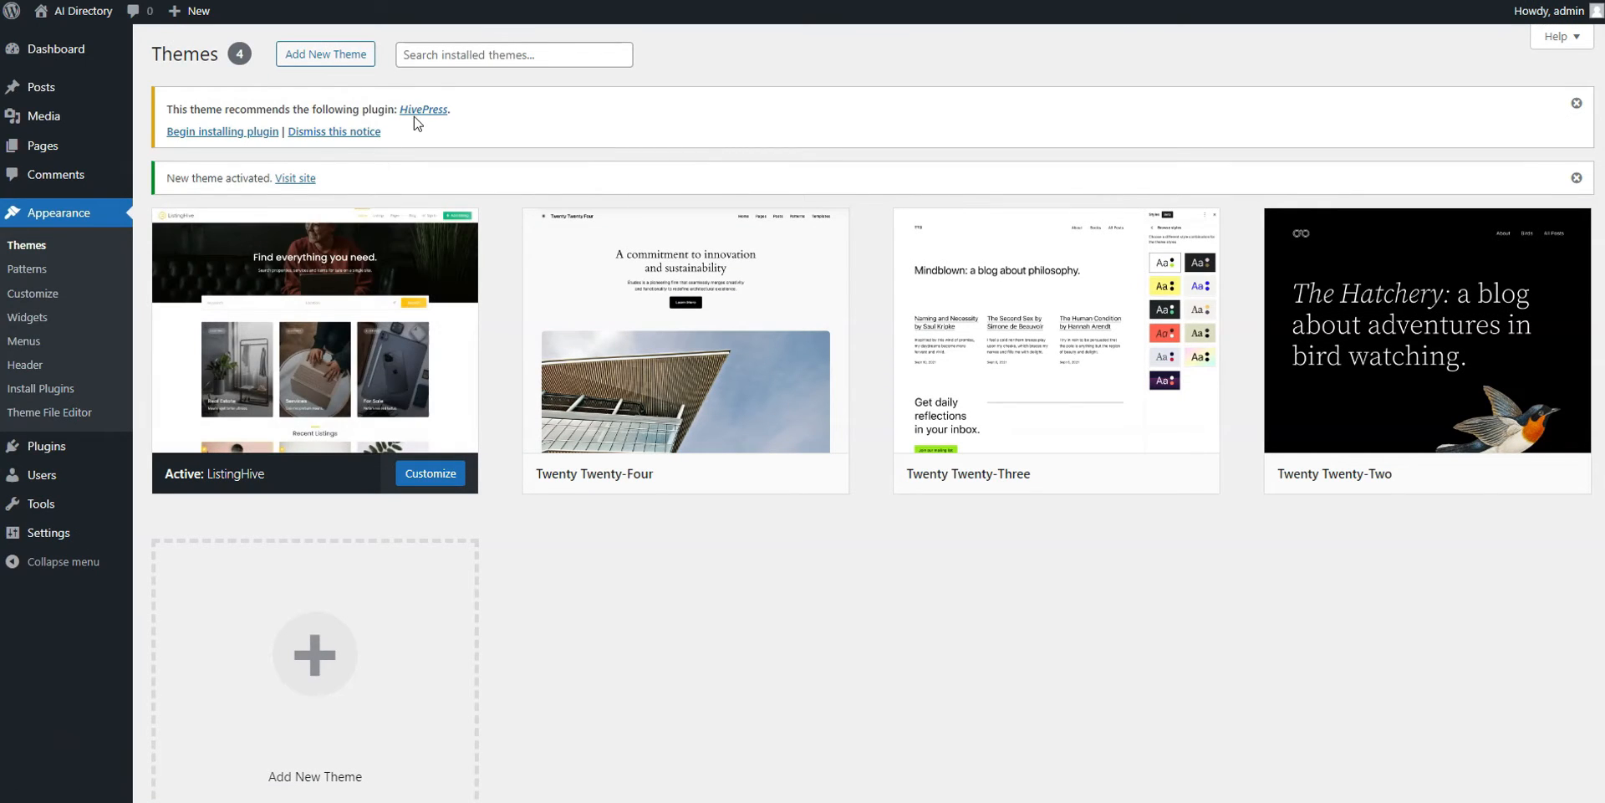
# Install and activate the HivePress plugin recommended by the theme
pyautogui.click(248, 133)
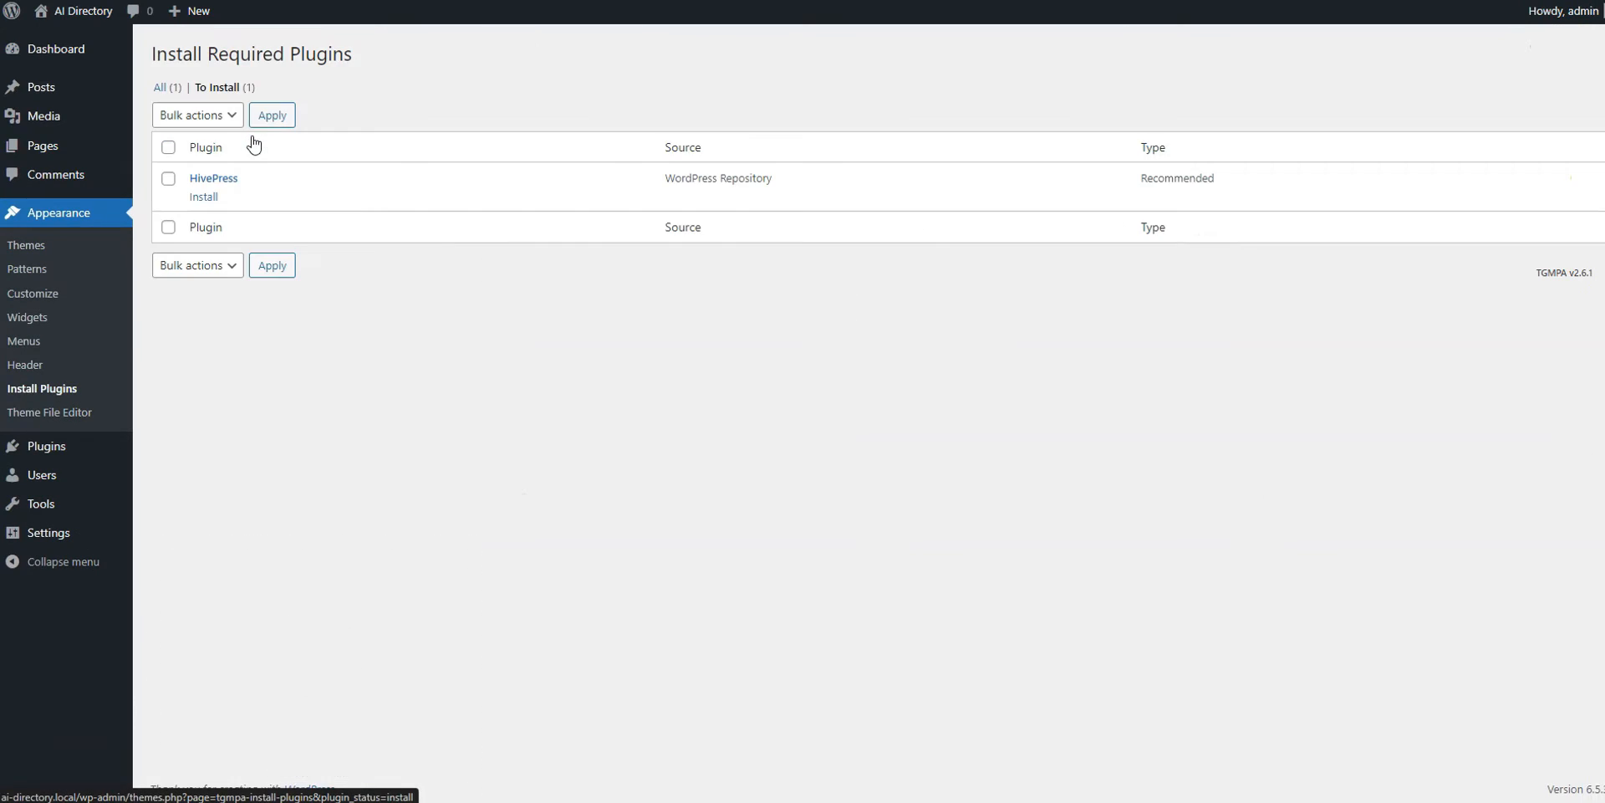
pyautogui.click(209, 198)
pyautogui.click(212, 201)
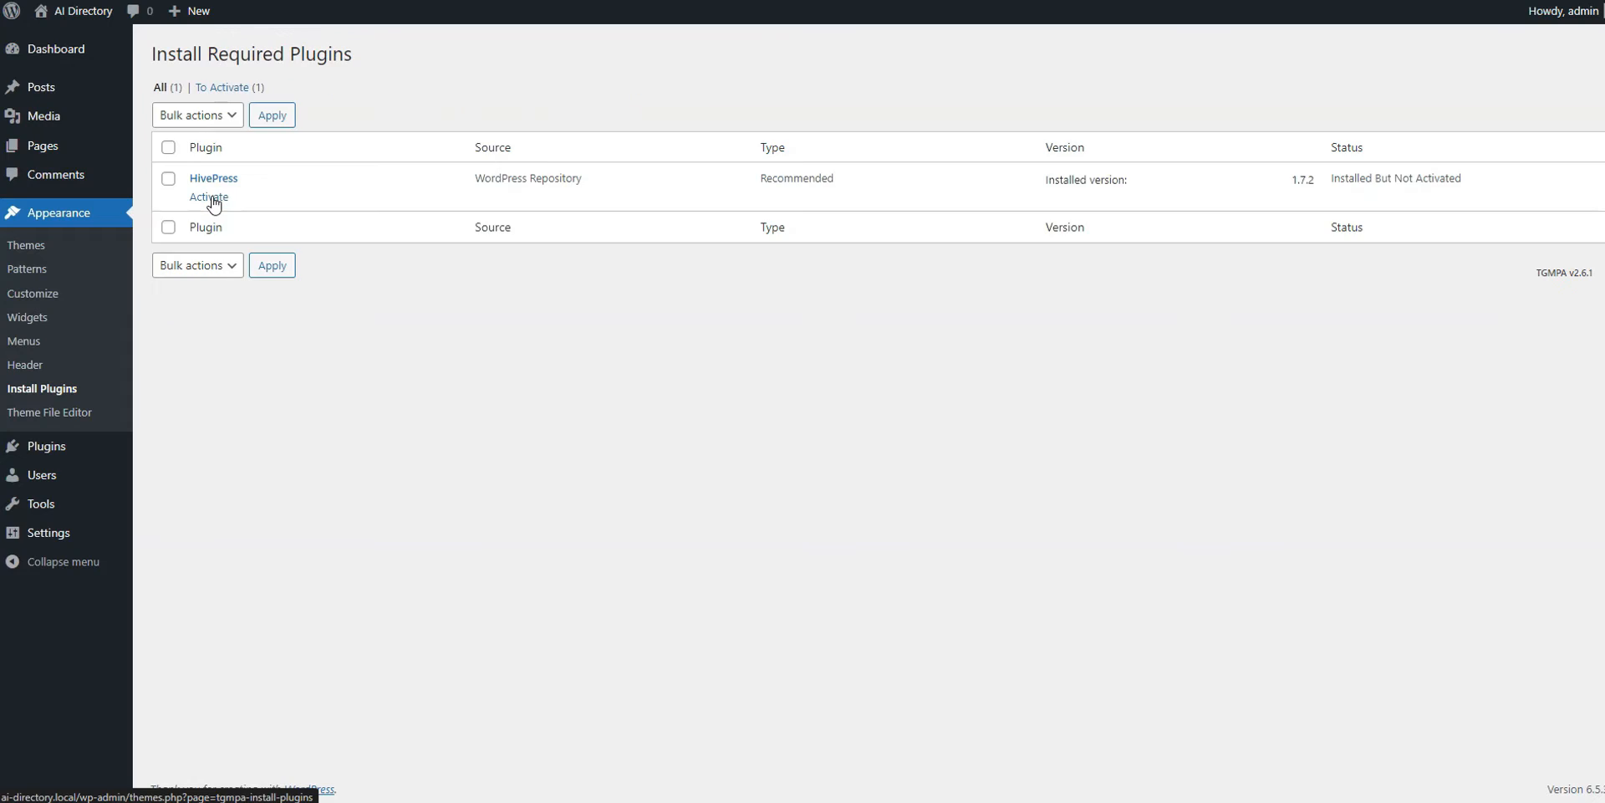
pyautogui.click(209, 198)
pyautogui.click(378, 209)
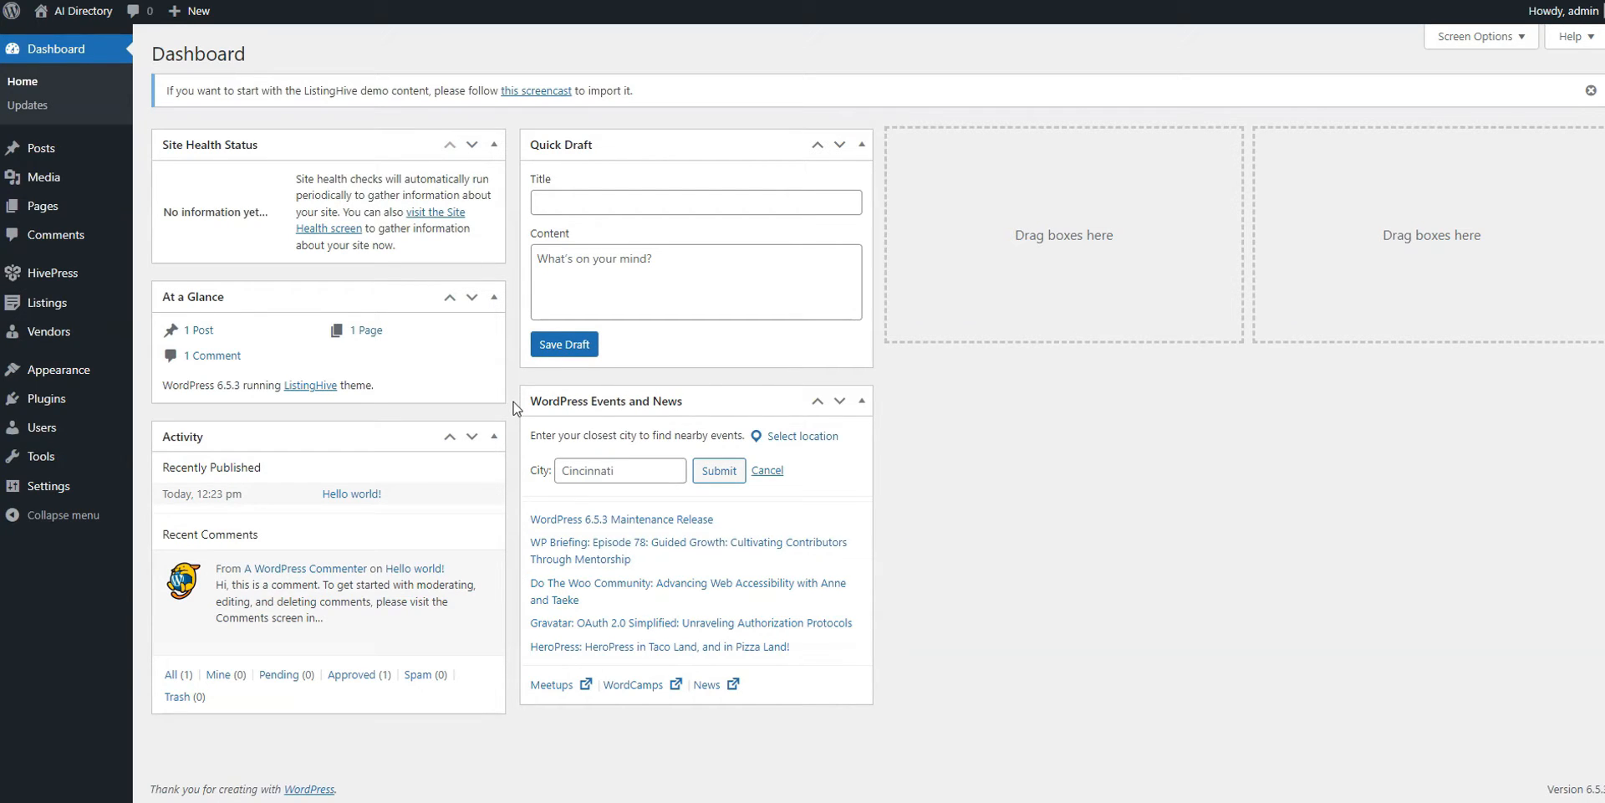
# Open the HivePress extensions page and look through the available paid and free extensions
pyautogui.moveTo(88, 289)
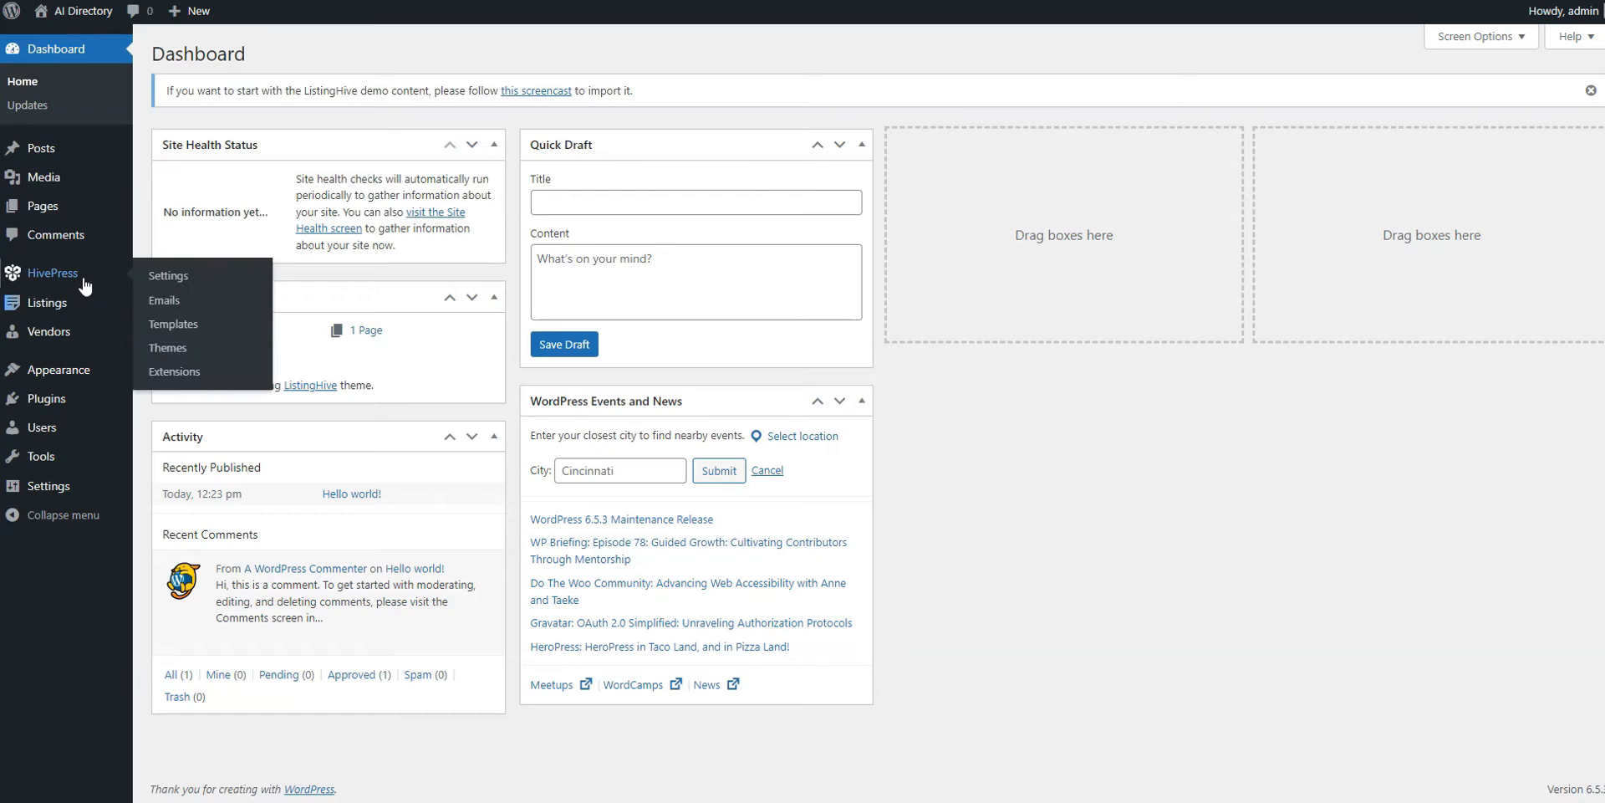
pyautogui.click(172, 371)
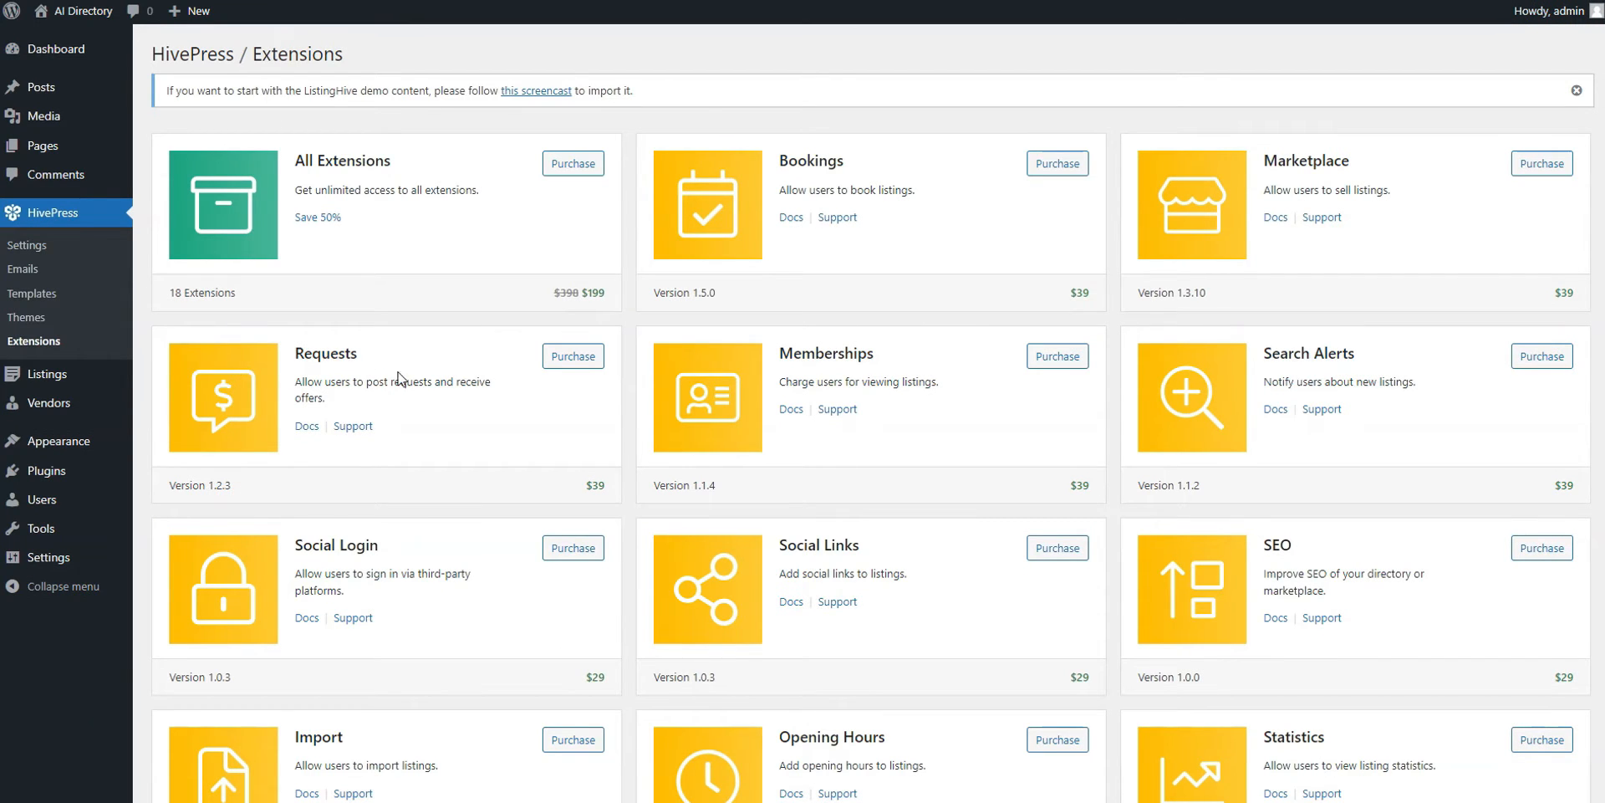
pyautogui.scroll(-1, 987, 405)
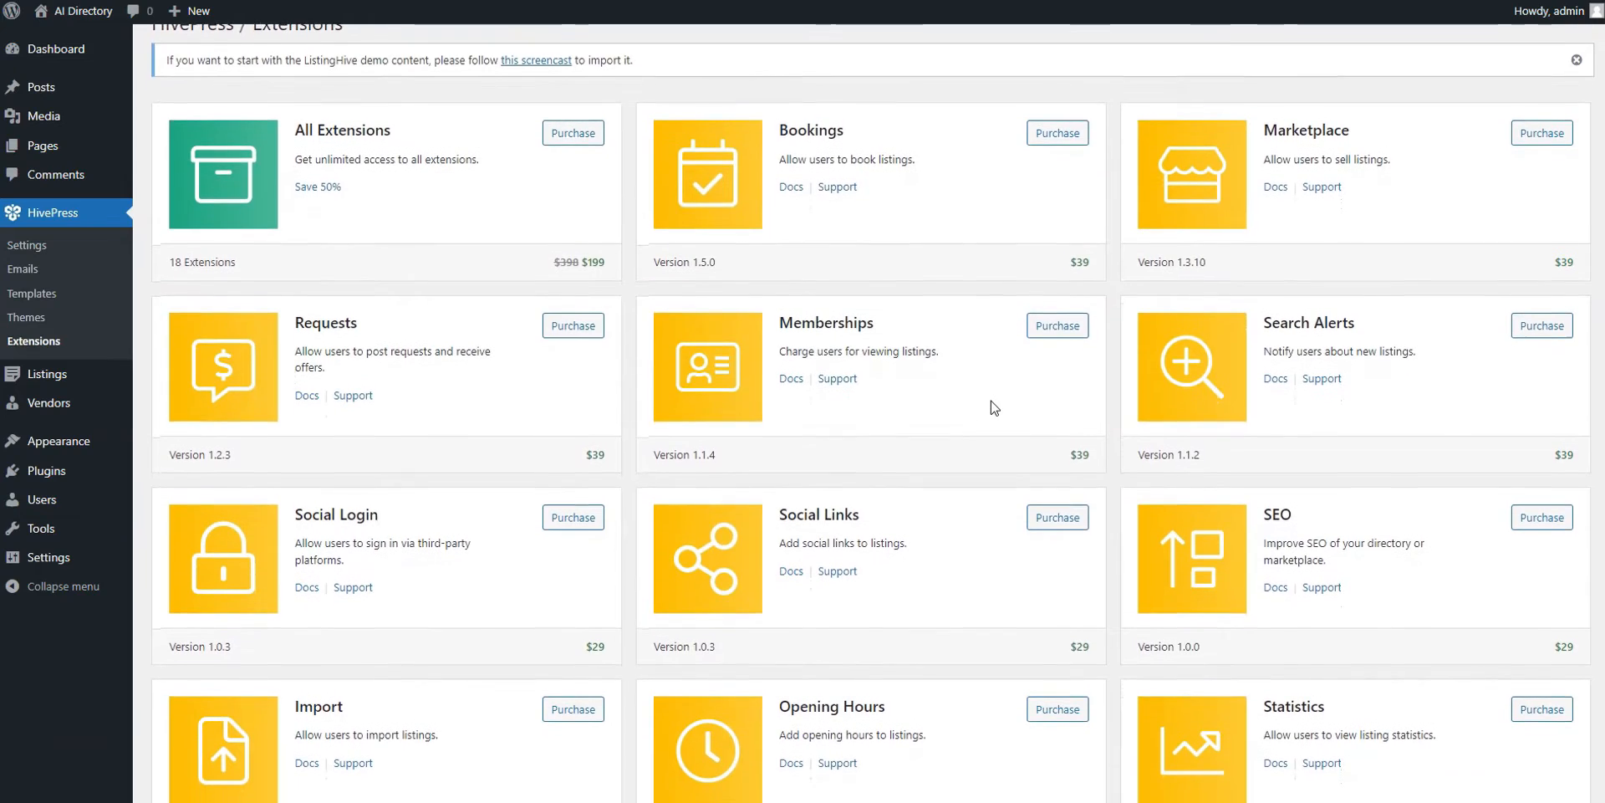
pyautogui.scroll(-4, 994, 407)
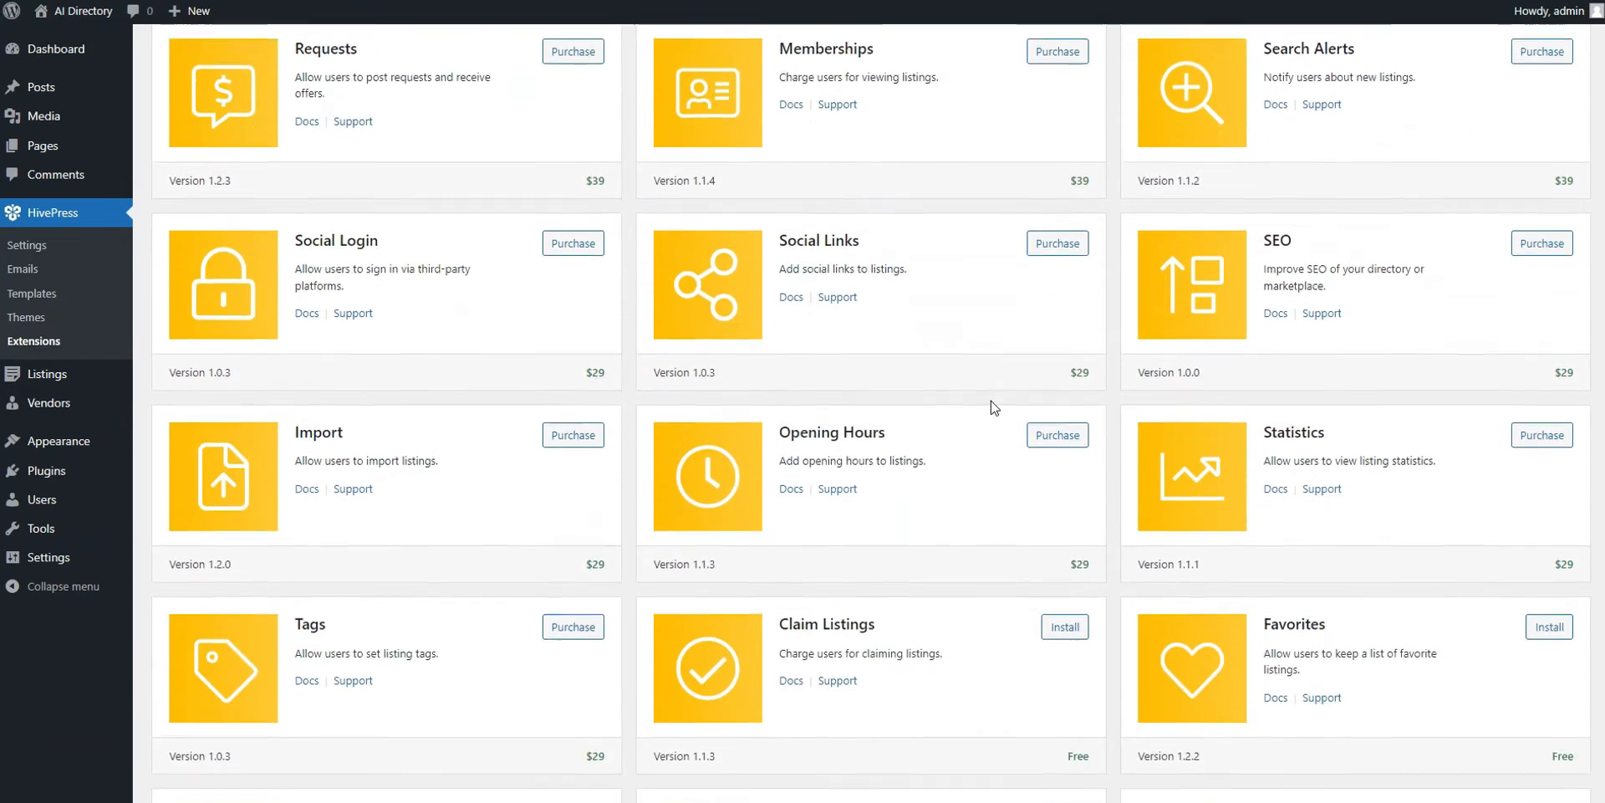
pyautogui.scroll(-4, 999, 413)
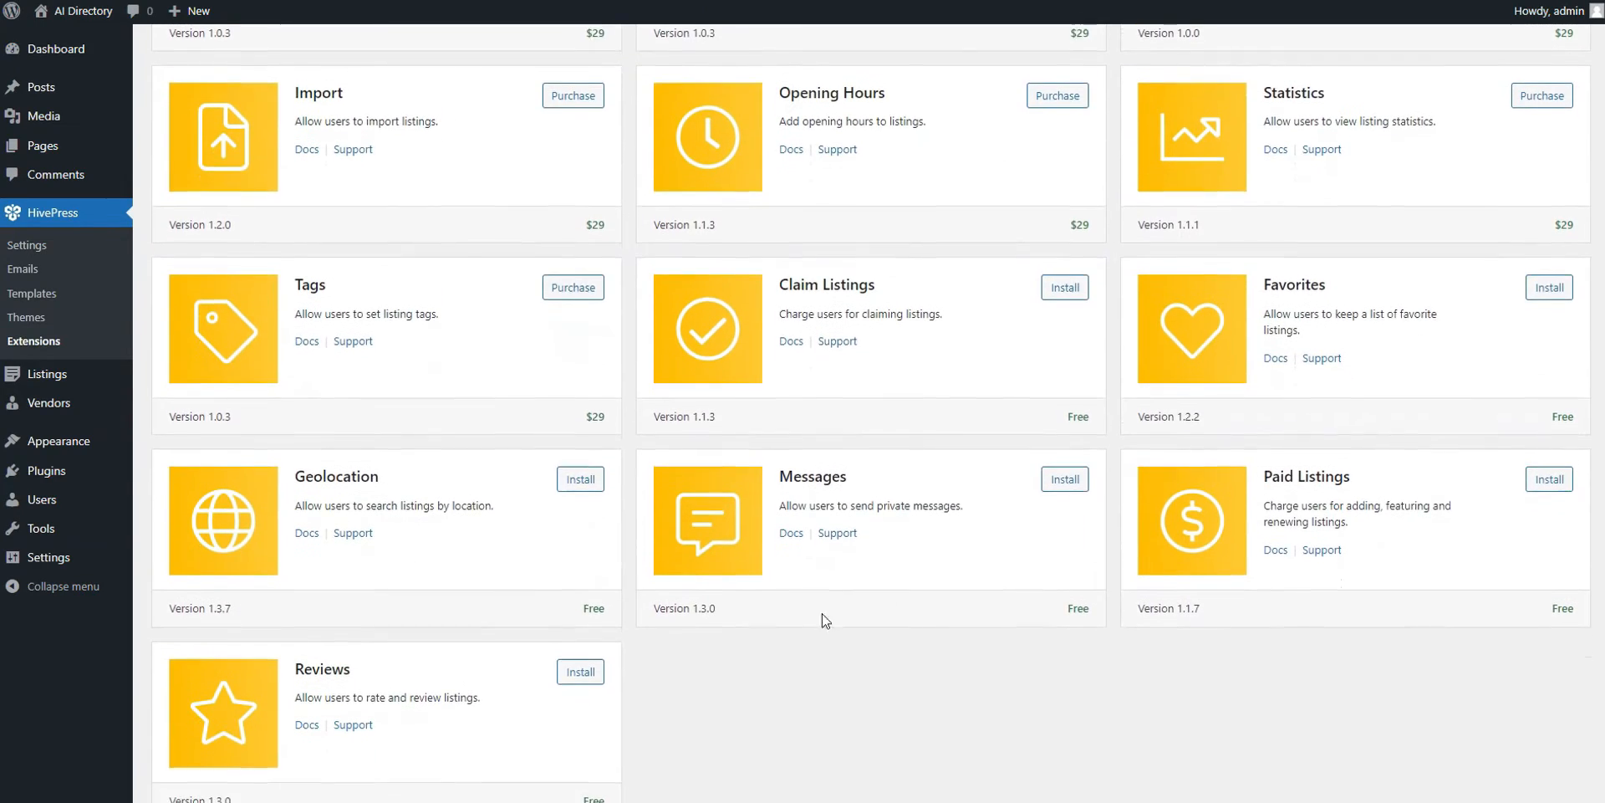
pyautogui.scroll(3, 1236, 469)
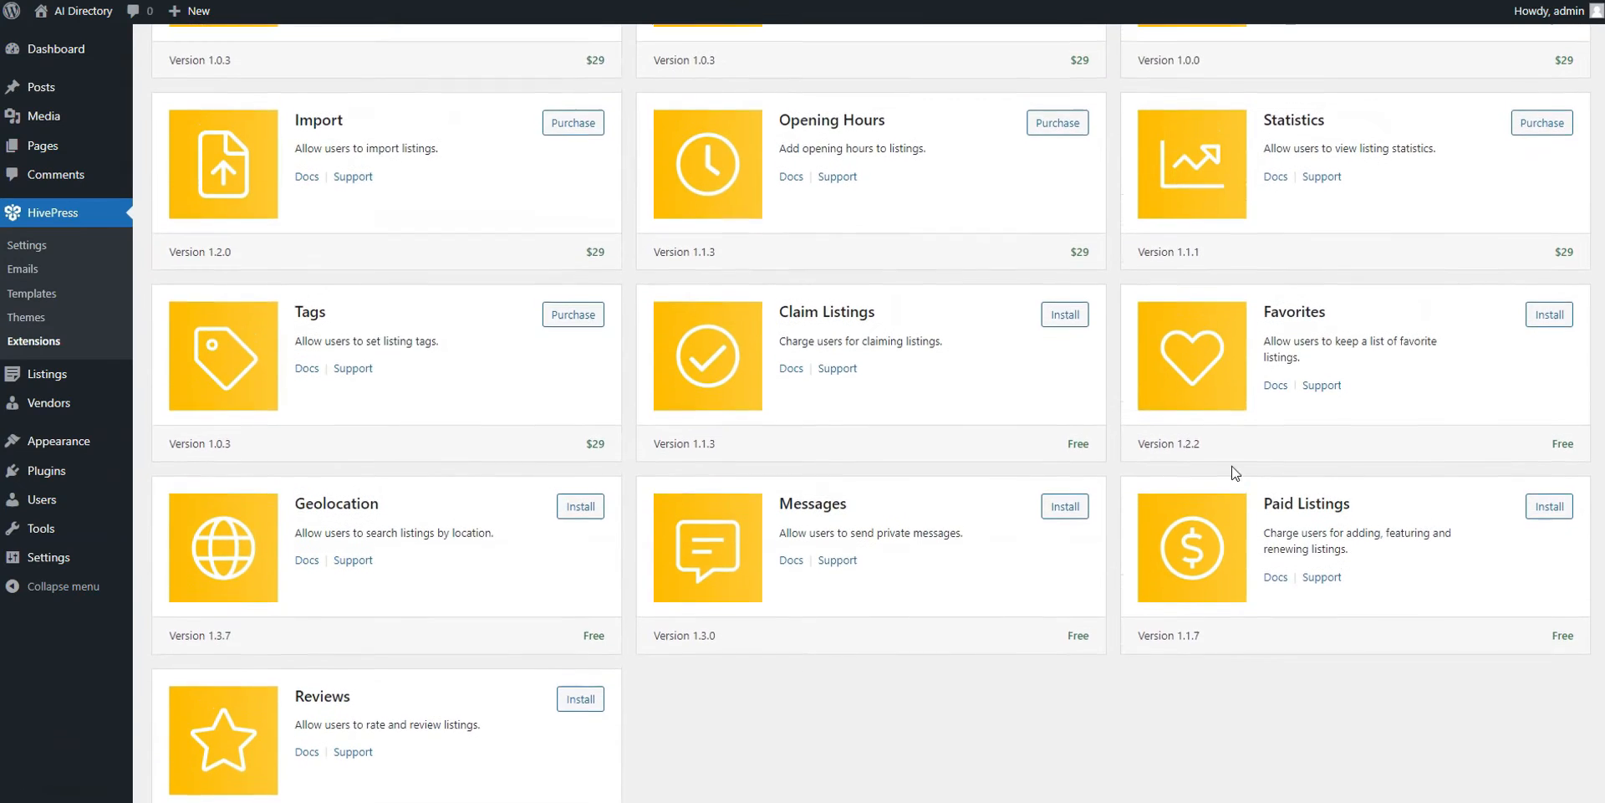
pyautogui.scroll(5, 1376, 464)
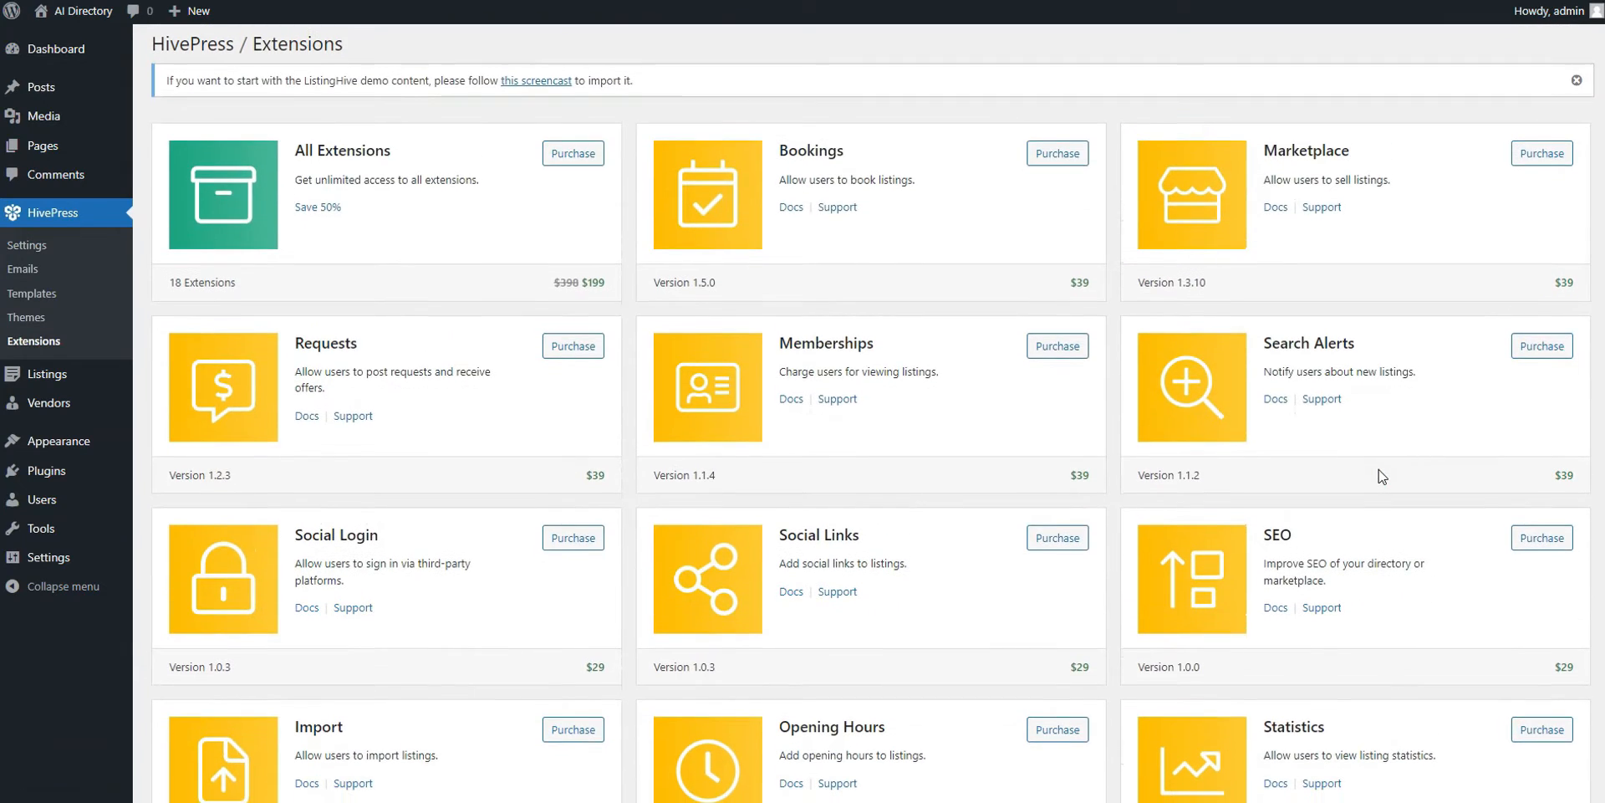
pyautogui.scroll(-6, 1382, 477)
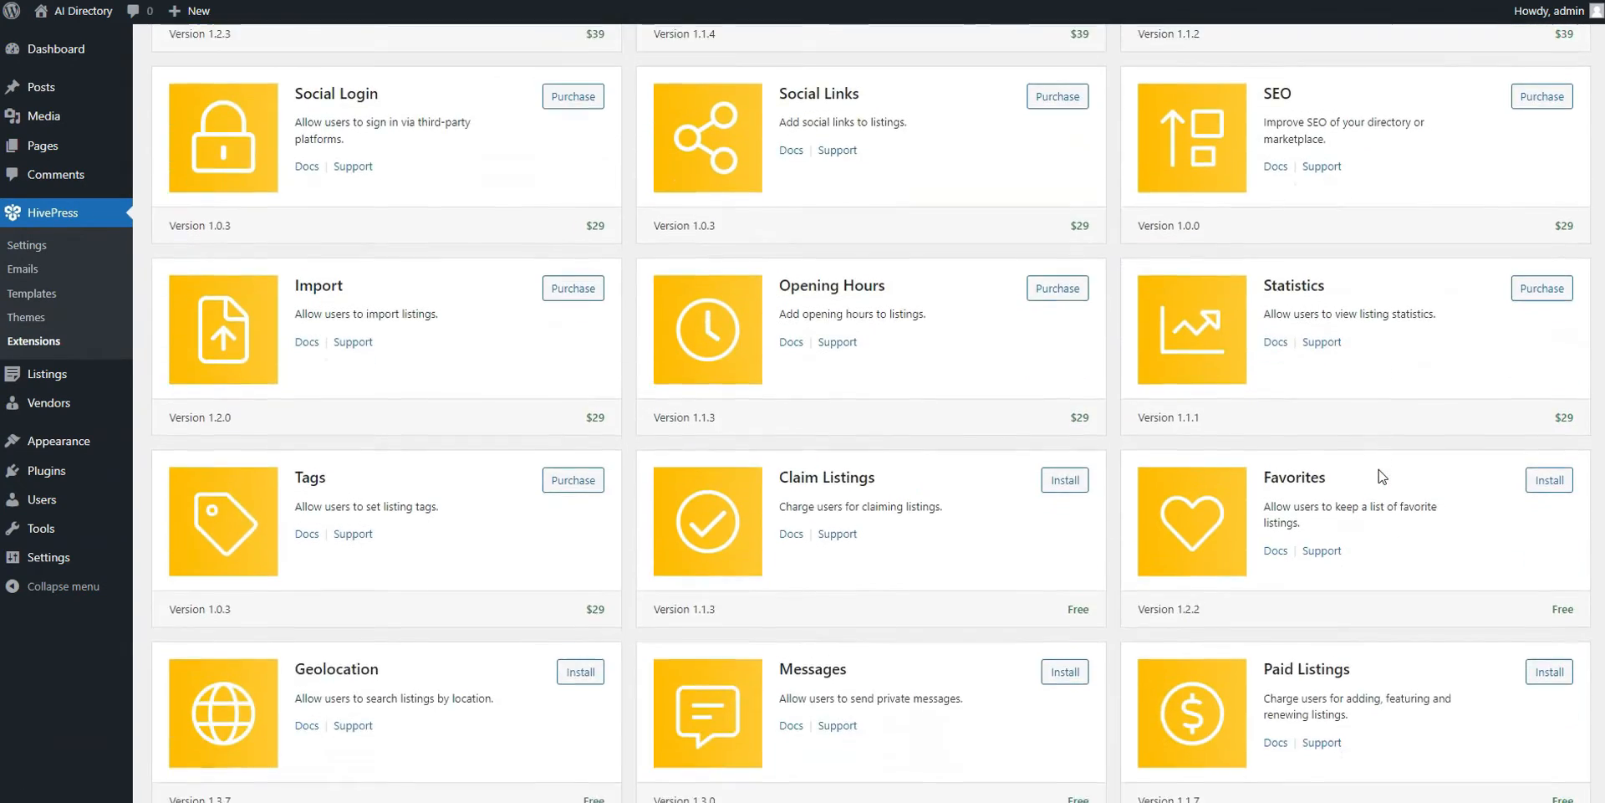
pyautogui.scroll(-2, 1332, 477)
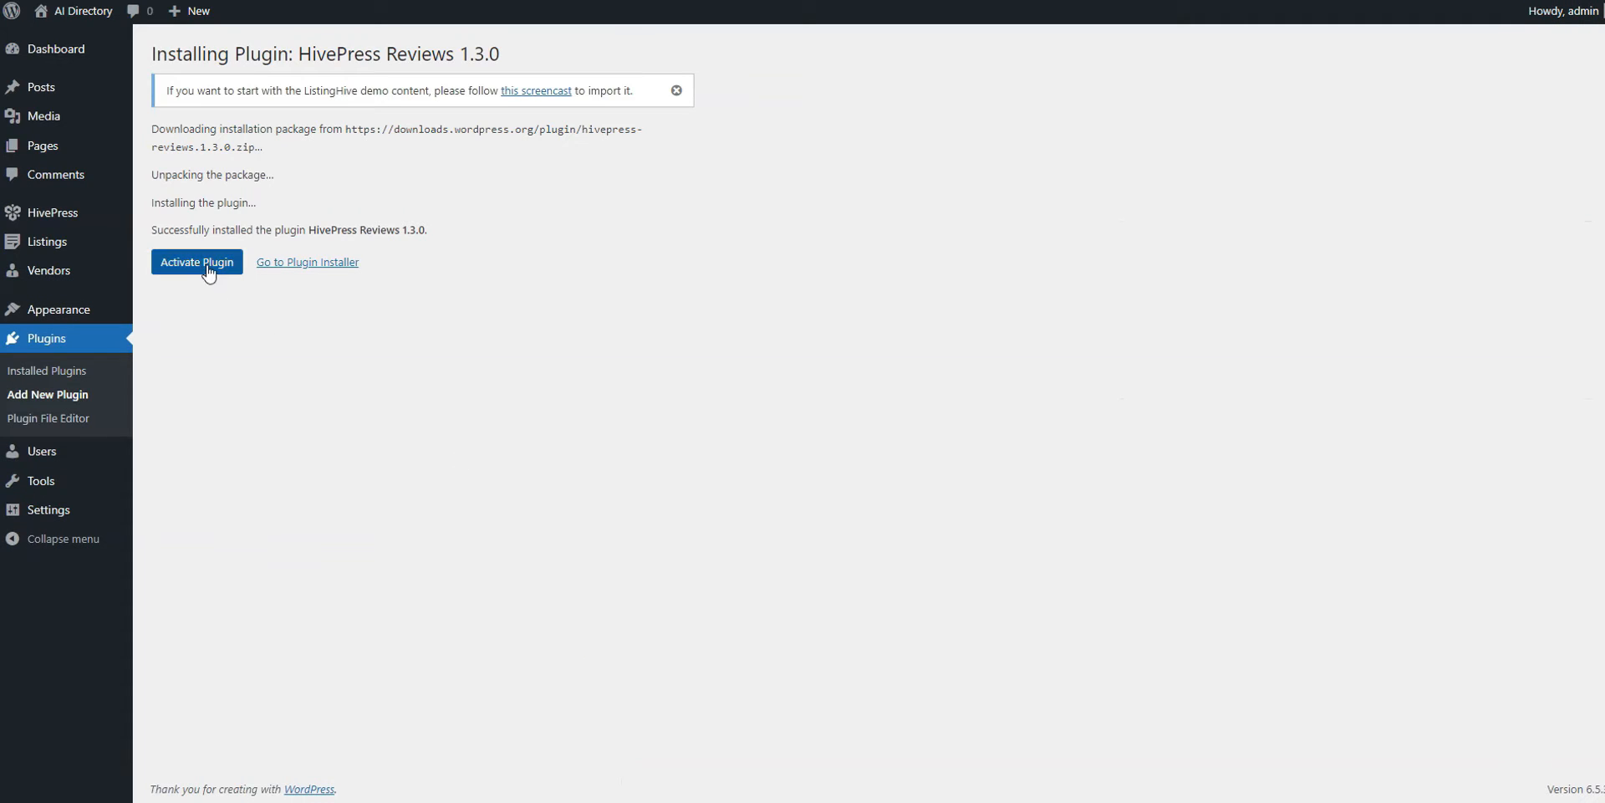
# Activate the HivePress Reviews plugin and dismiss the notices above the installed plugins list
pyautogui.click(208, 269)
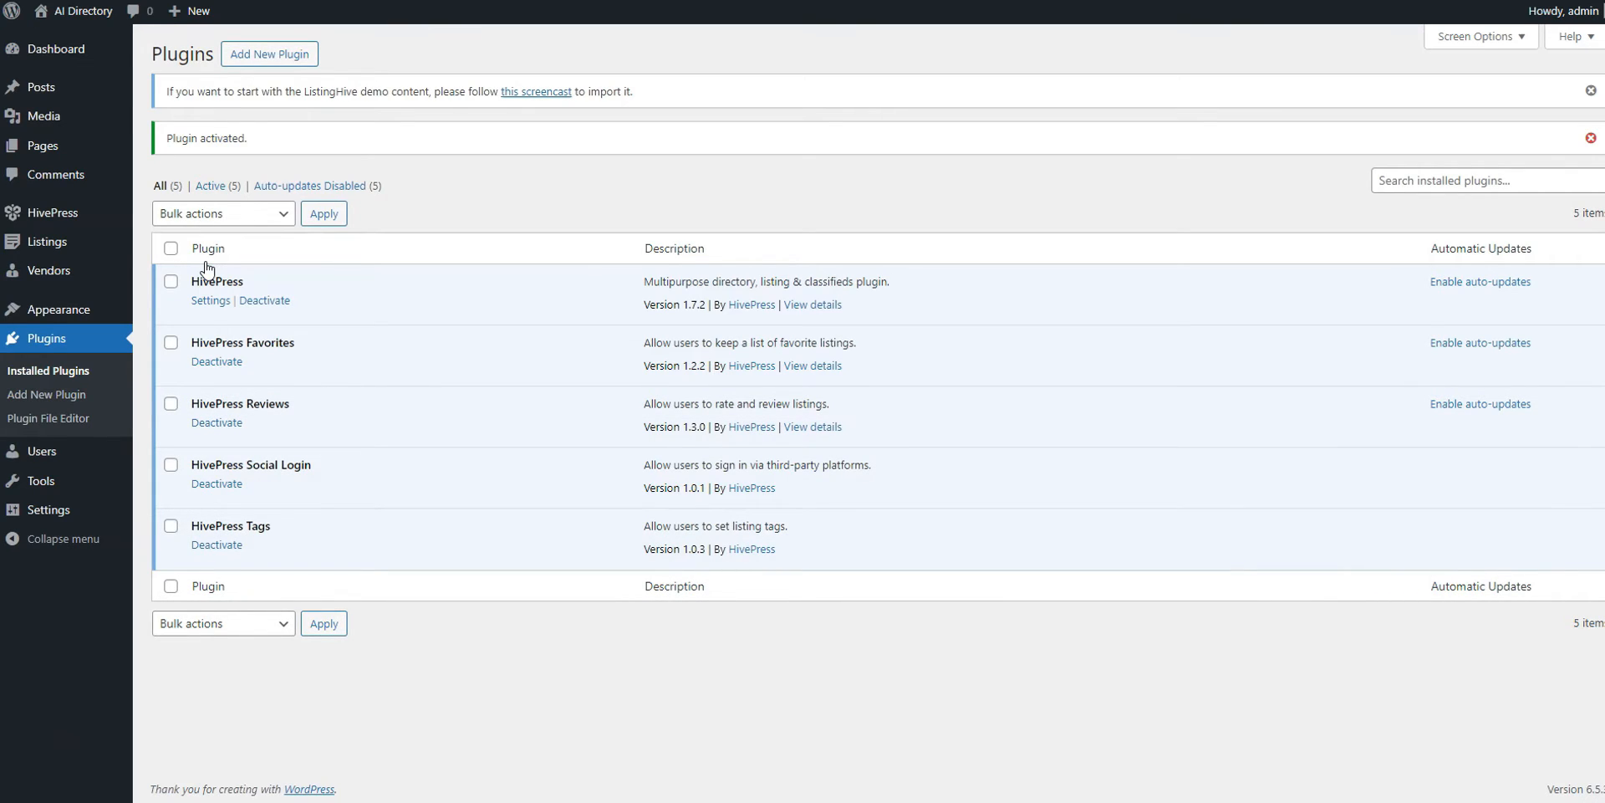
pyautogui.click(1590, 138)
pyautogui.click(1591, 91)
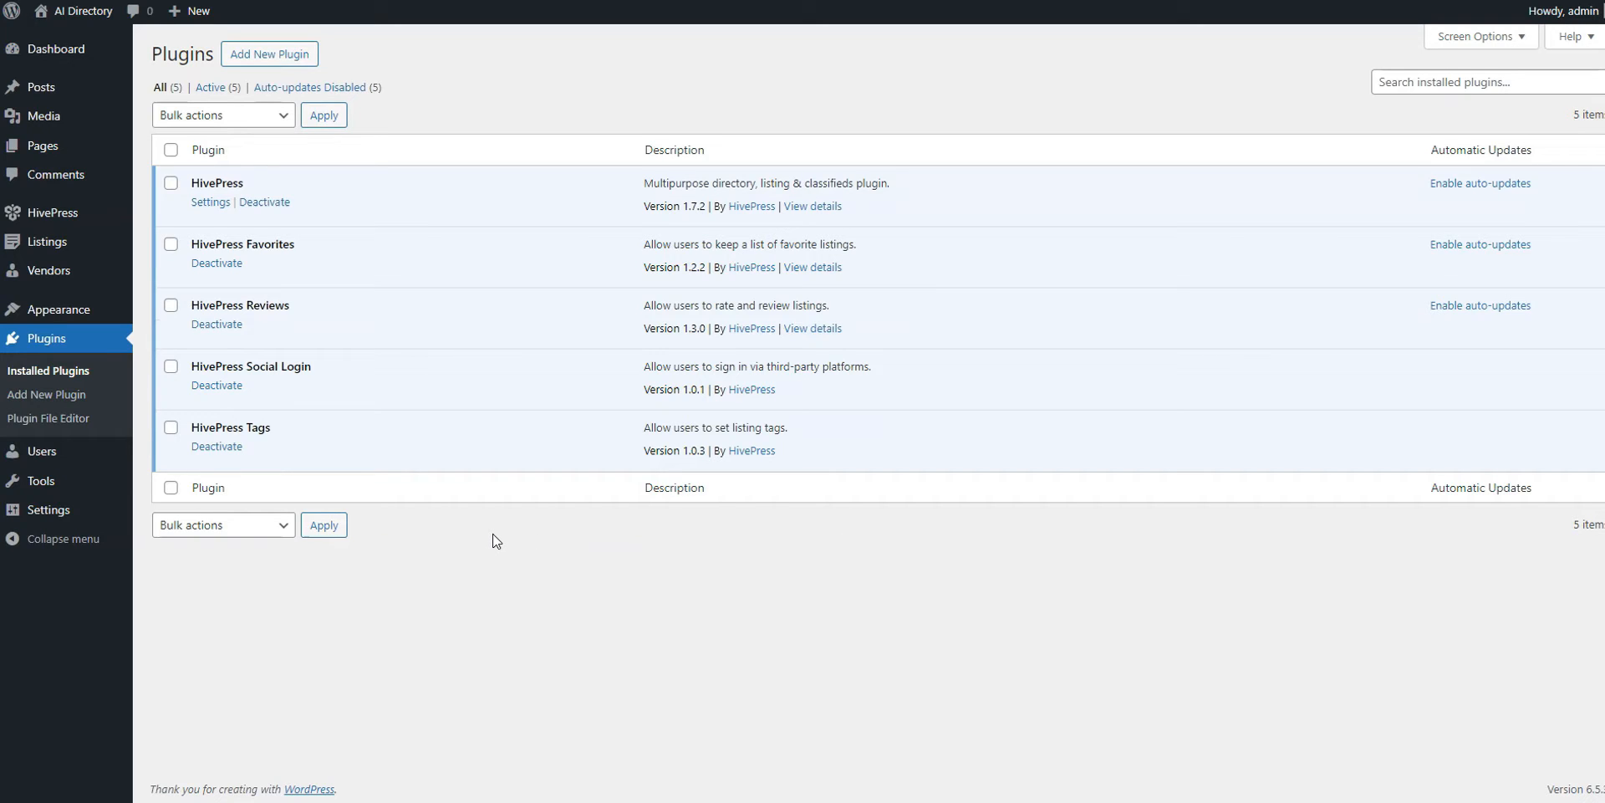
# Start a new listing category named Art Generators and upload the art-generators image for it
pyautogui.moveTo(121, 247)
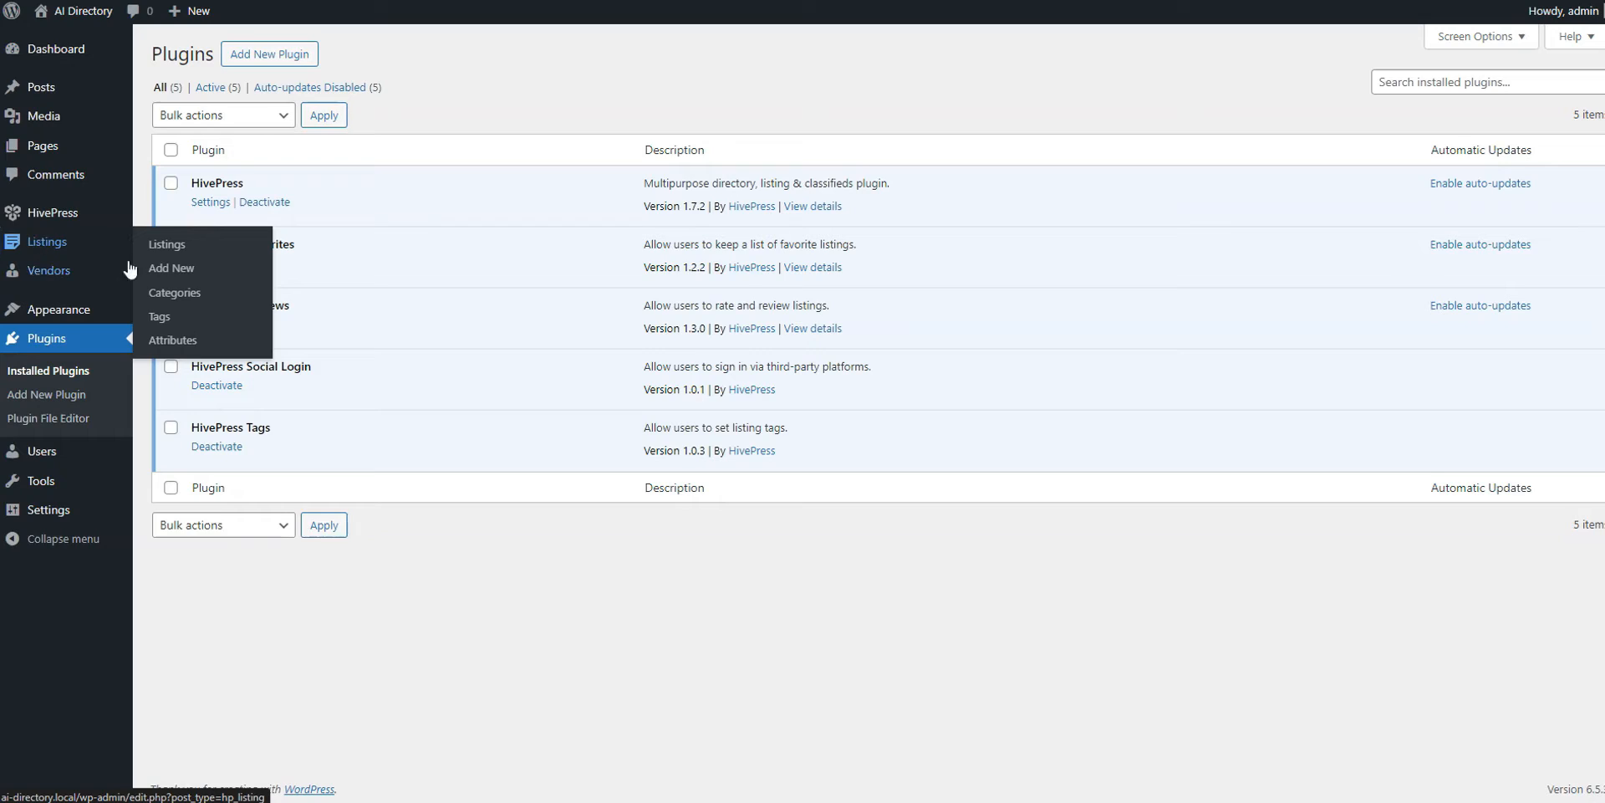
pyautogui.click(182, 304)
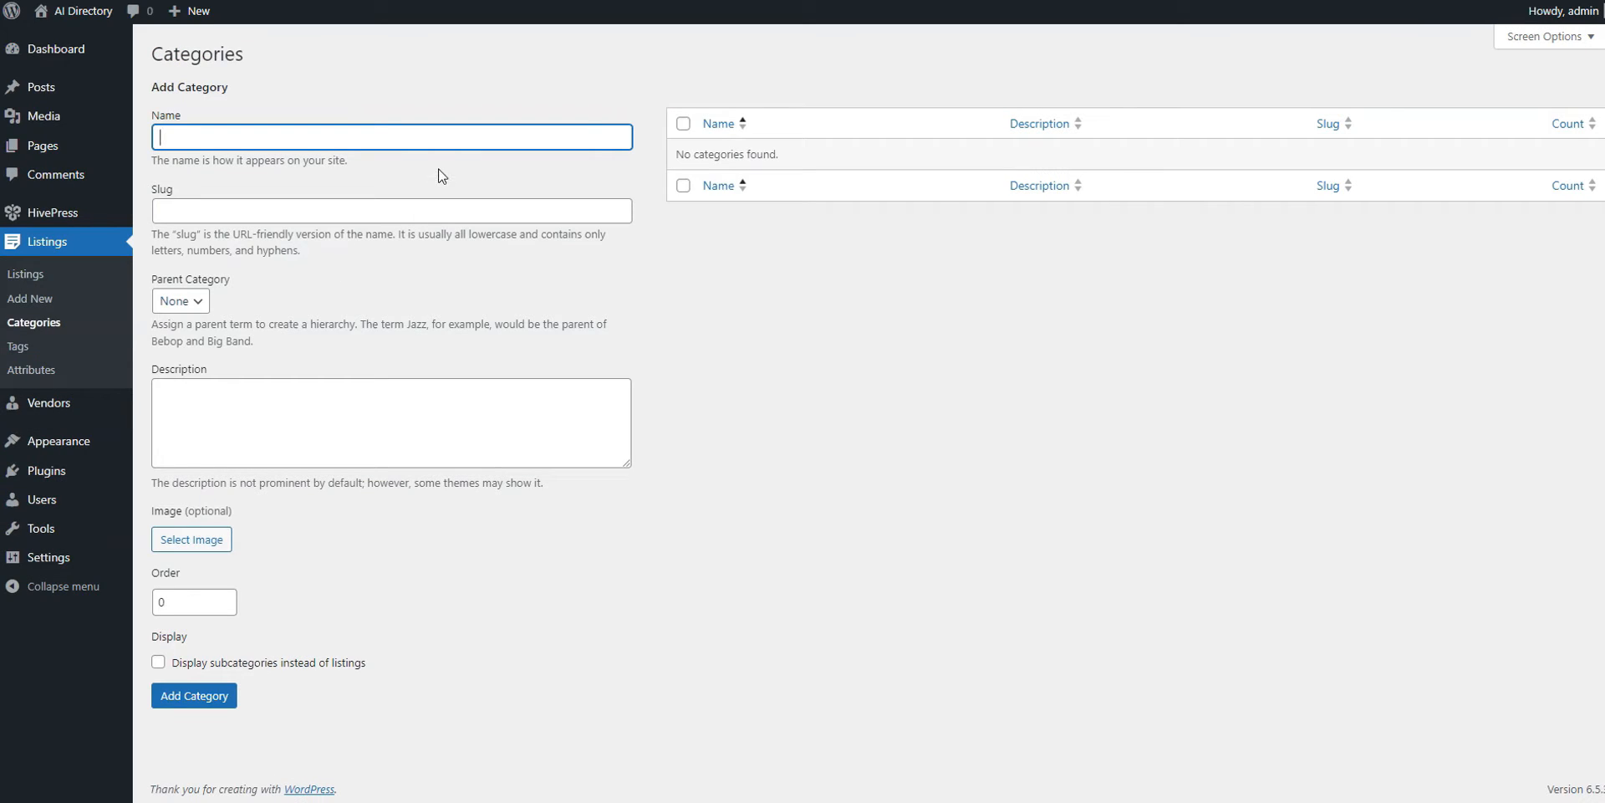
pyautogui.write('Art Generators')
pyautogui.click(191, 539)
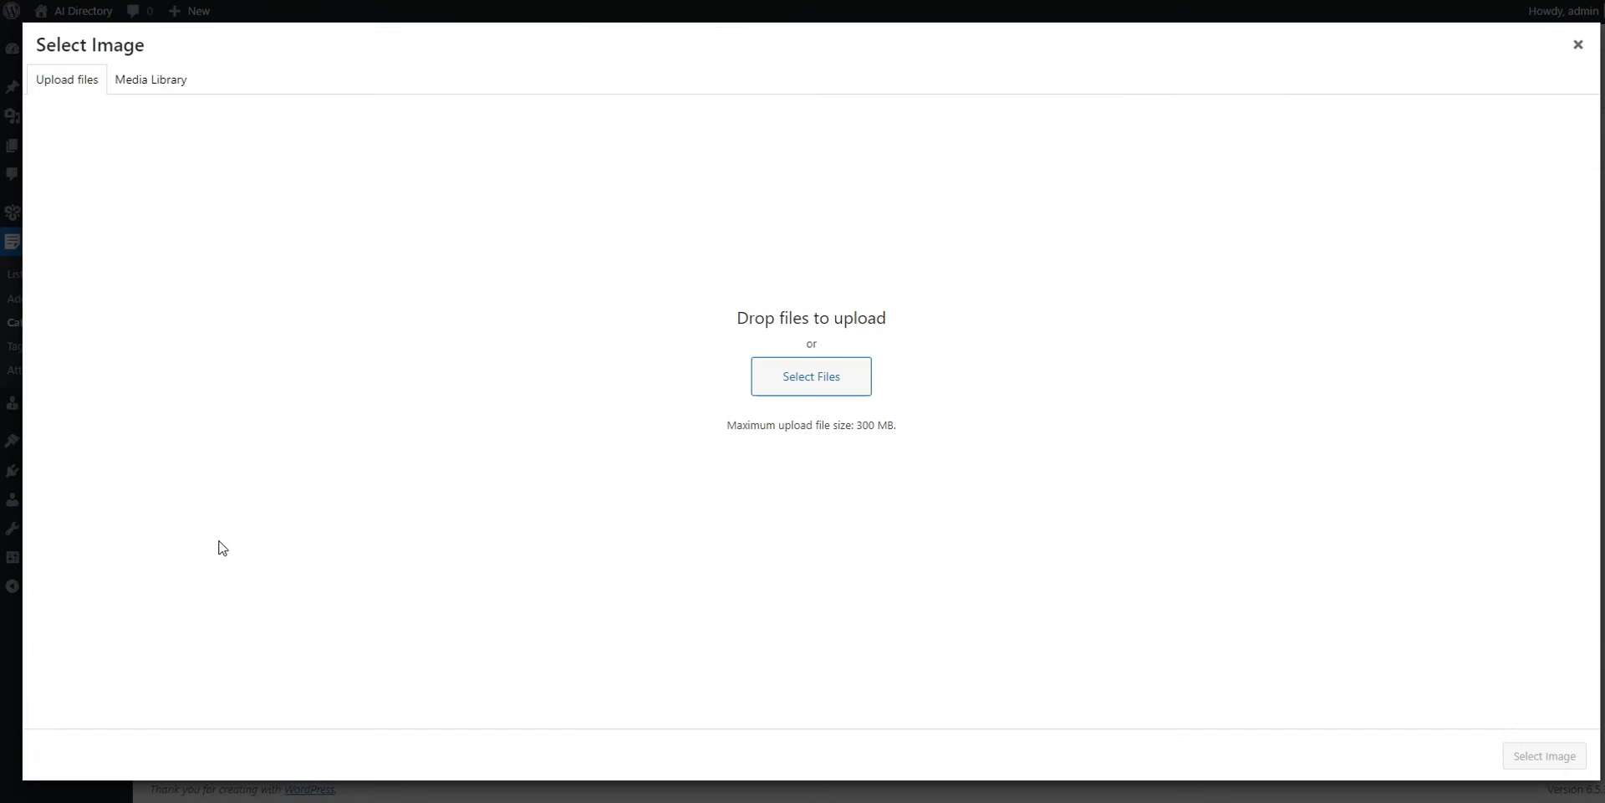
pyautogui.click(810, 377)
pyautogui.doubleClick(207, 90)
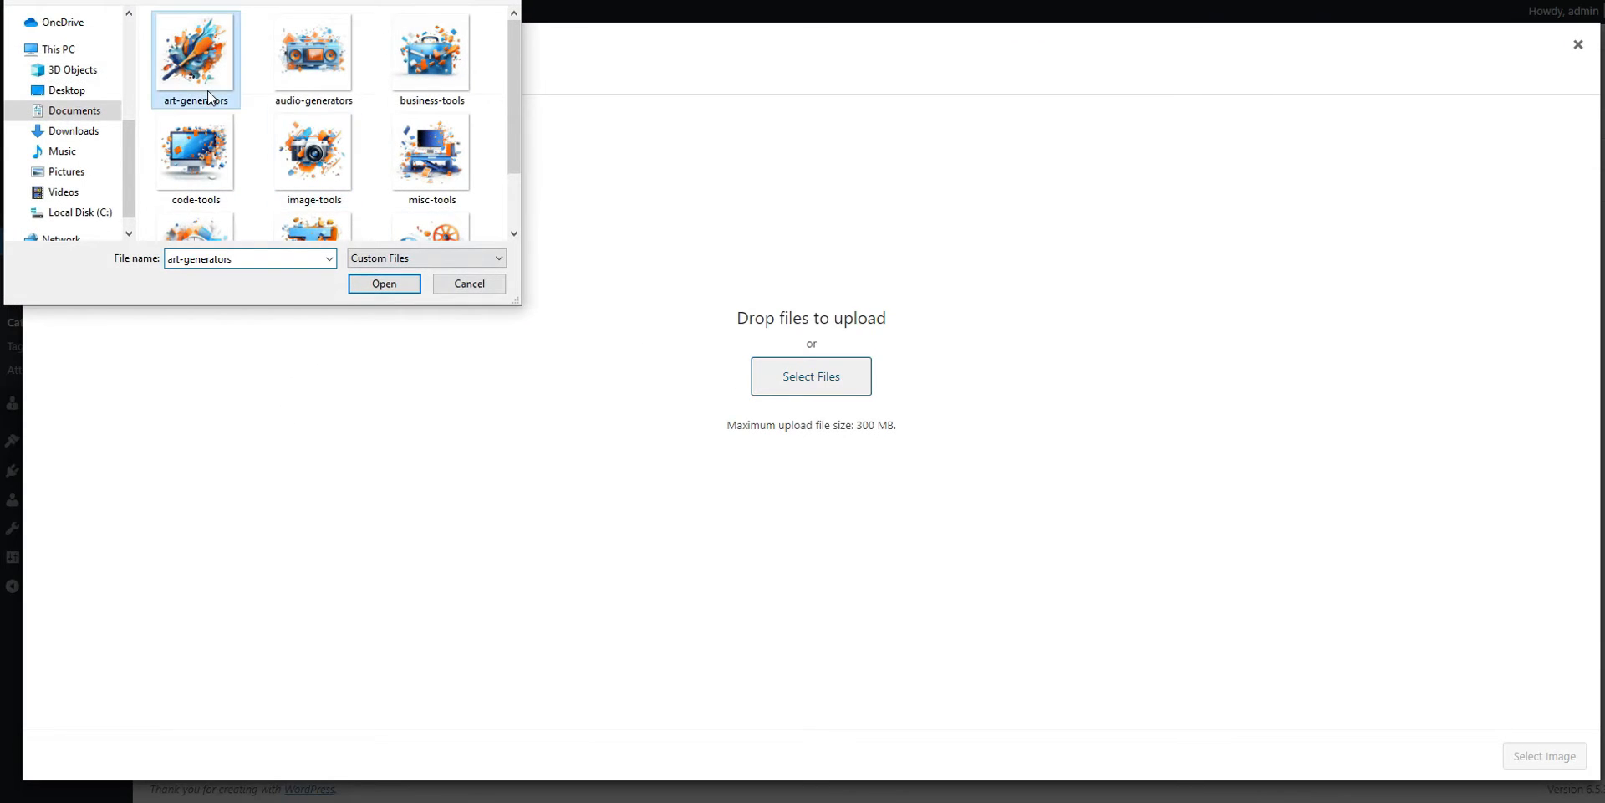
pyautogui.click(1562, 757)
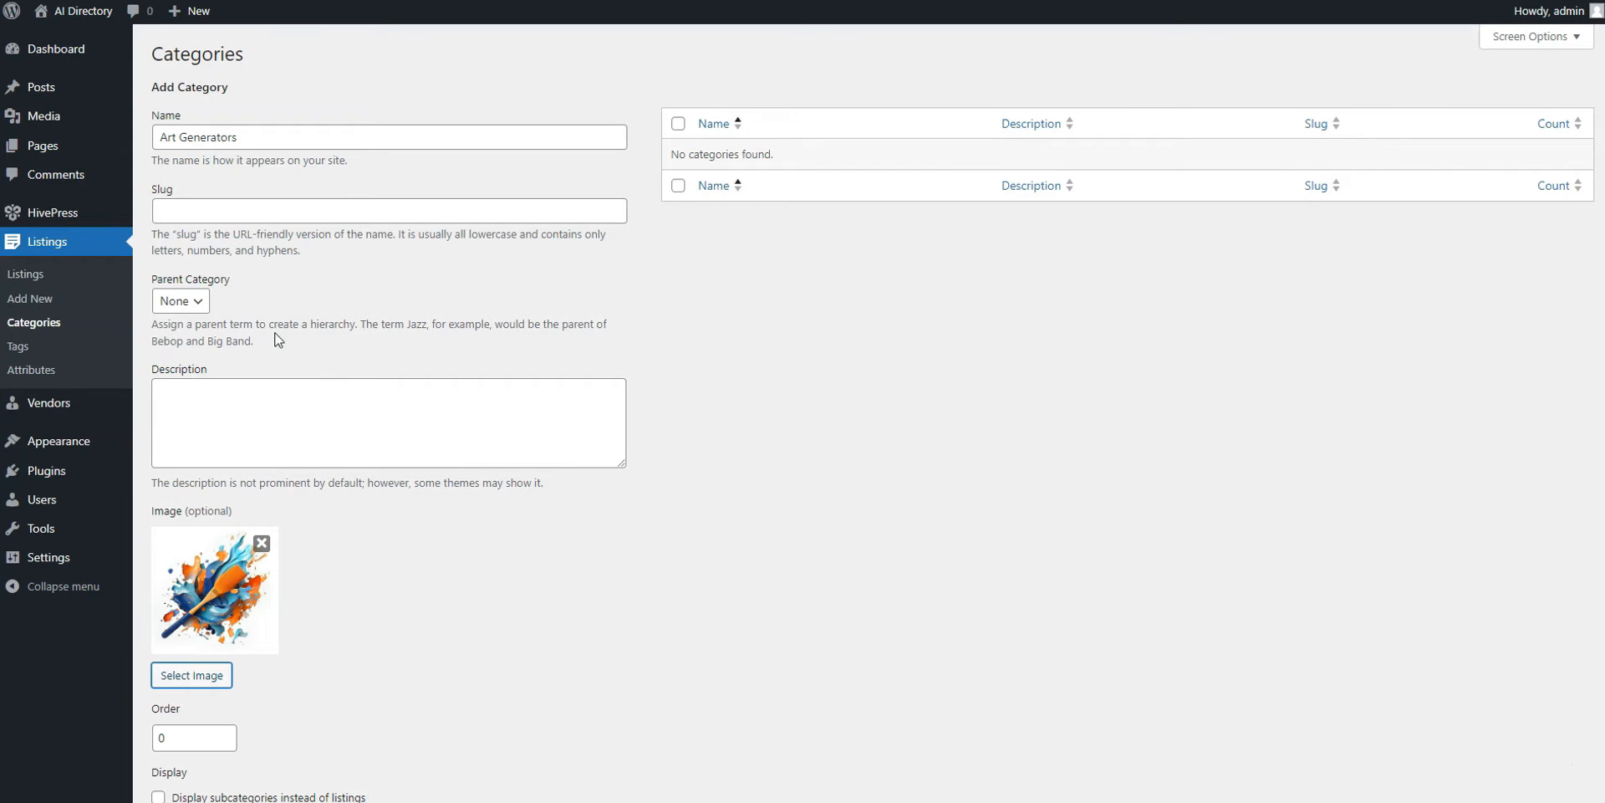
# Save the Art Generators category with no parent, and dismiss the notice above the categories list
pyautogui.click(199, 307)
pyautogui.click(362, 304)
pyautogui.scroll(-3, 365, 308)
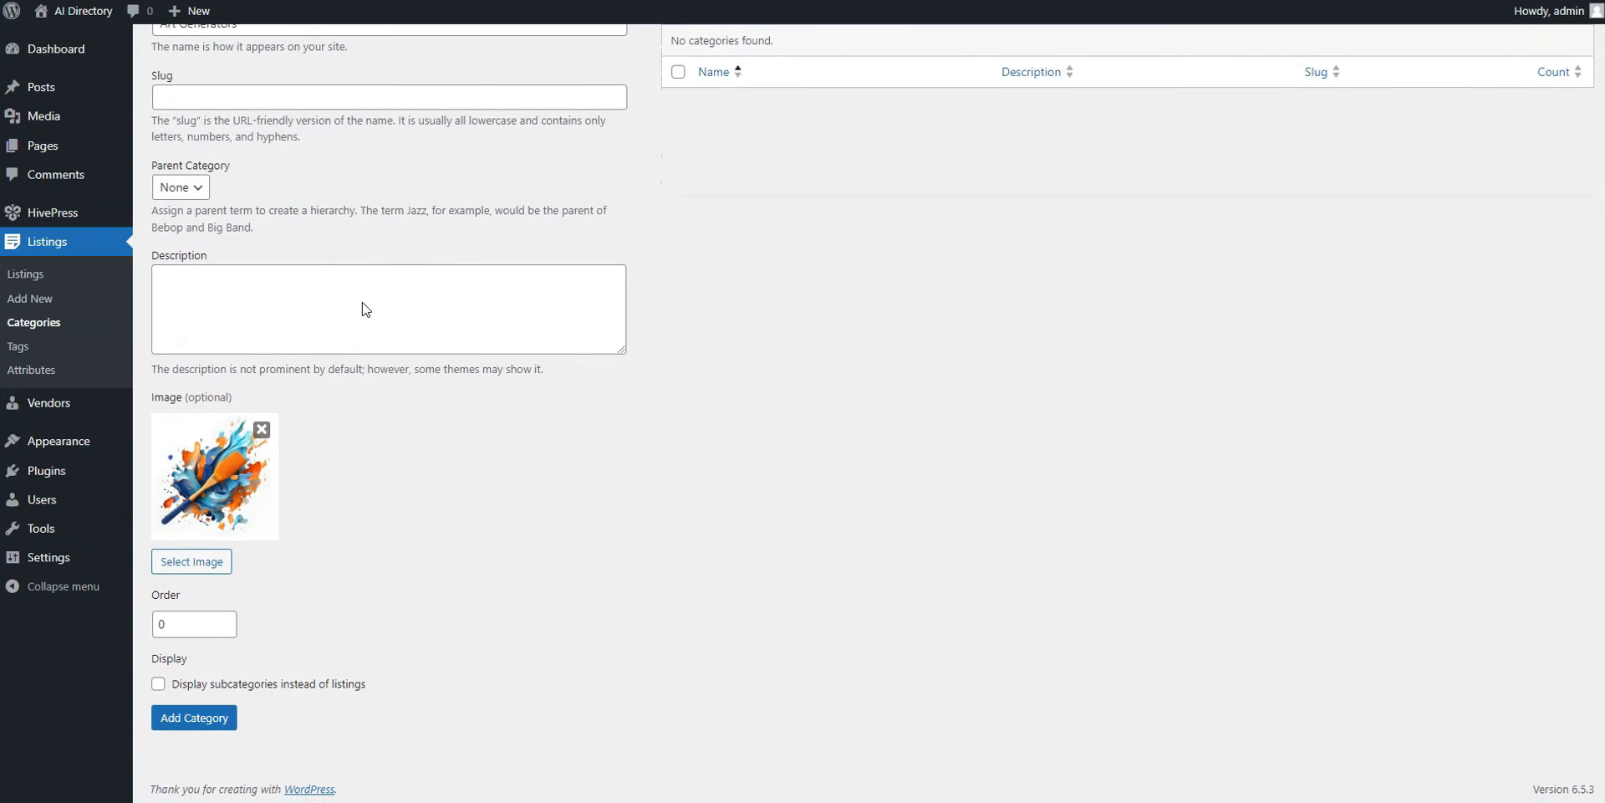
pyautogui.click(201, 719)
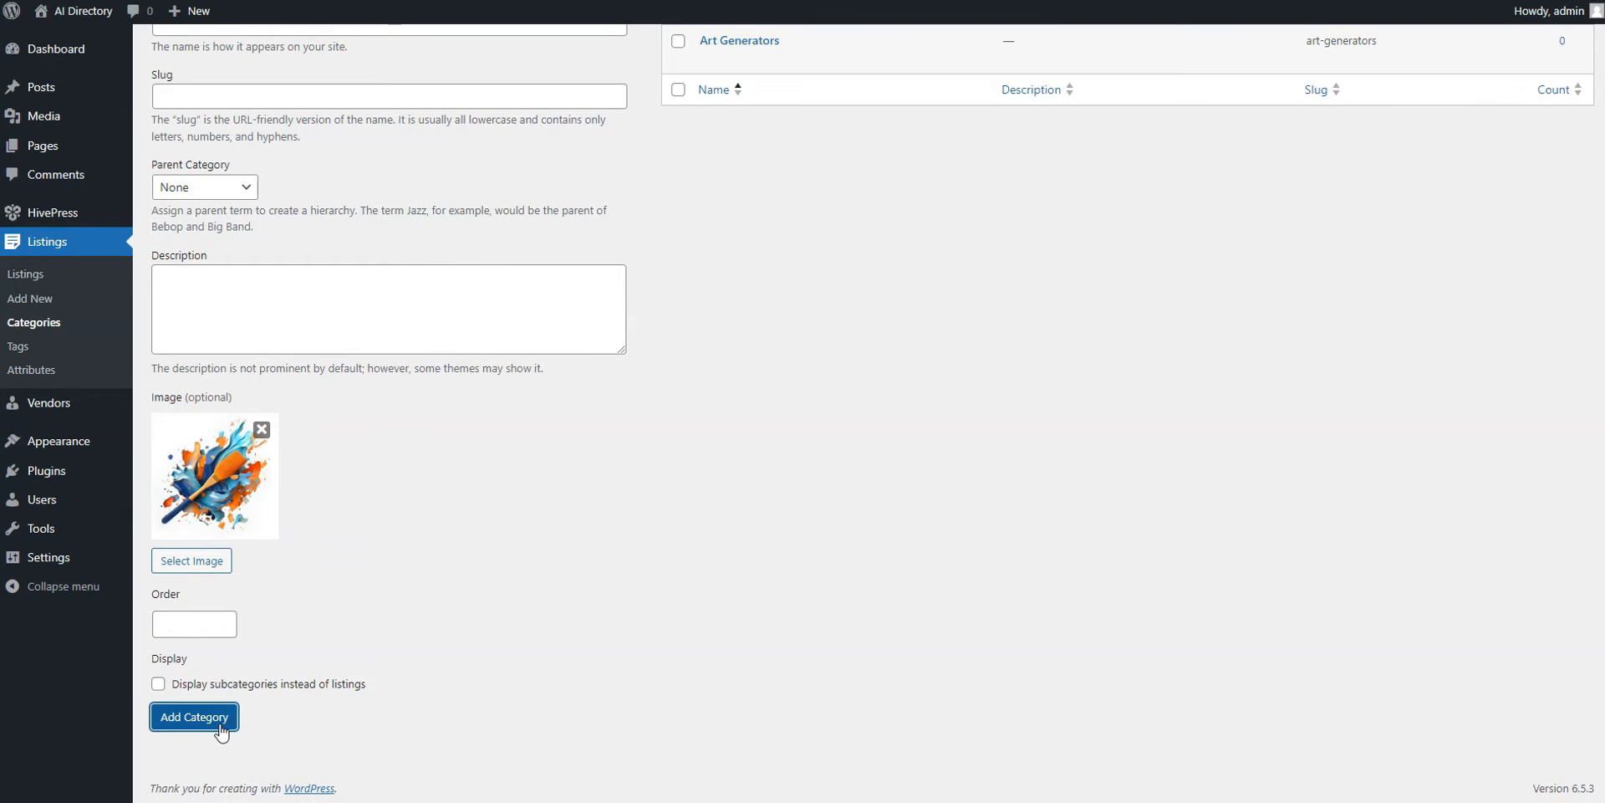
pyautogui.scroll(3, 999, 433)
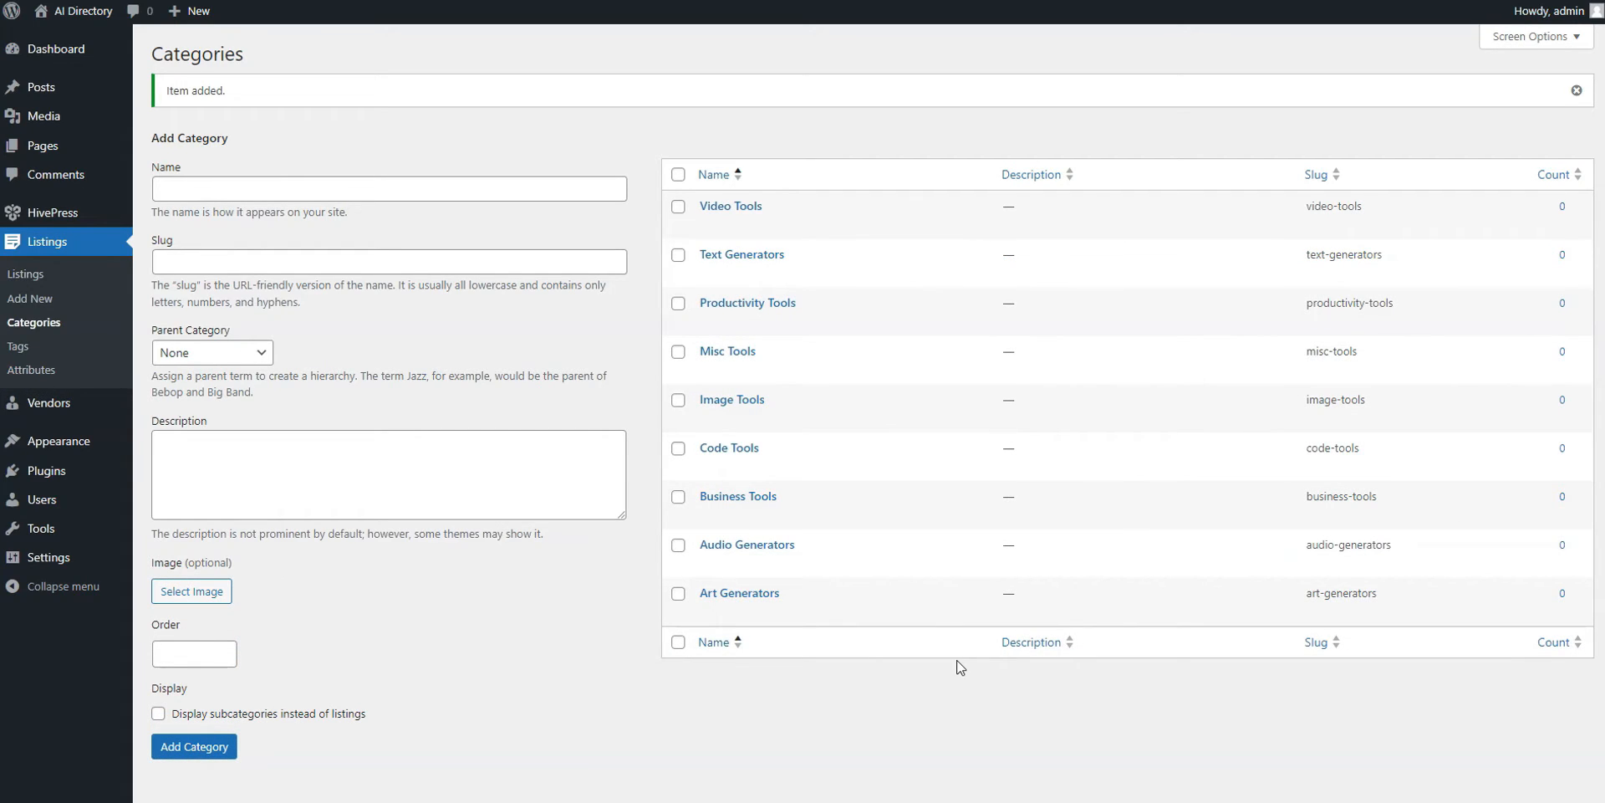
pyautogui.click(1579, 93)
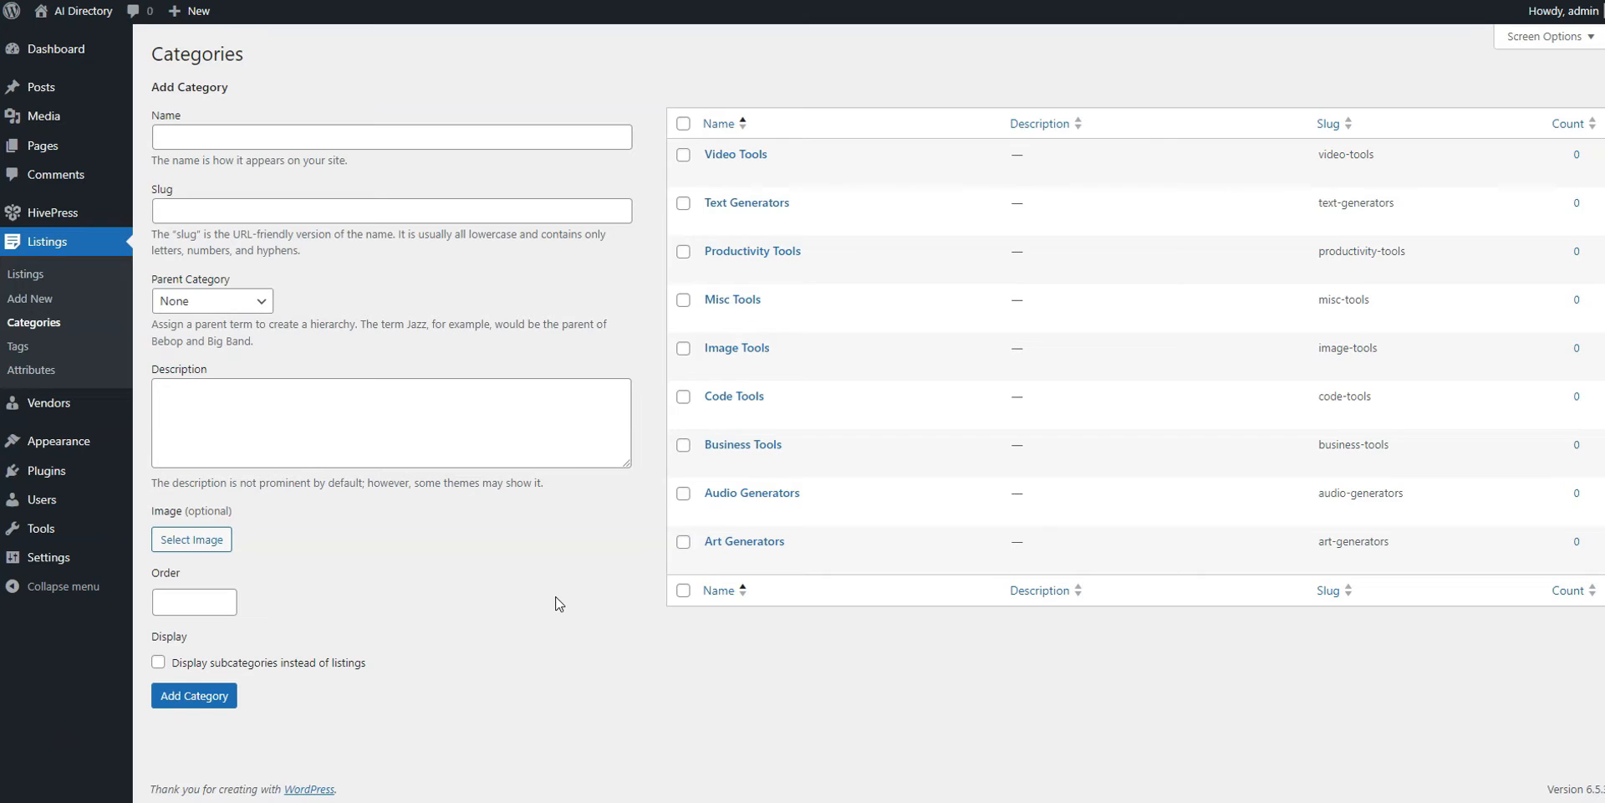
# Start a new listing attribute titled Pricing Model
pyautogui.click(38, 370)
pyautogui.click(272, 67)
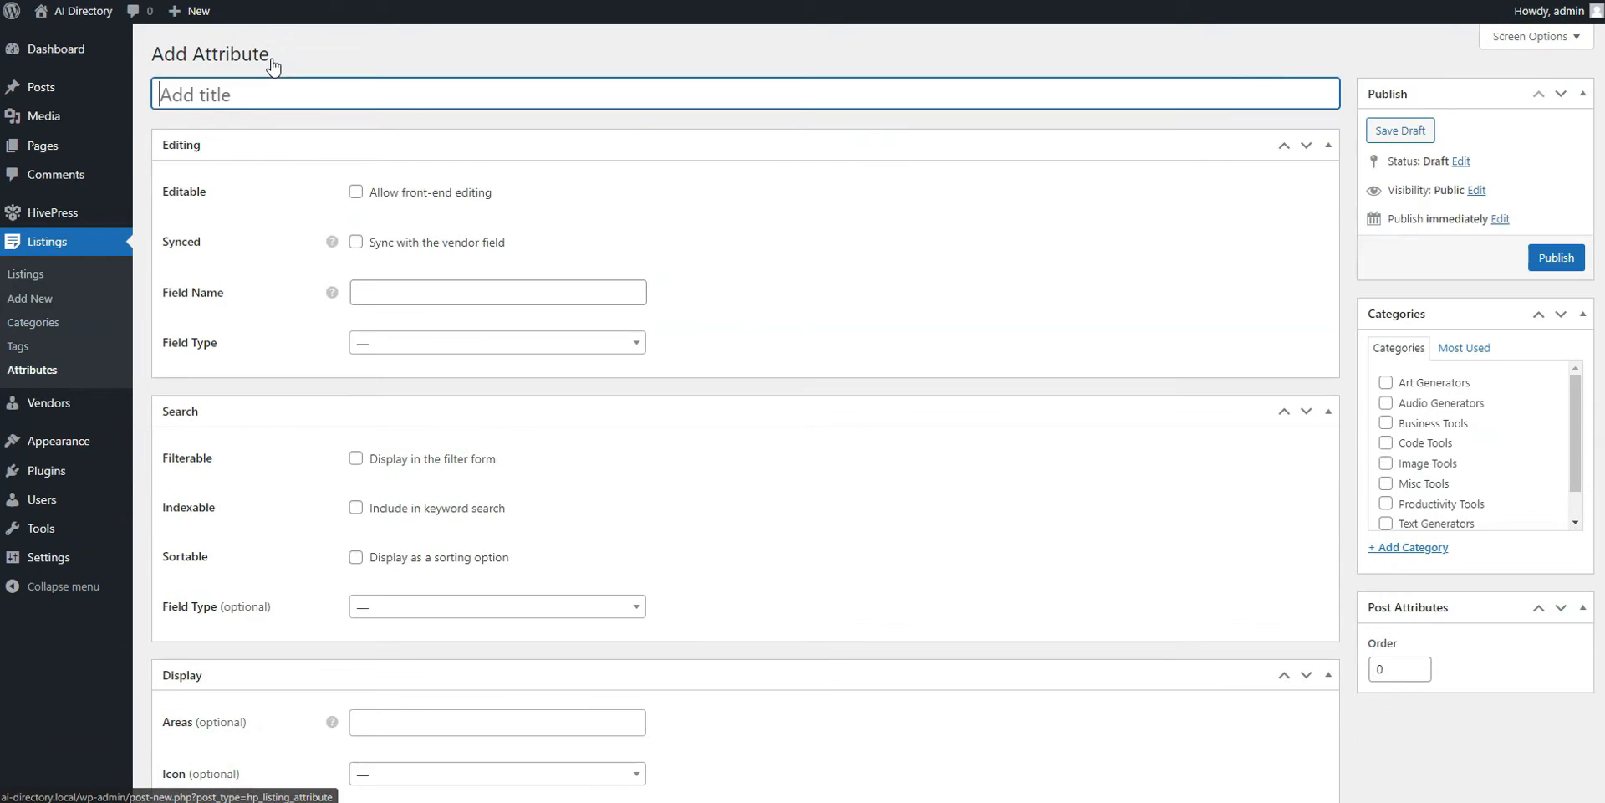
pyautogui.click(421, 103)
pyautogui.write('Pricing Model')
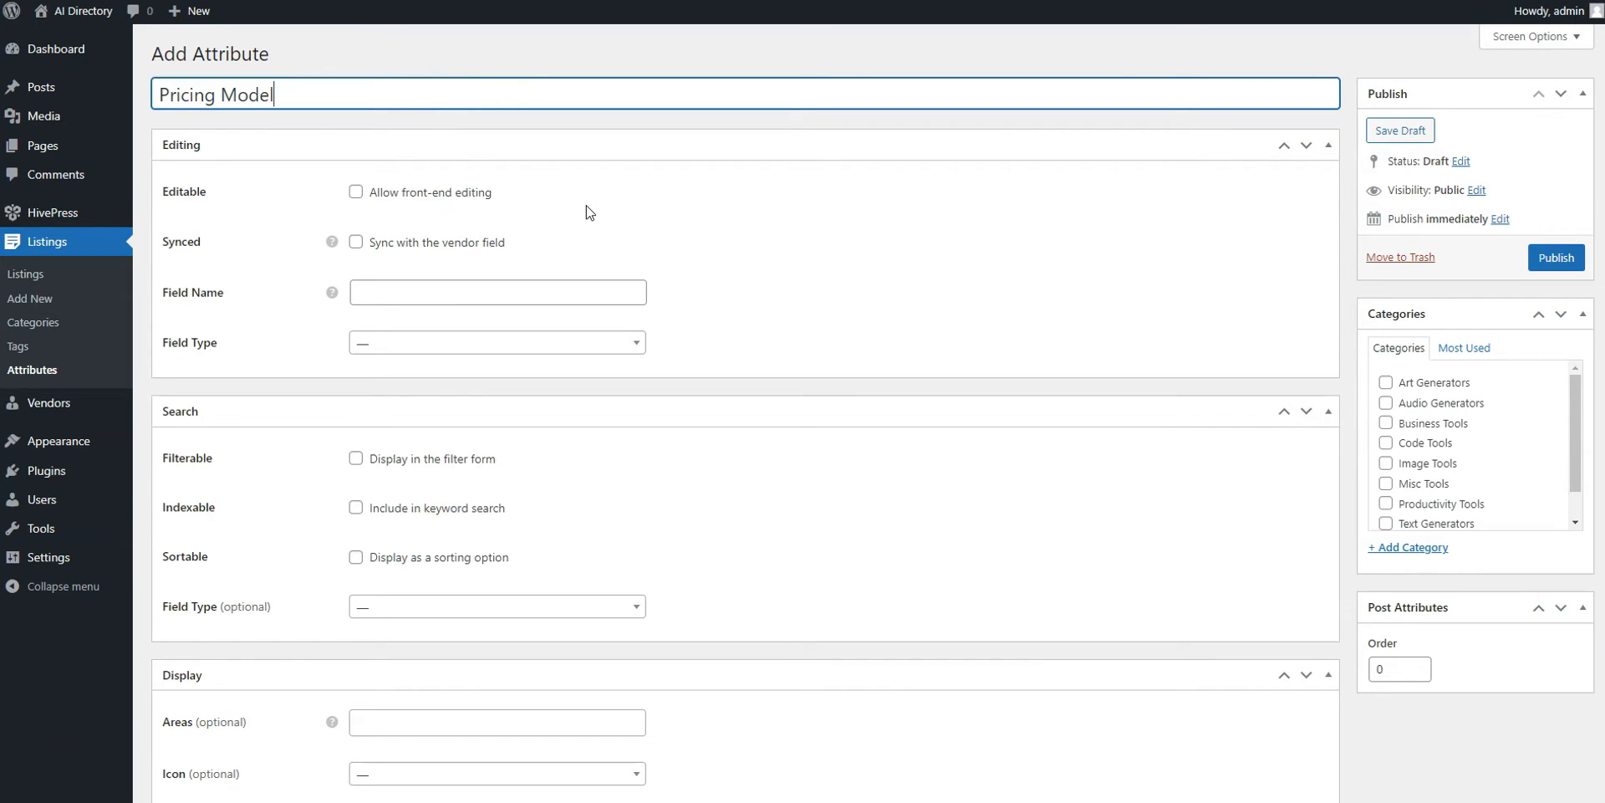
# Make the attribute front-end editable and required, with field name pricing_model and field type Select
pyautogui.click(355, 192)
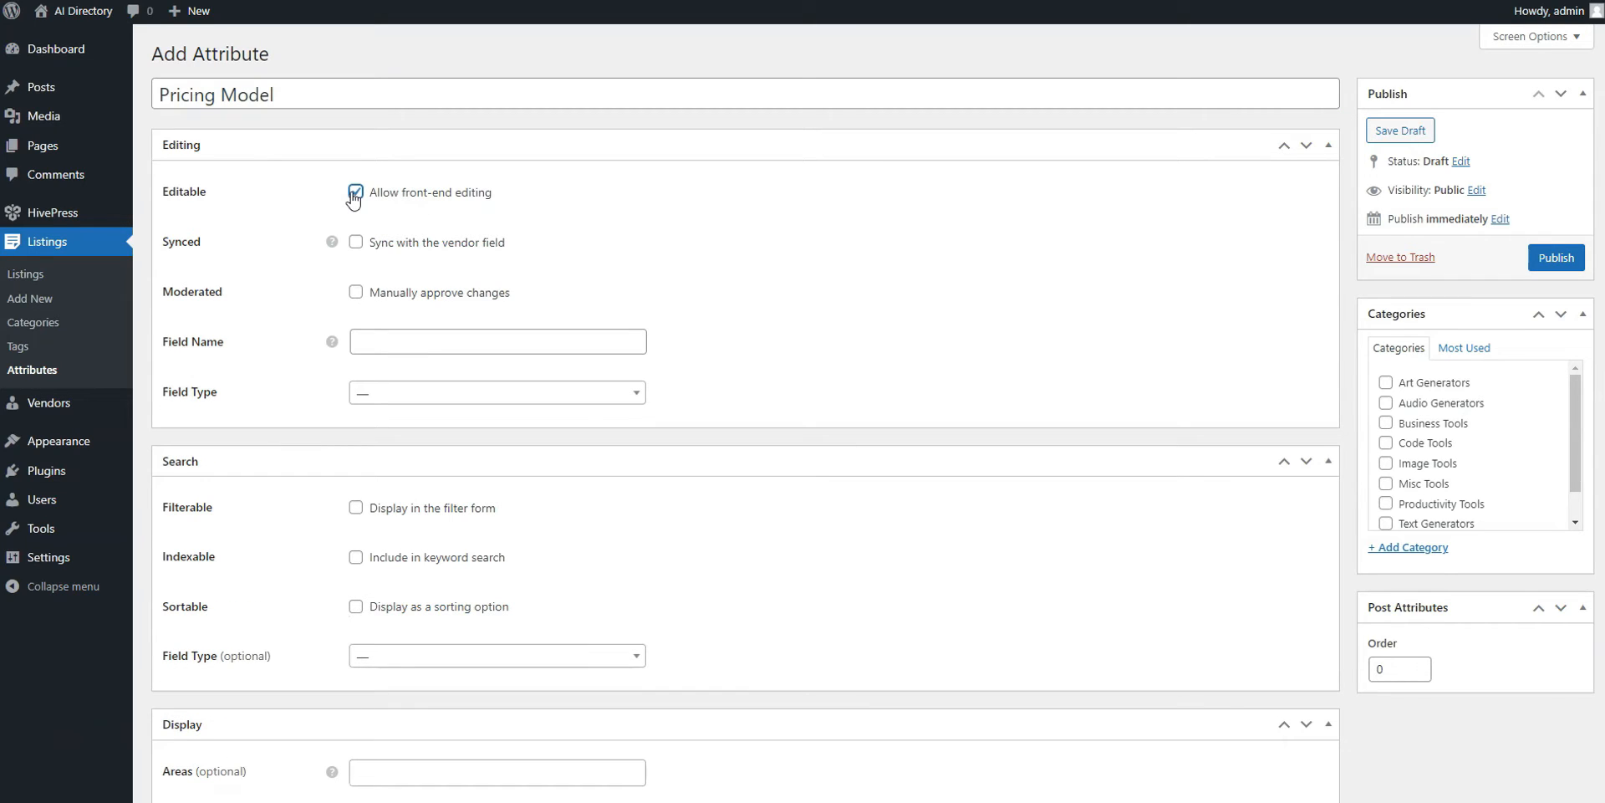
pyautogui.click(440, 341)
pyautogui.write('pricing_model')
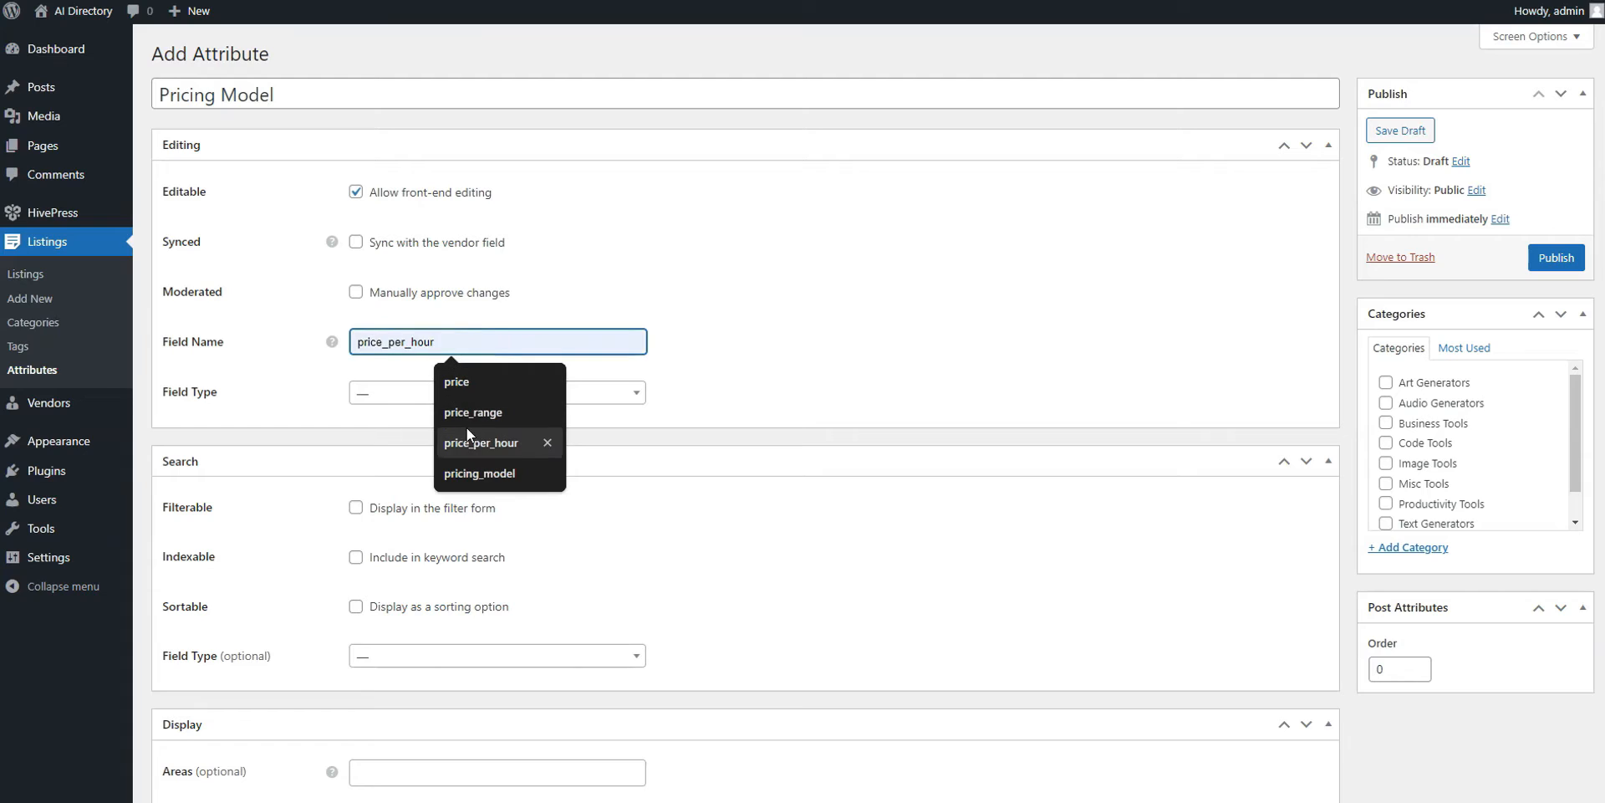
pyautogui.click(468, 473)
pyautogui.click(452, 395)
pyautogui.scroll(-5, 439, 489)
pyautogui.click(409, 462)
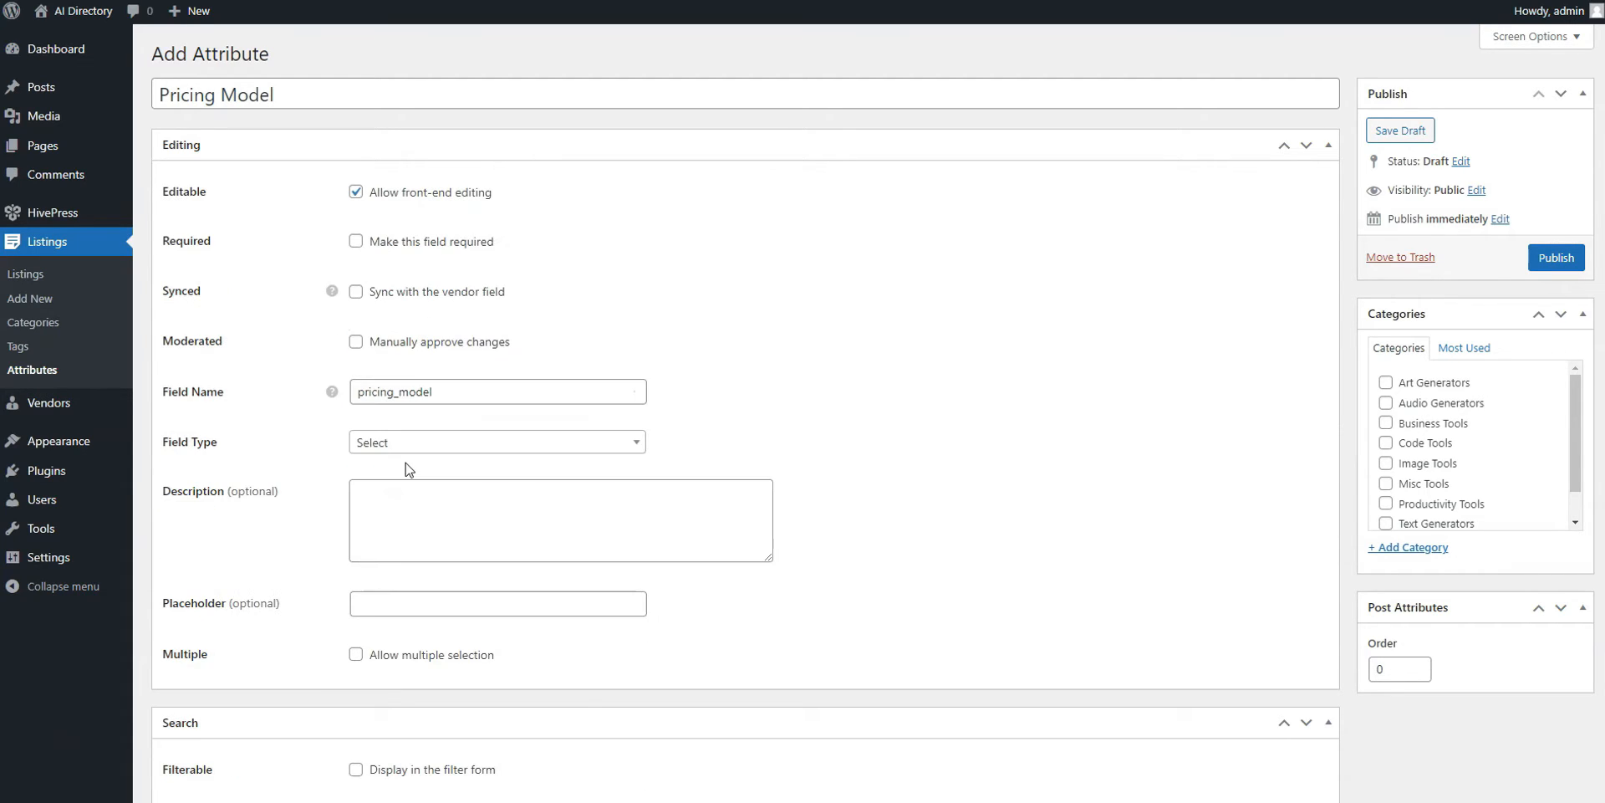
pyautogui.click(356, 242)
# Make the attribute filterable and sortable in its search settings, with search field type Select
pyautogui.scroll(-3, 764, 281)
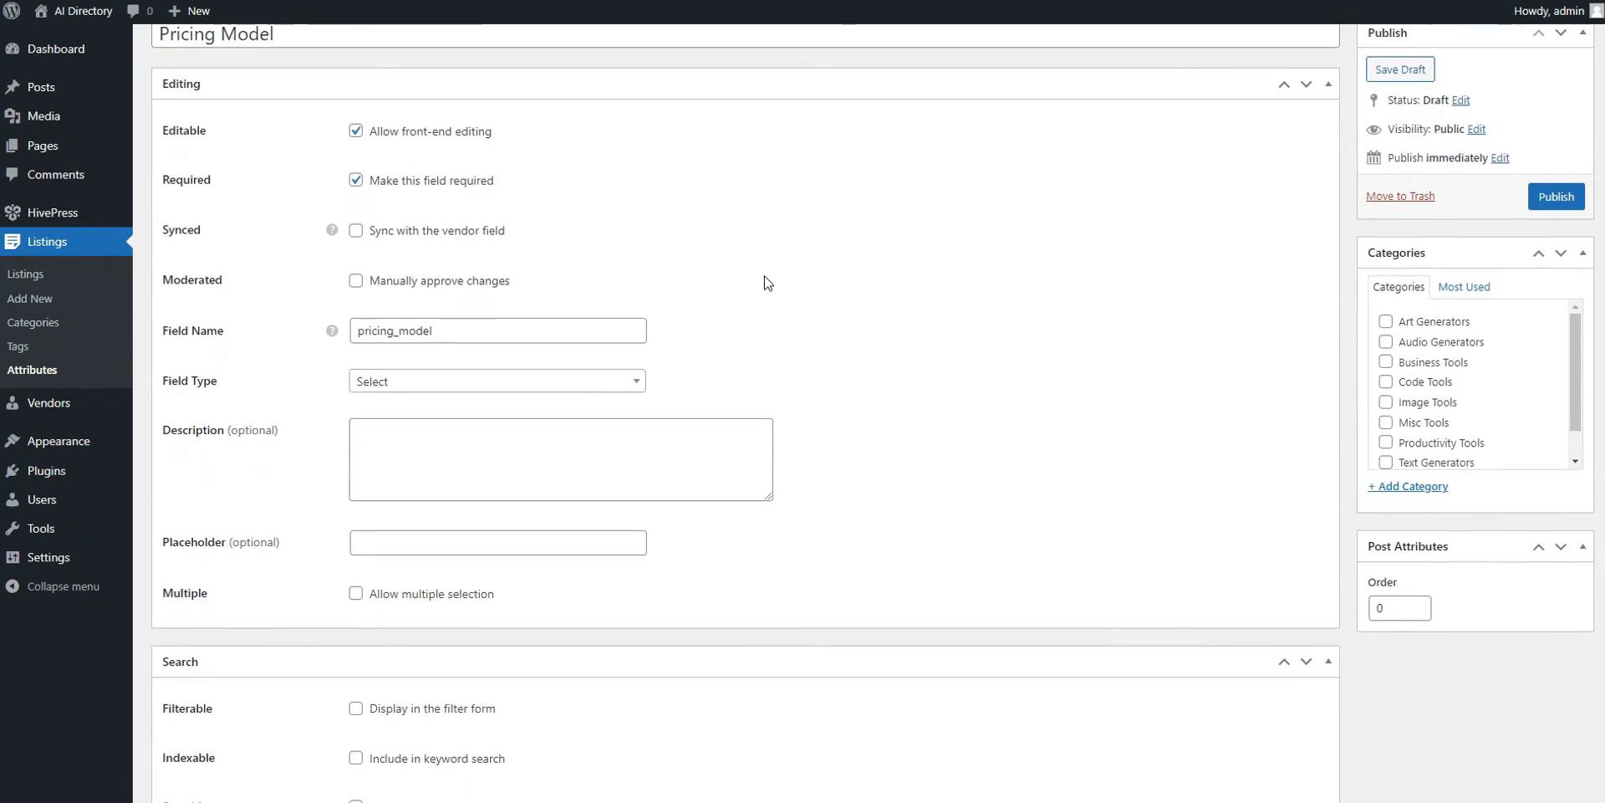
pyautogui.scroll(-2, 774, 402)
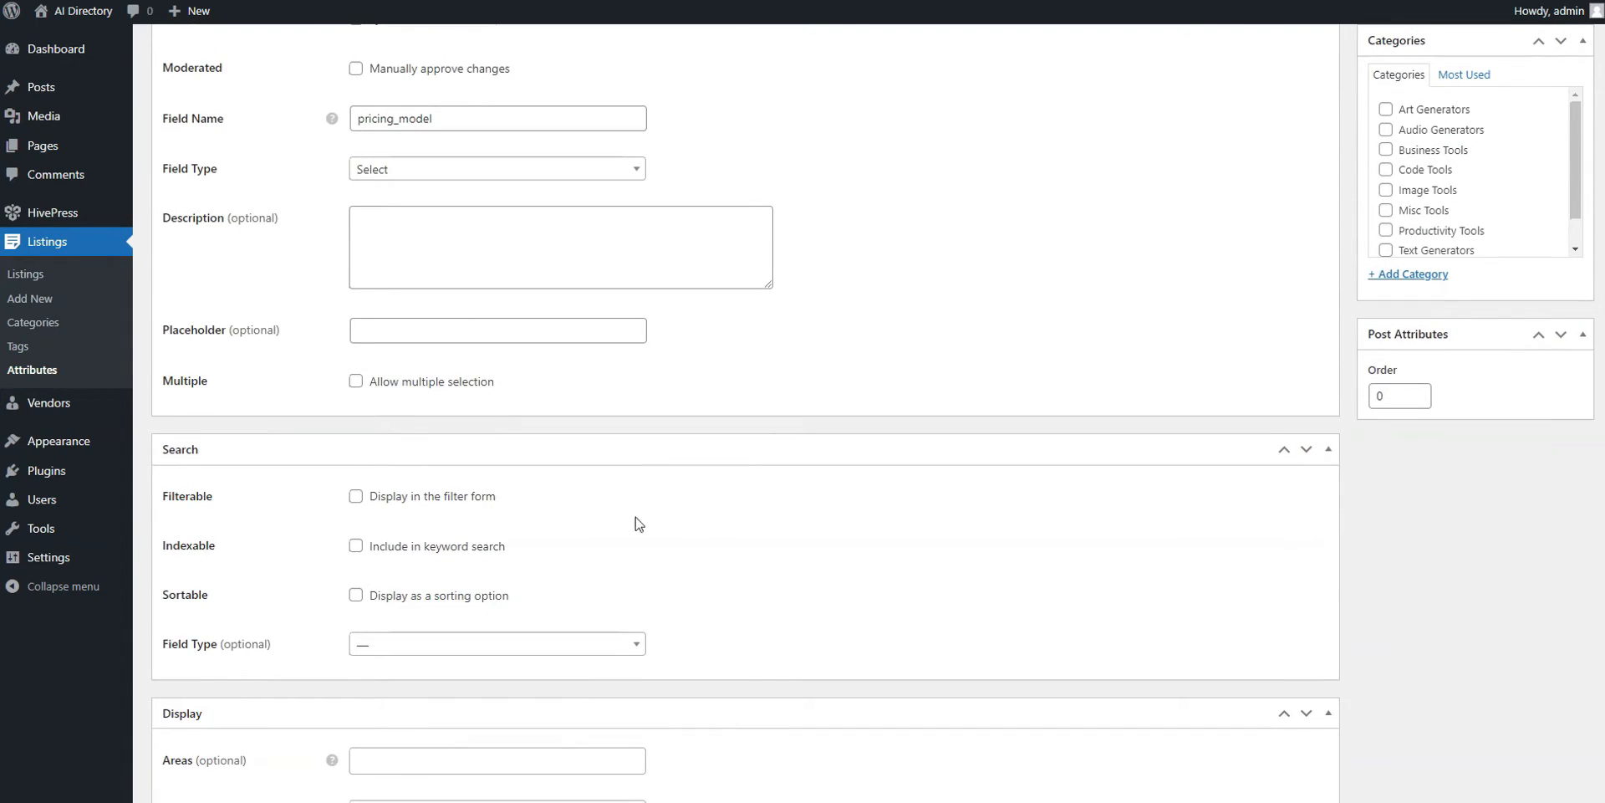
pyautogui.click(357, 411)
pyautogui.click(357, 508)
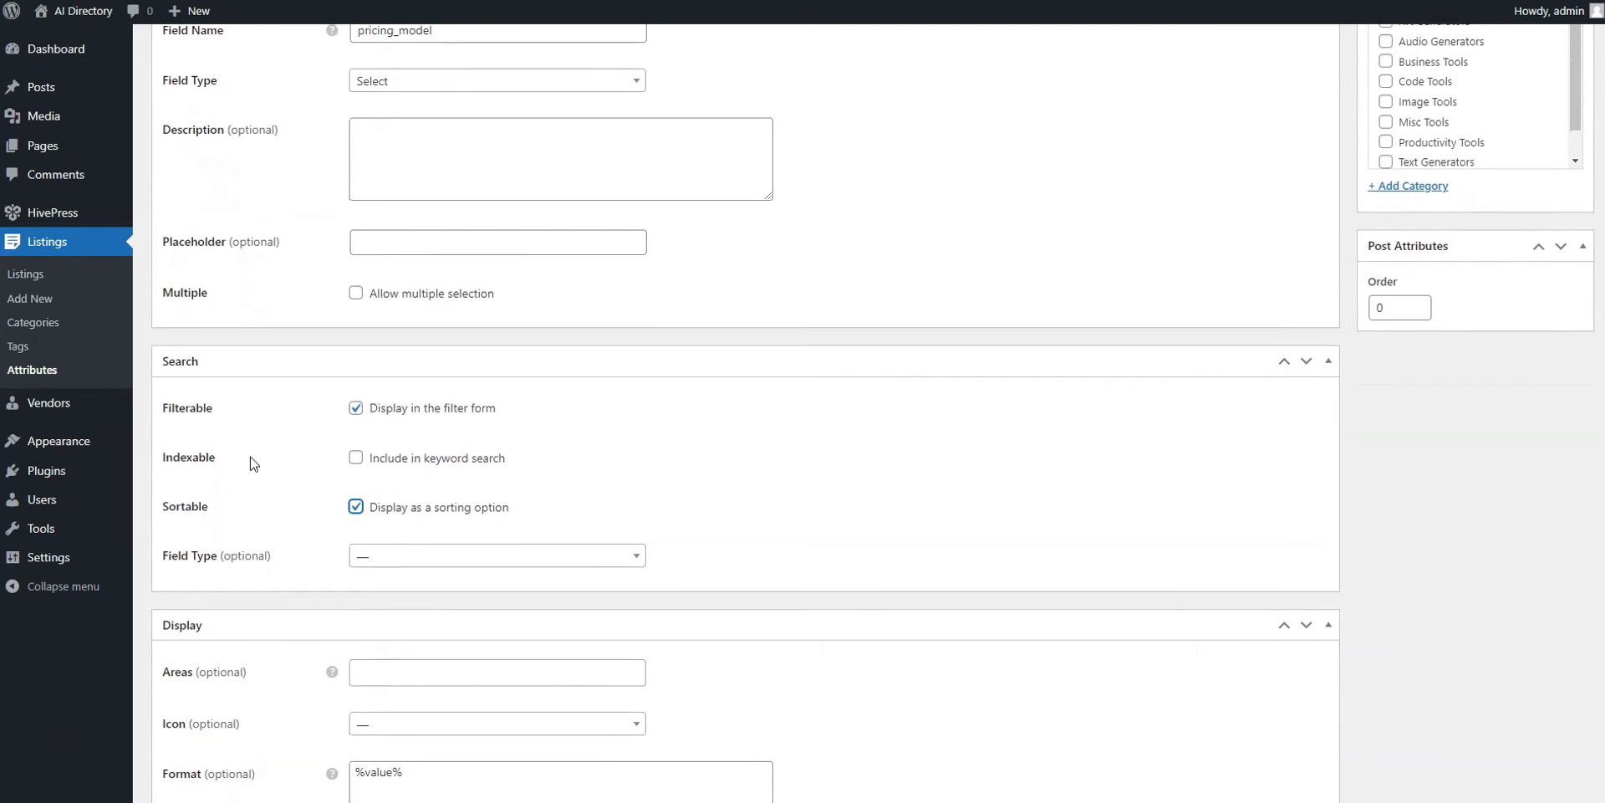
pyautogui.scroll(-1, 468, 455)
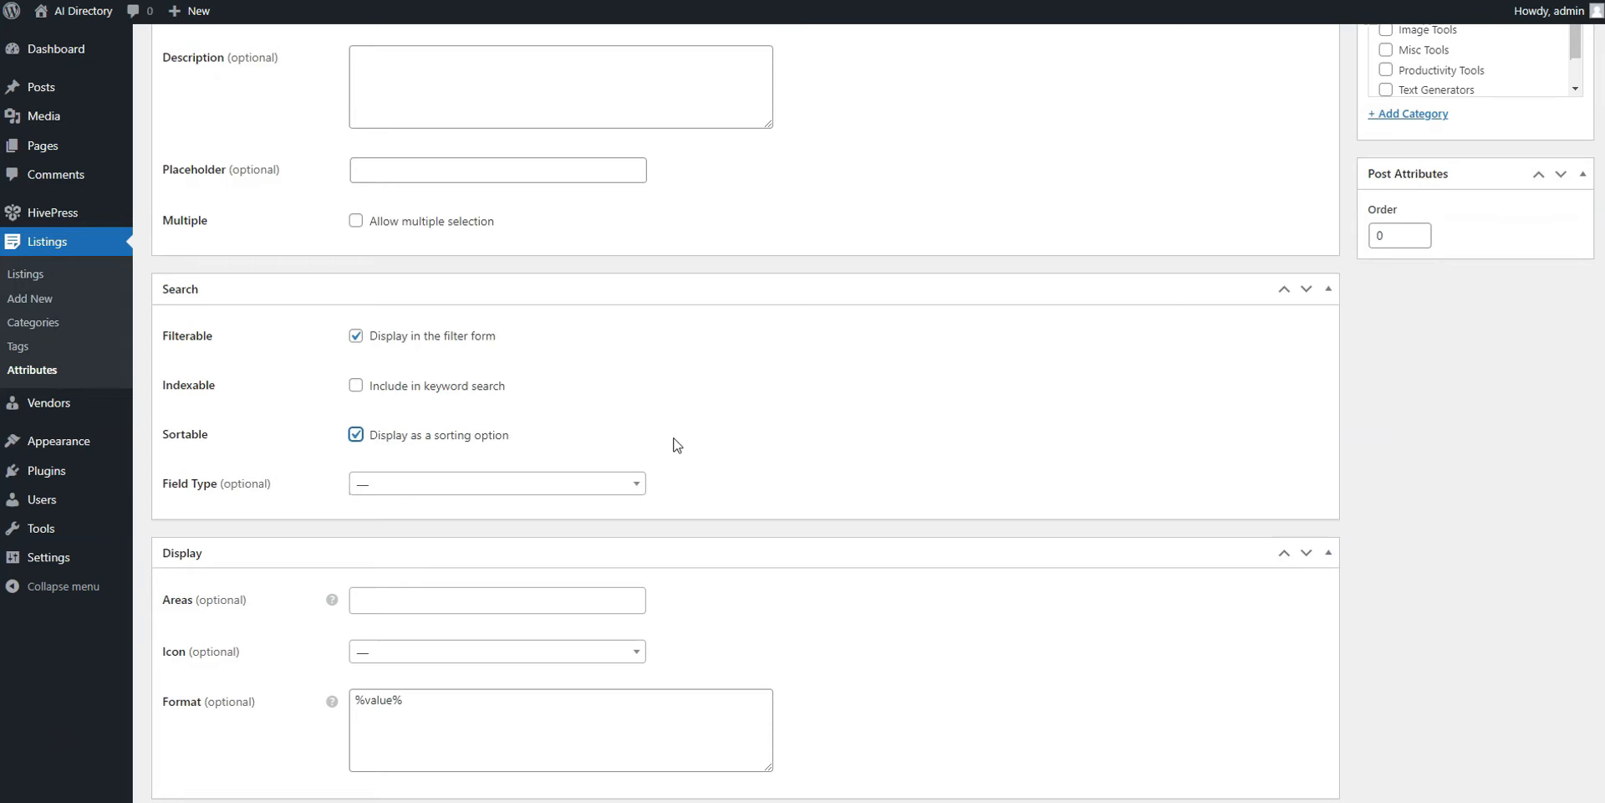
pyautogui.scroll(-1, 677, 444)
pyautogui.click(603, 469)
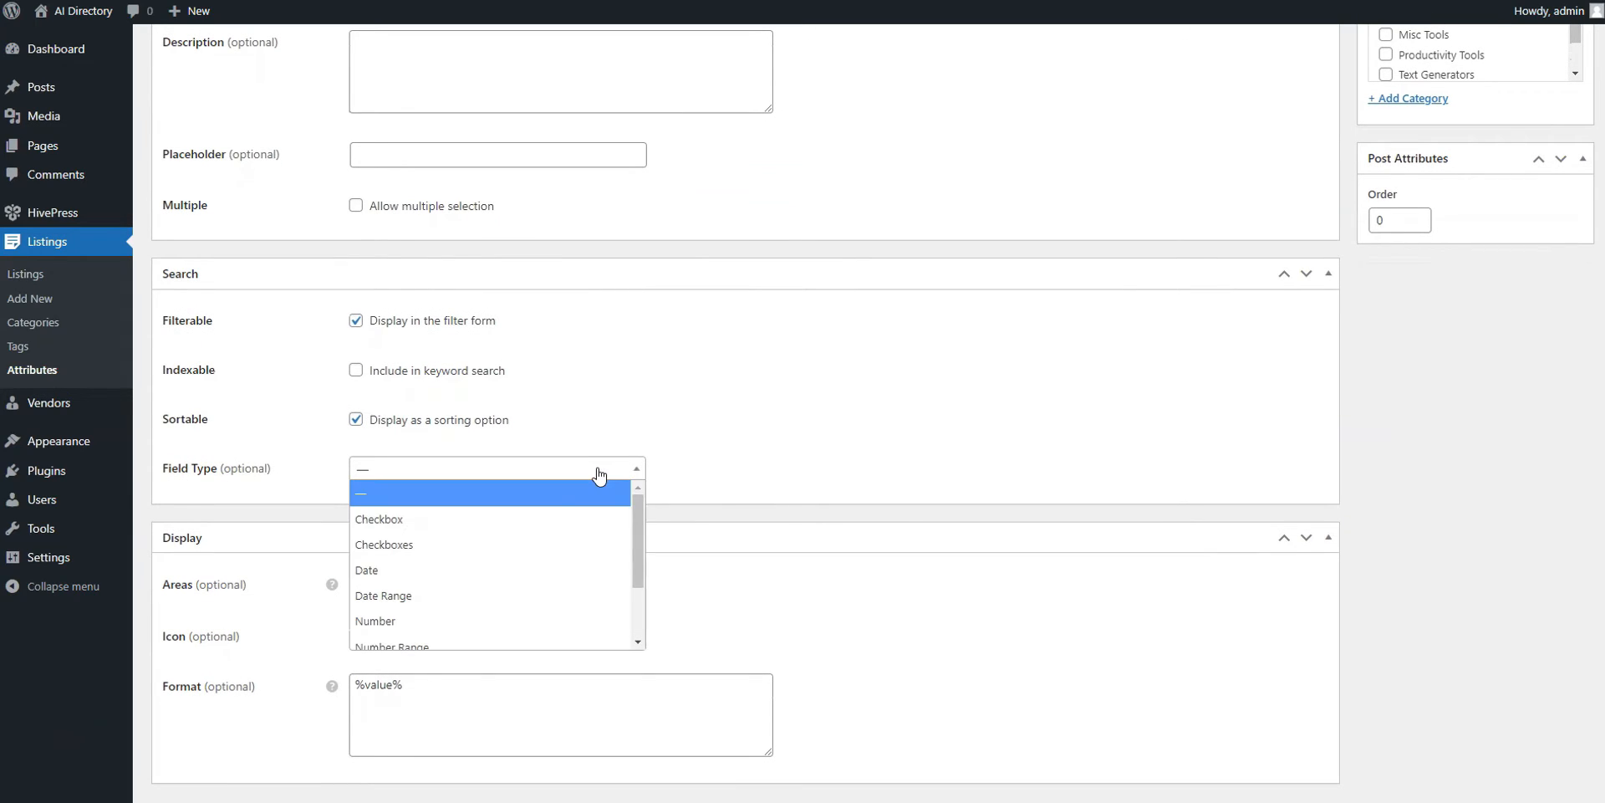
pyautogui.scroll(-2, 525, 551)
pyautogui.click(434, 611)
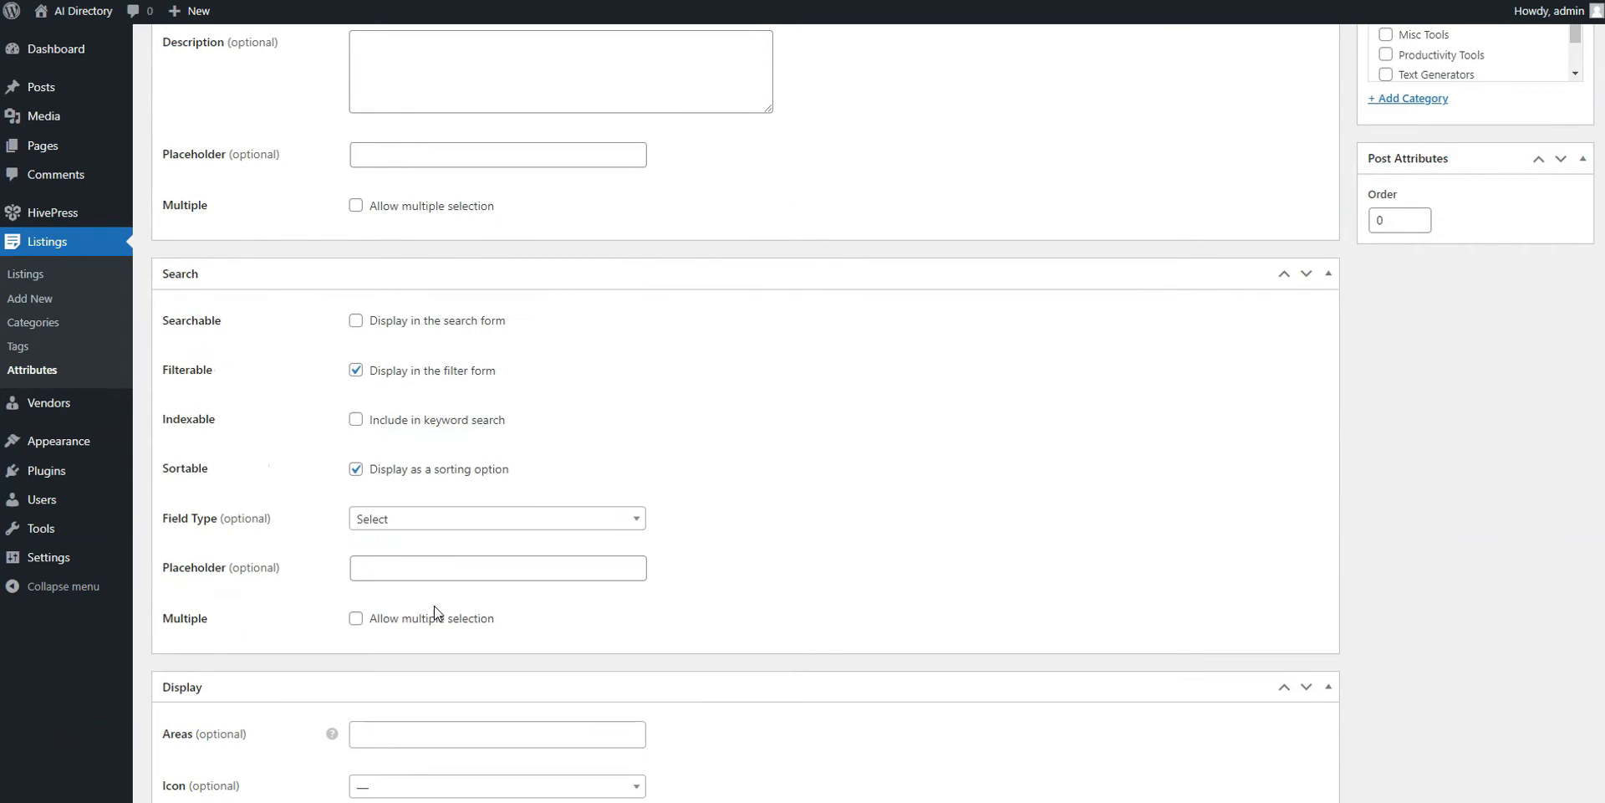
pyautogui.scroll(-3, 764, 509)
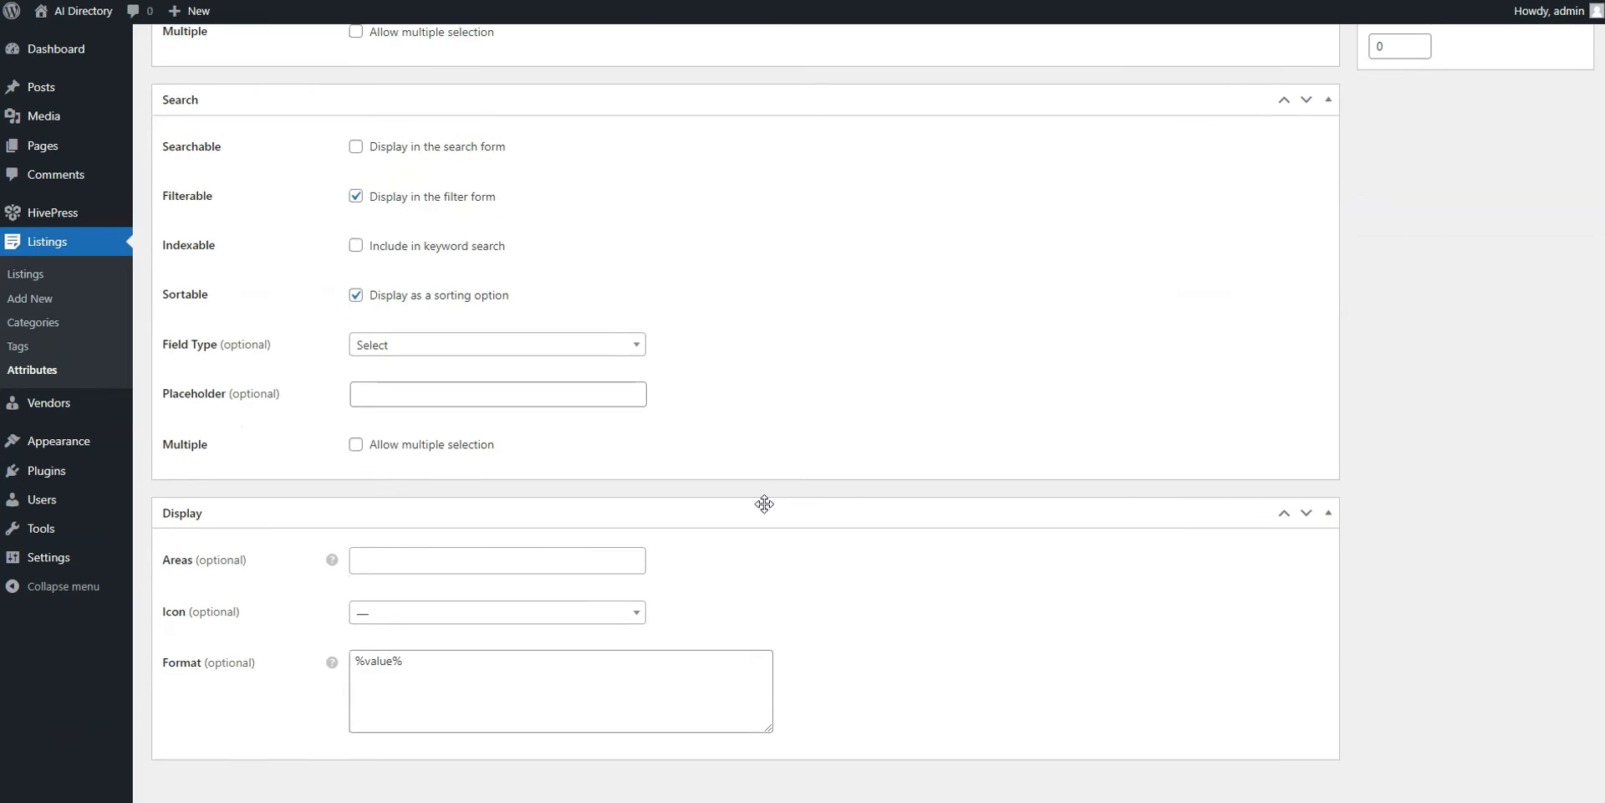
# Set the attribute's display areas to Block (primary) and Page (primary) with format "%label%: %value%", and publish it
pyautogui.moveTo(339, 538)
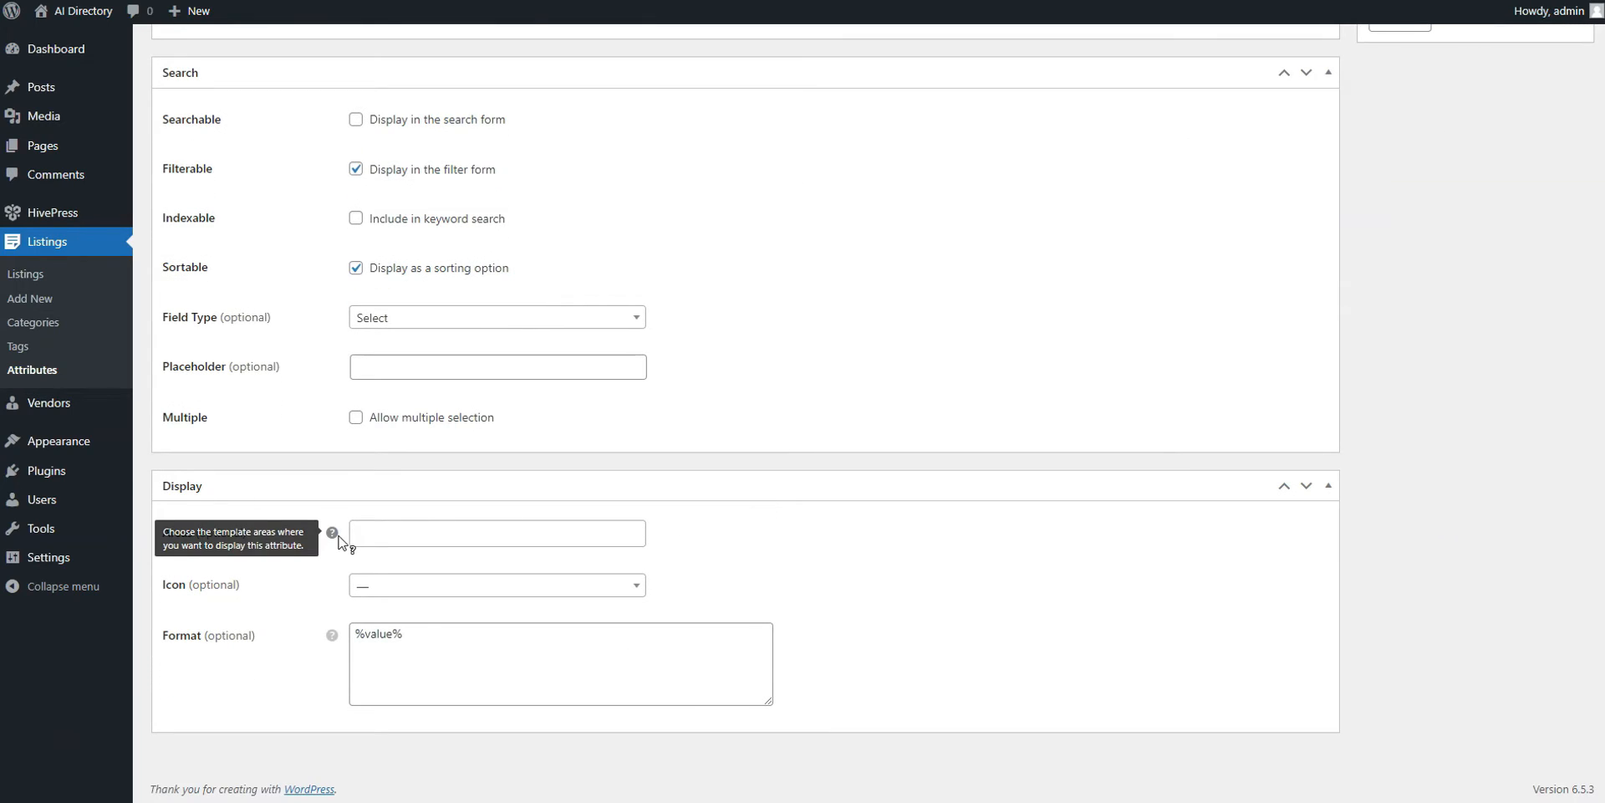
pyautogui.click(373, 534)
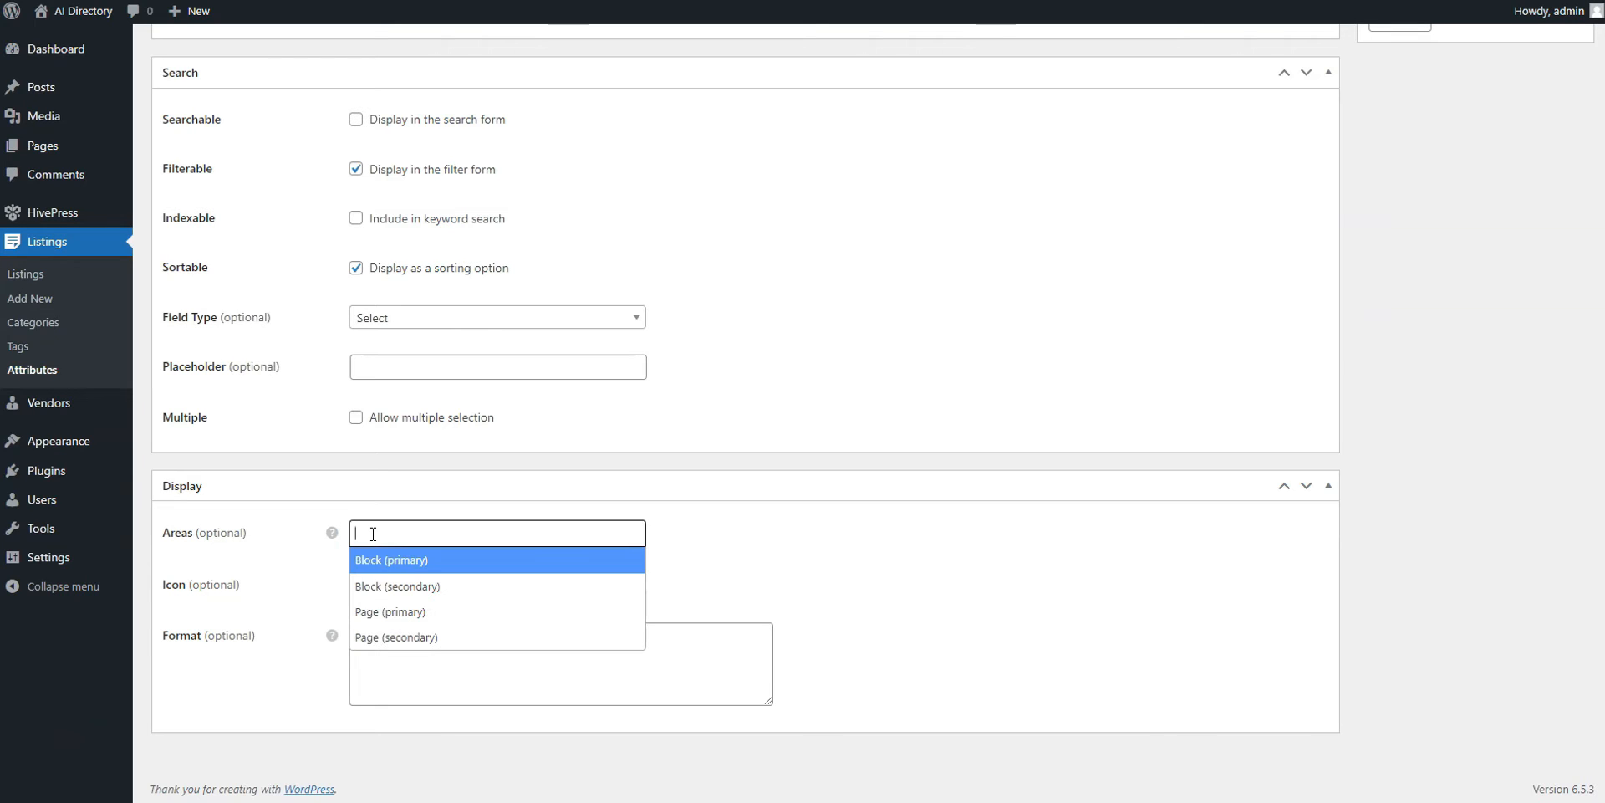
pyautogui.click(378, 561)
pyautogui.click(468, 539)
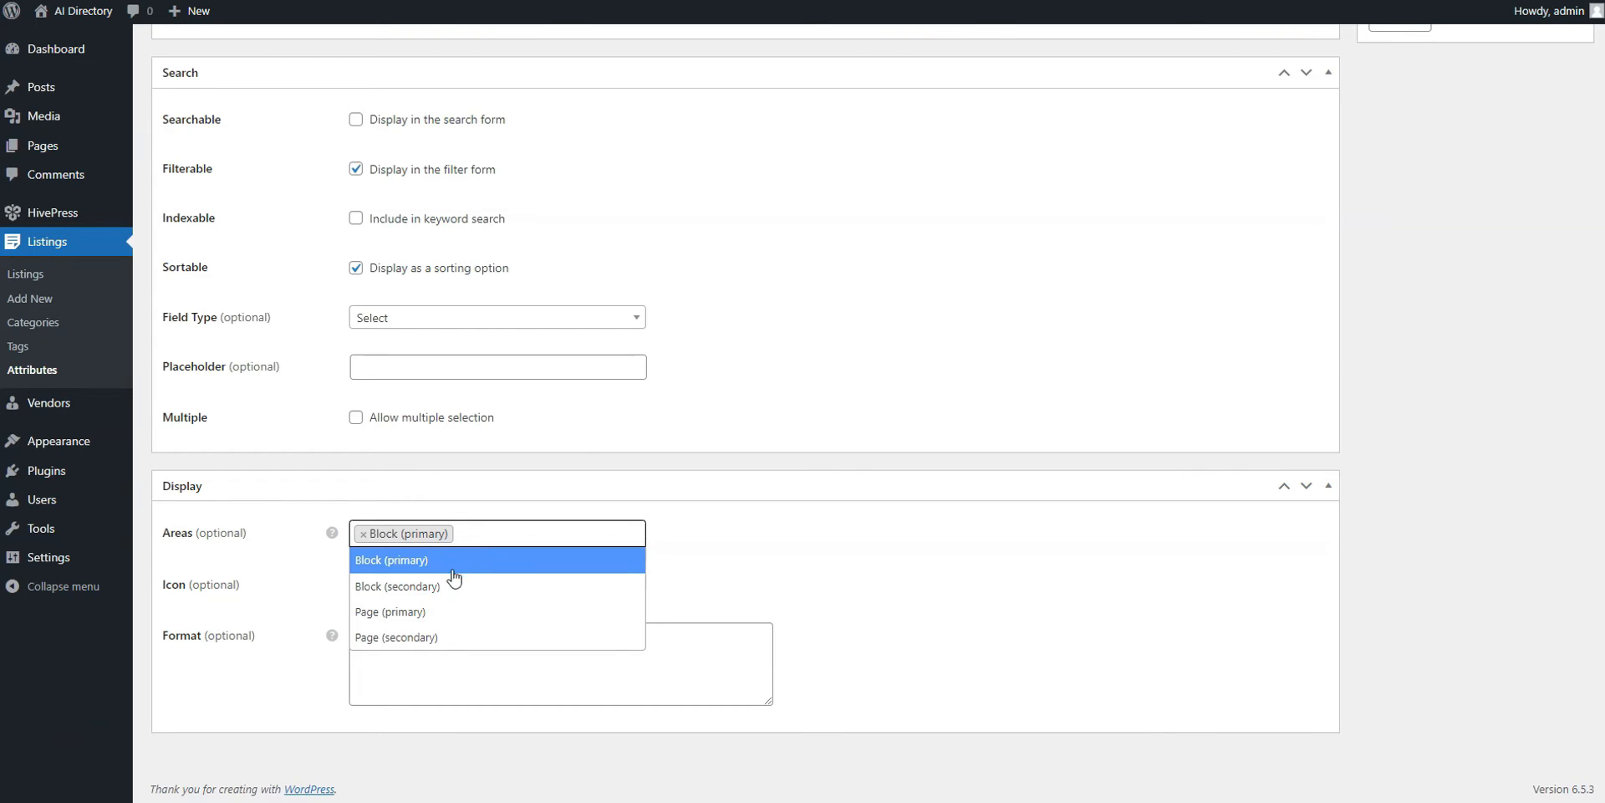
pyautogui.click(418, 613)
pyautogui.click(358, 629)
pyautogui.write('%label%:')
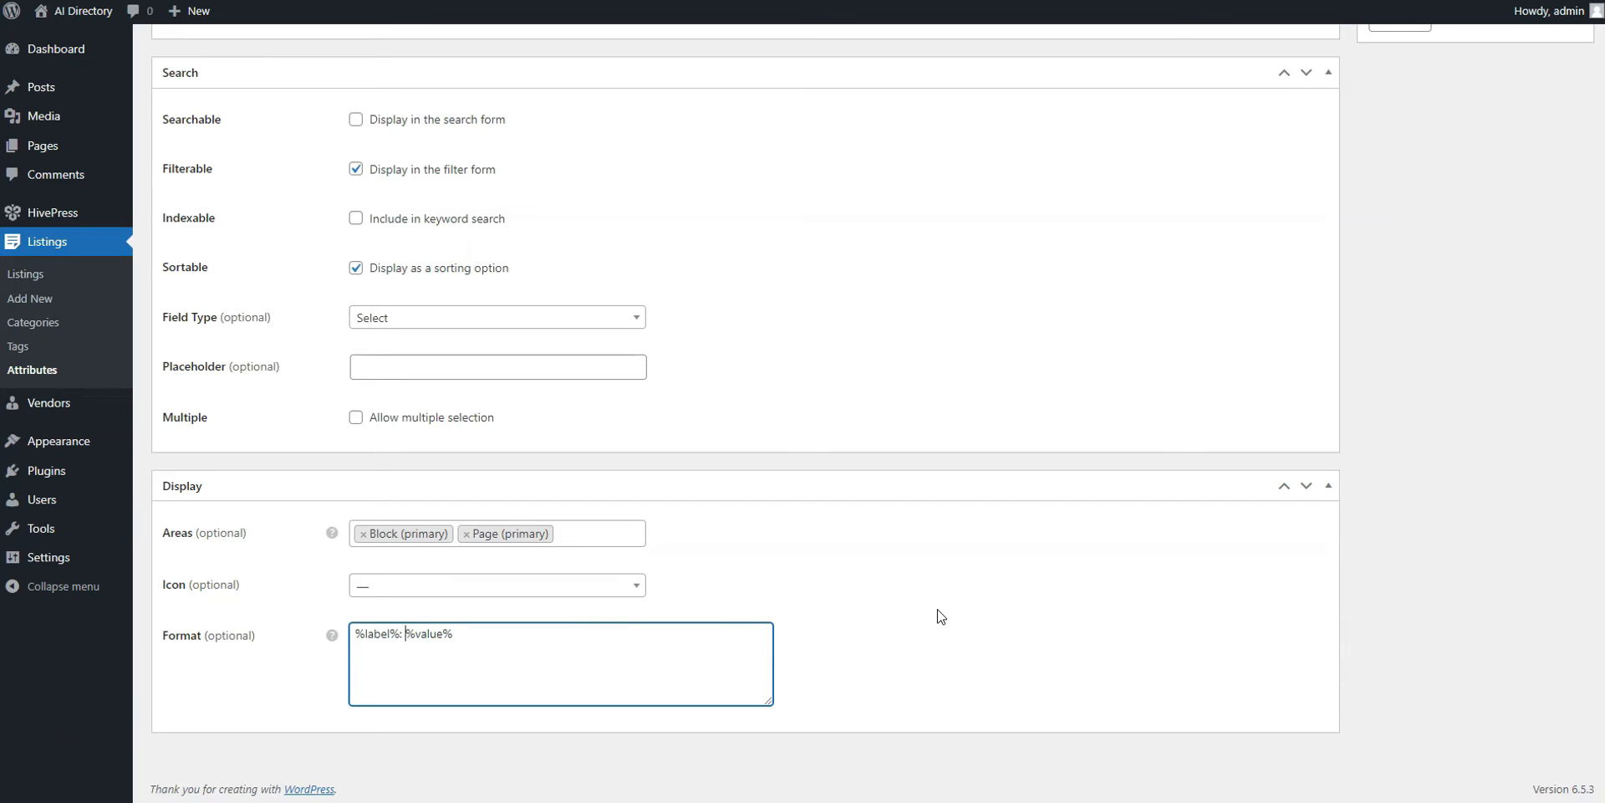
pyautogui.scroll(8, 942, 615)
pyautogui.click(1556, 258)
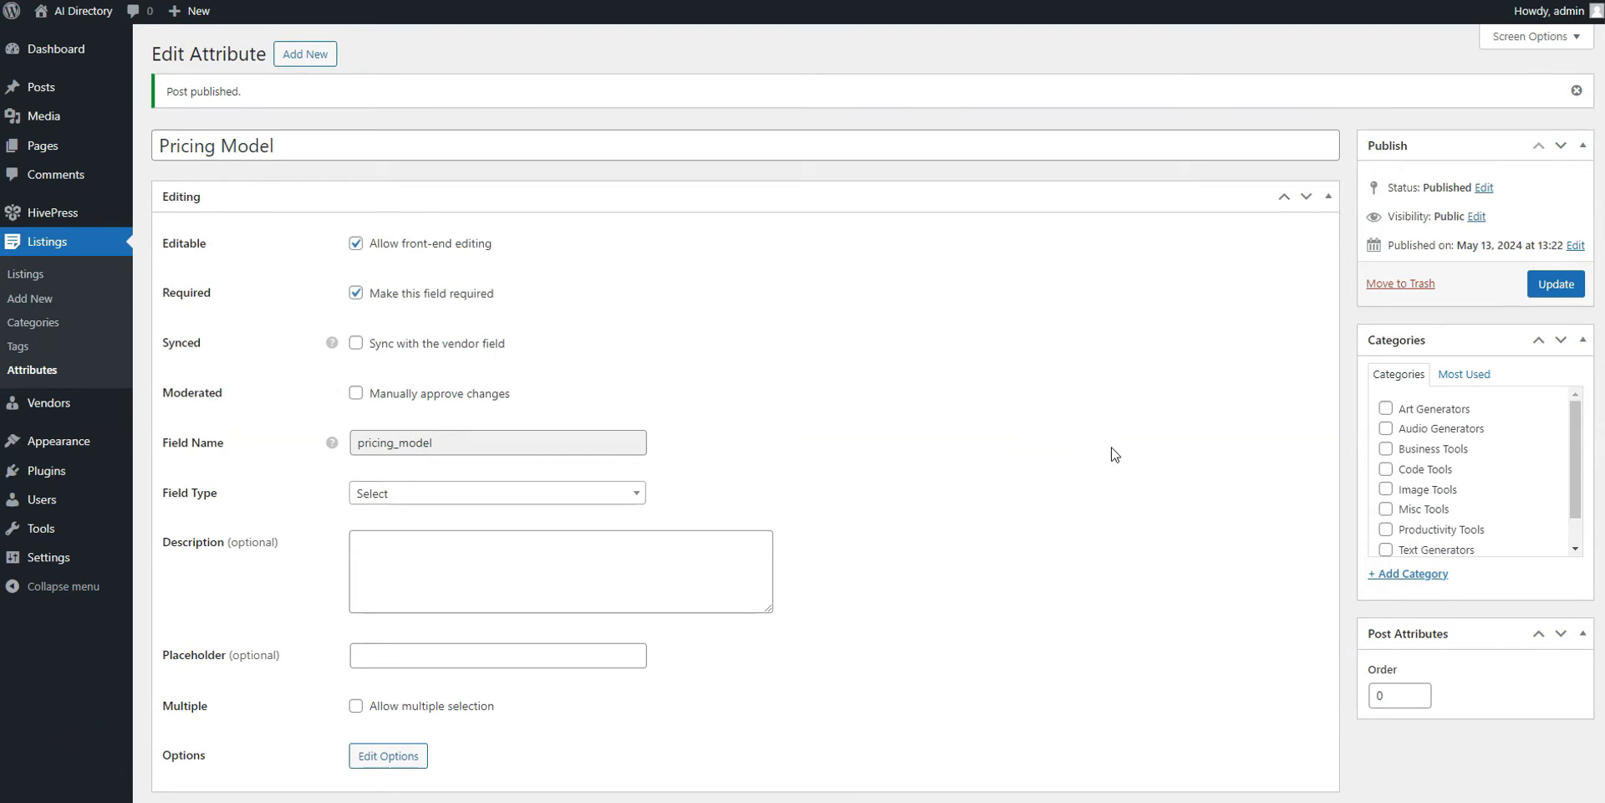
# Add the options Free, Premium and Free Trial to the Pricing Model attribute
pyautogui.scroll(-2, 1114, 454)
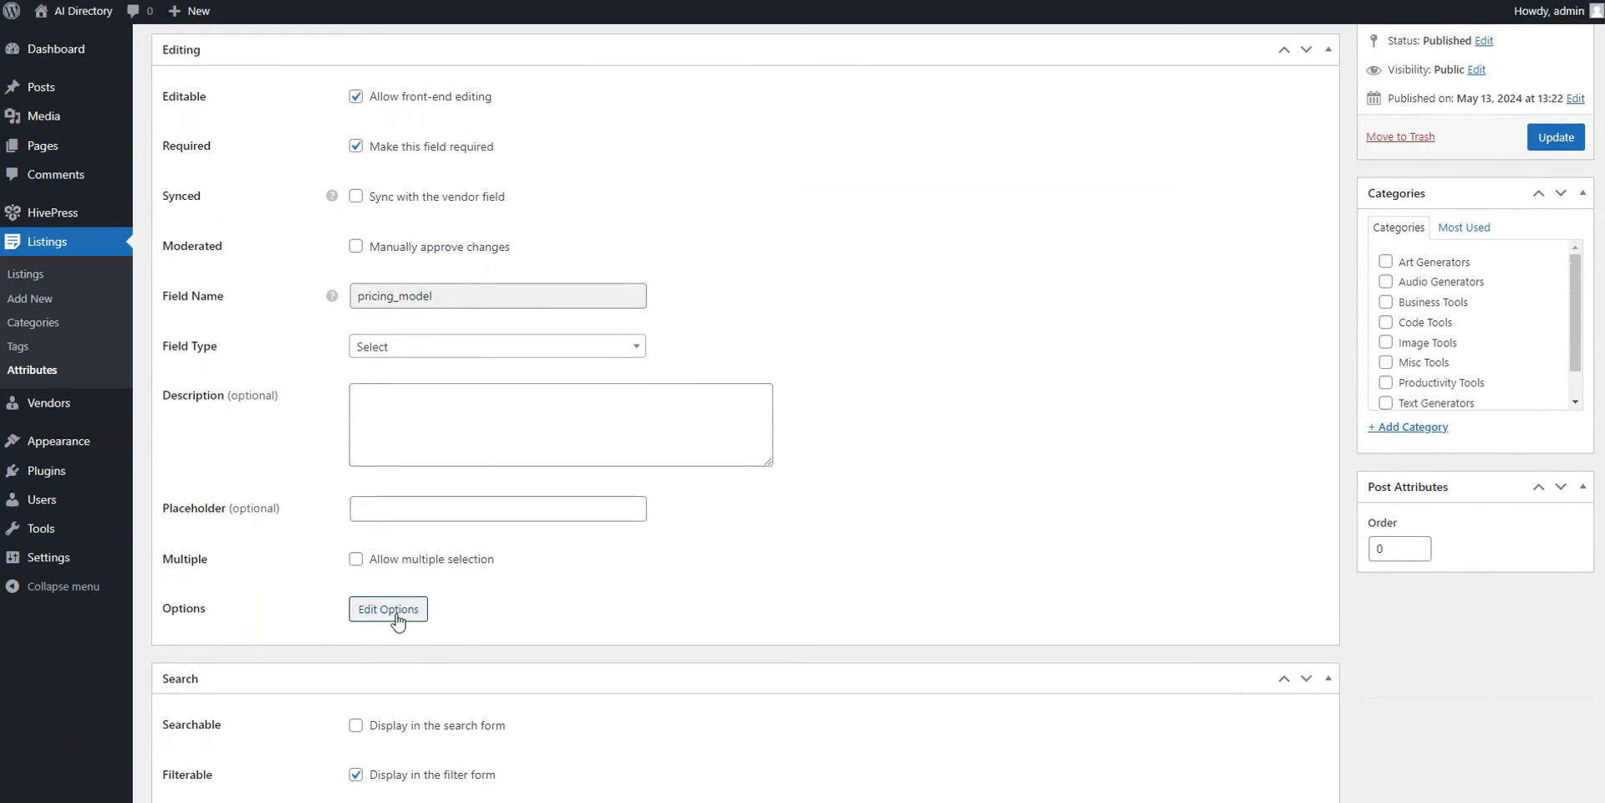
pyautogui.click(389, 609)
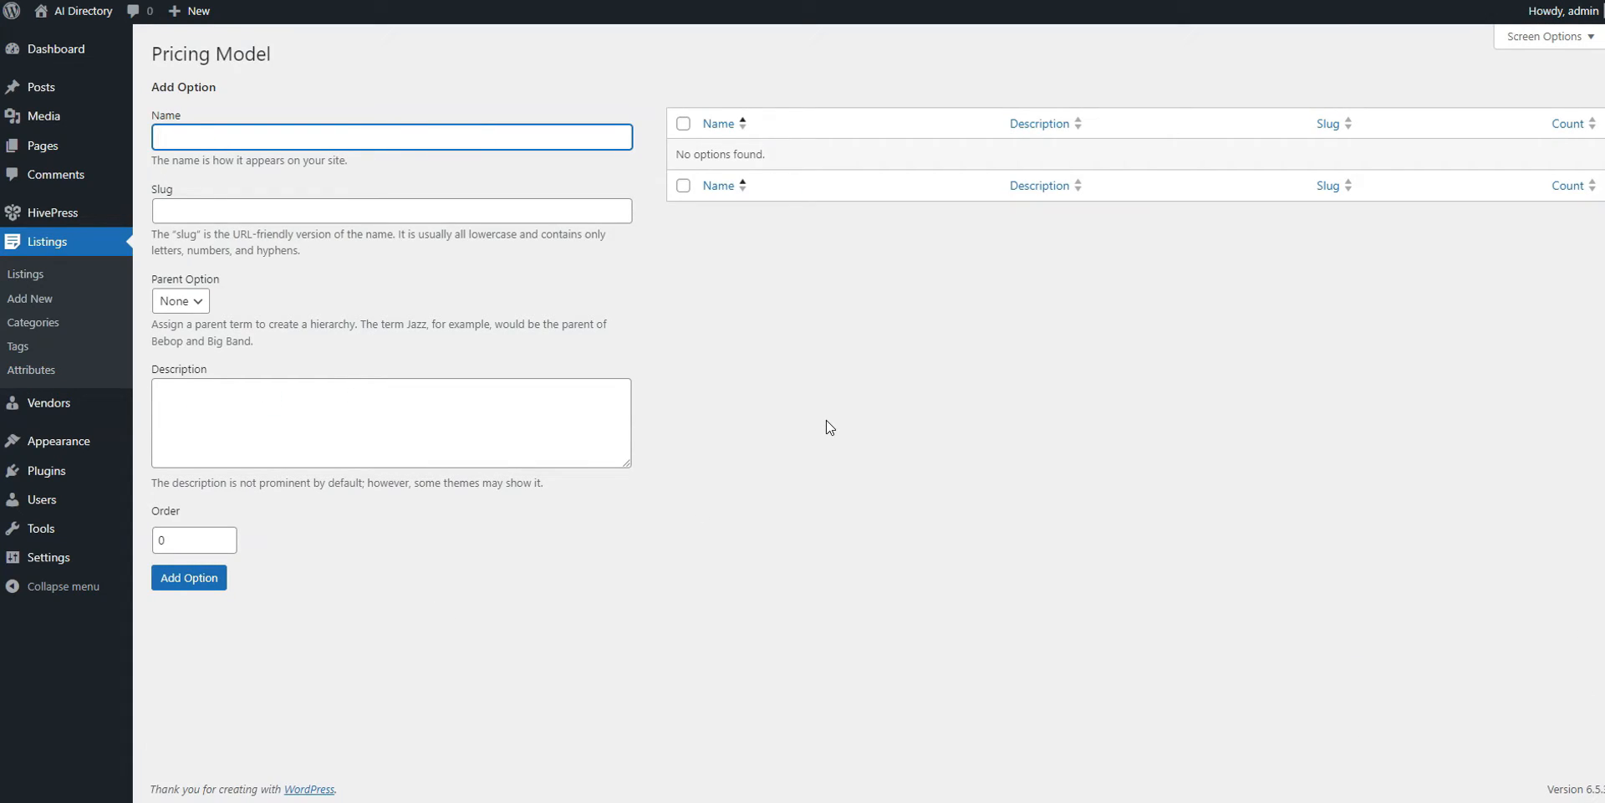
pyautogui.click(205, 580)
pyautogui.click(356, 197)
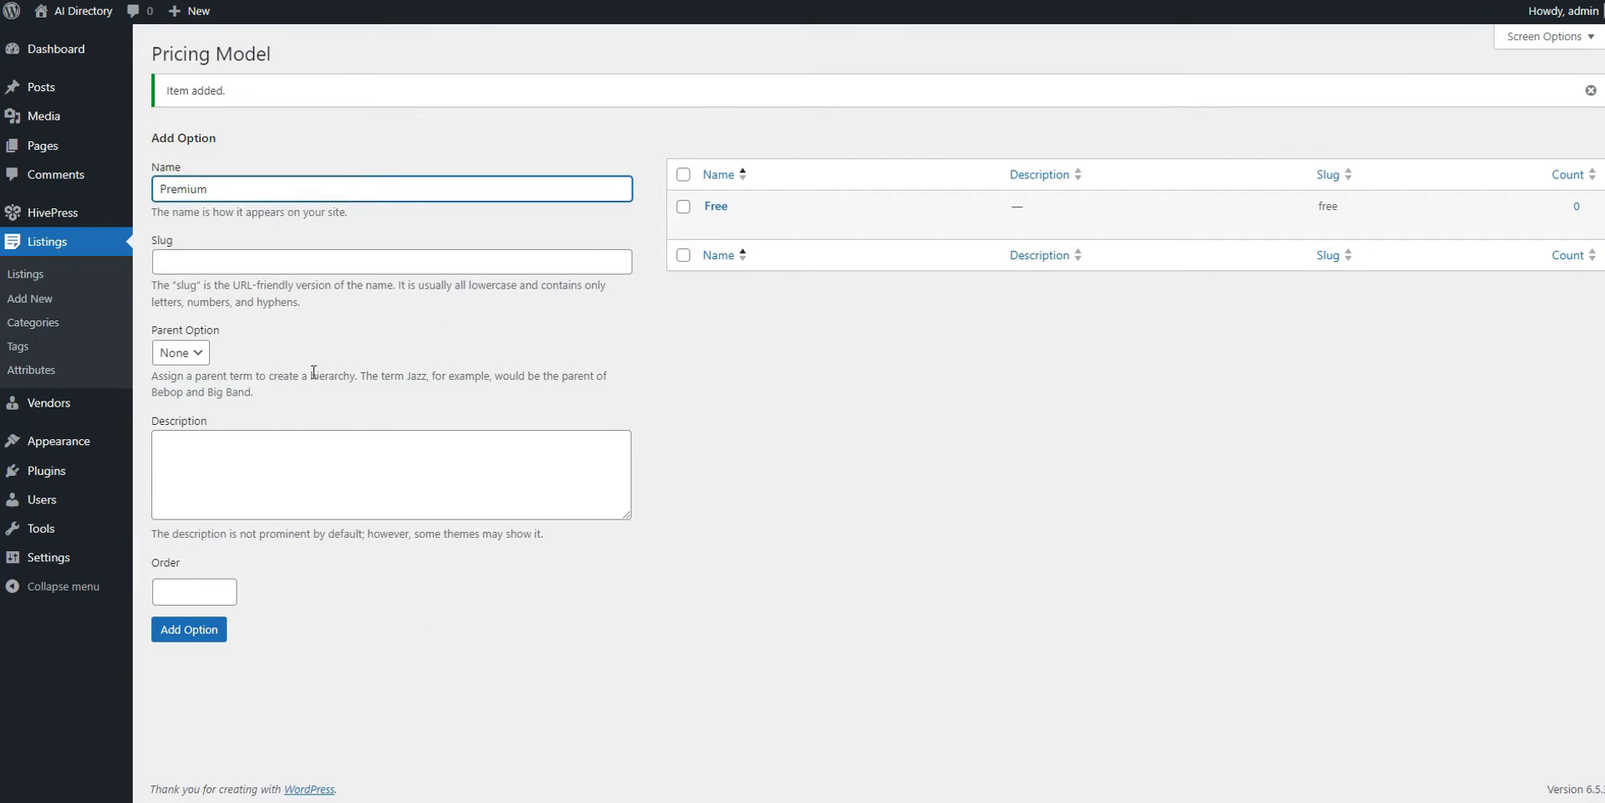
pyautogui.click(224, 621)
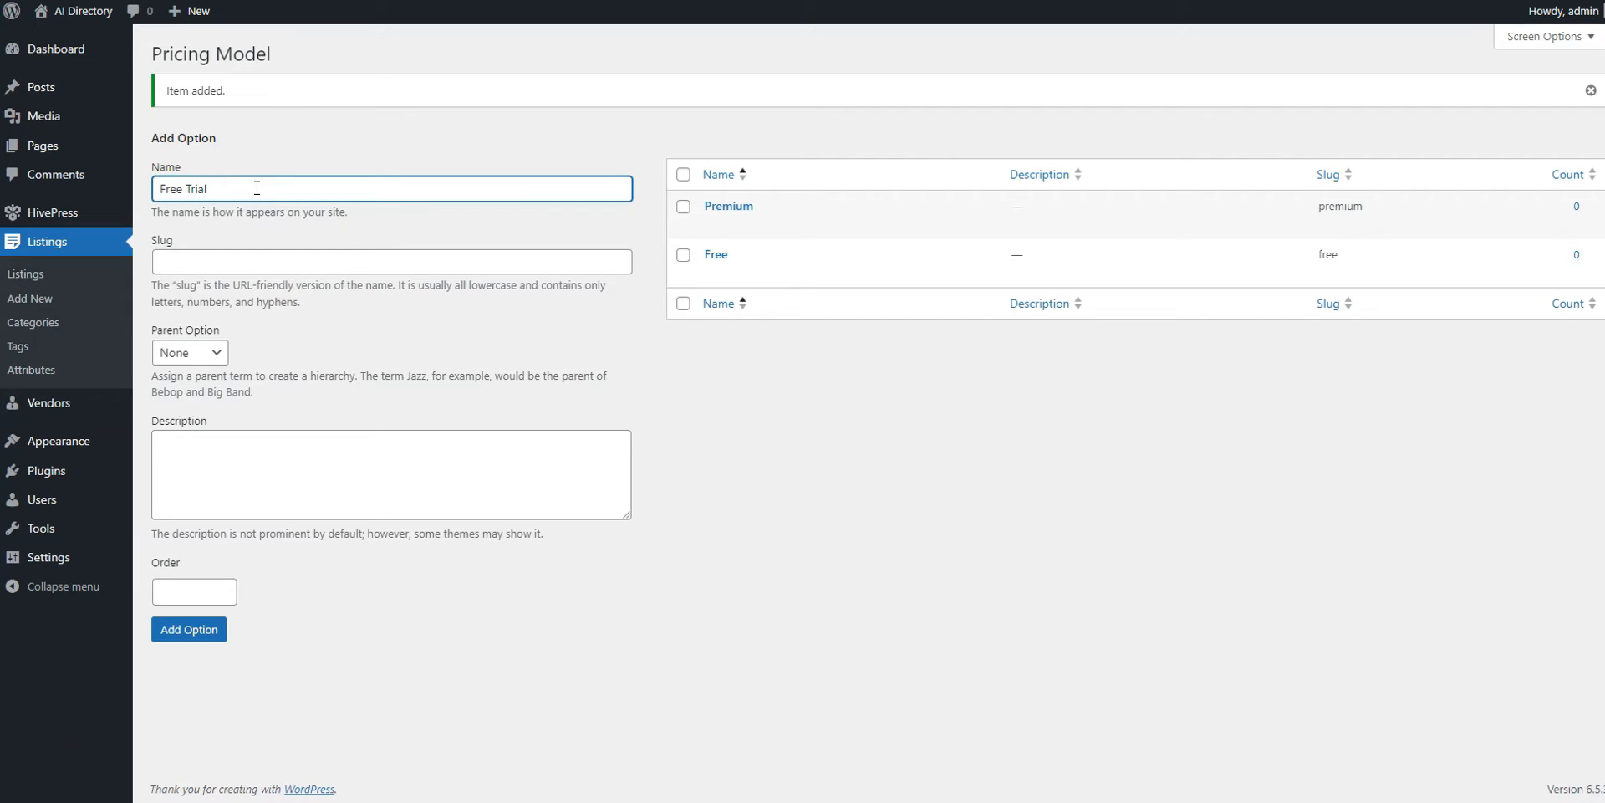
pyautogui.click(211, 632)
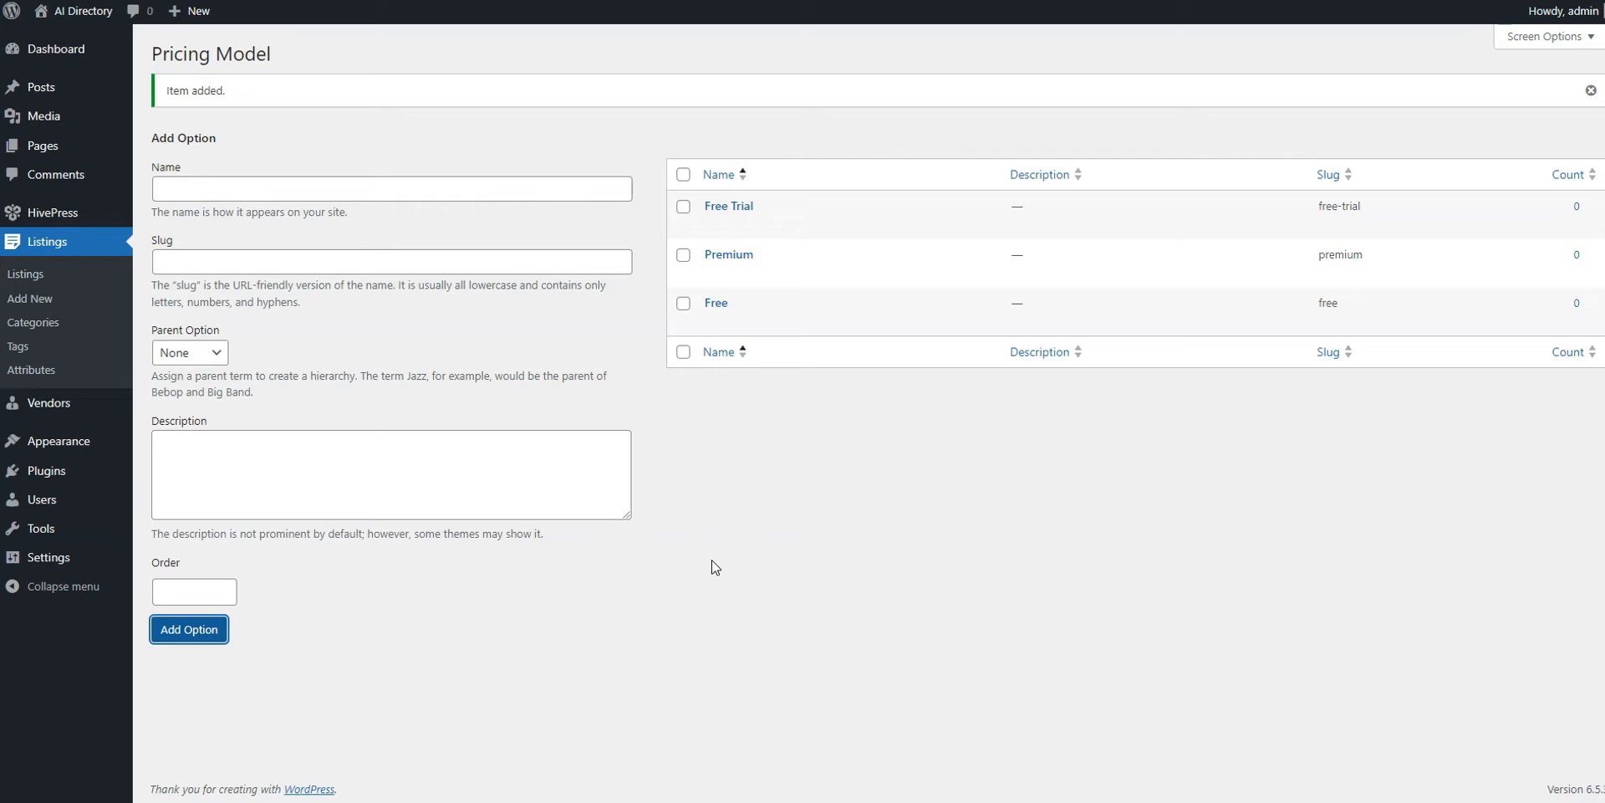
# Create a new page titled Home
pyautogui.click(42, 146)
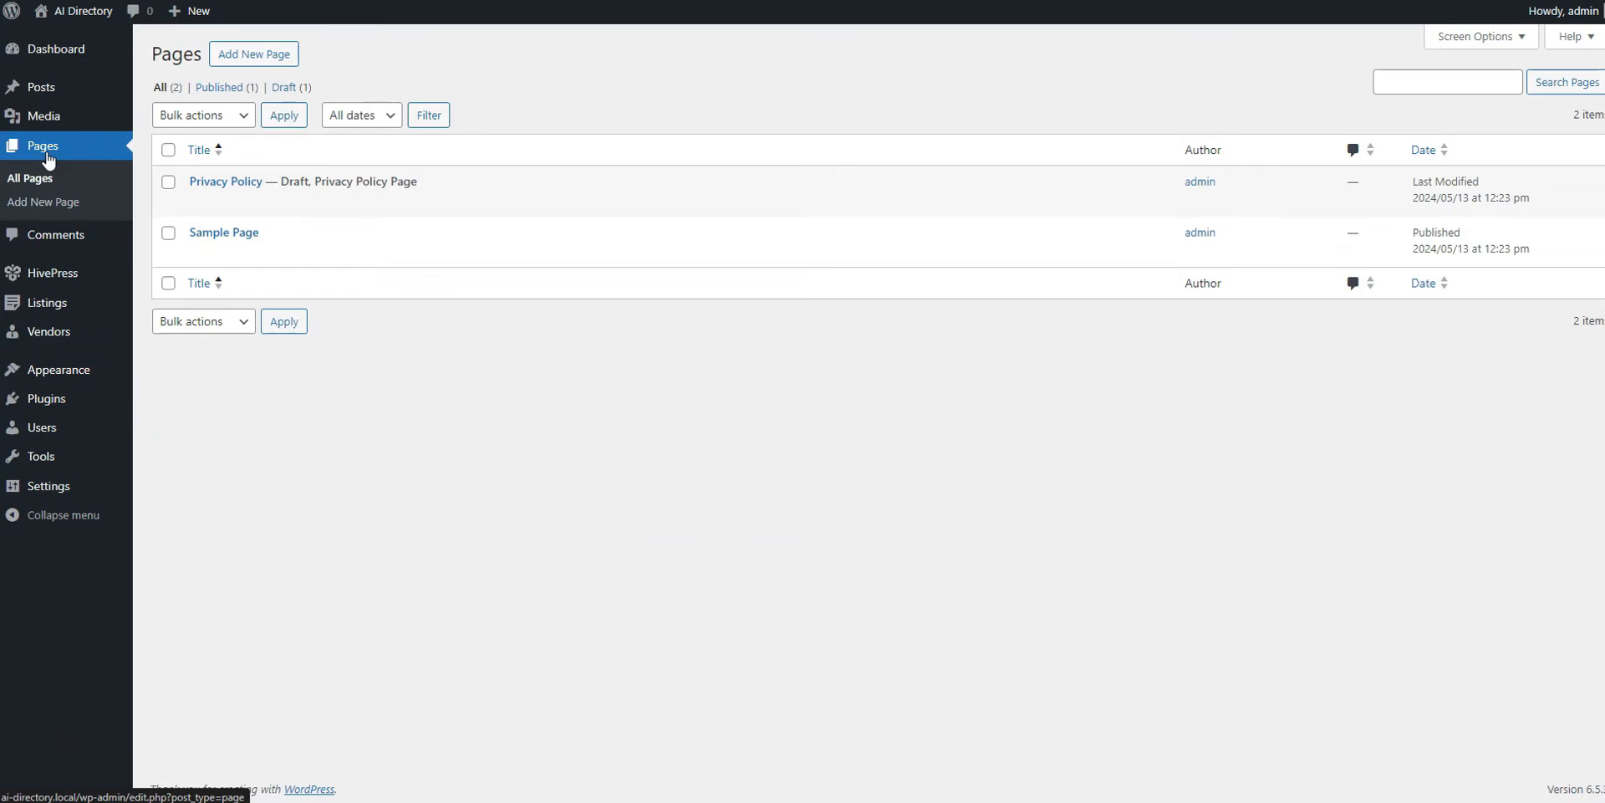
pyautogui.click(249, 55)
pyautogui.click(920, 204)
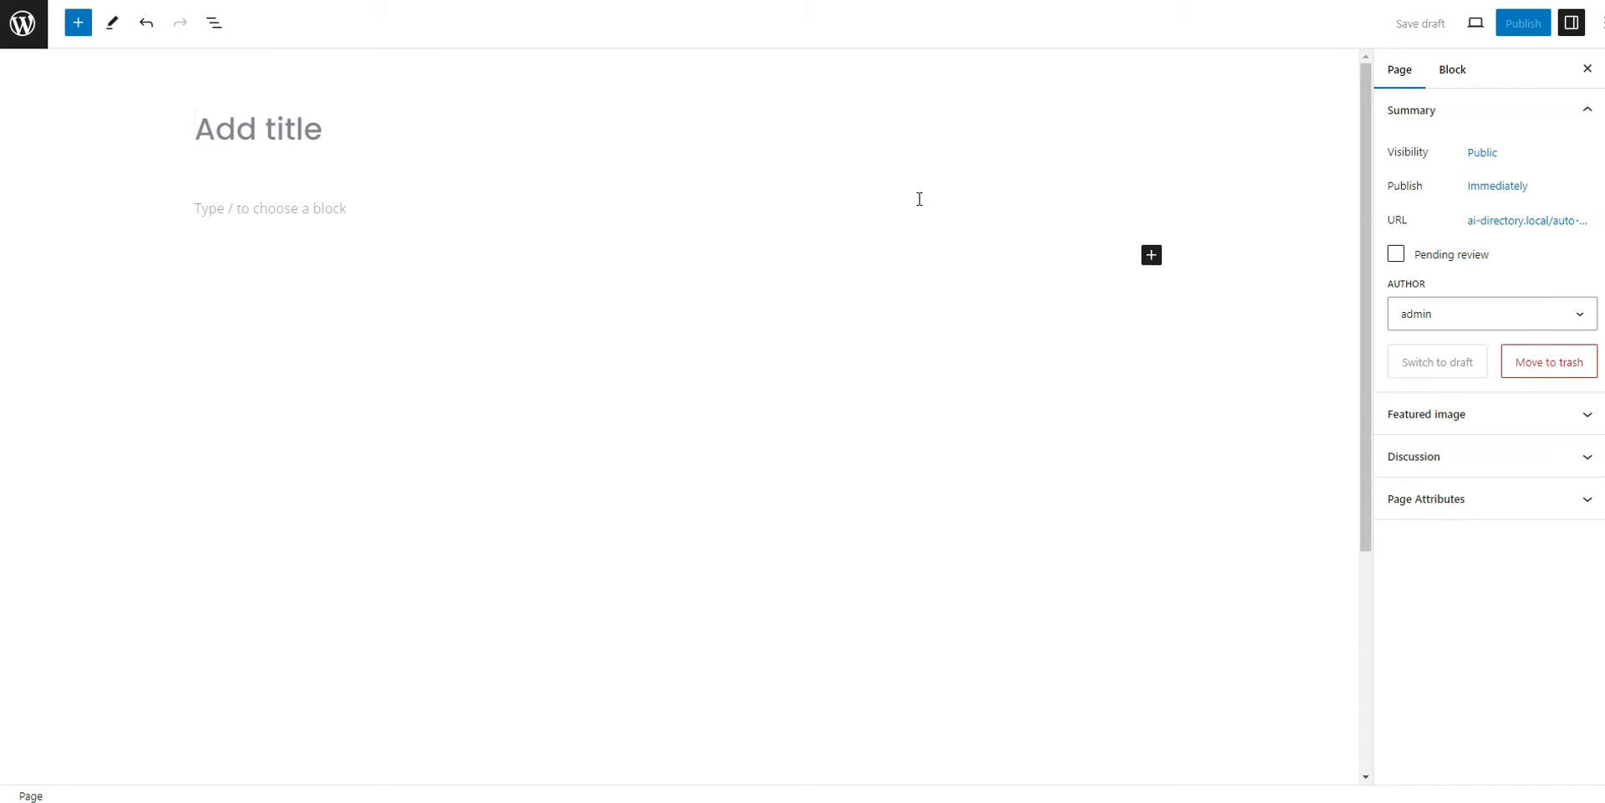
pyautogui.write('Home')
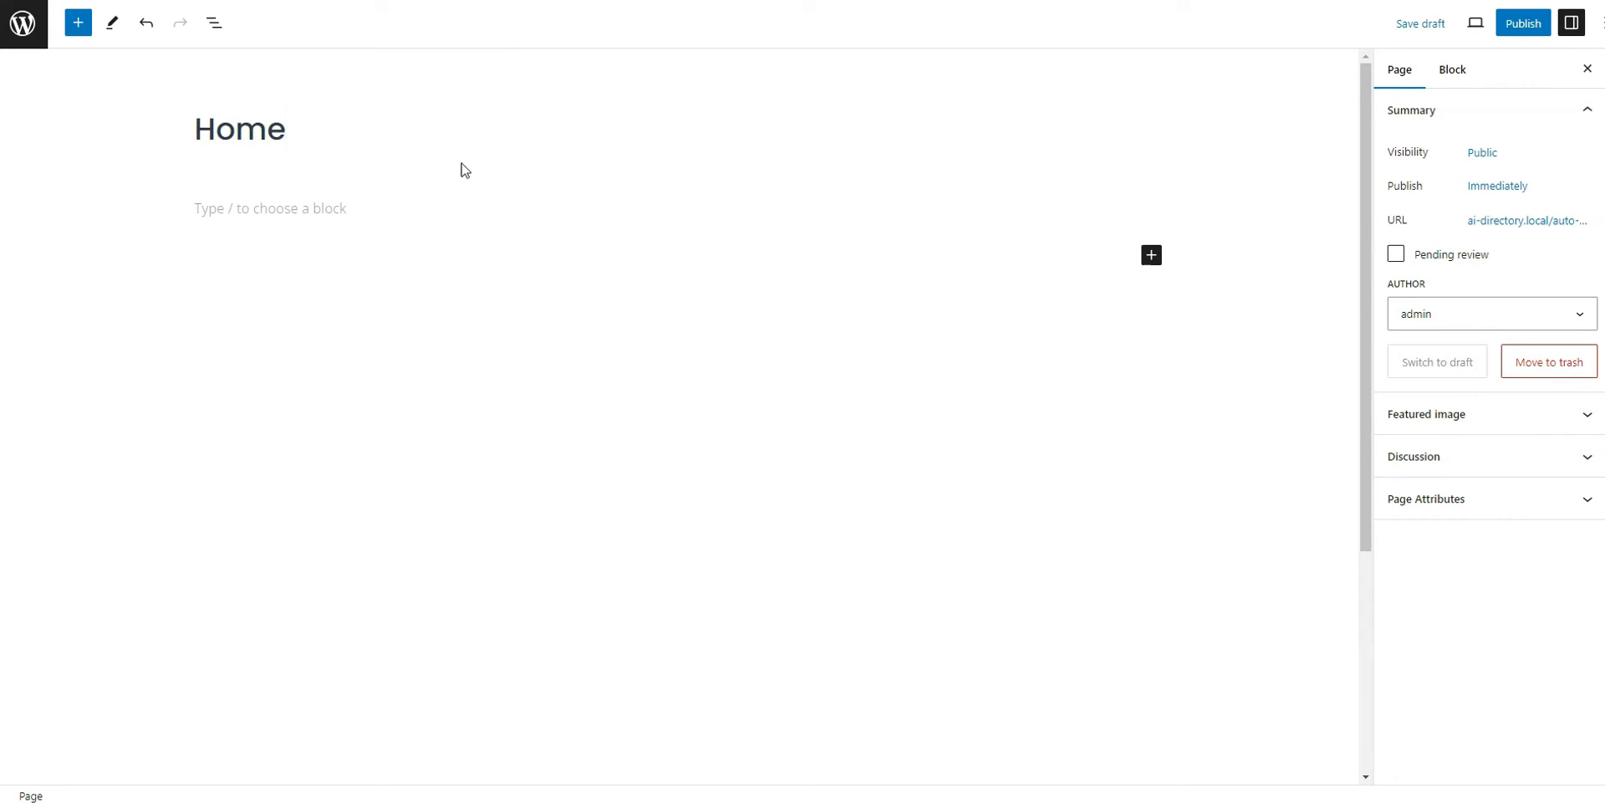
# Insert a Heading block below the Home page's title
pyautogui.click(286, 206)
pyautogui.write('/h')
pyautogui.click(288, 257)
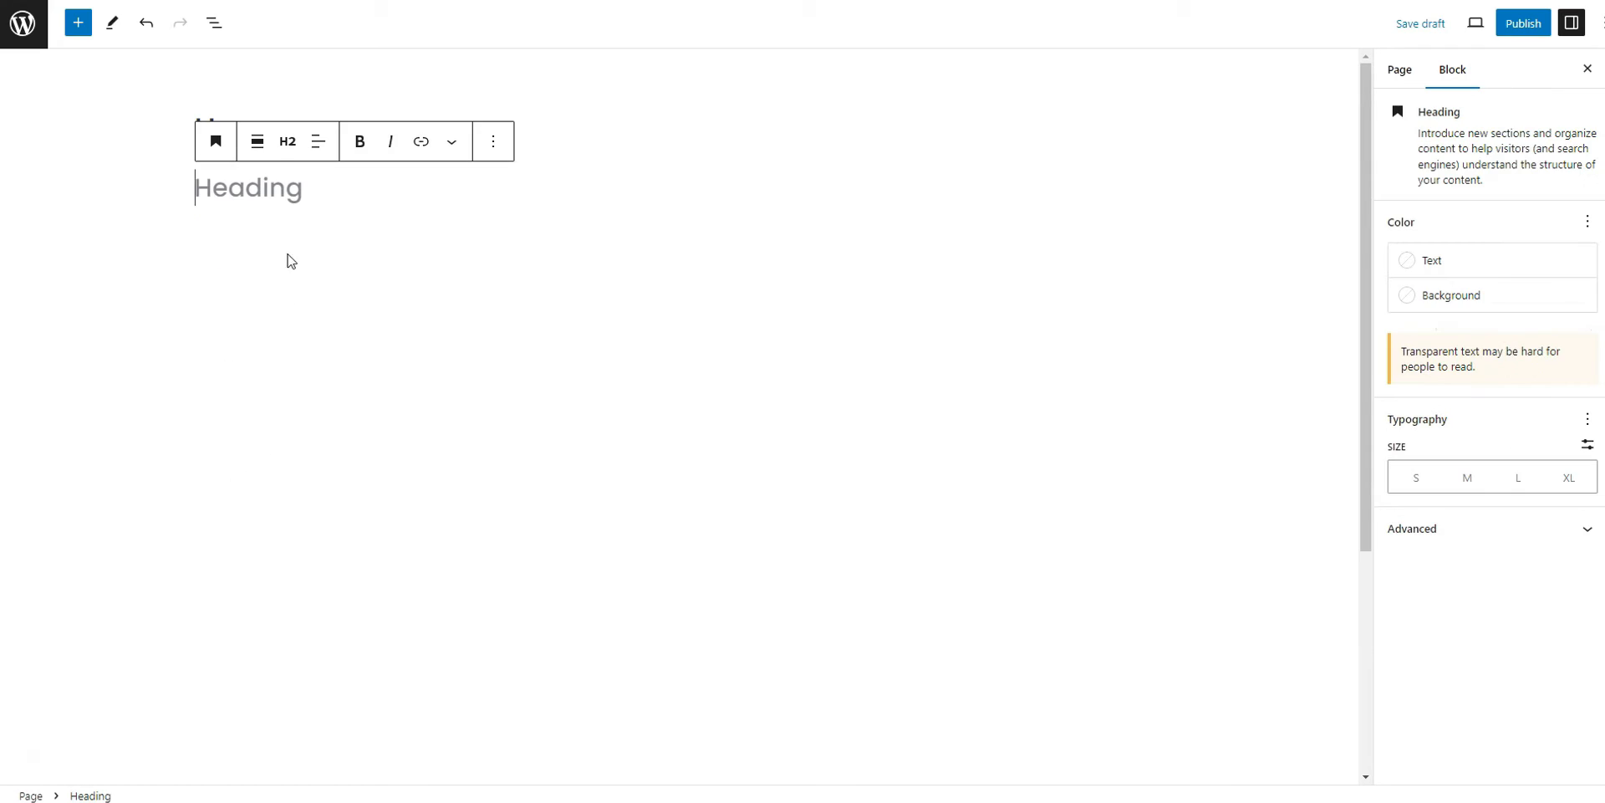
# Enter "Find any AI tool for your next project" as the heading text and center-align it
pyautogui.write('Find any AI tool for your next project')
pyautogui.click(318, 141)
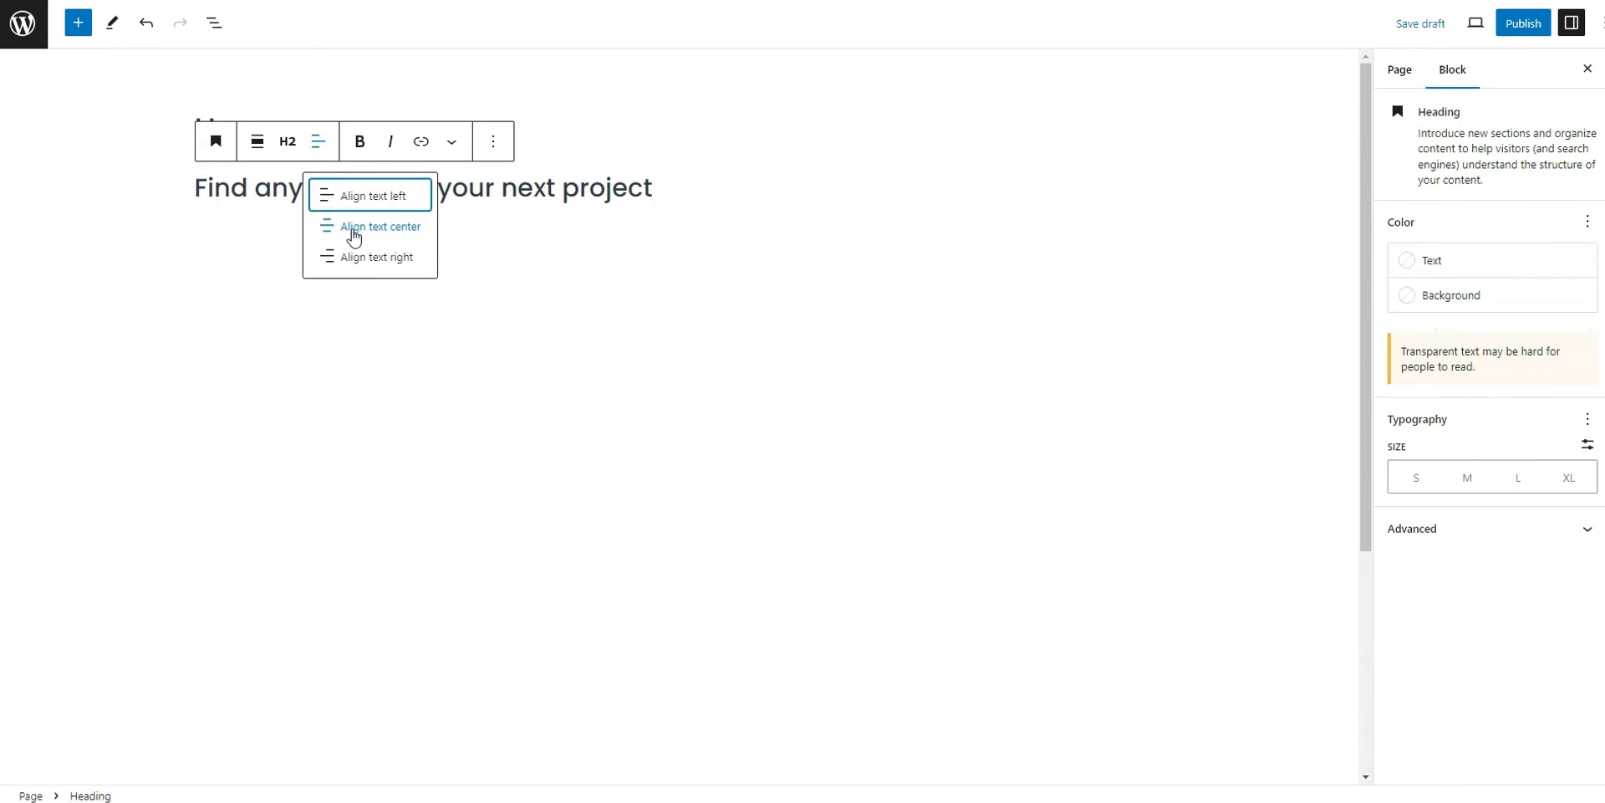
pyautogui.click(355, 236)
# Insert a More block below the heading on the Home page
pyautogui.click(1111, 244)
pyautogui.click(1155, 240)
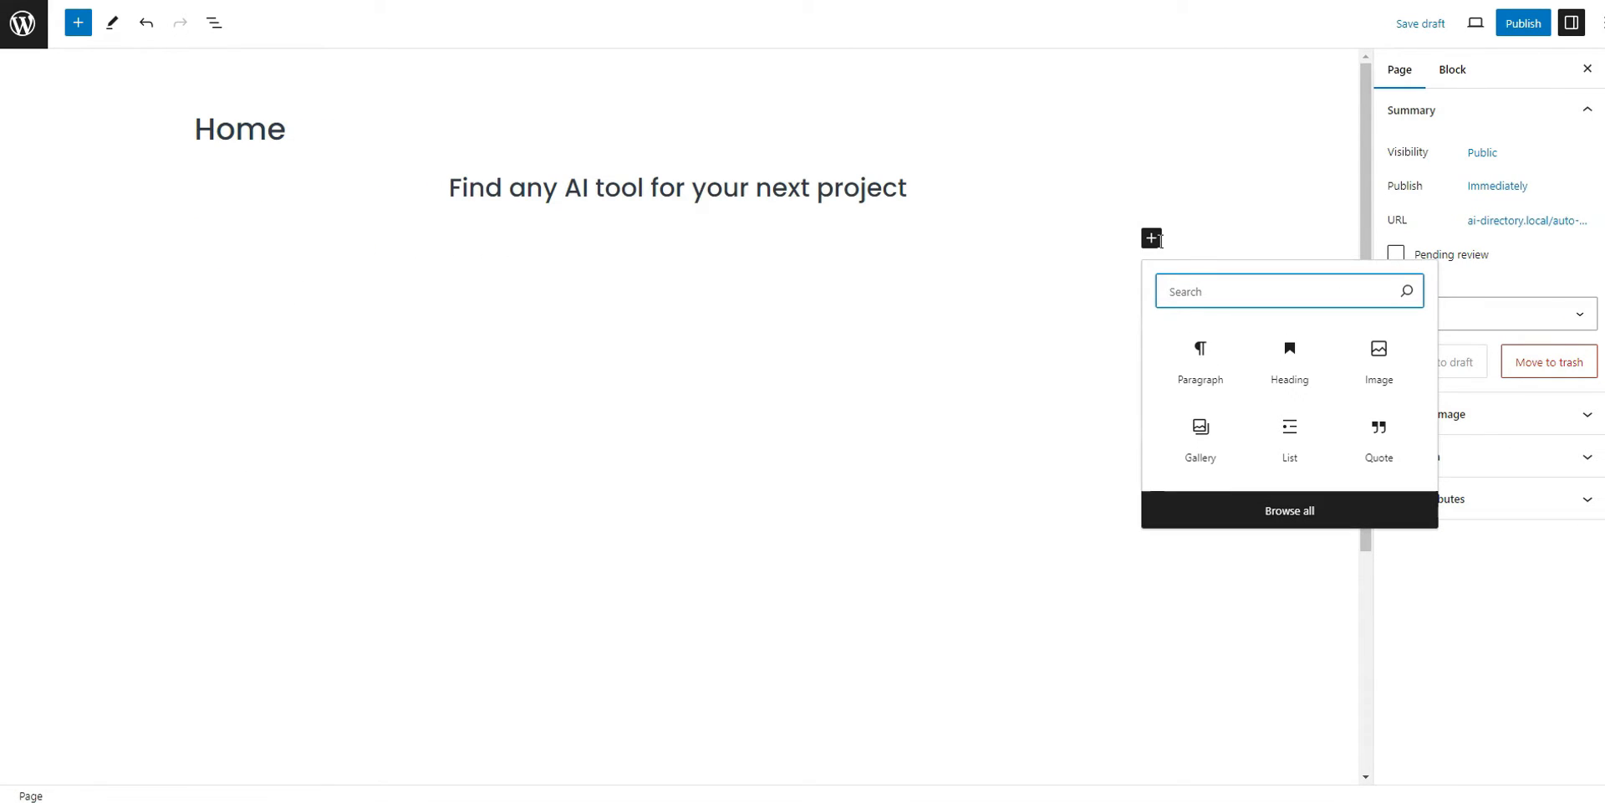
pyautogui.write('mor')
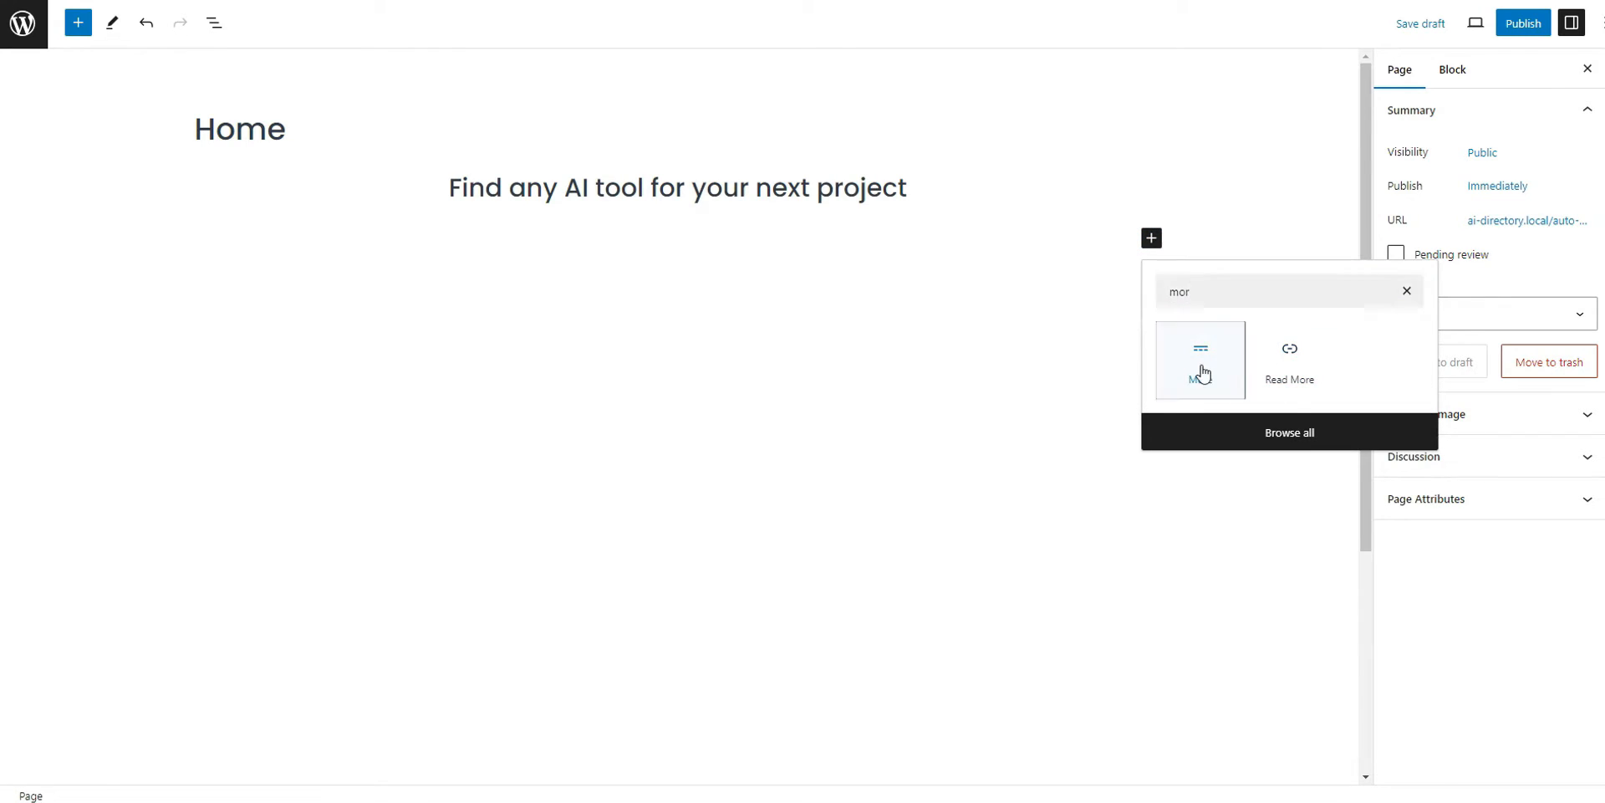
pyautogui.click(1201, 373)
pyautogui.click(773, 352)
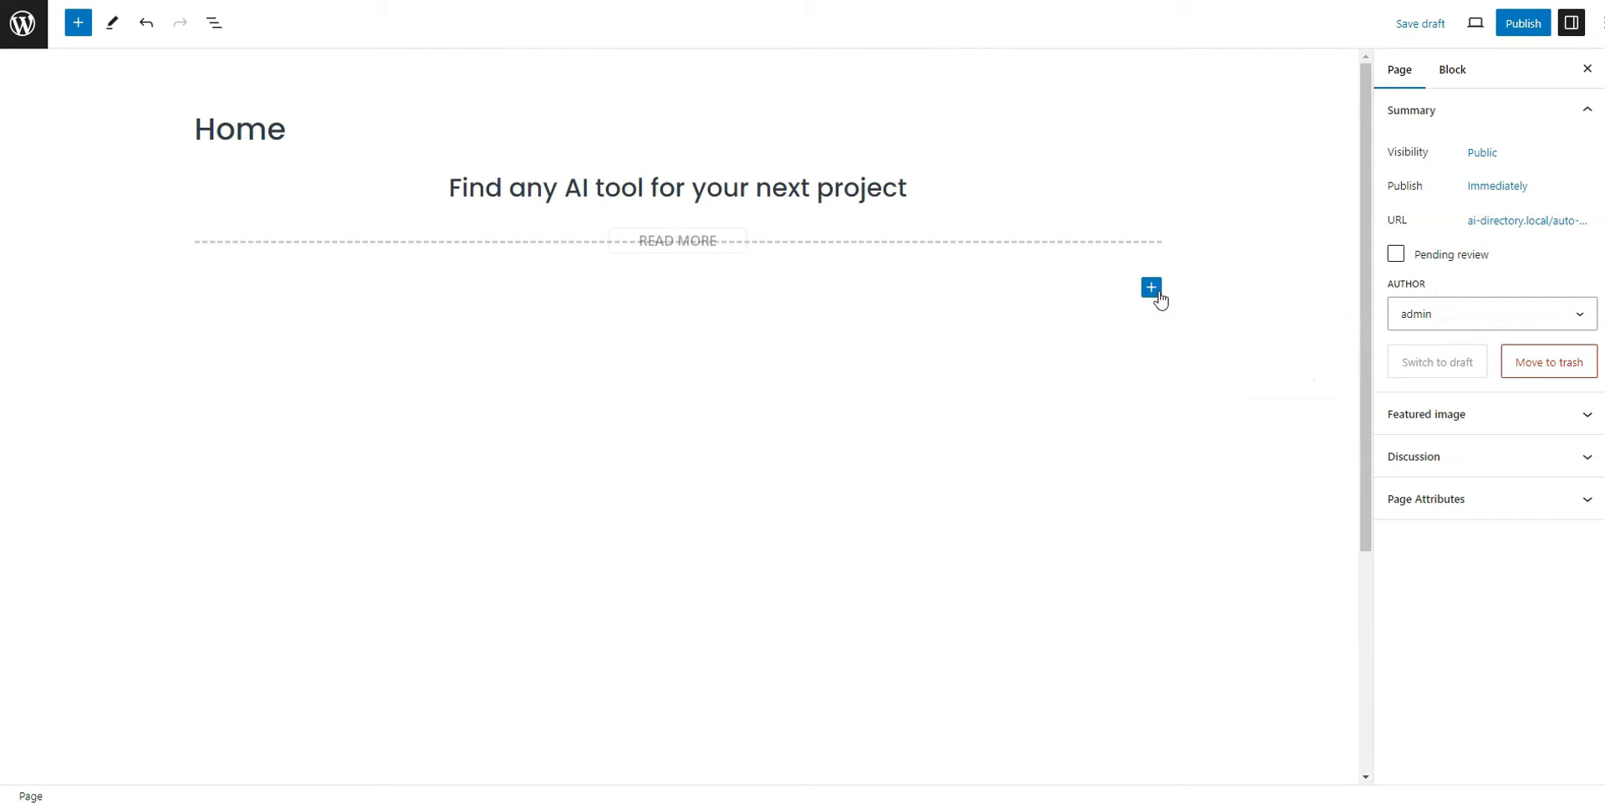
# Insert the HivePress Listing Search Form block below the Read More divider
pyautogui.click(1154, 290)
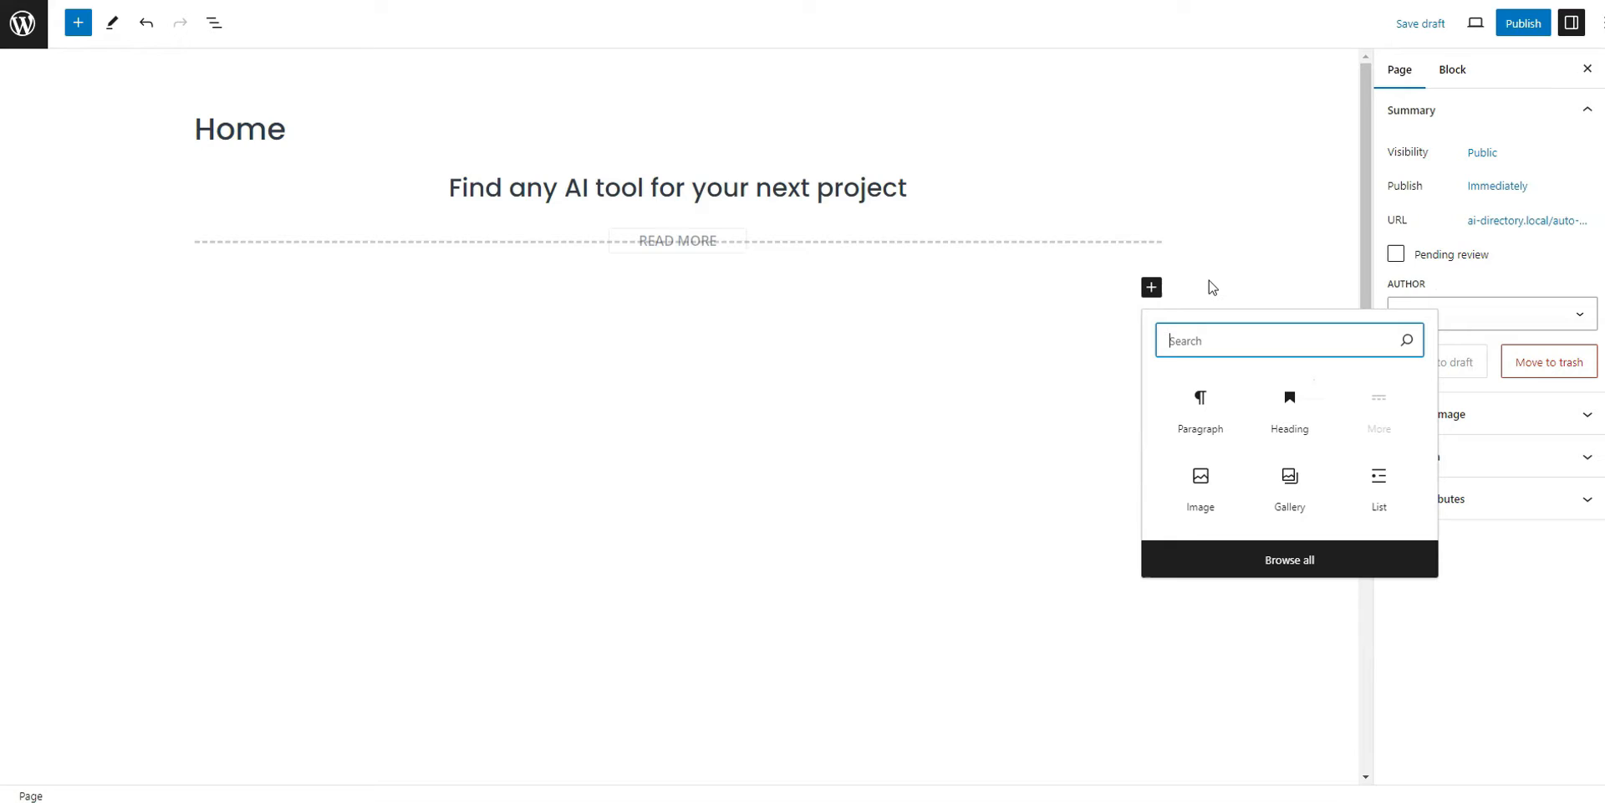
pyautogui.write('HivePress')
pyautogui.click(1296, 426)
# Insert the HivePress Listing Categories block below the listing search form
pyautogui.click(1151, 372)
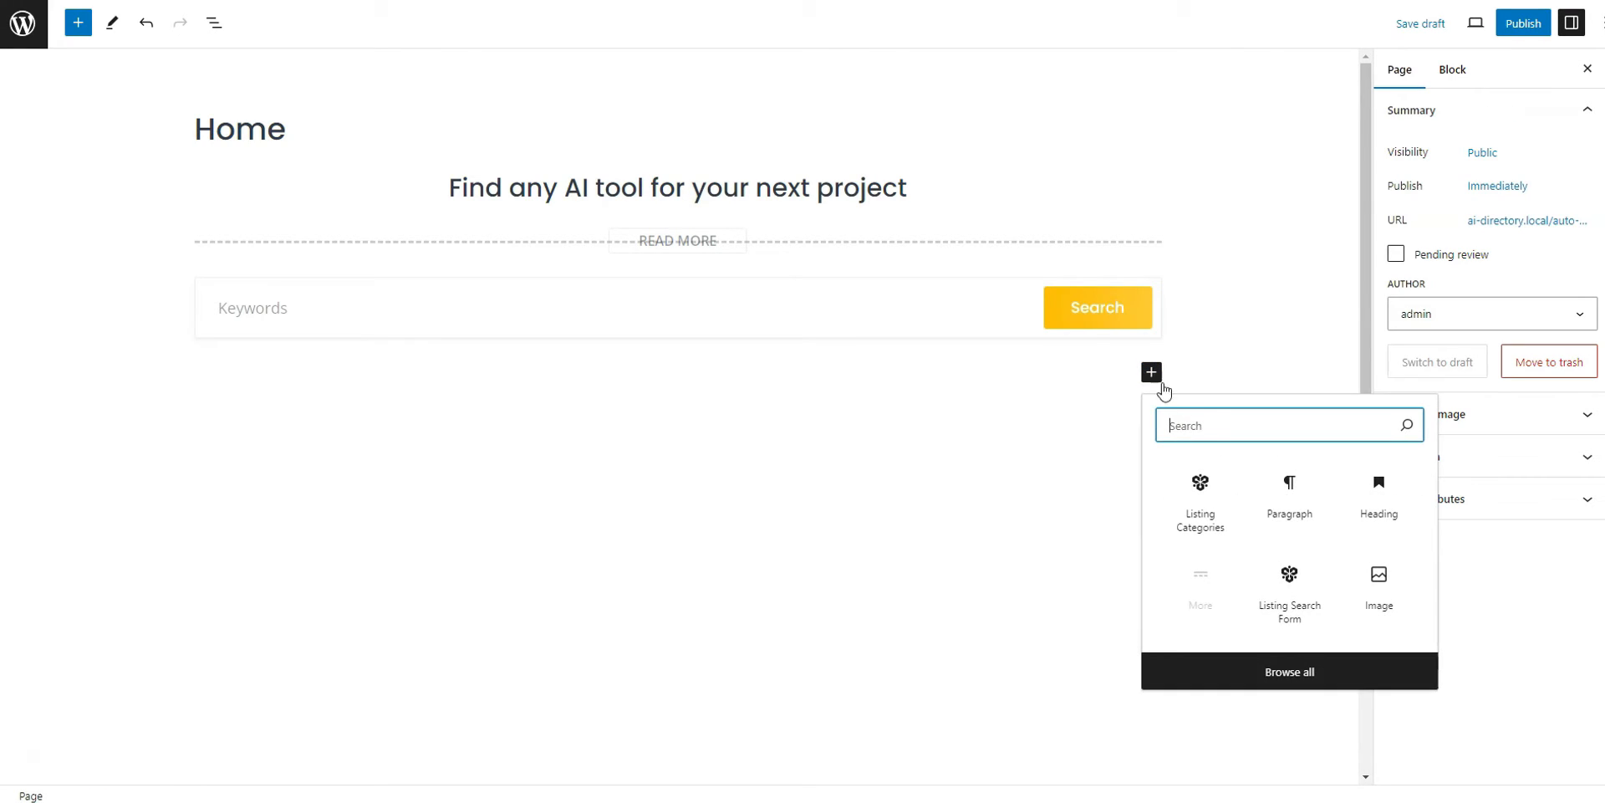
pyautogui.write('HivePress')
pyautogui.click(1211, 500)
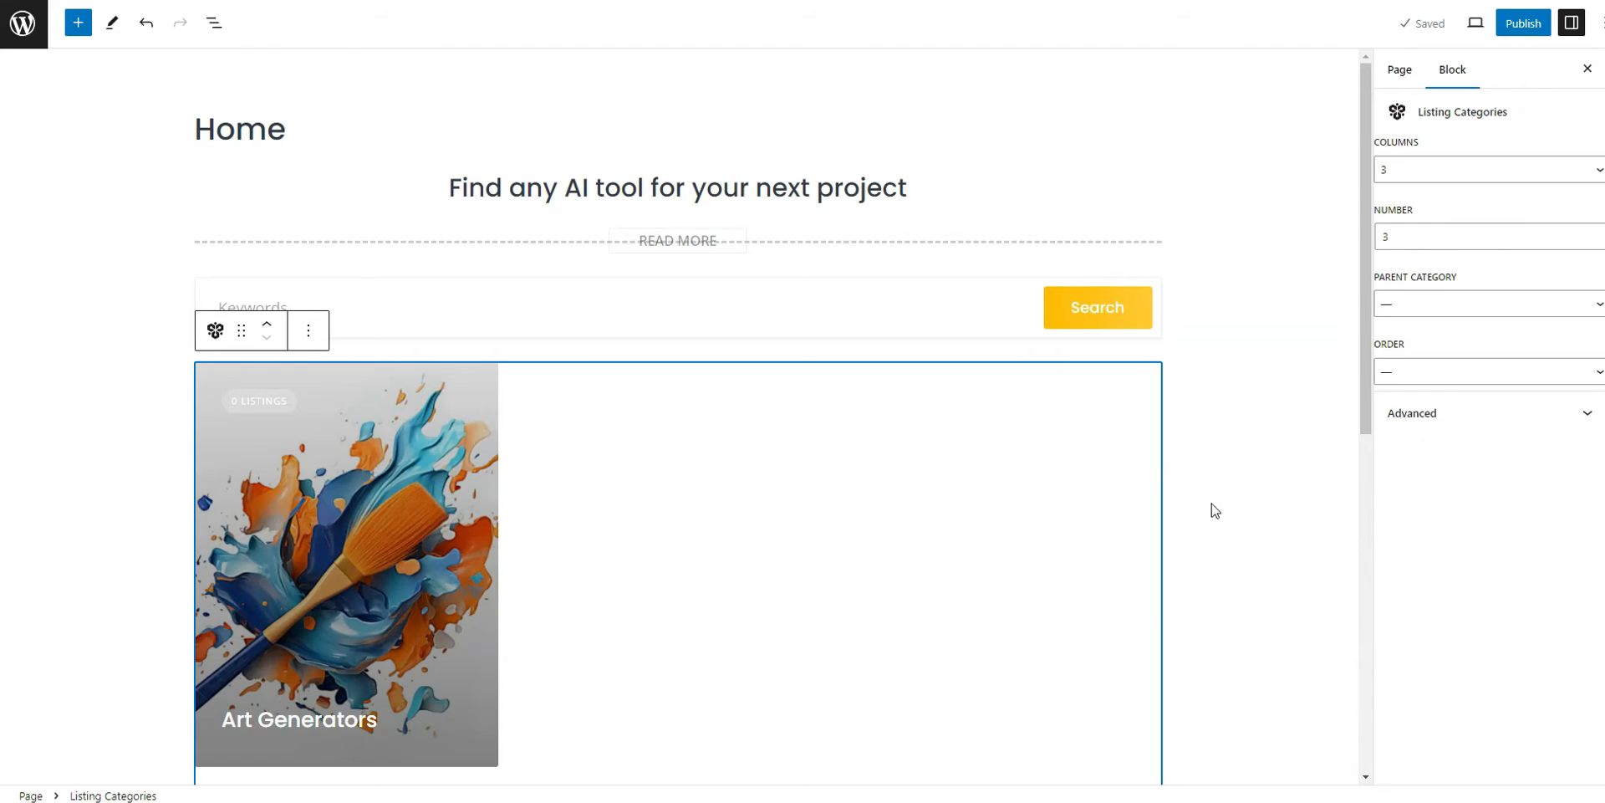
# Order the Listing Categories block by Name and set its number of categories to 9
pyautogui.scroll(-1, 1003, 513)
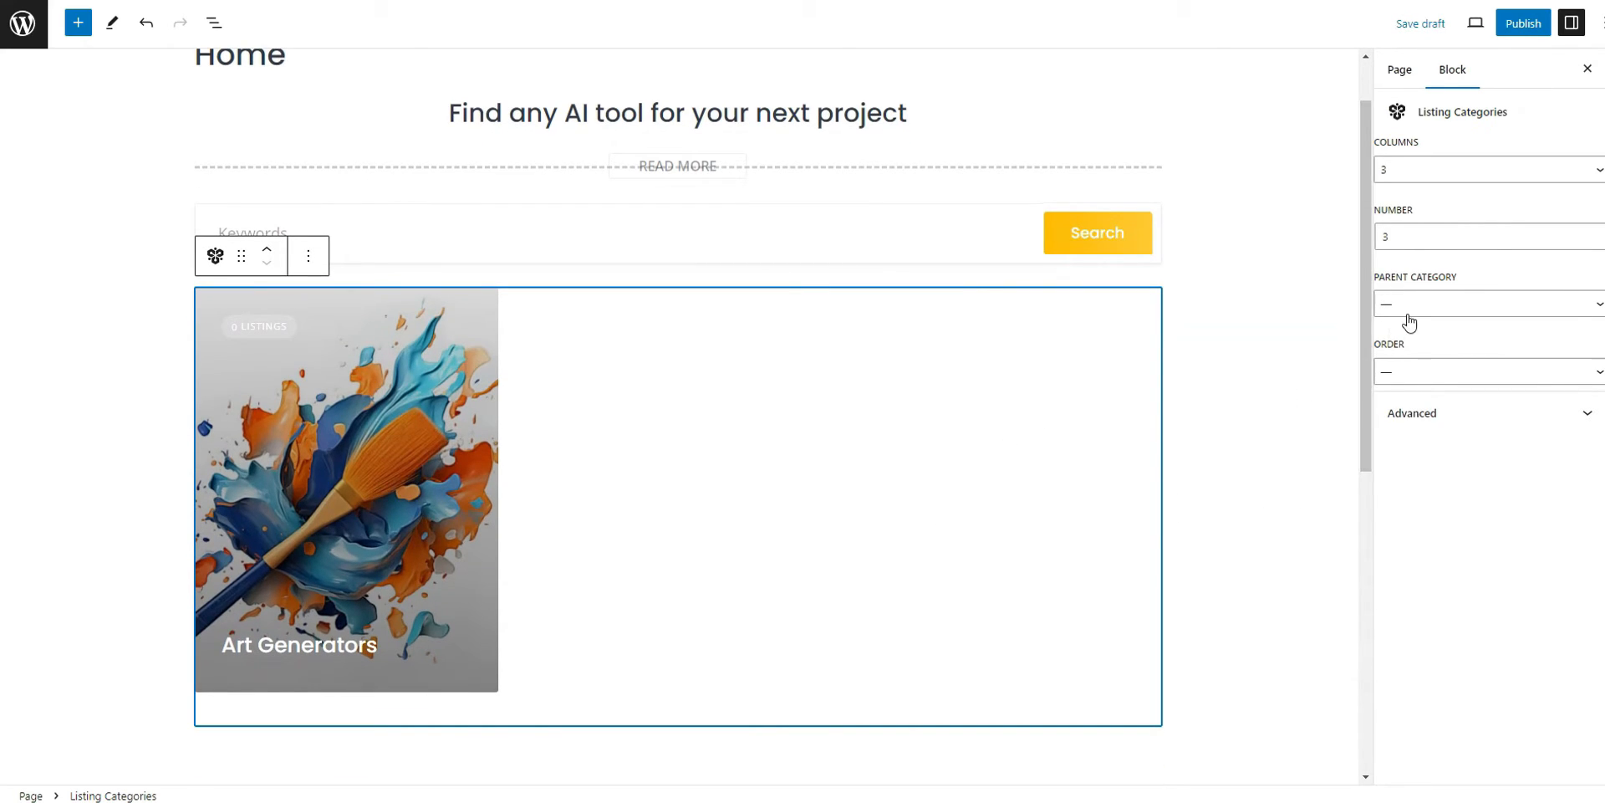
pyautogui.click(1415, 371)
pyautogui.click(1412, 410)
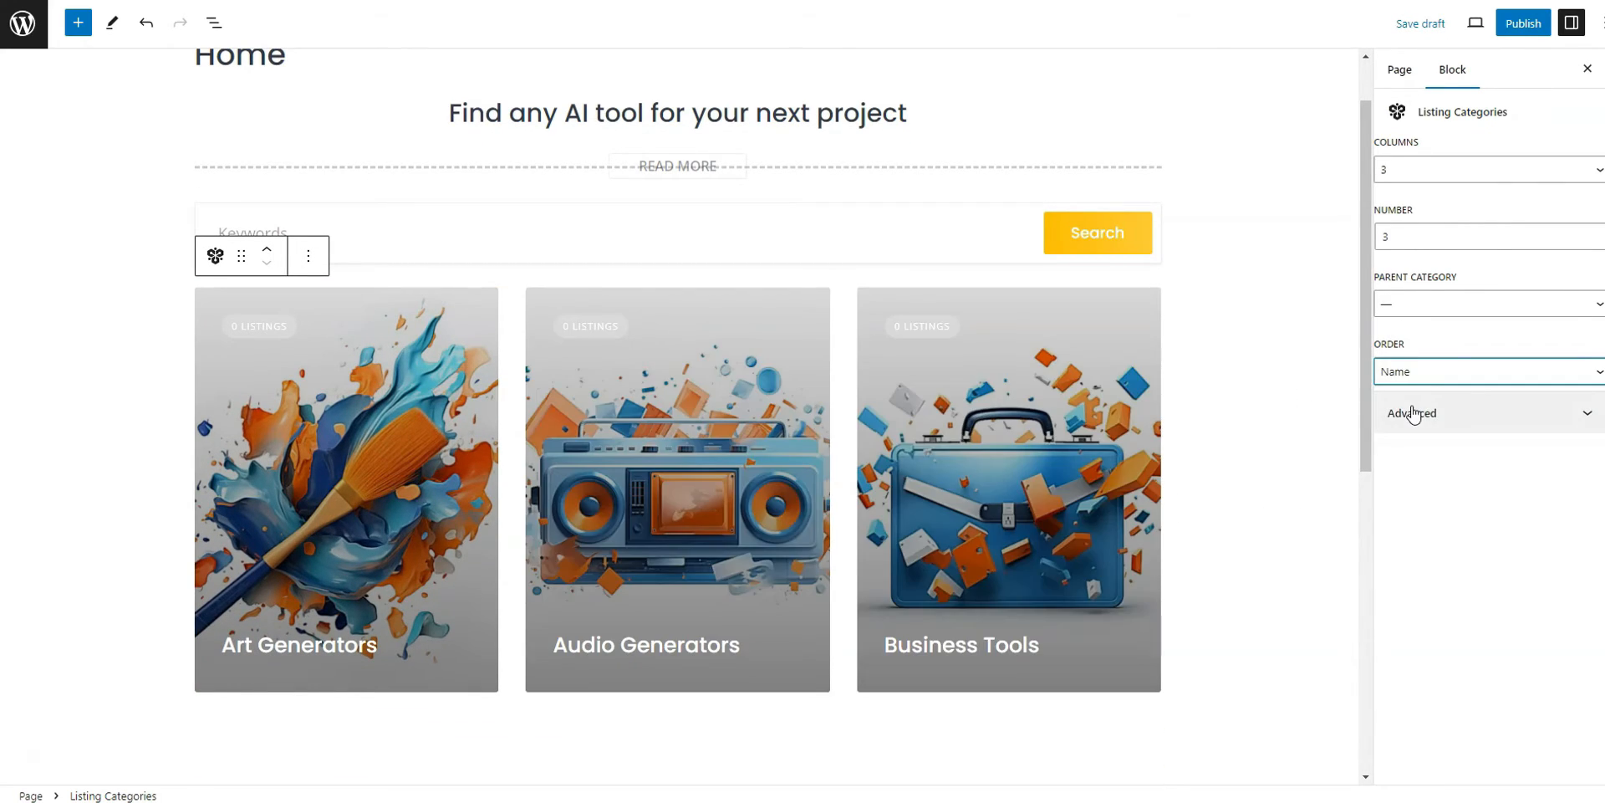
pyautogui.doubleClick(1384, 238)
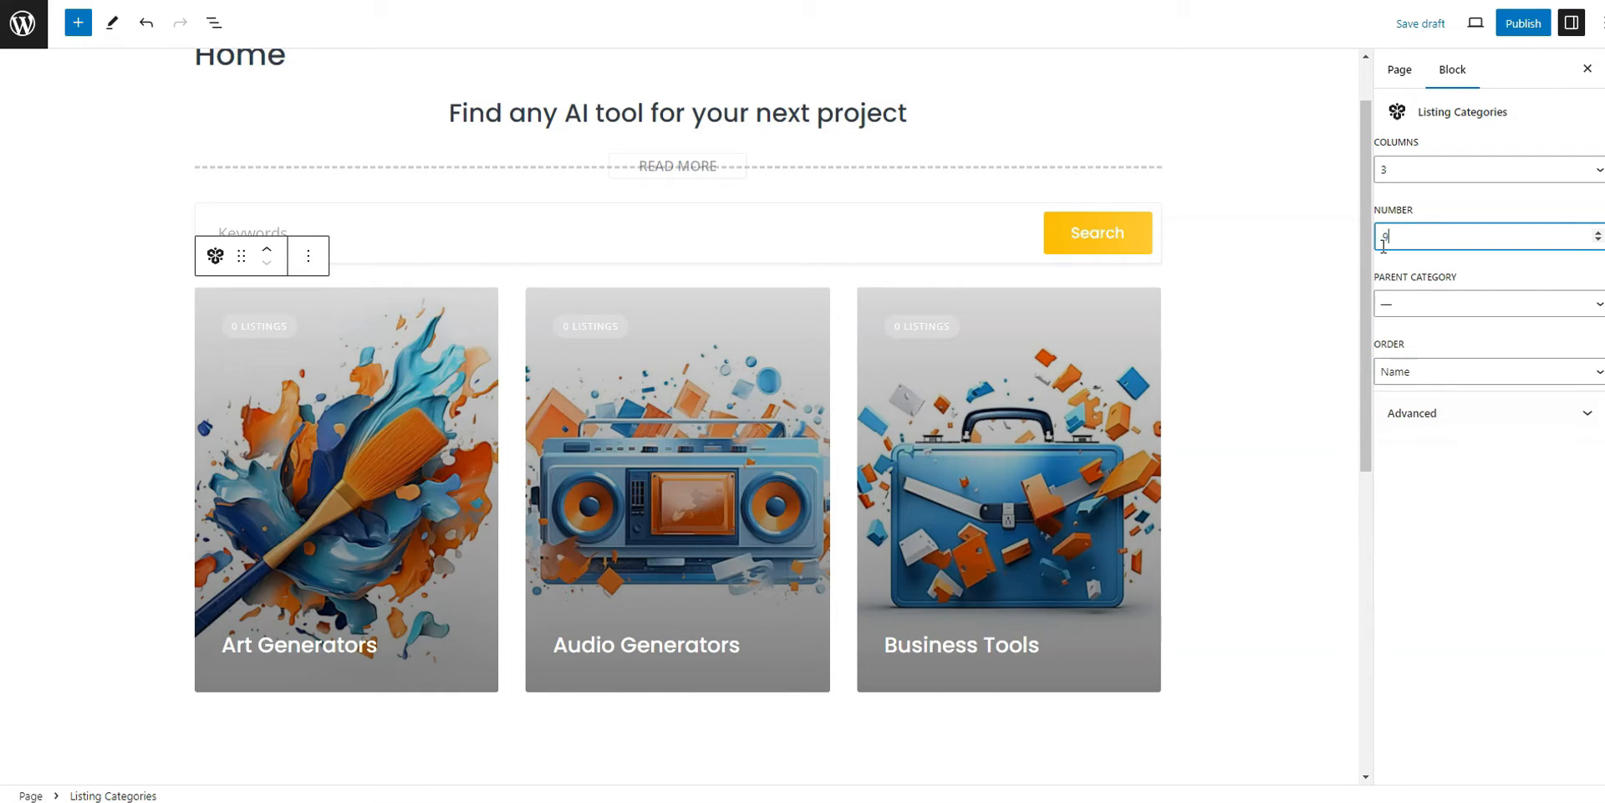
pyautogui.scroll(-5, 1175, 502)
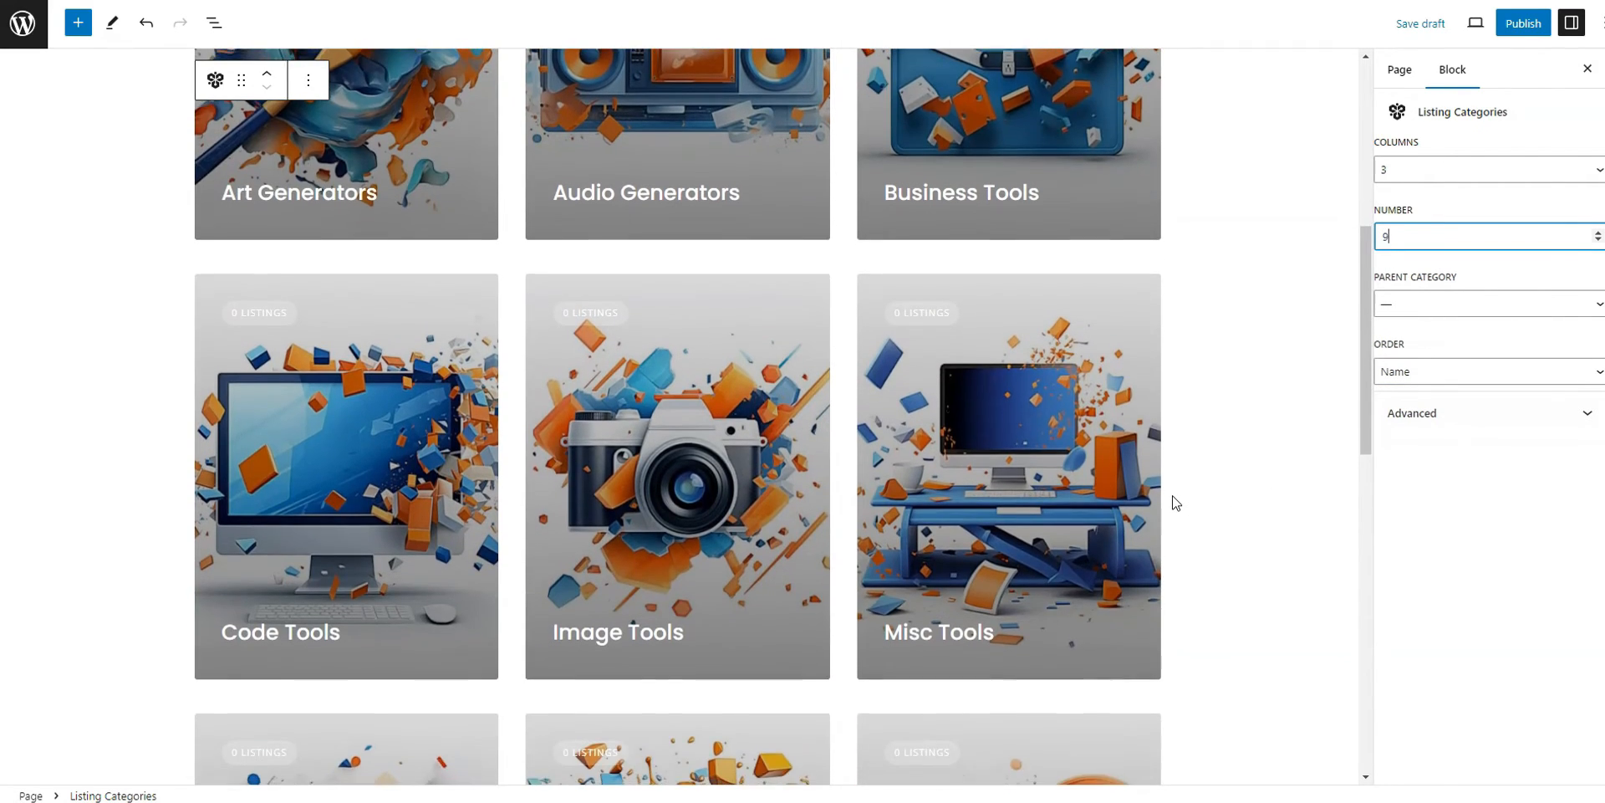
pyautogui.scroll(6, 1177, 502)
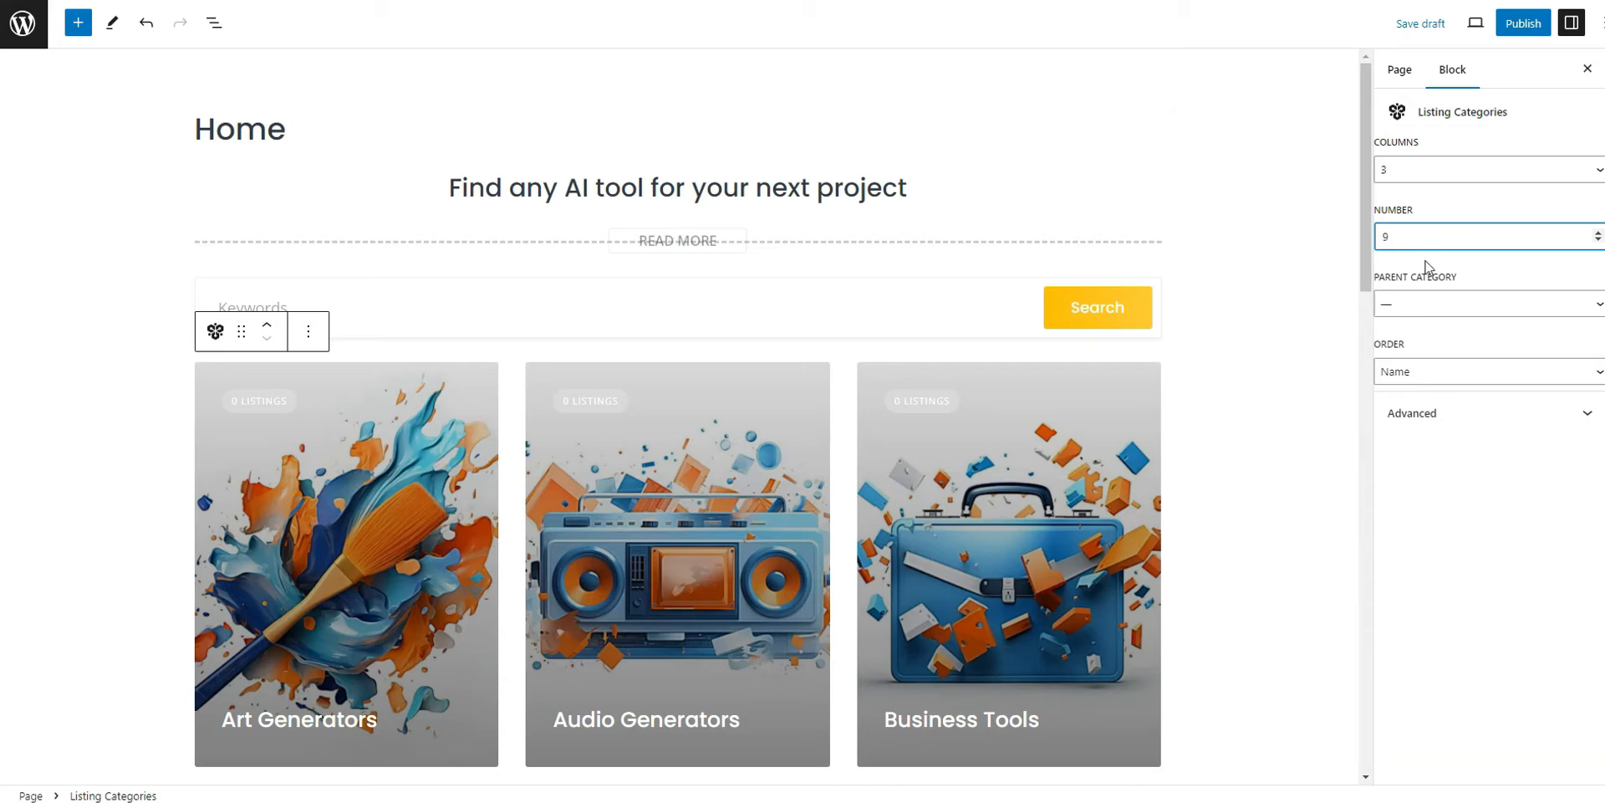
# Publish the Home page and exit the editor to the pages list
pyautogui.click(1523, 22)
pyautogui.click(1459, 24)
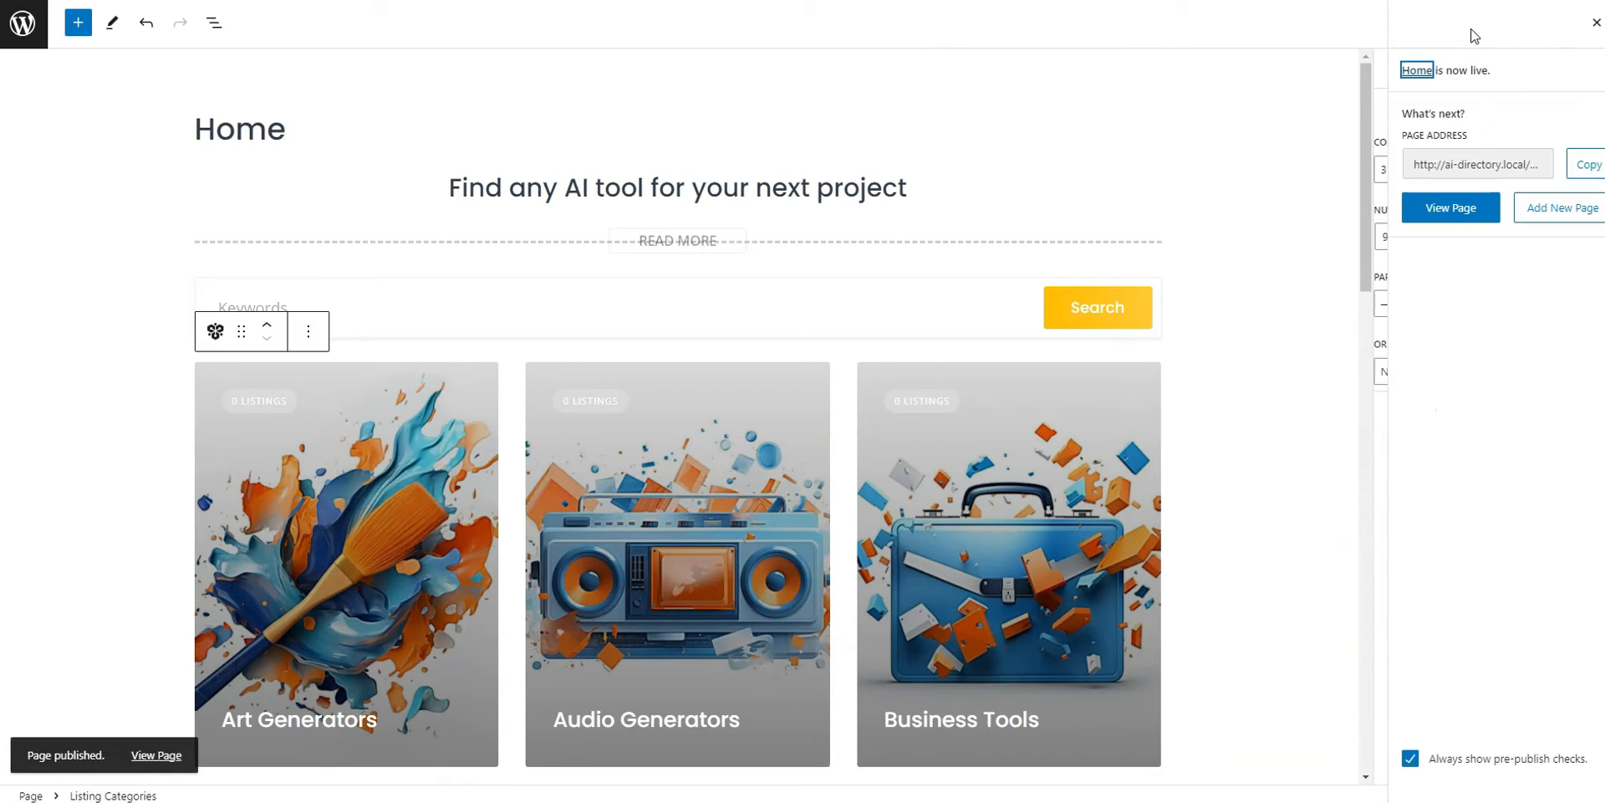
pyautogui.click(24, 23)
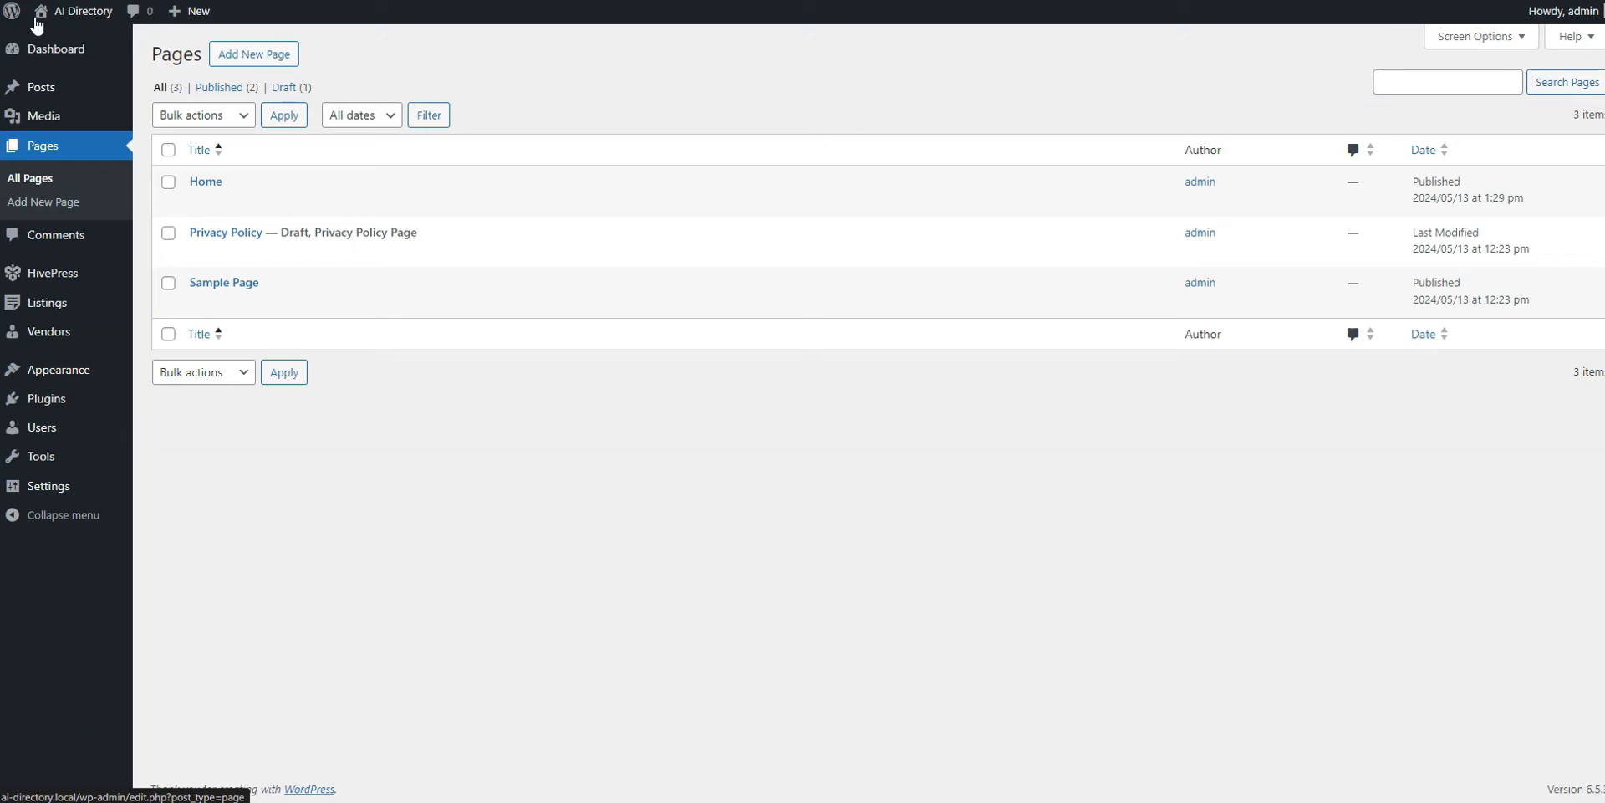
# In the Reading settings, set the homepage to display the static page Home and save the changes
pyautogui.moveTo(50, 487)
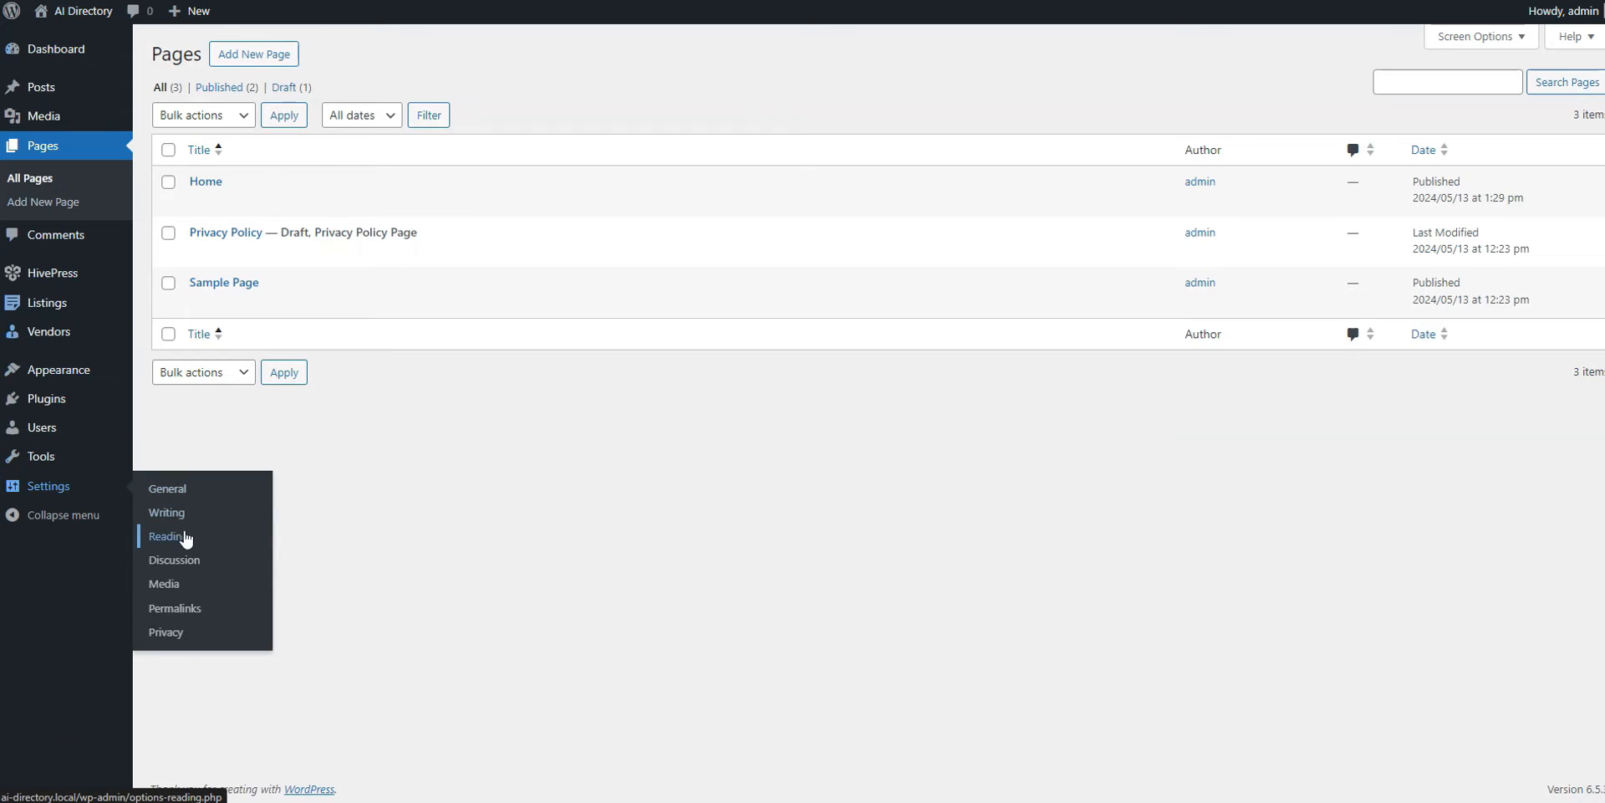
pyautogui.click(182, 539)
pyautogui.click(350, 125)
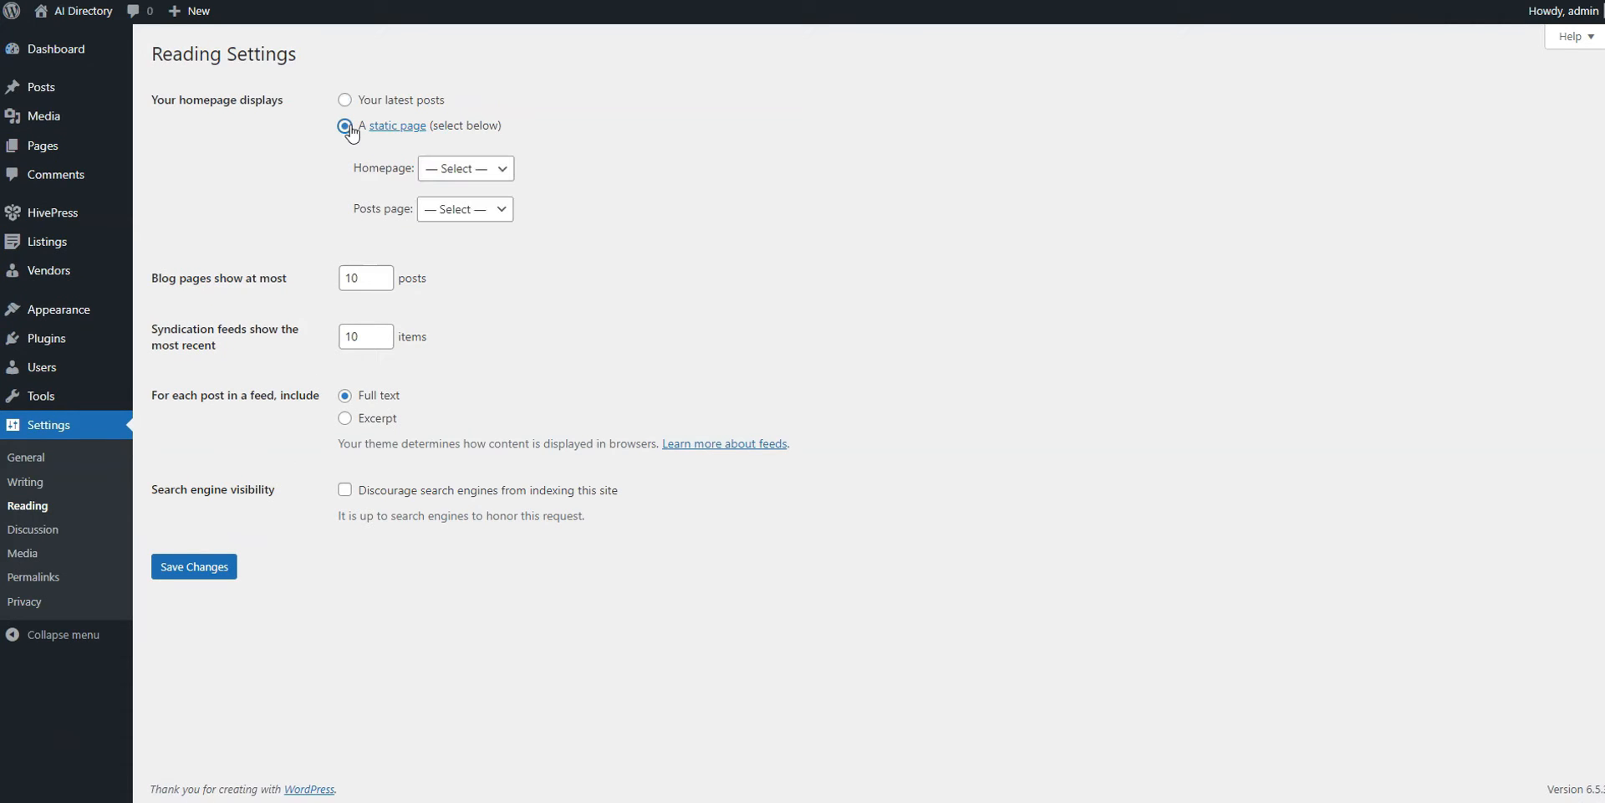
pyautogui.click(457, 172)
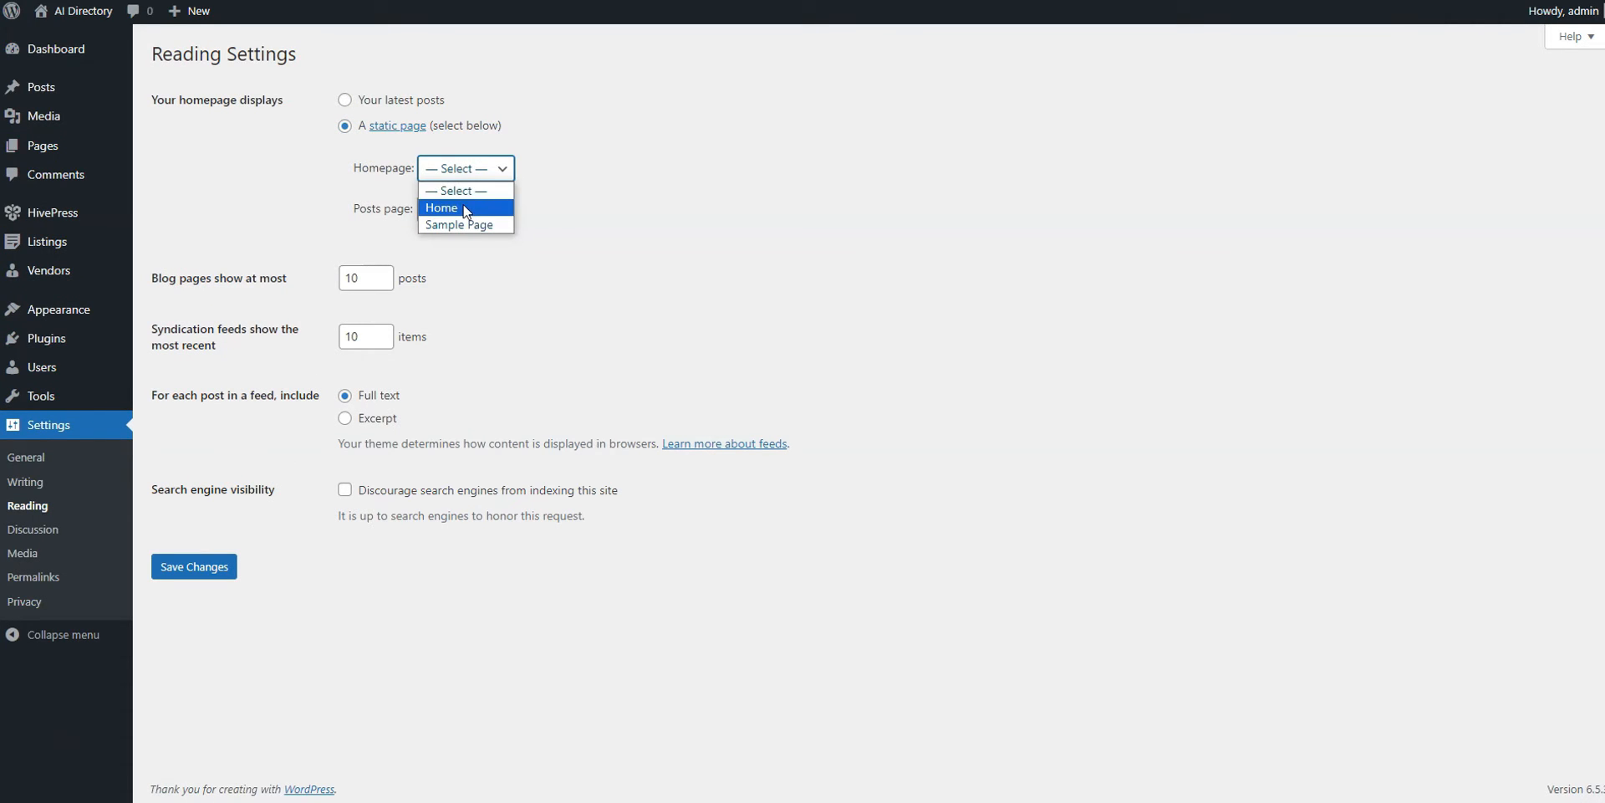
pyautogui.click(467, 205)
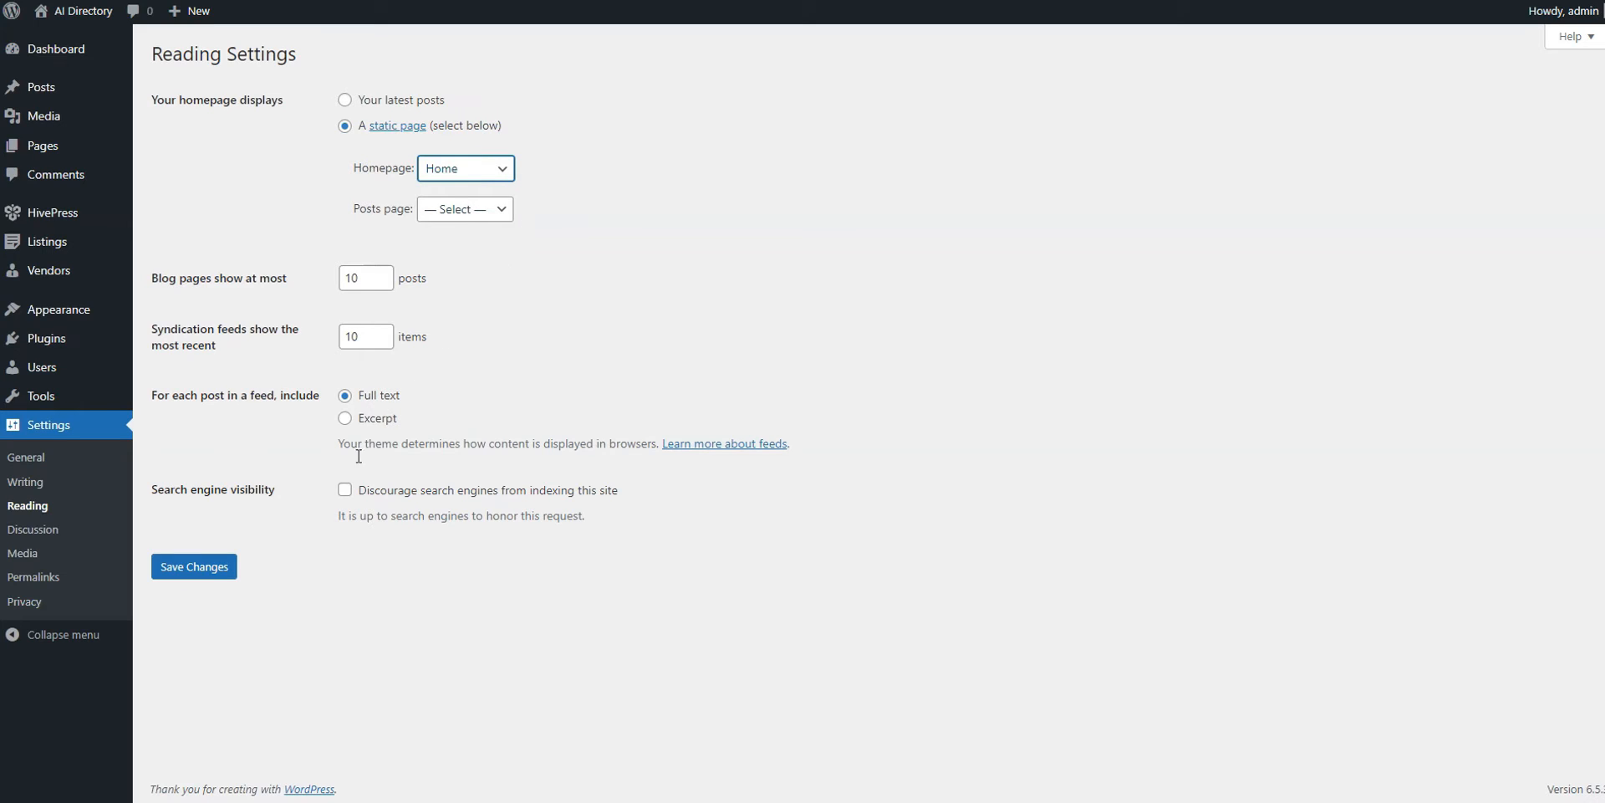
pyautogui.click(197, 566)
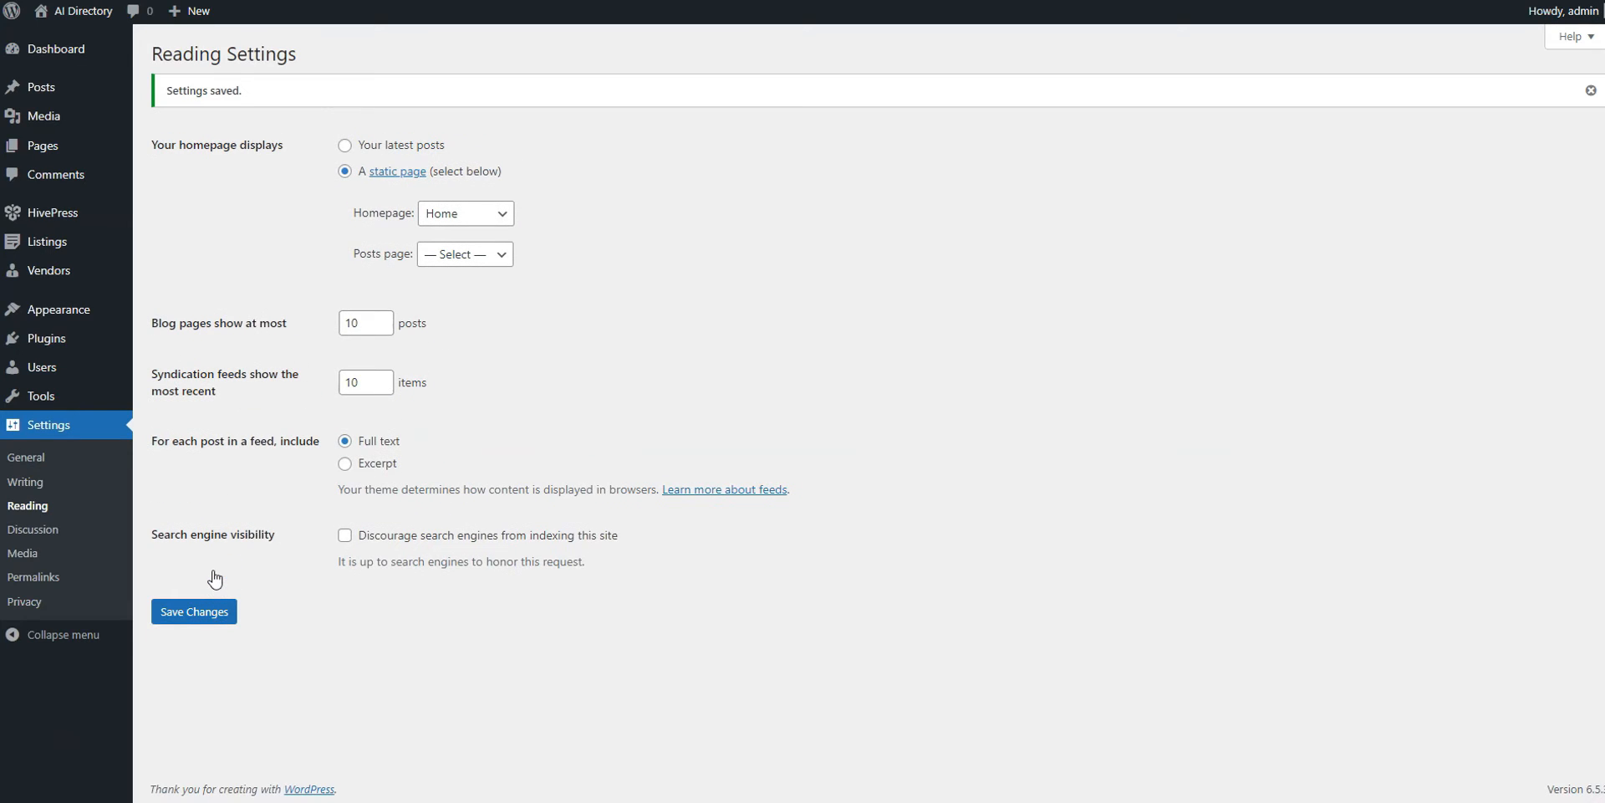
pyautogui.click(1592, 91)
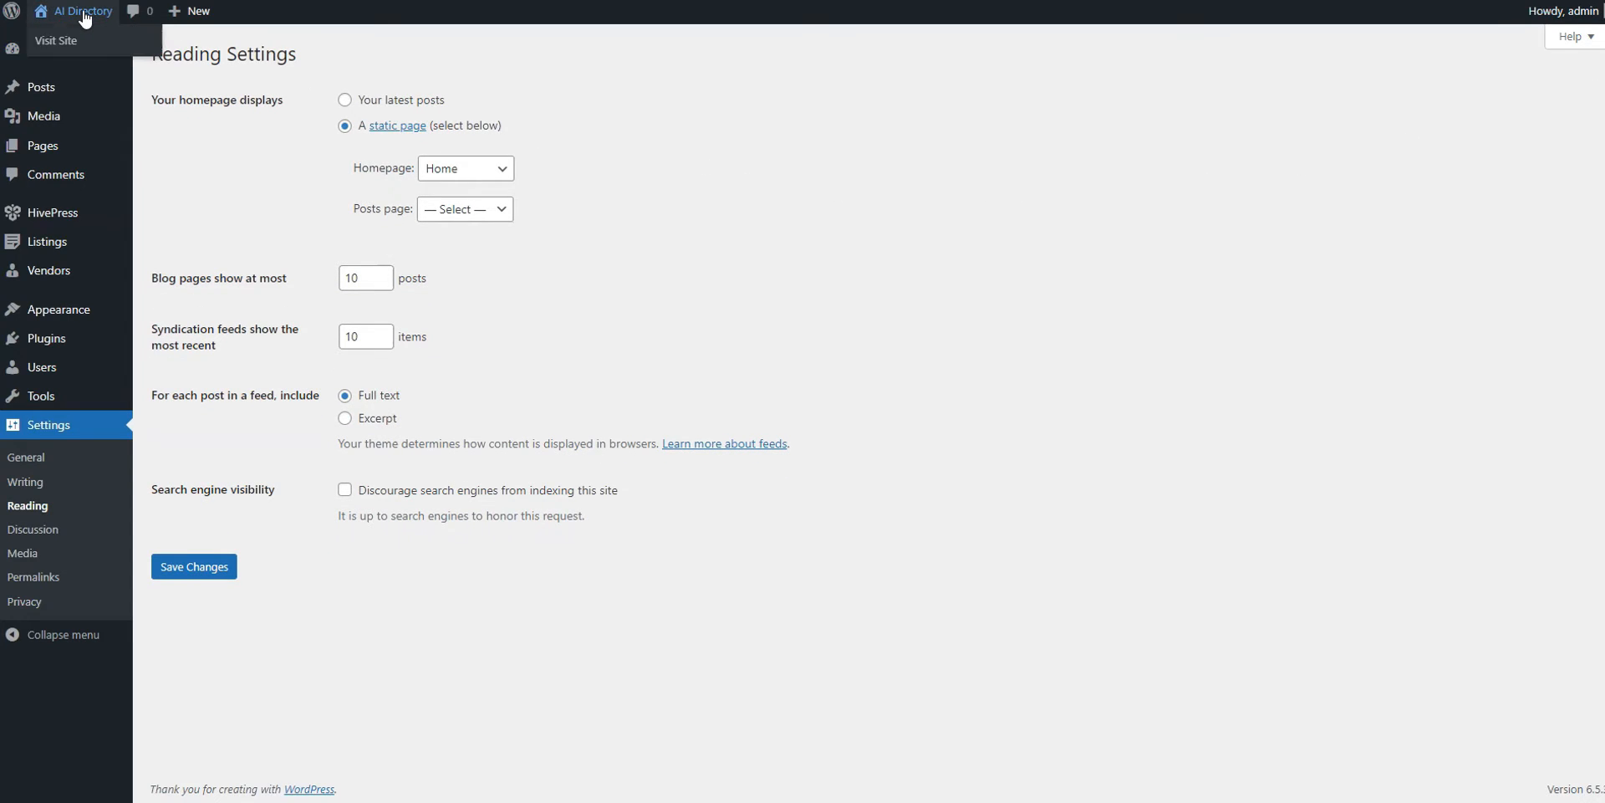
# Visit the live site and review the homepage's header, search form and category grid
pyautogui.click(82, 12)
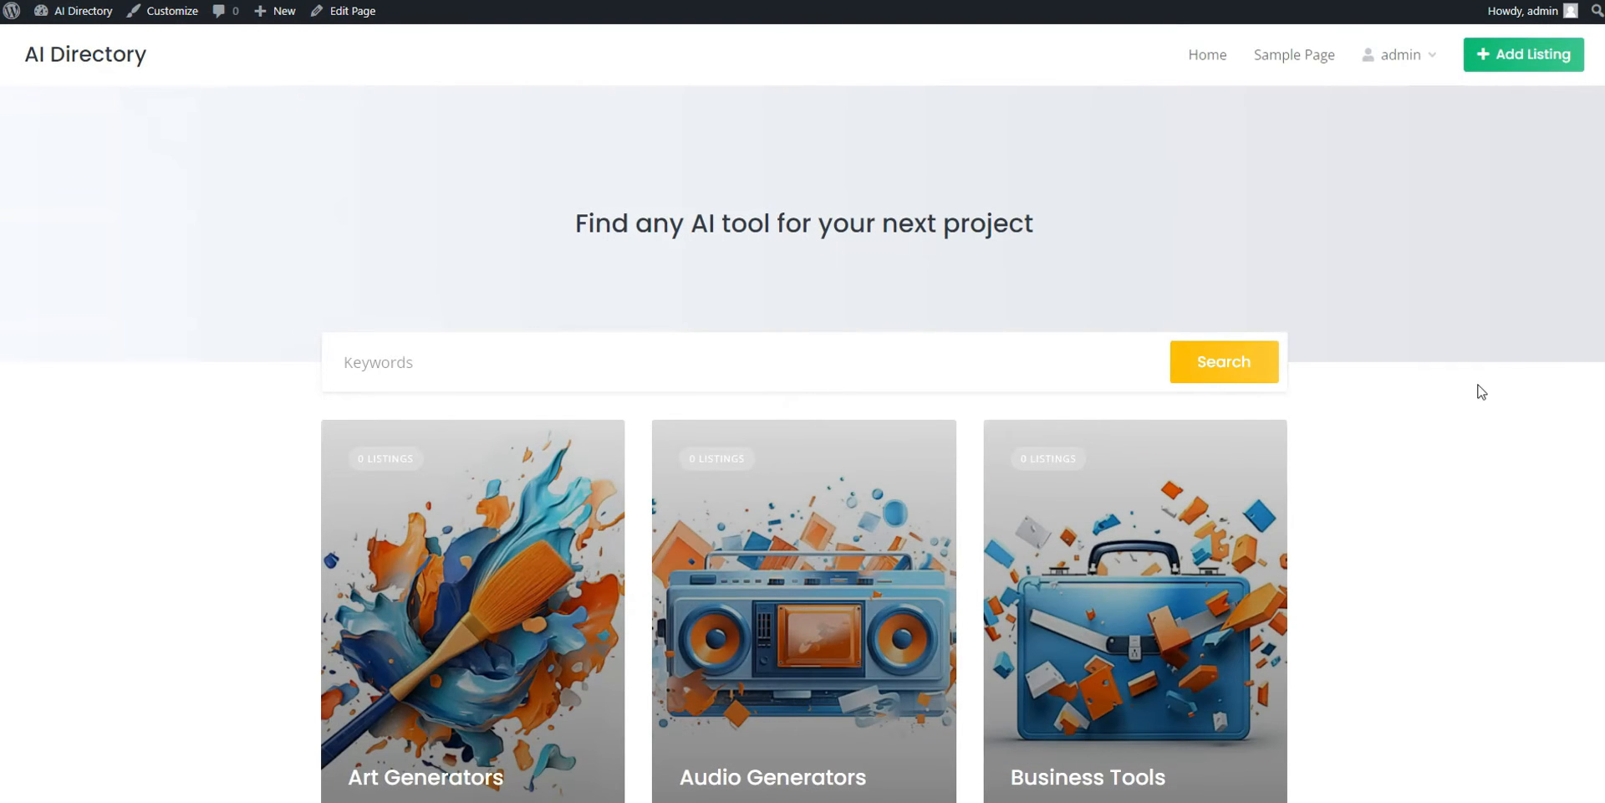
pyautogui.scroll(-8, 1542, 397)
pyautogui.scroll(-3, 1541, 397)
pyautogui.scroll(10, 1542, 397)
# In the theme customizer's Site Identity, upload the <>AIhive image as the logo without cropping and publish it
pyautogui.click(179, 16)
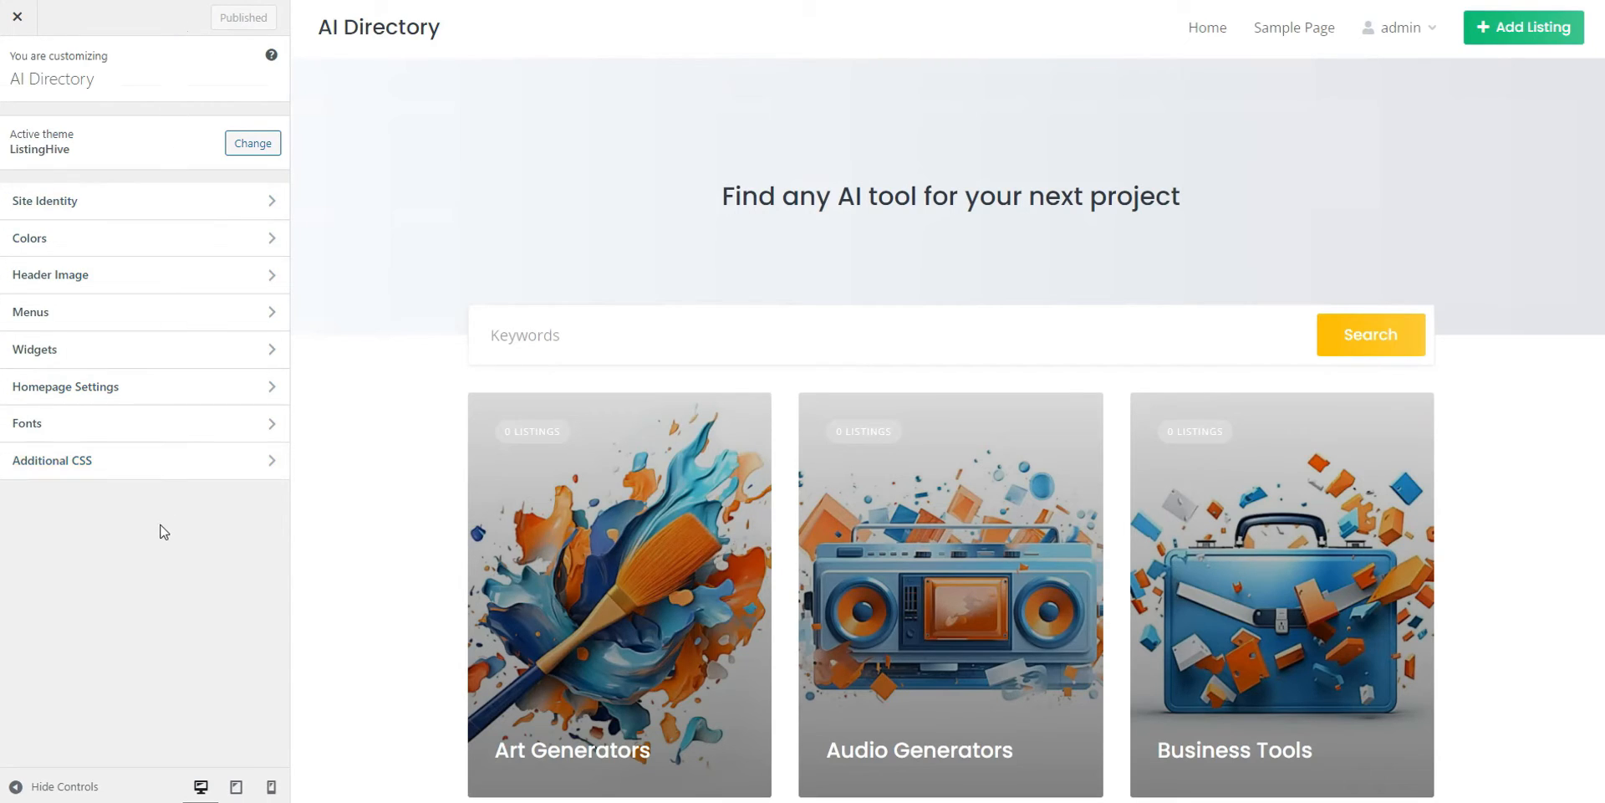
pyautogui.click(154, 206)
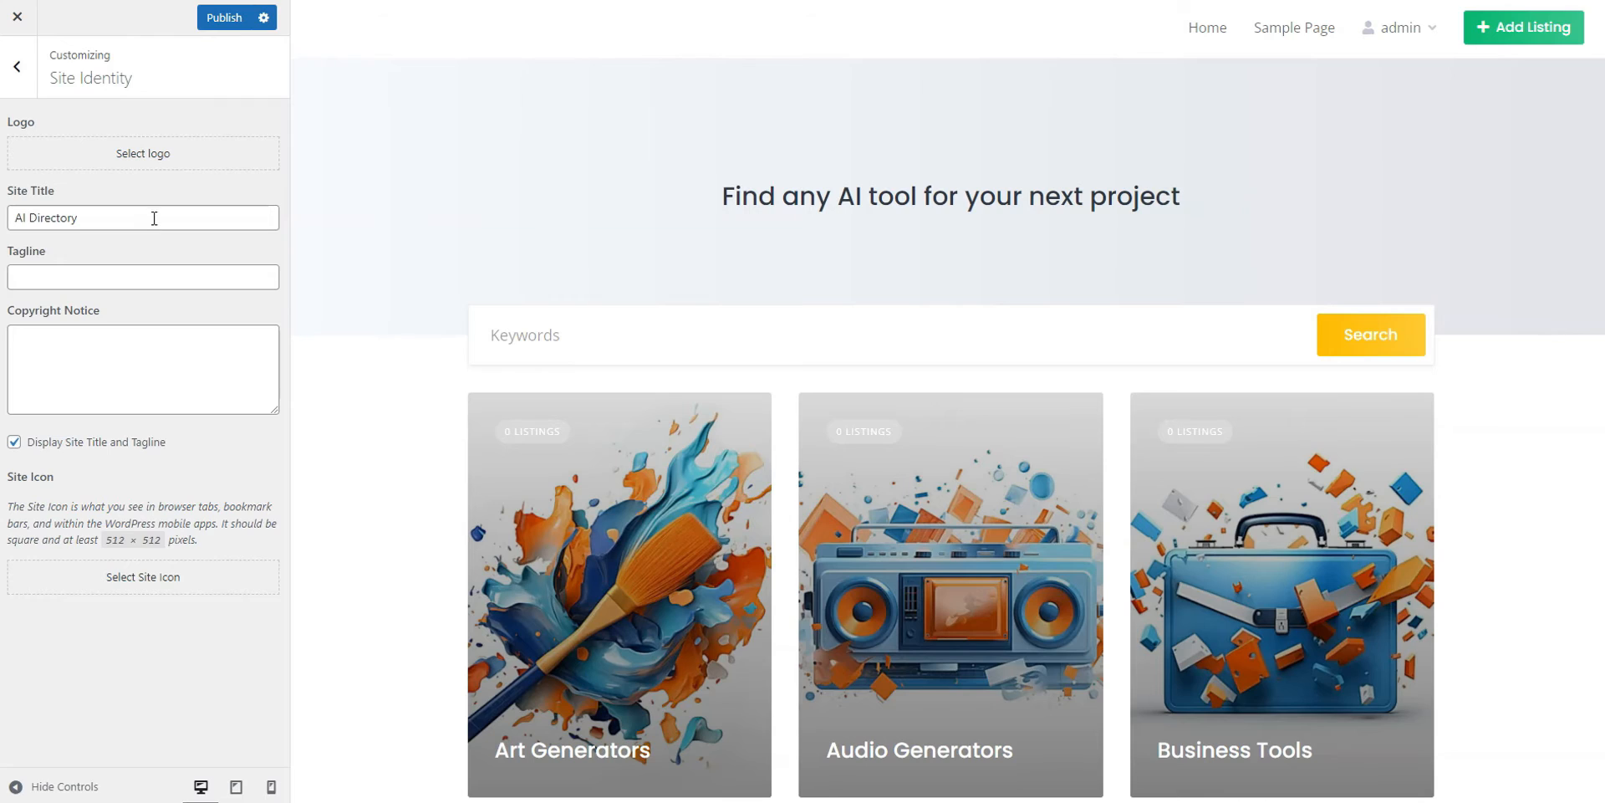
pyautogui.click(140, 163)
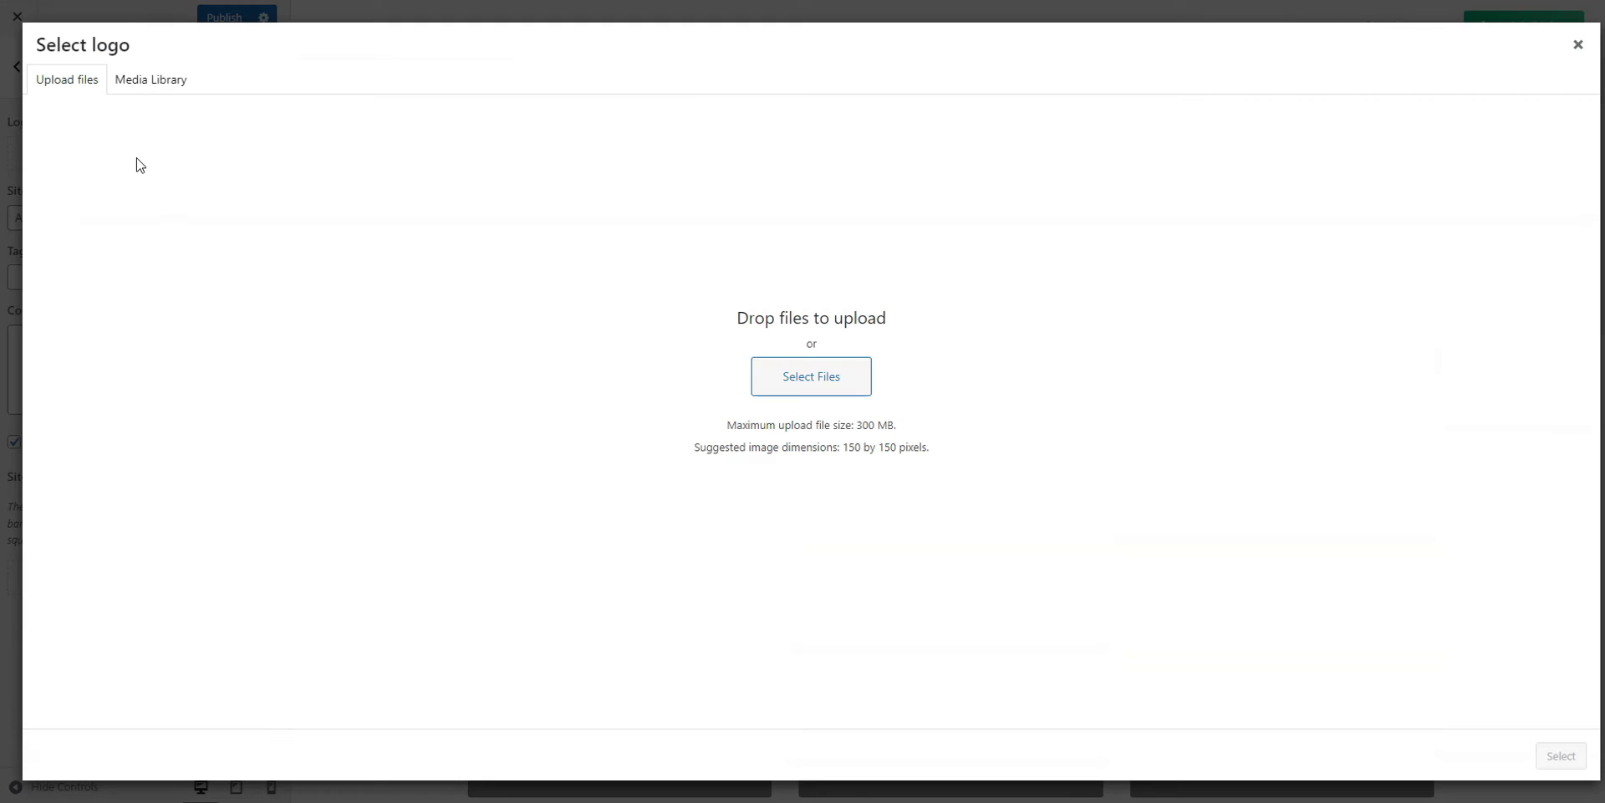
pyautogui.click(773, 362)
pyautogui.click(199, 80)
pyautogui.doubleClick(199, 80)
pyautogui.click(1561, 756)
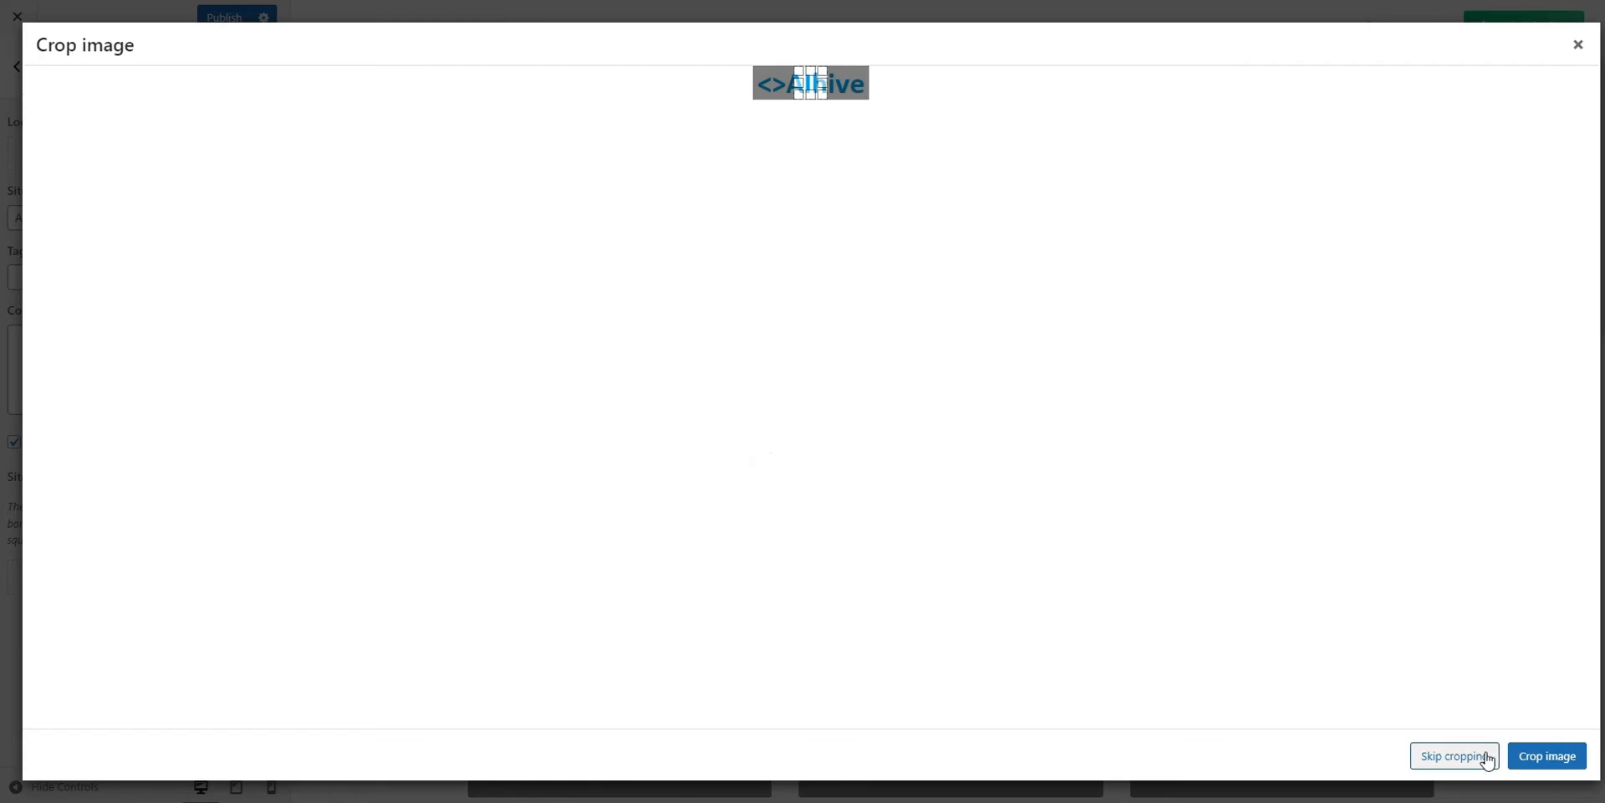
pyautogui.click(1487, 757)
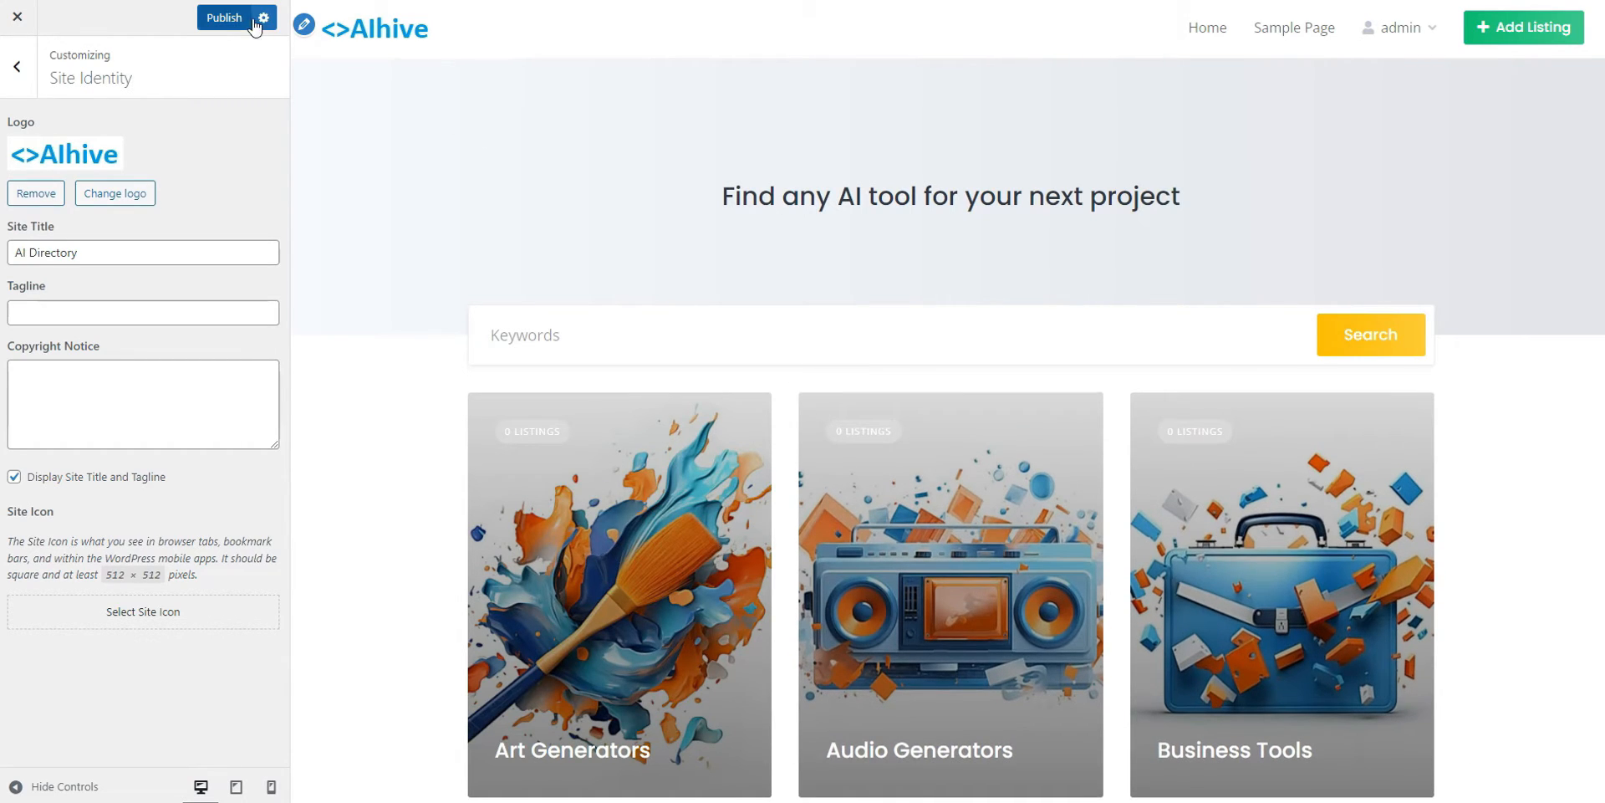
pyautogui.click(224, 18)
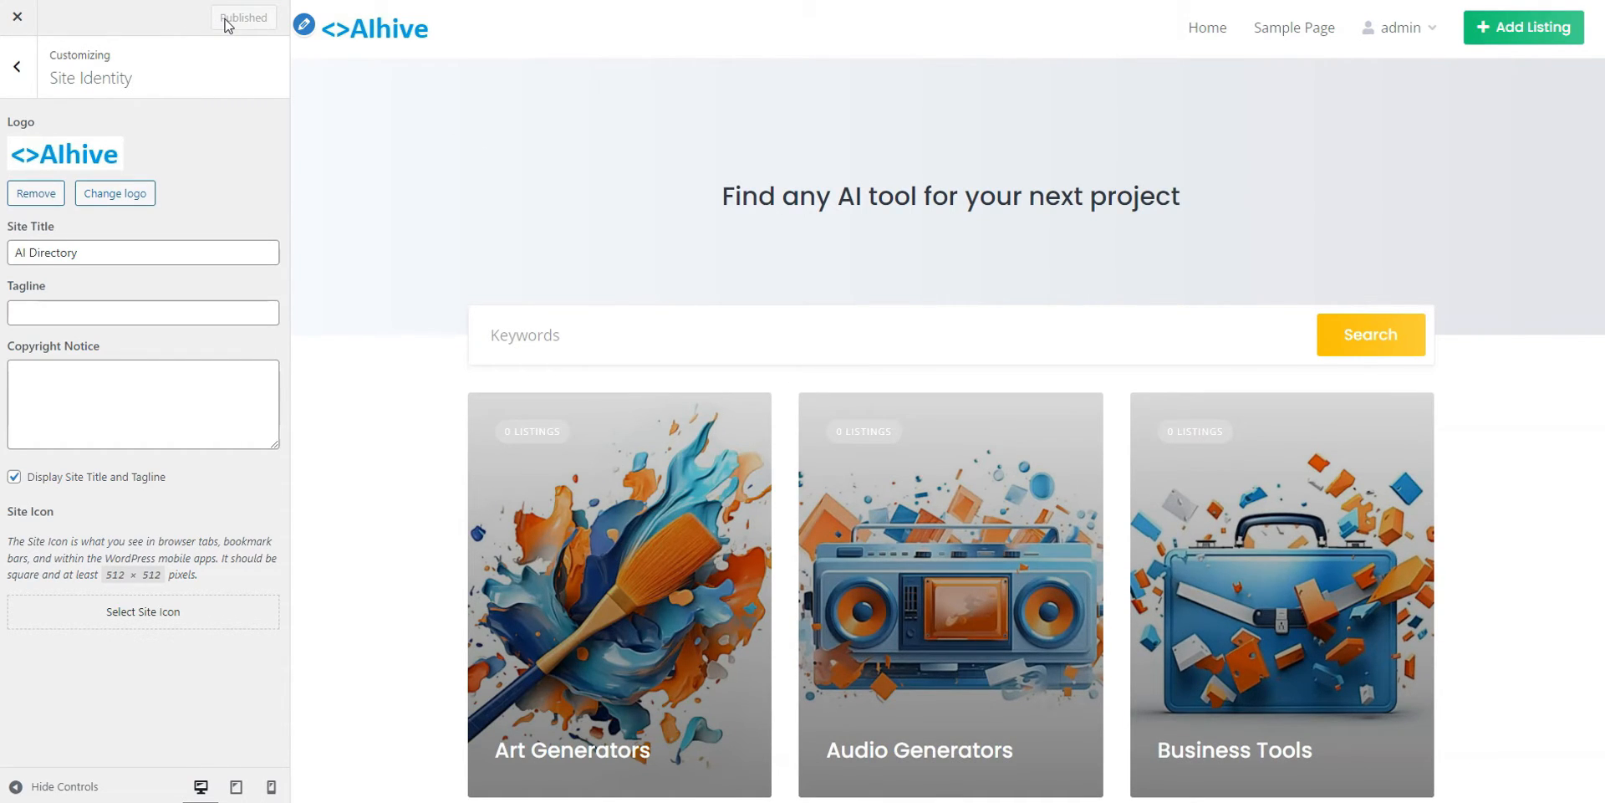
# Set the theme's primary color to #00aae8
pyautogui.click(28, 75)
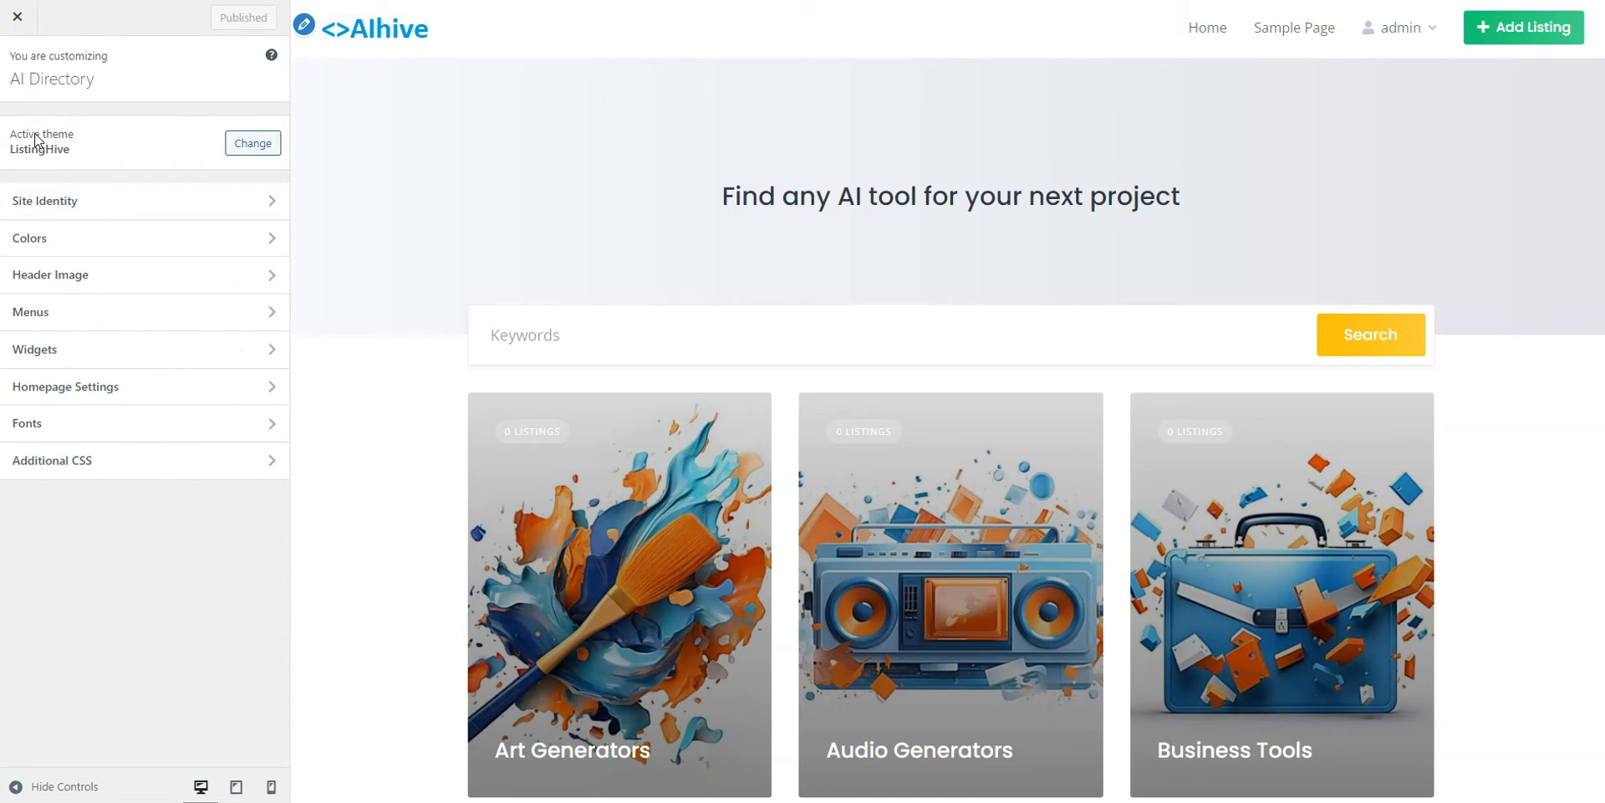
pyautogui.click(35, 236)
pyautogui.click(58, 214)
pyautogui.click(143, 214)
pyautogui.hotkey('ctrl', 'a')
pyautogui.write('#00aae8')
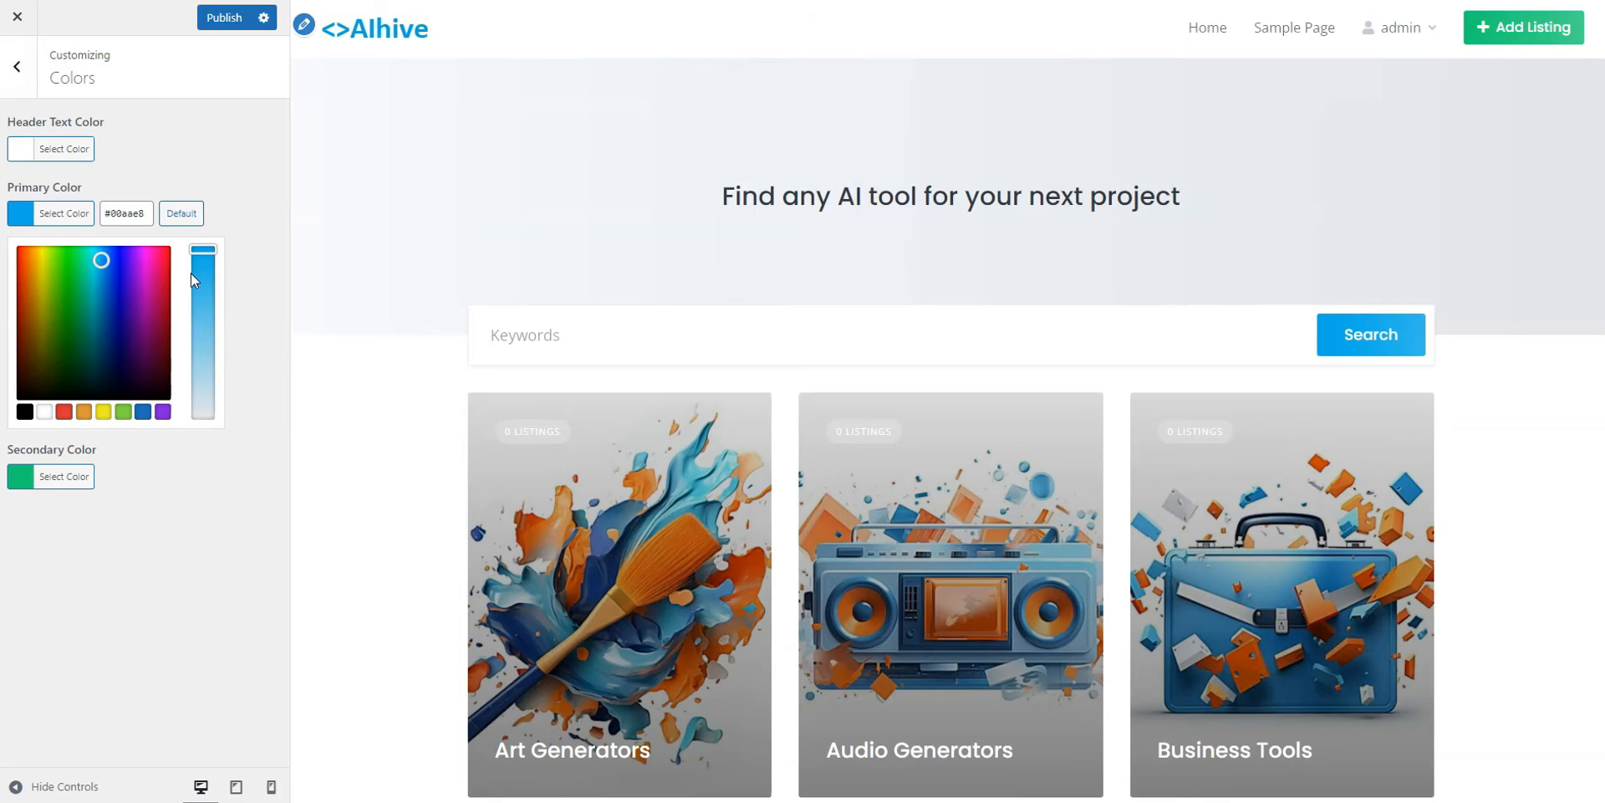
# Set the theme's secondary color to #00aae8 and publish the color changes
pyautogui.click(65, 483)
pyautogui.click(125, 278)
pyautogui.hotkey('ctrl', 'a')
pyautogui.write('#00aae8')
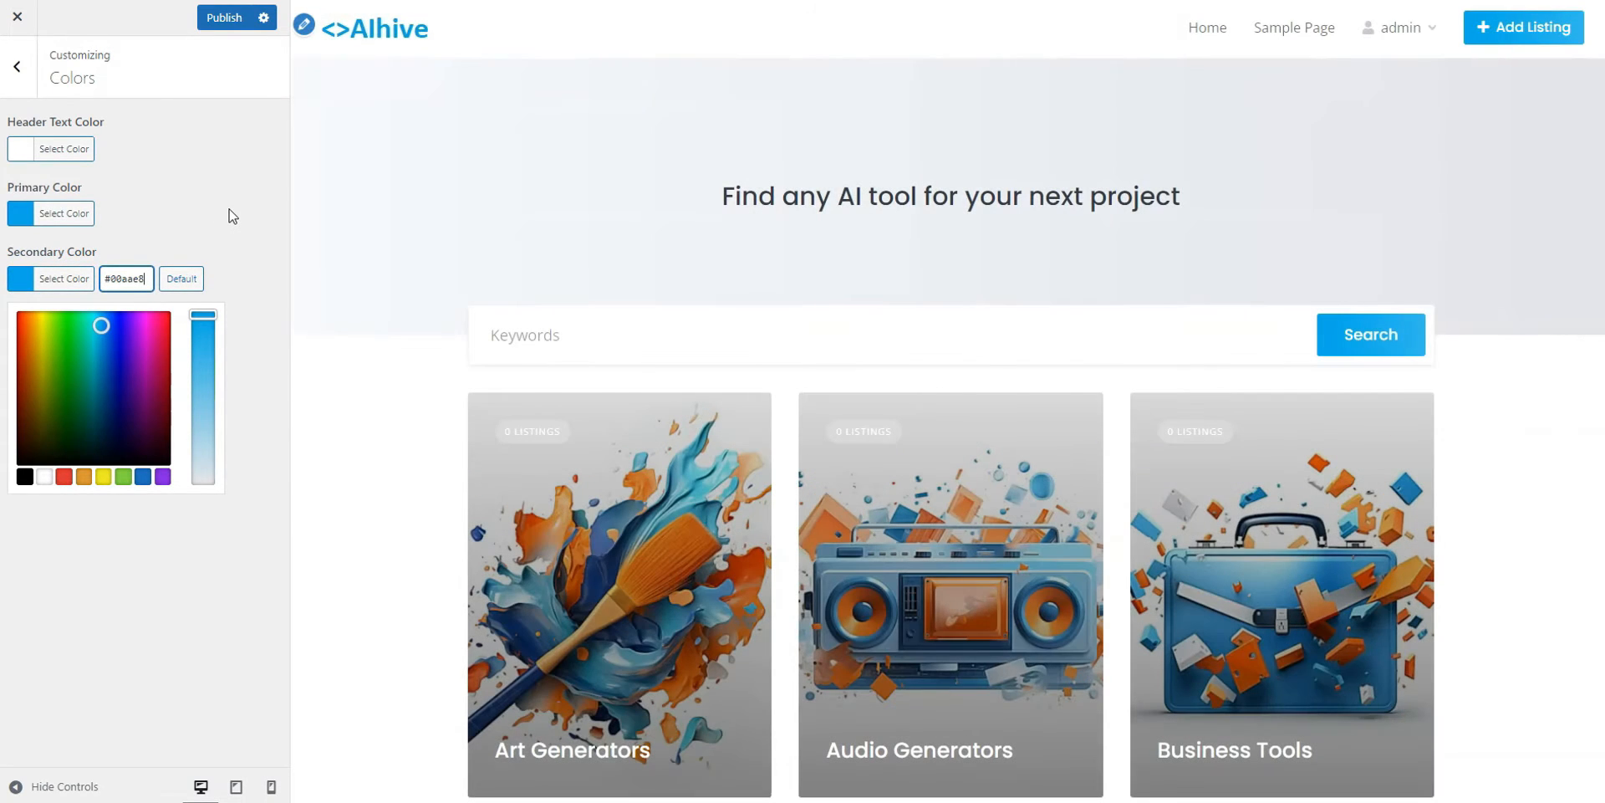
pyautogui.click(225, 20)
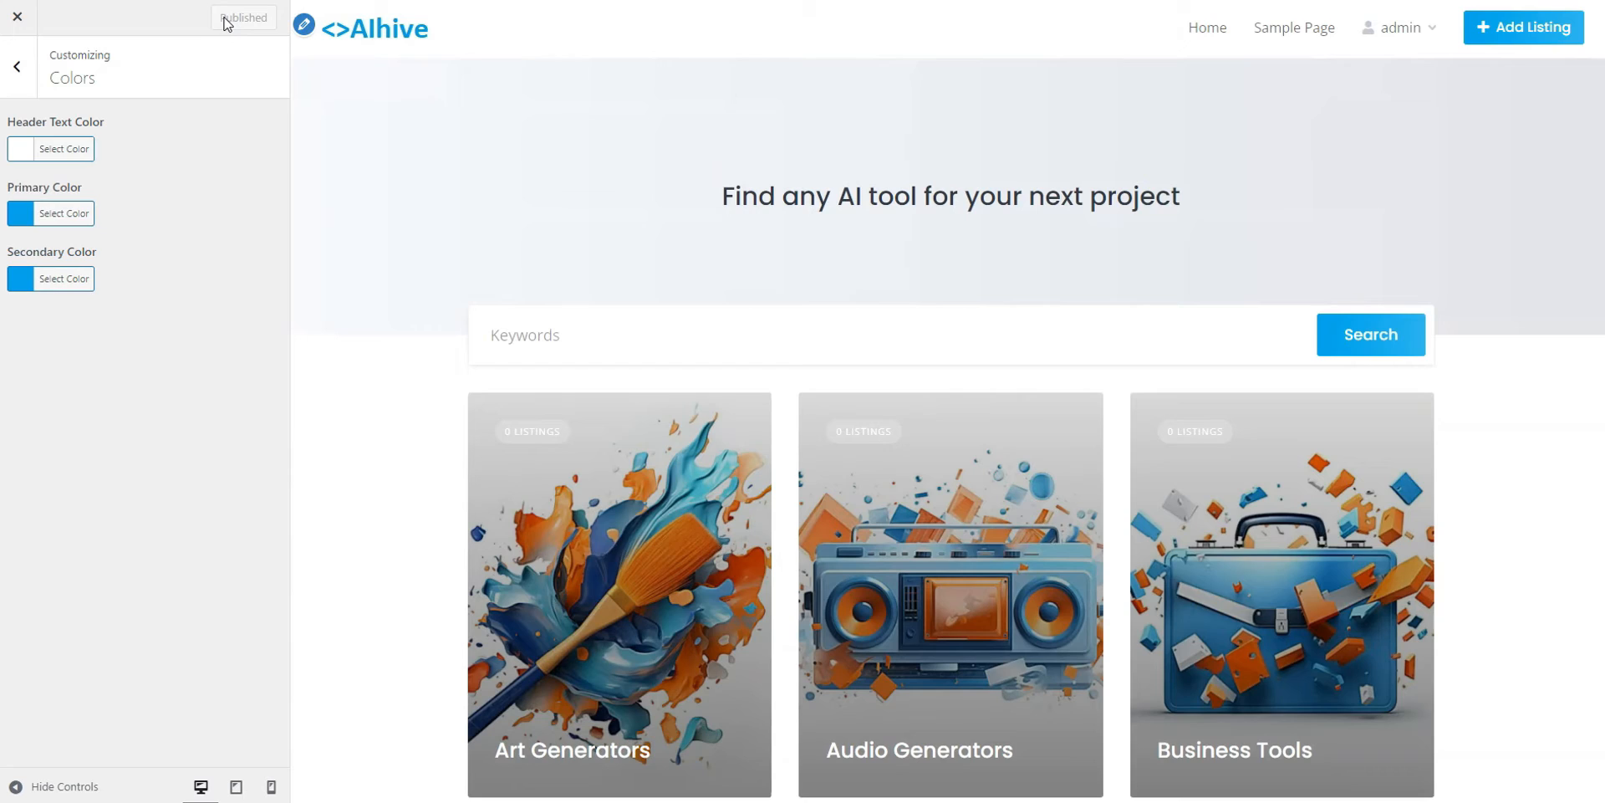
# Upload header.jpg as the theme's header image, crop it with the suggested crop area and publish the change
pyautogui.click(17, 68)
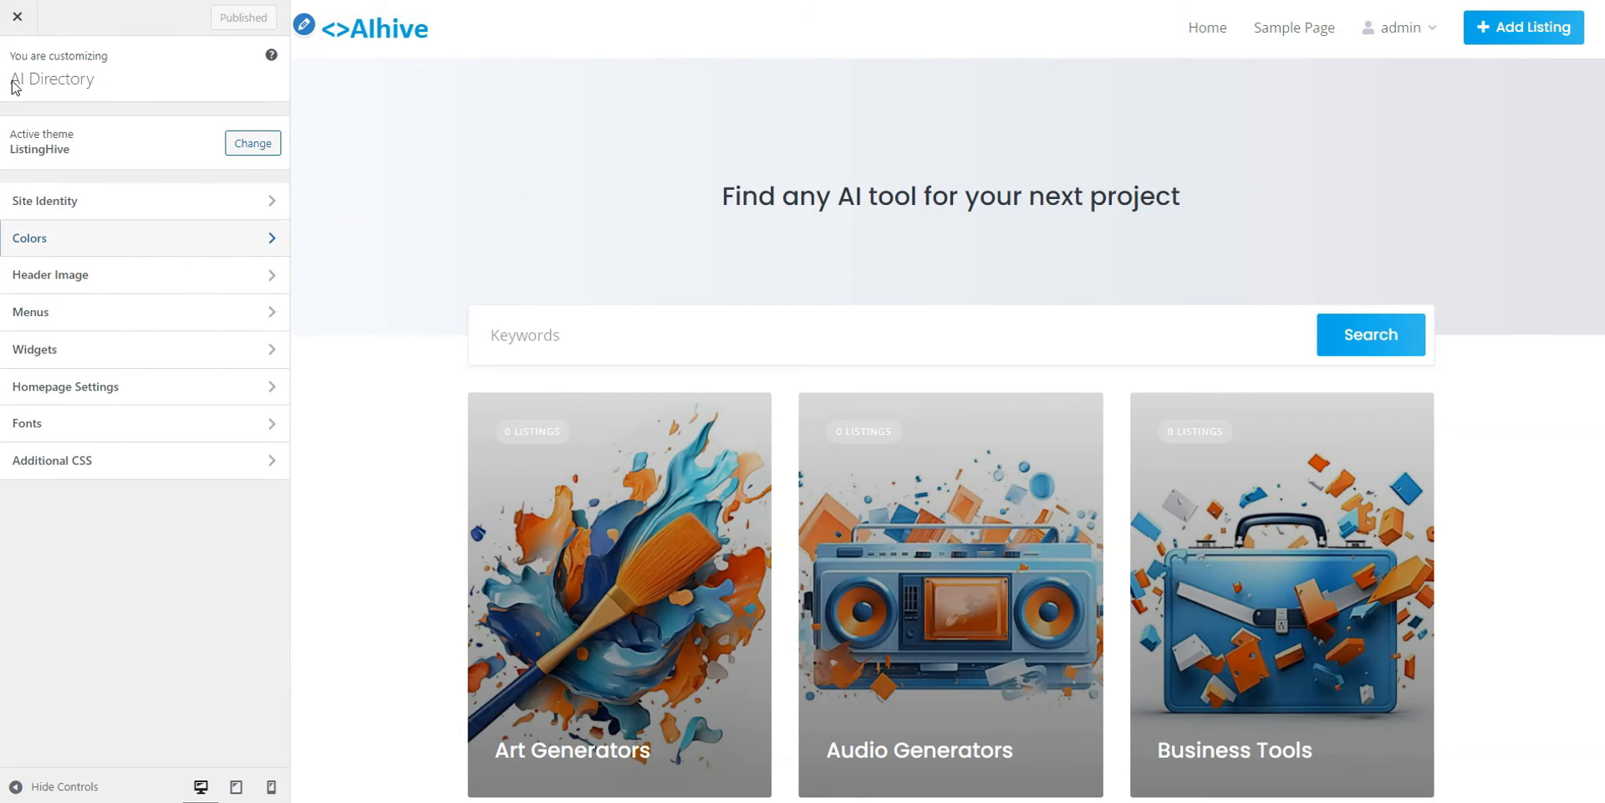
pyautogui.click(30, 274)
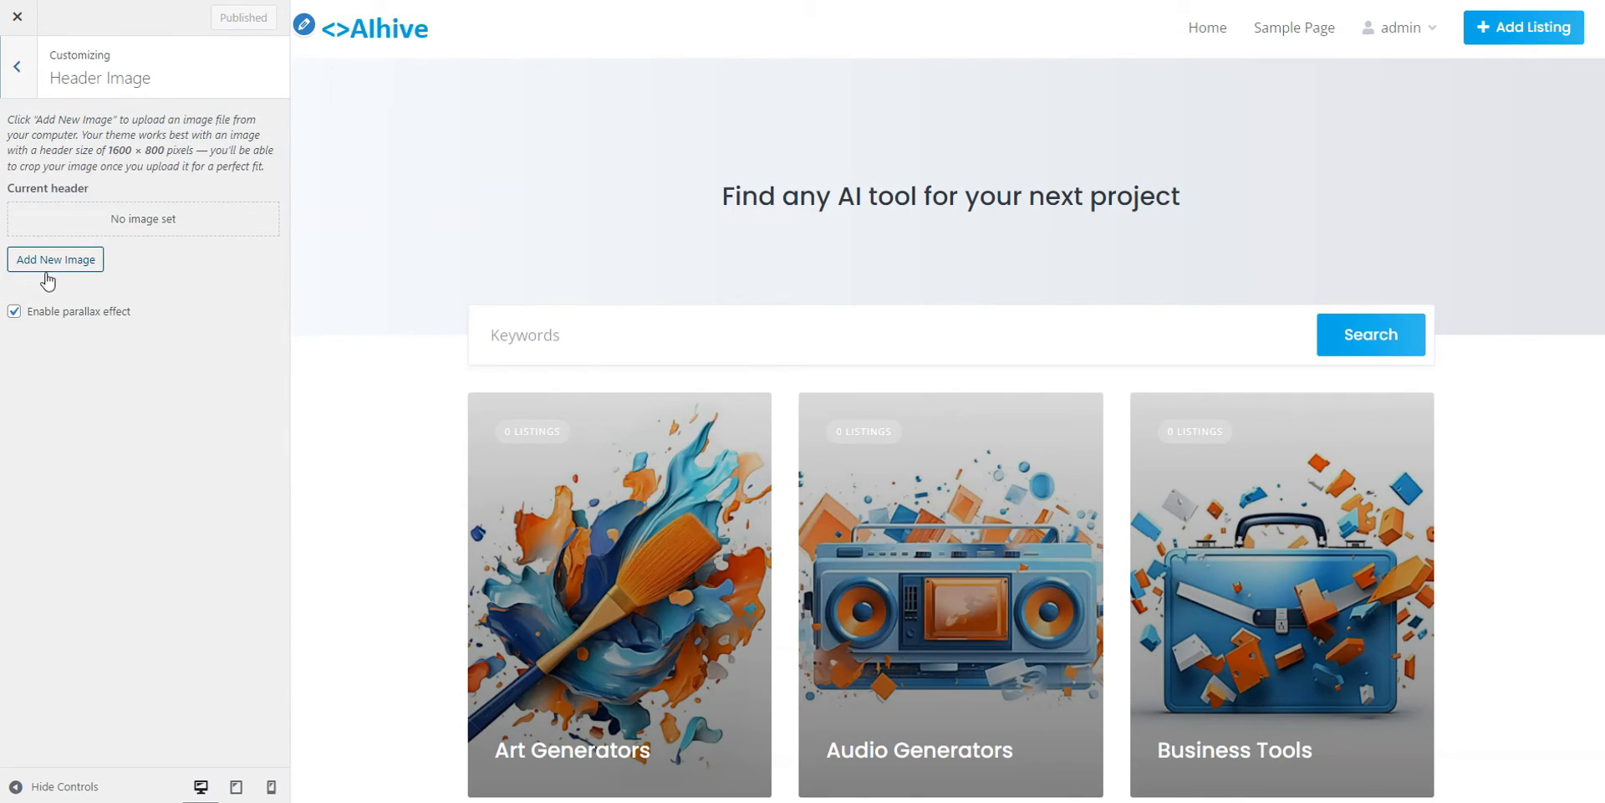
pyautogui.click(94, 262)
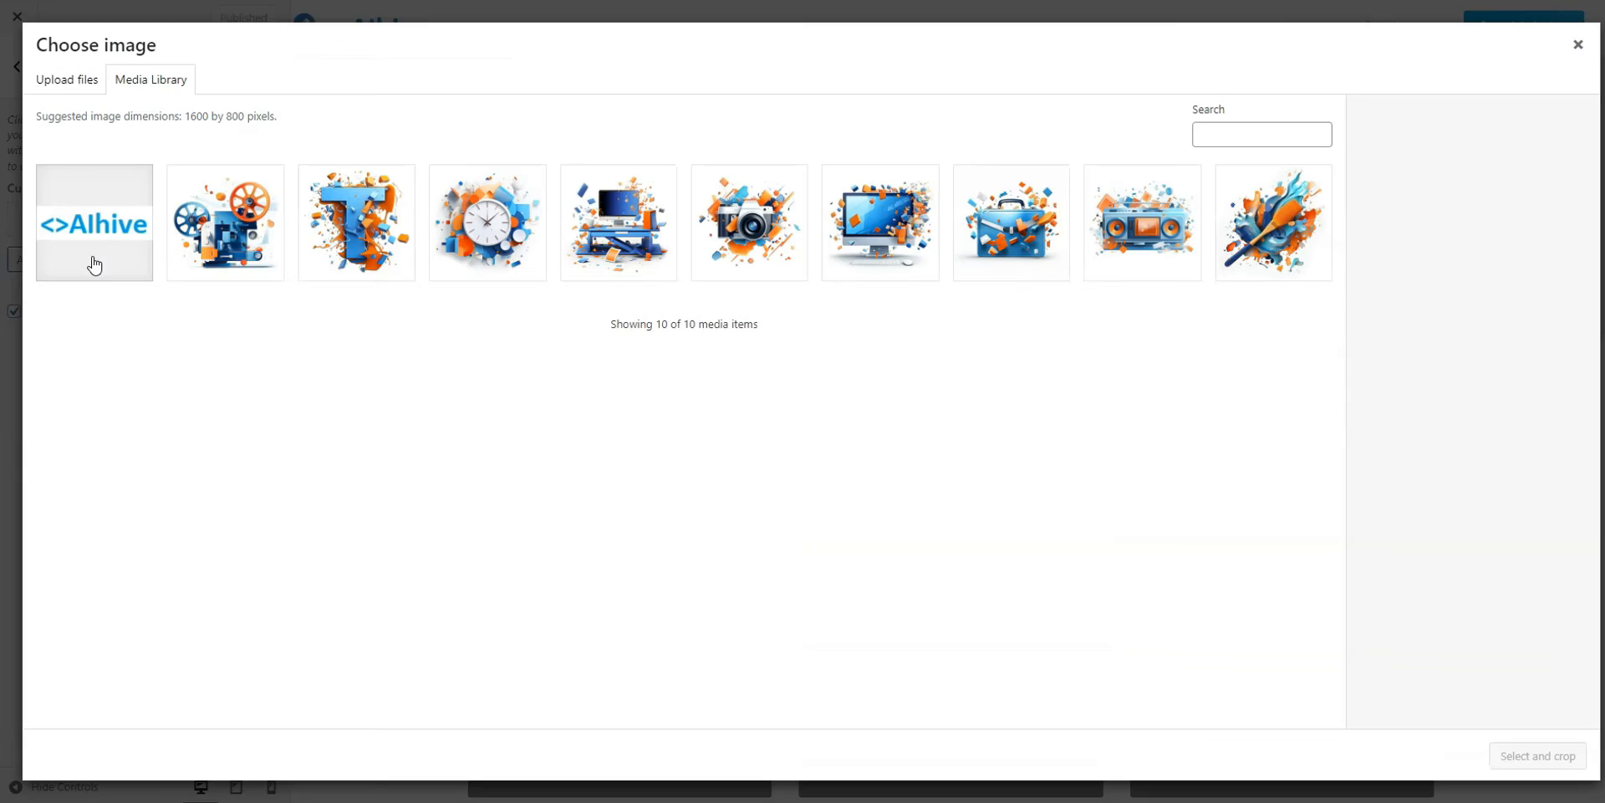
pyautogui.click(75, 84)
pyautogui.click(775, 381)
pyautogui.doubleClick(279, 94)
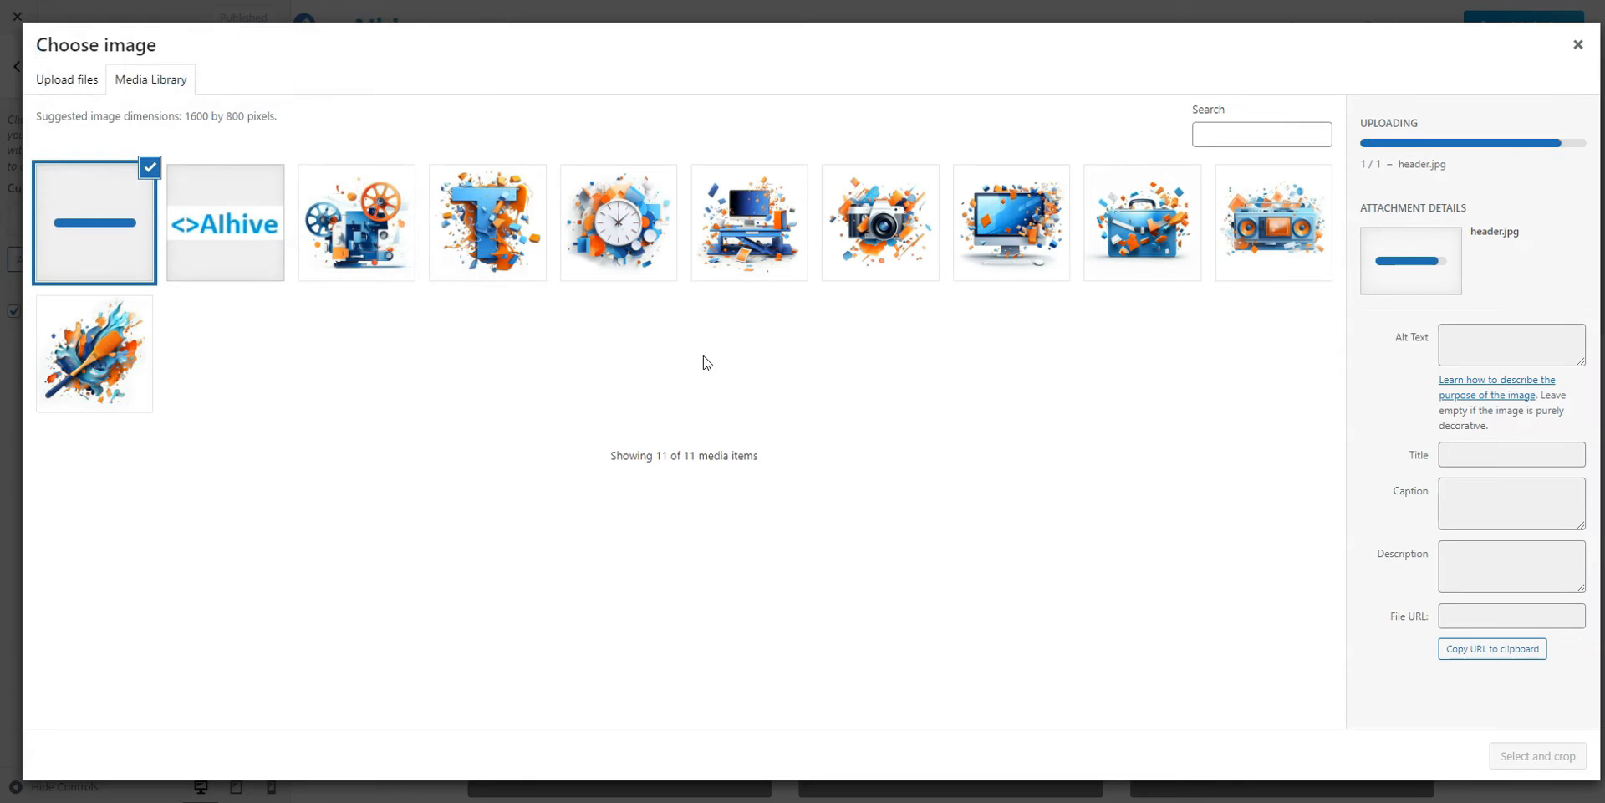
pyautogui.click(1512, 756)
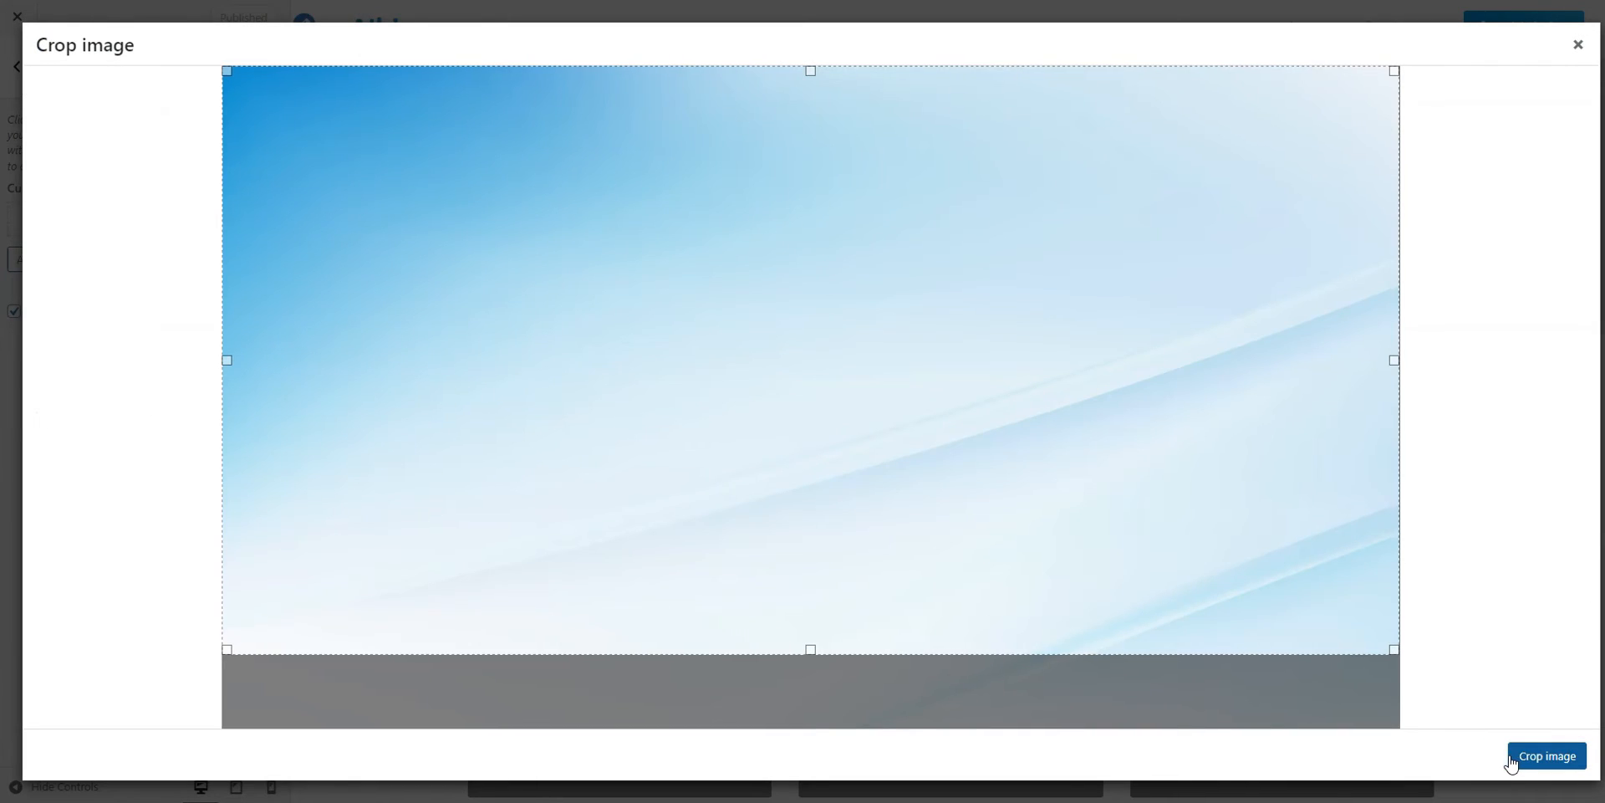
pyautogui.click(1526, 758)
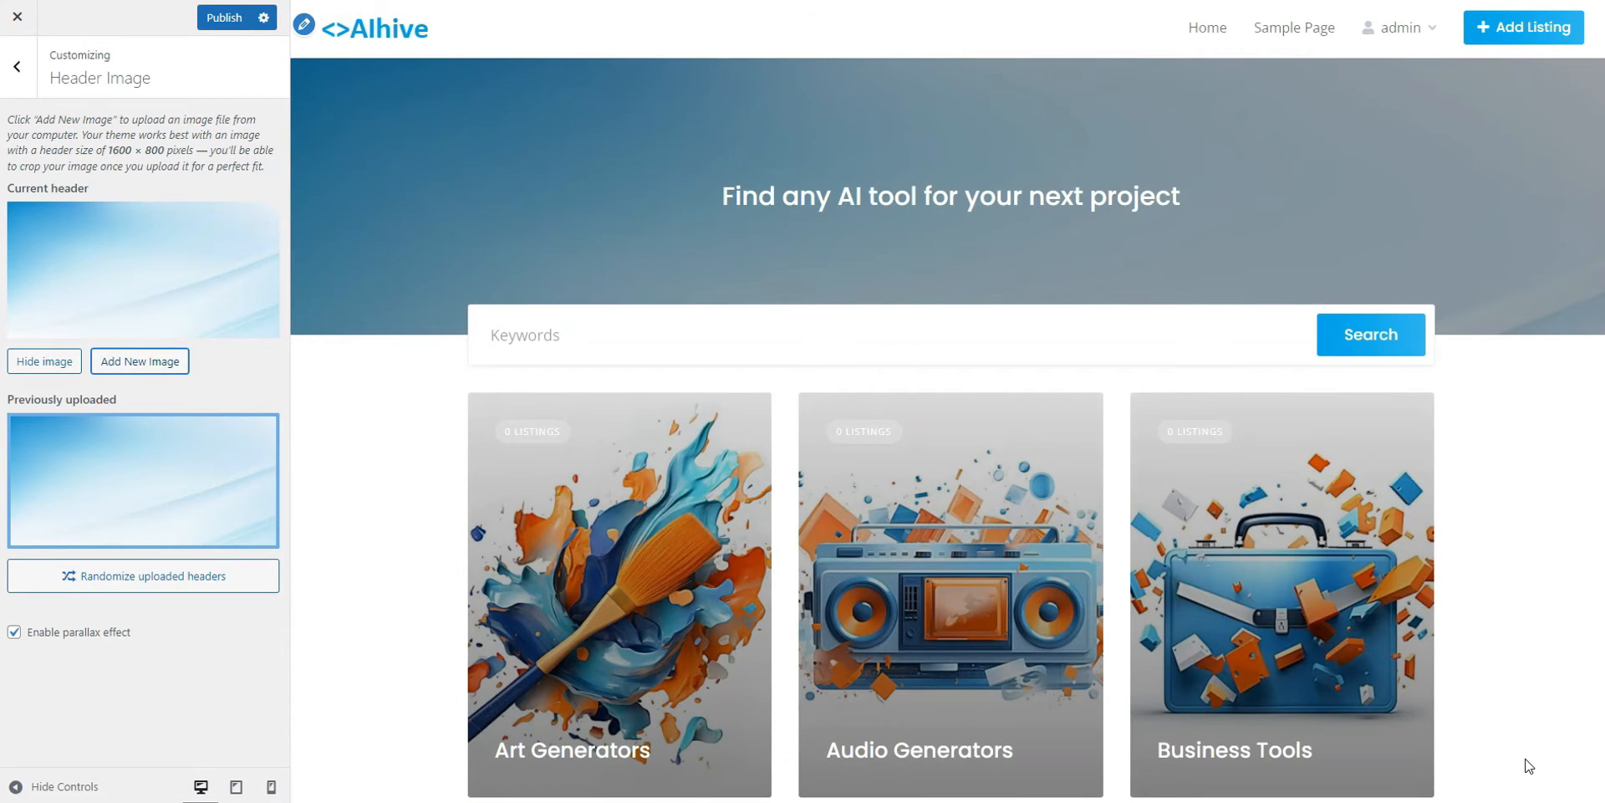
pyautogui.click(217, 19)
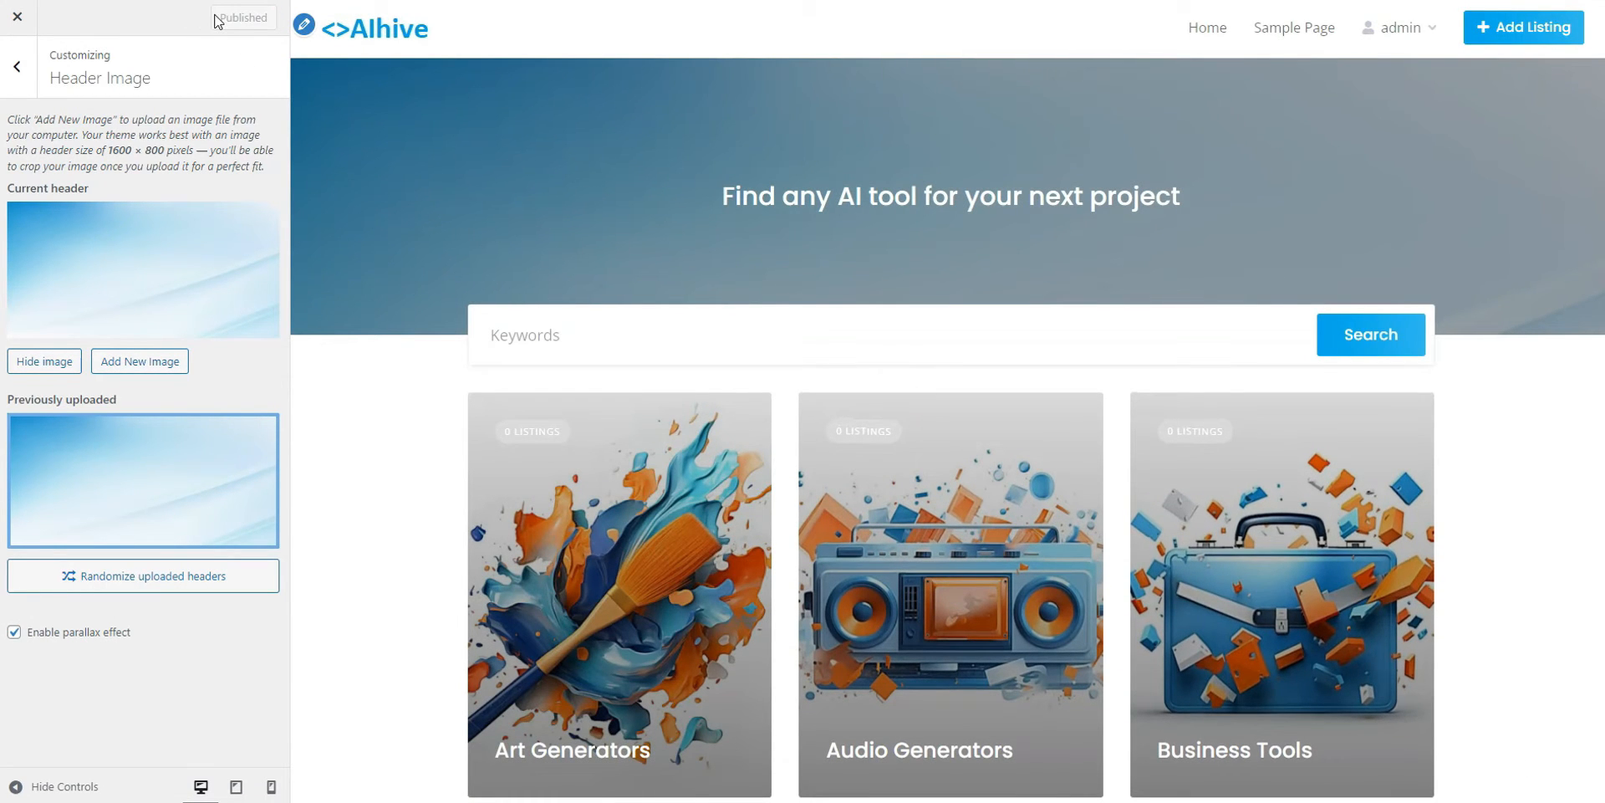
# Create a new navigation menu named Menu 1 and assign it to the Header location
pyautogui.click(18, 67)
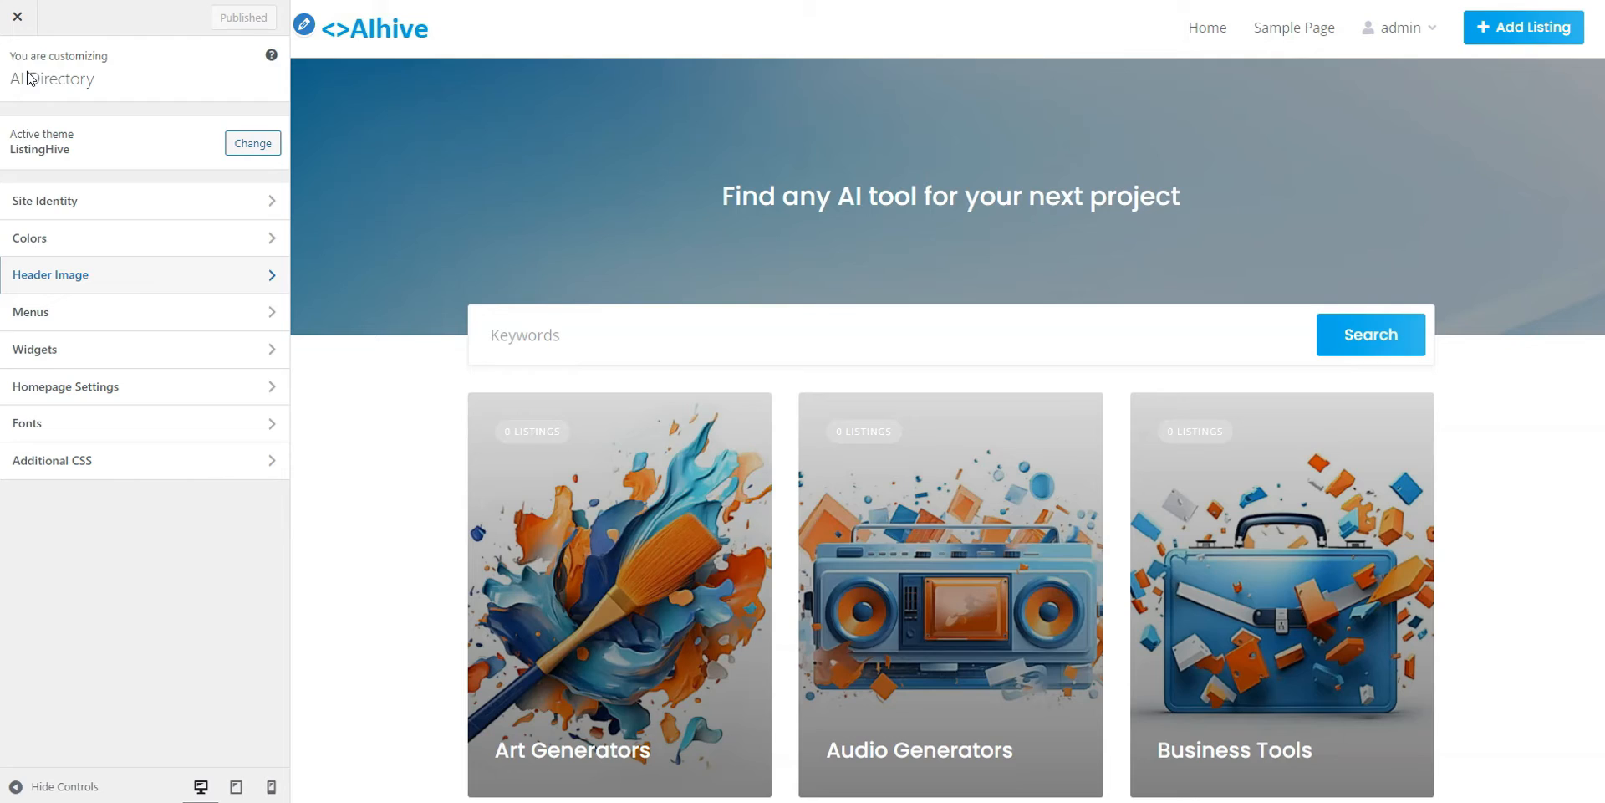
pyautogui.click(37, 311)
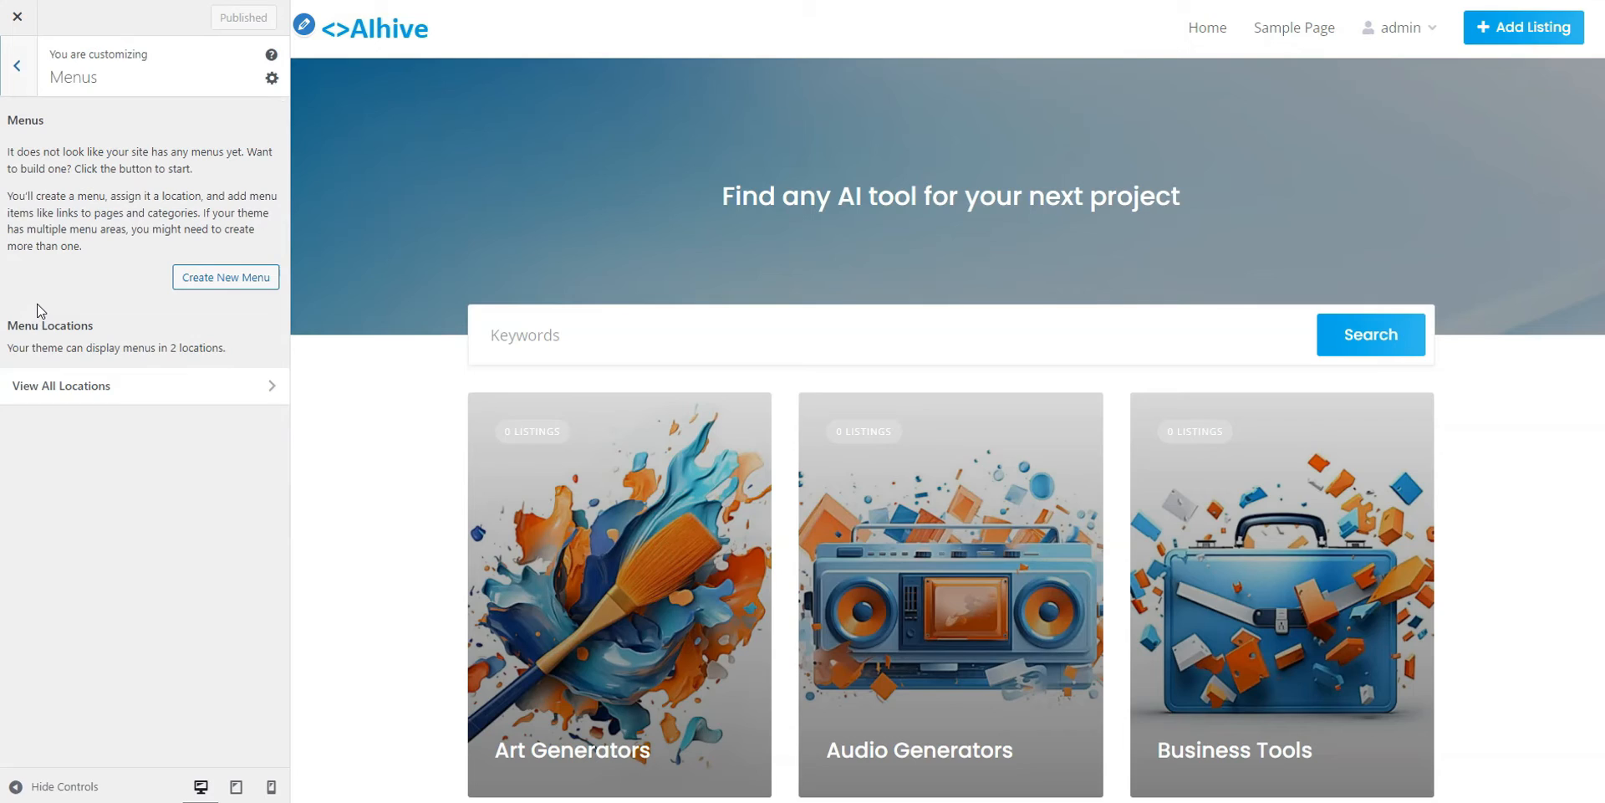
pyautogui.click(184, 281)
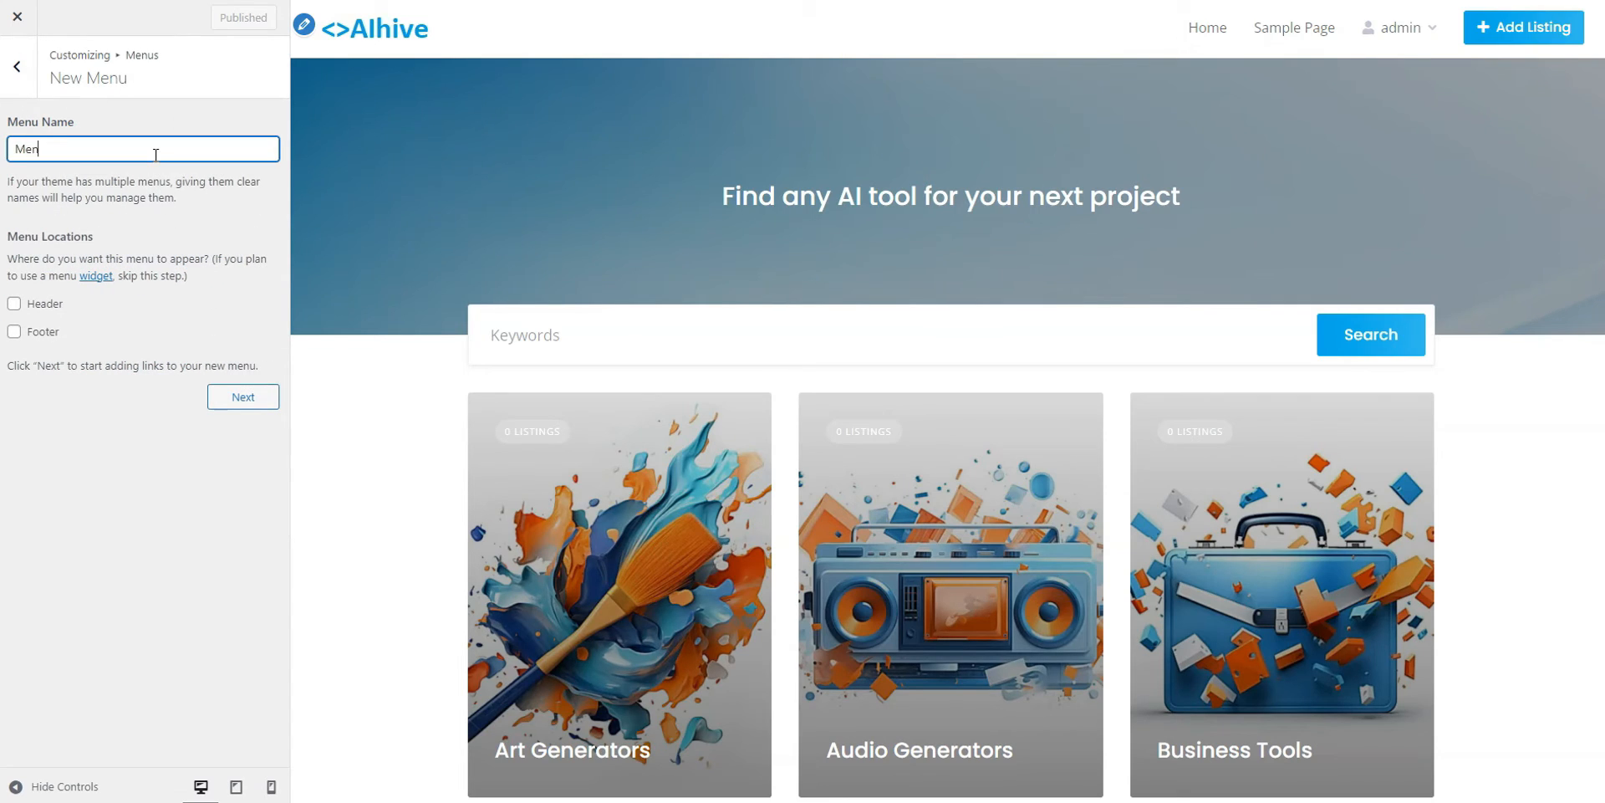
pyautogui.write('Menu 1')
pyautogui.click(14, 304)
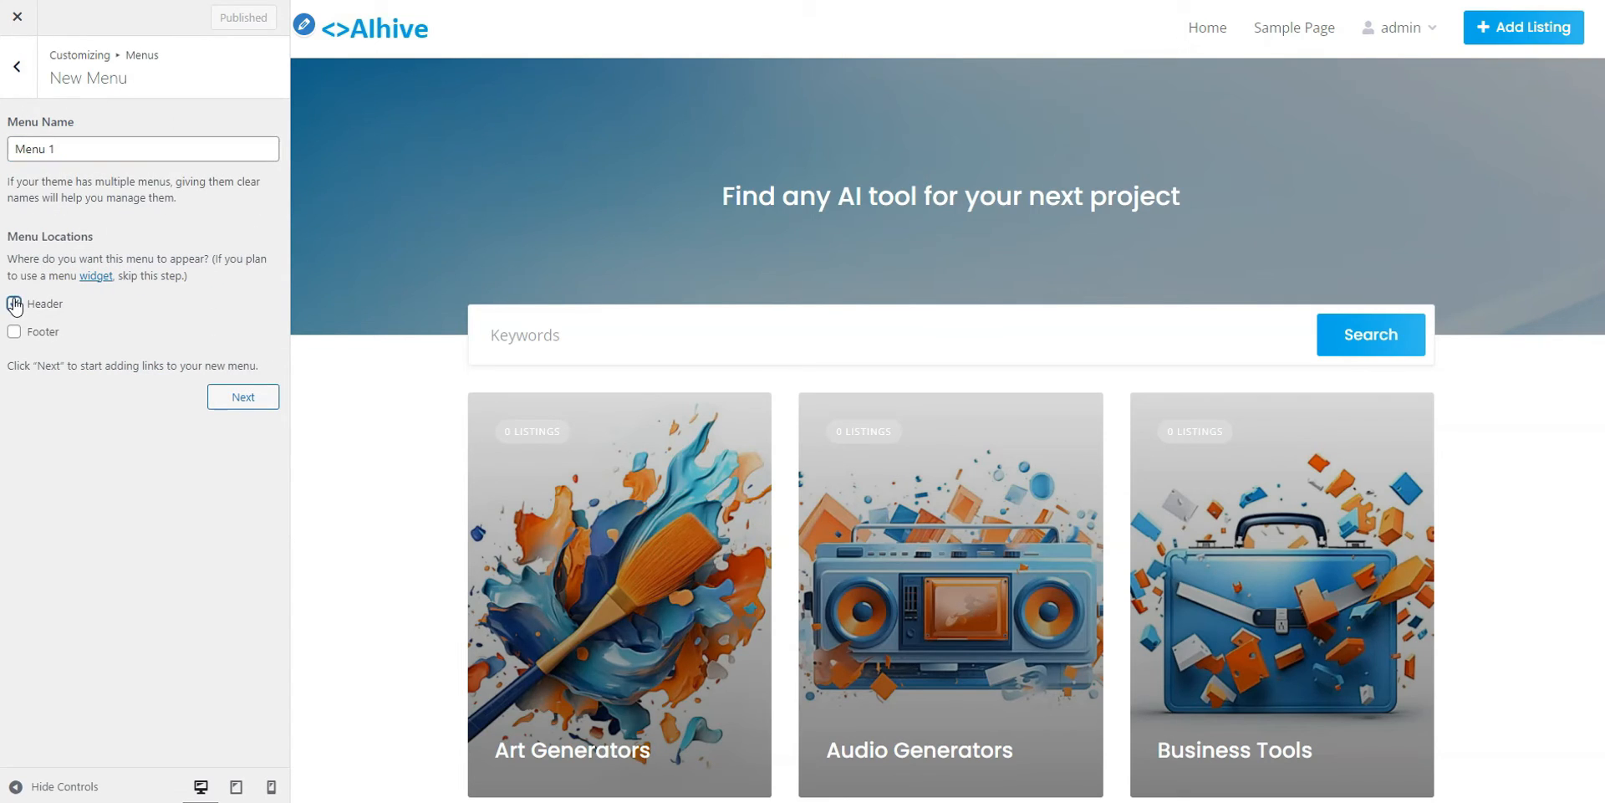
pyautogui.click(217, 406)
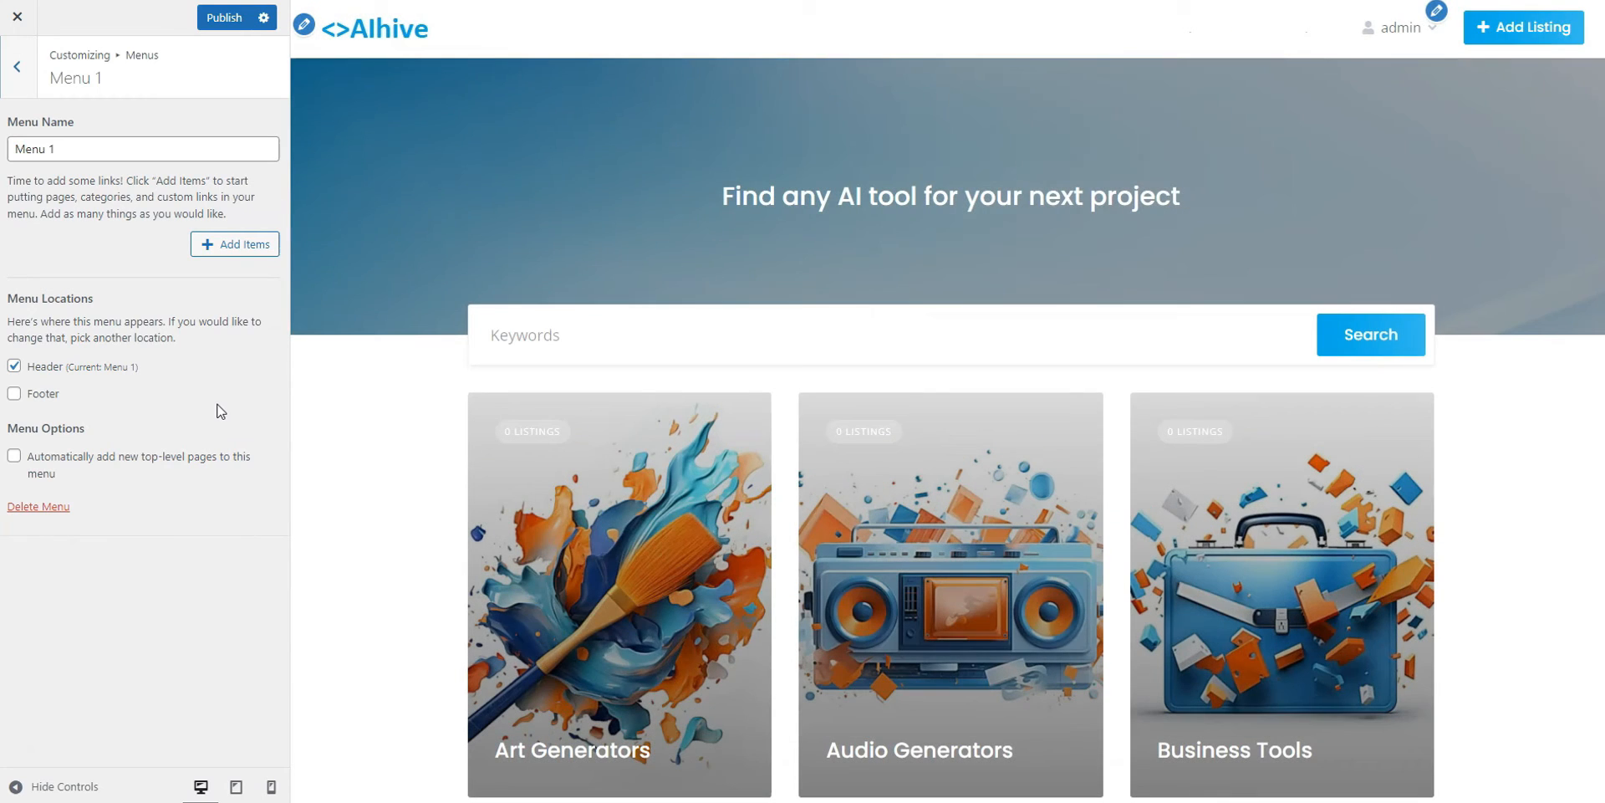
# Add the Home and Blog pages to Menu 1 and publish the menu
pyautogui.click(239, 246)
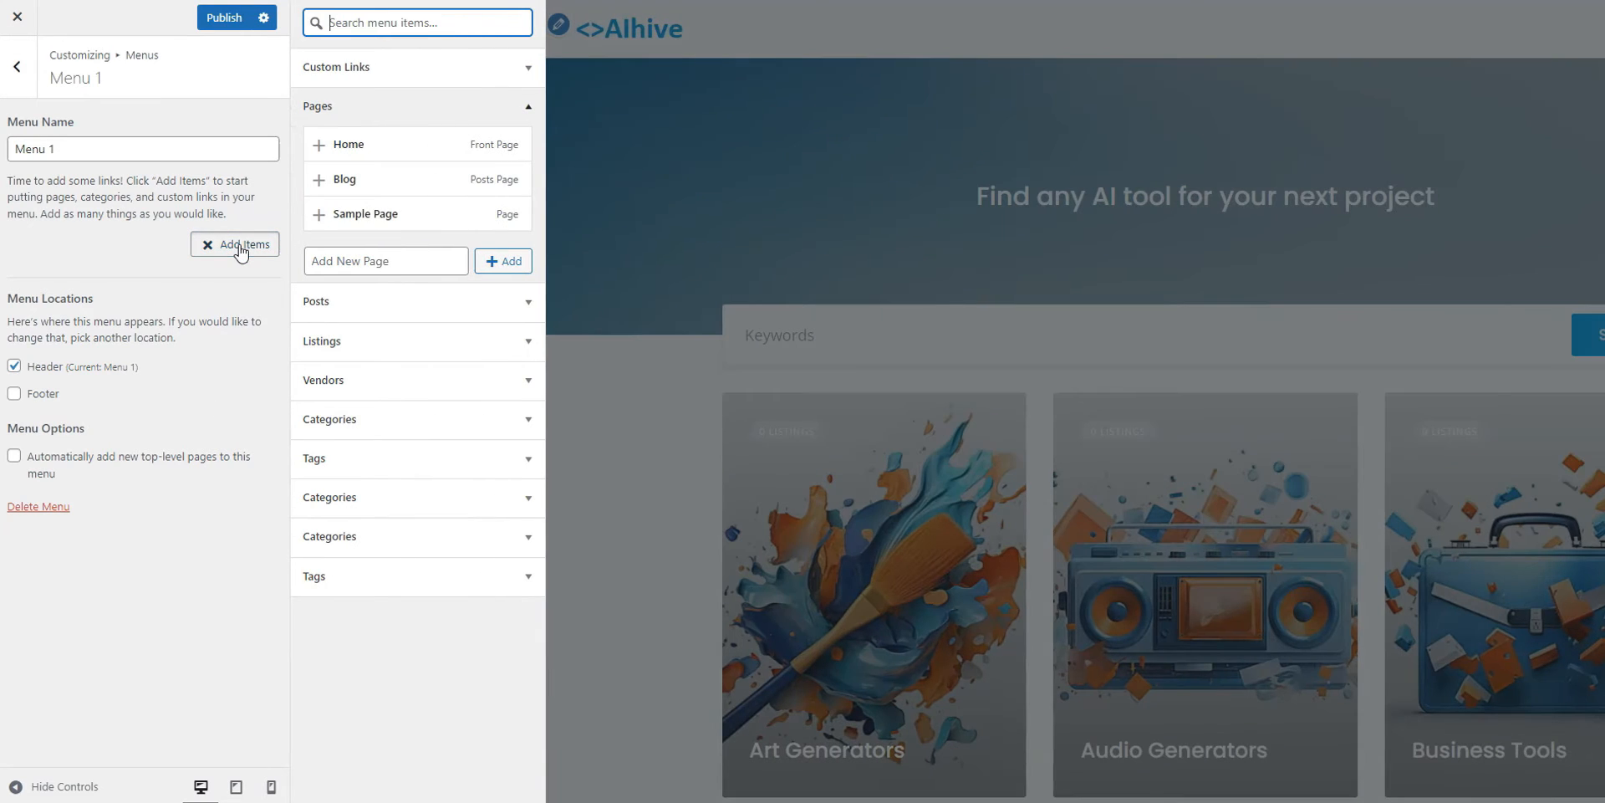
pyautogui.click(373, 151)
pyautogui.click(373, 180)
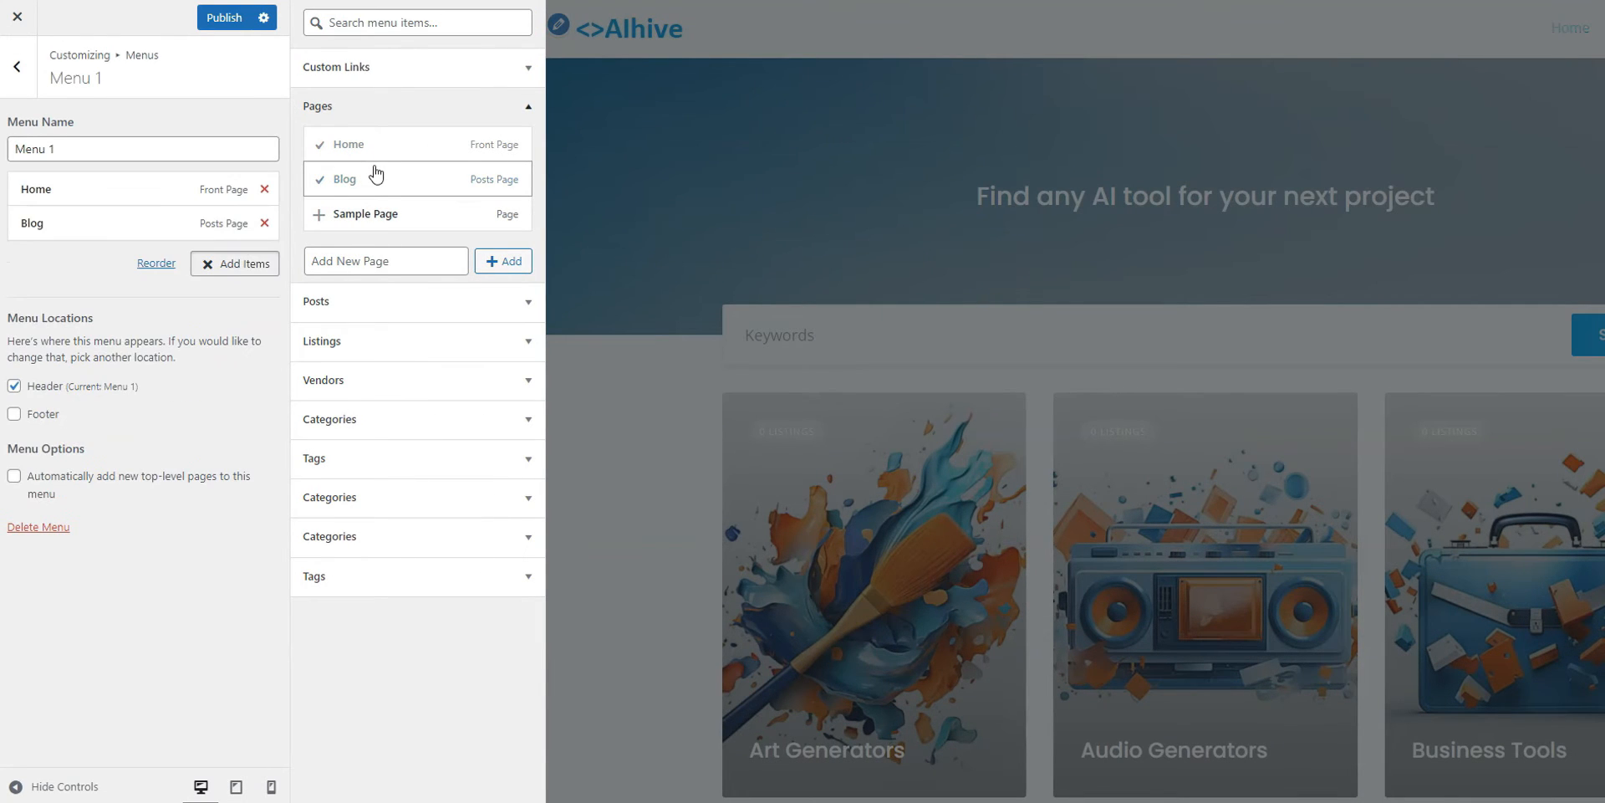
pyautogui.click(676, 234)
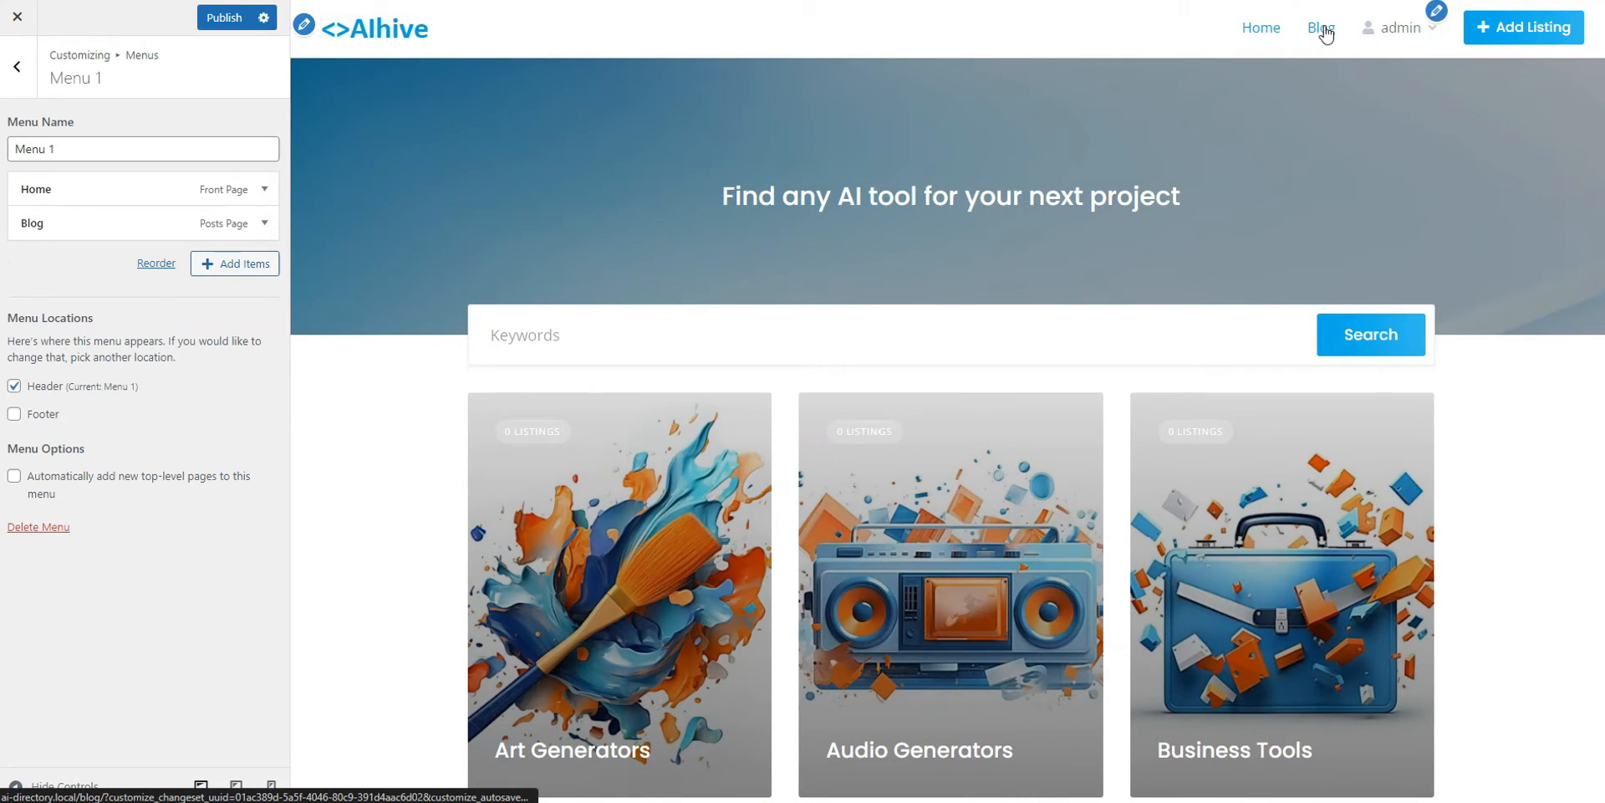
pyautogui.click(224, 23)
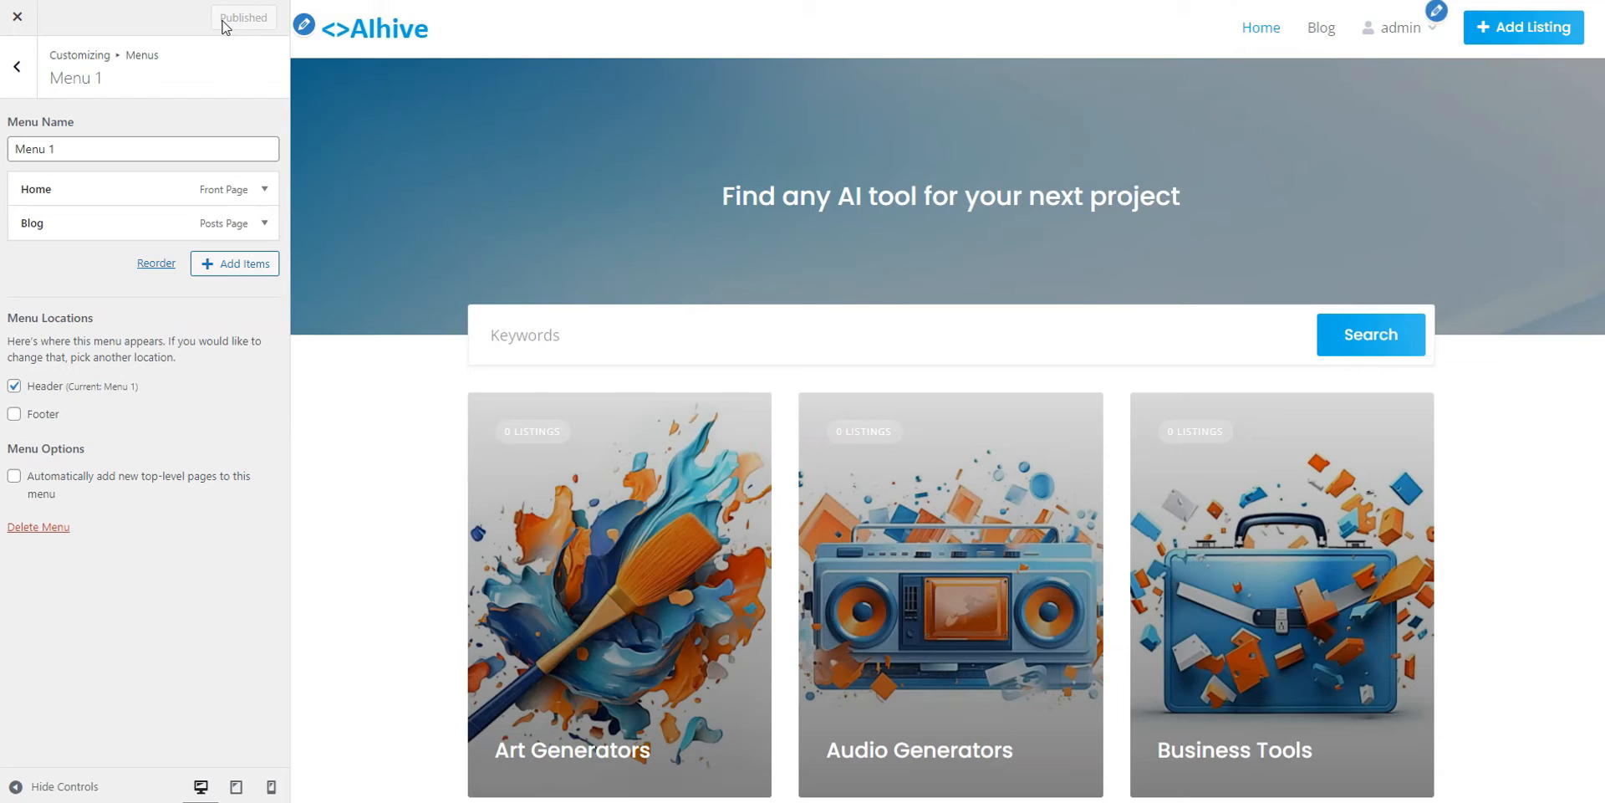
# Review the customizer's widget areas and the homepage preview down to its footer widgets
pyautogui.click(23, 66)
pyautogui.click(20, 87)
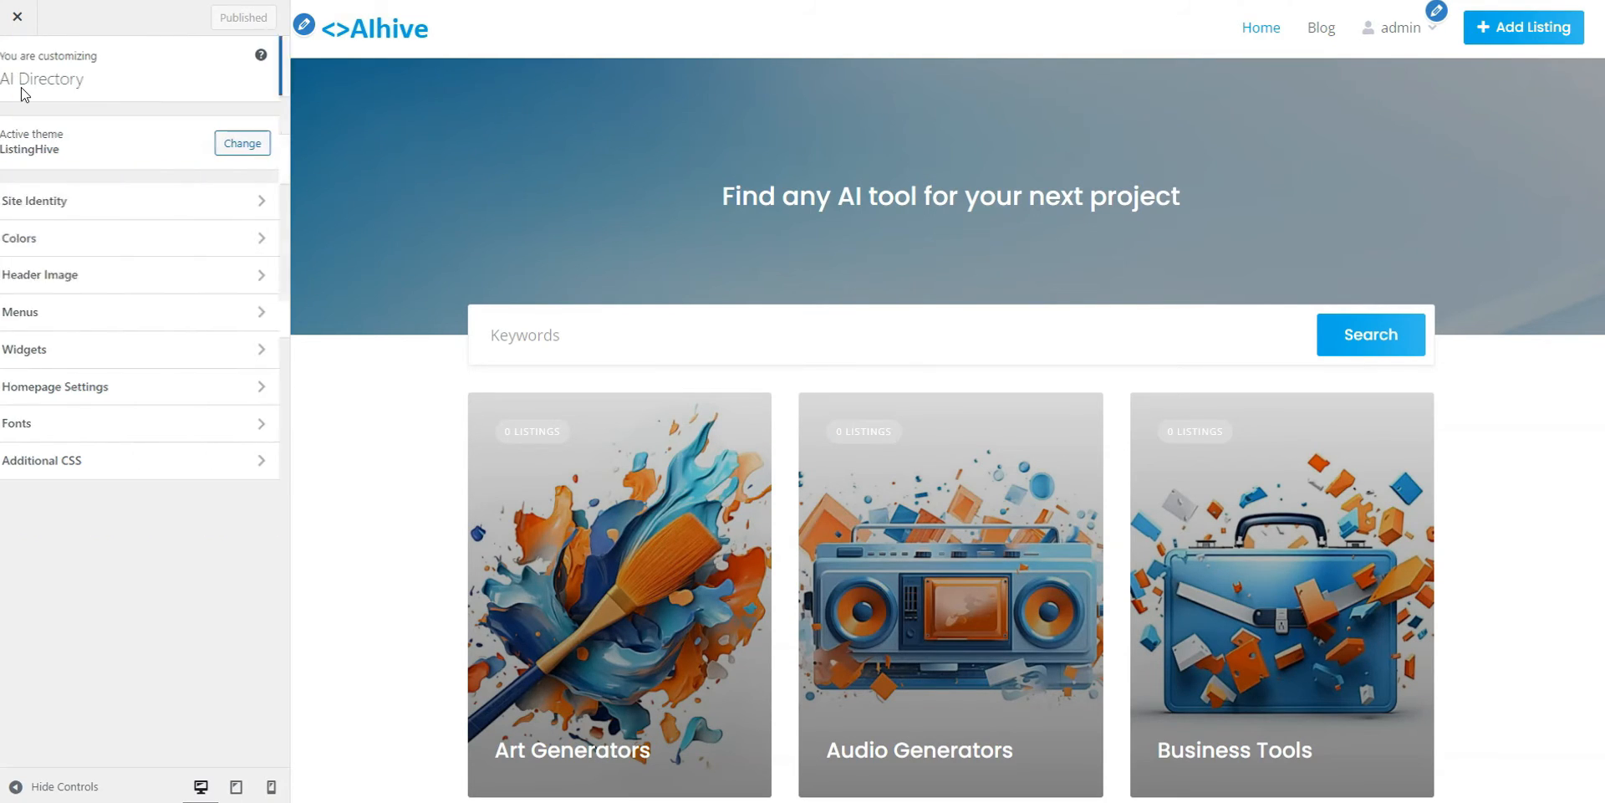
pyautogui.click(60, 353)
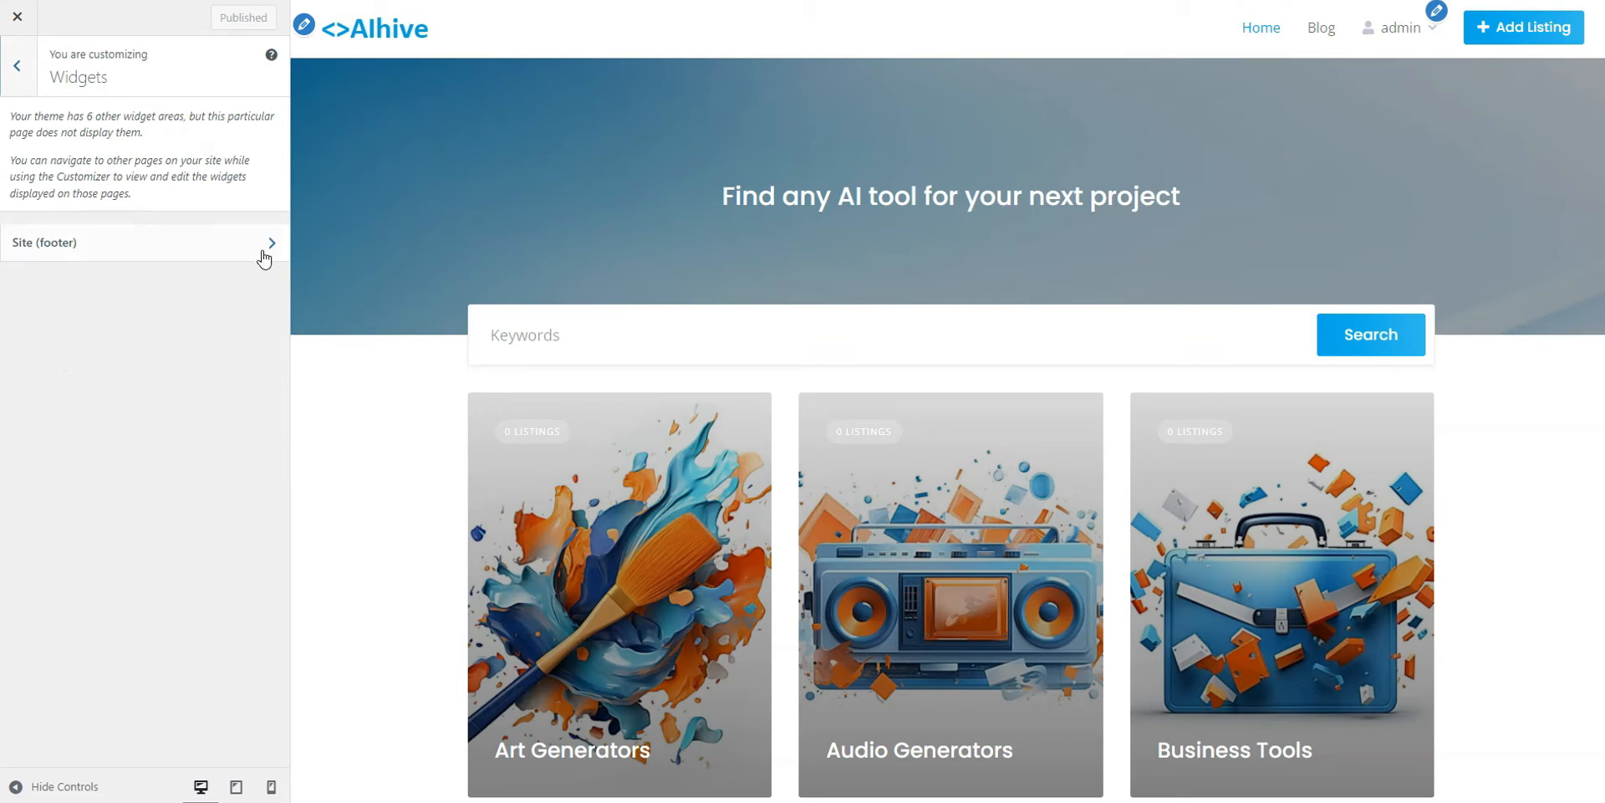
pyautogui.scroll(-12, 639, 577)
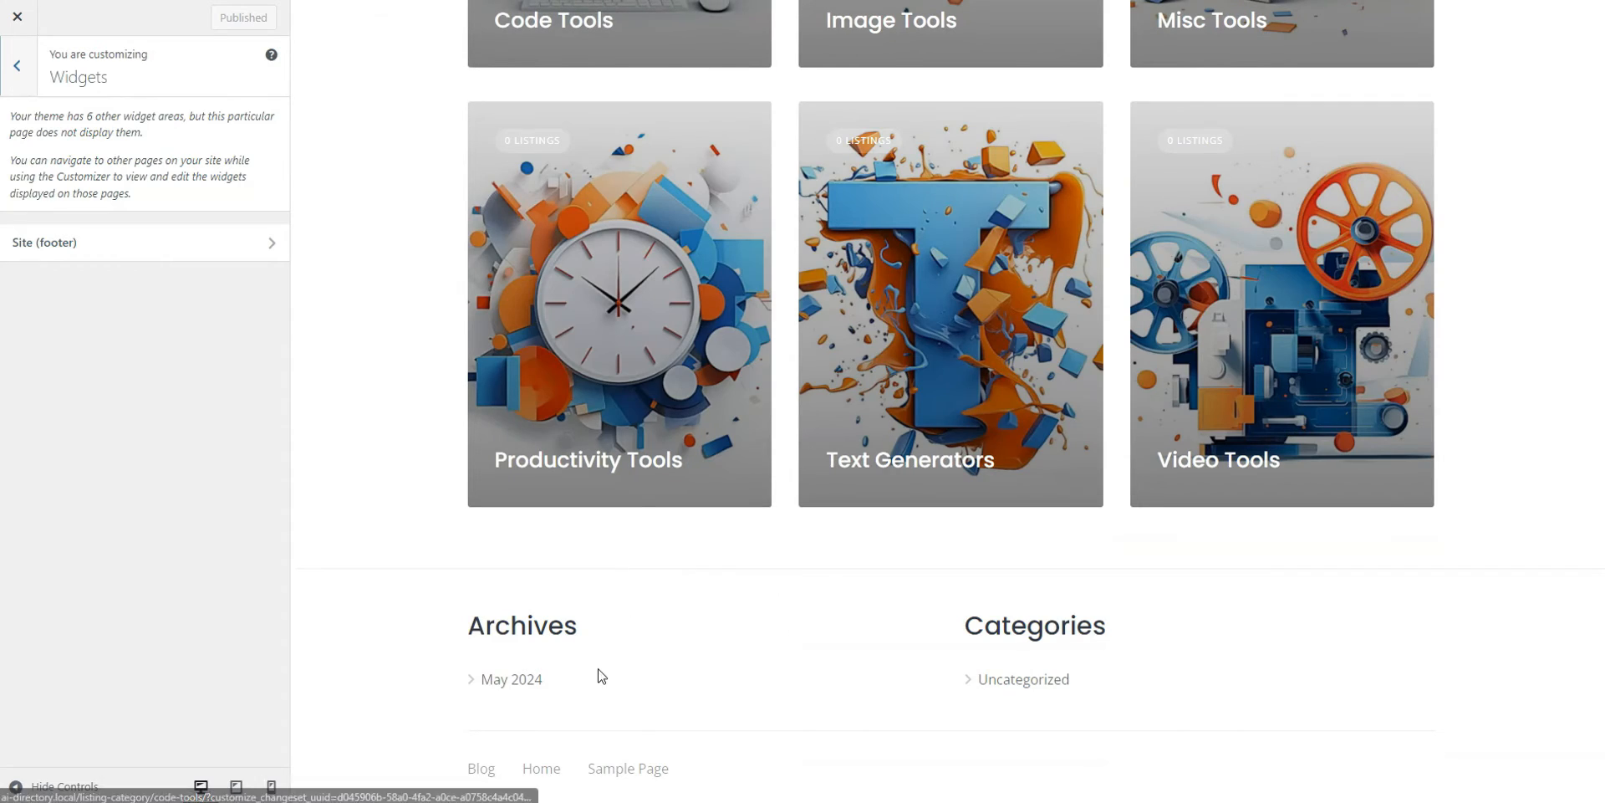
pyautogui.scroll(7, 595, 683)
pyautogui.scroll(5, 595, 693)
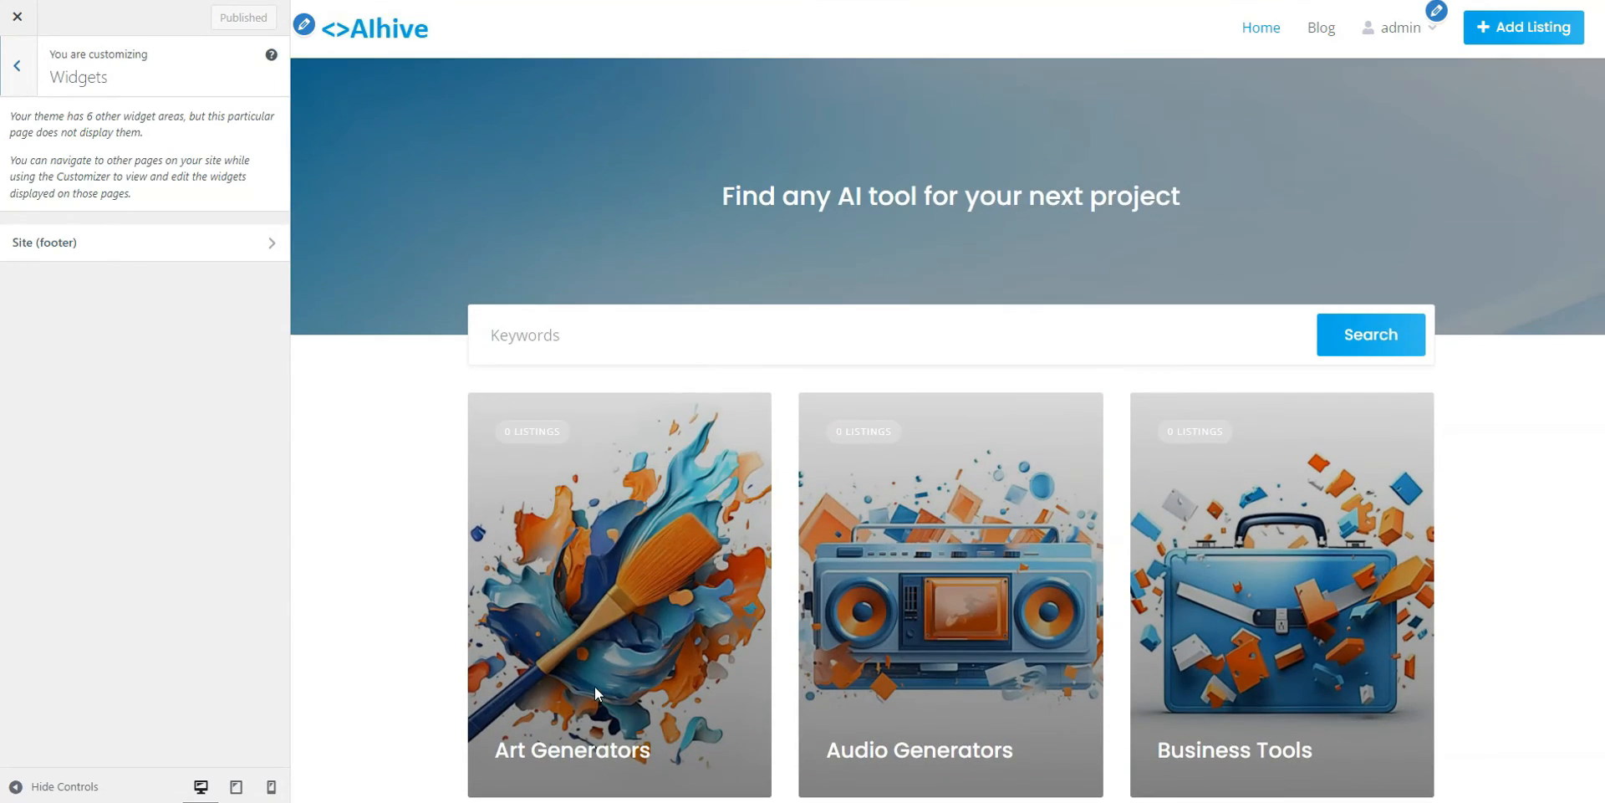
# Review the customizer's Homepage Settings and the available heading fonts, keeping Poppins
pyautogui.click(17, 83)
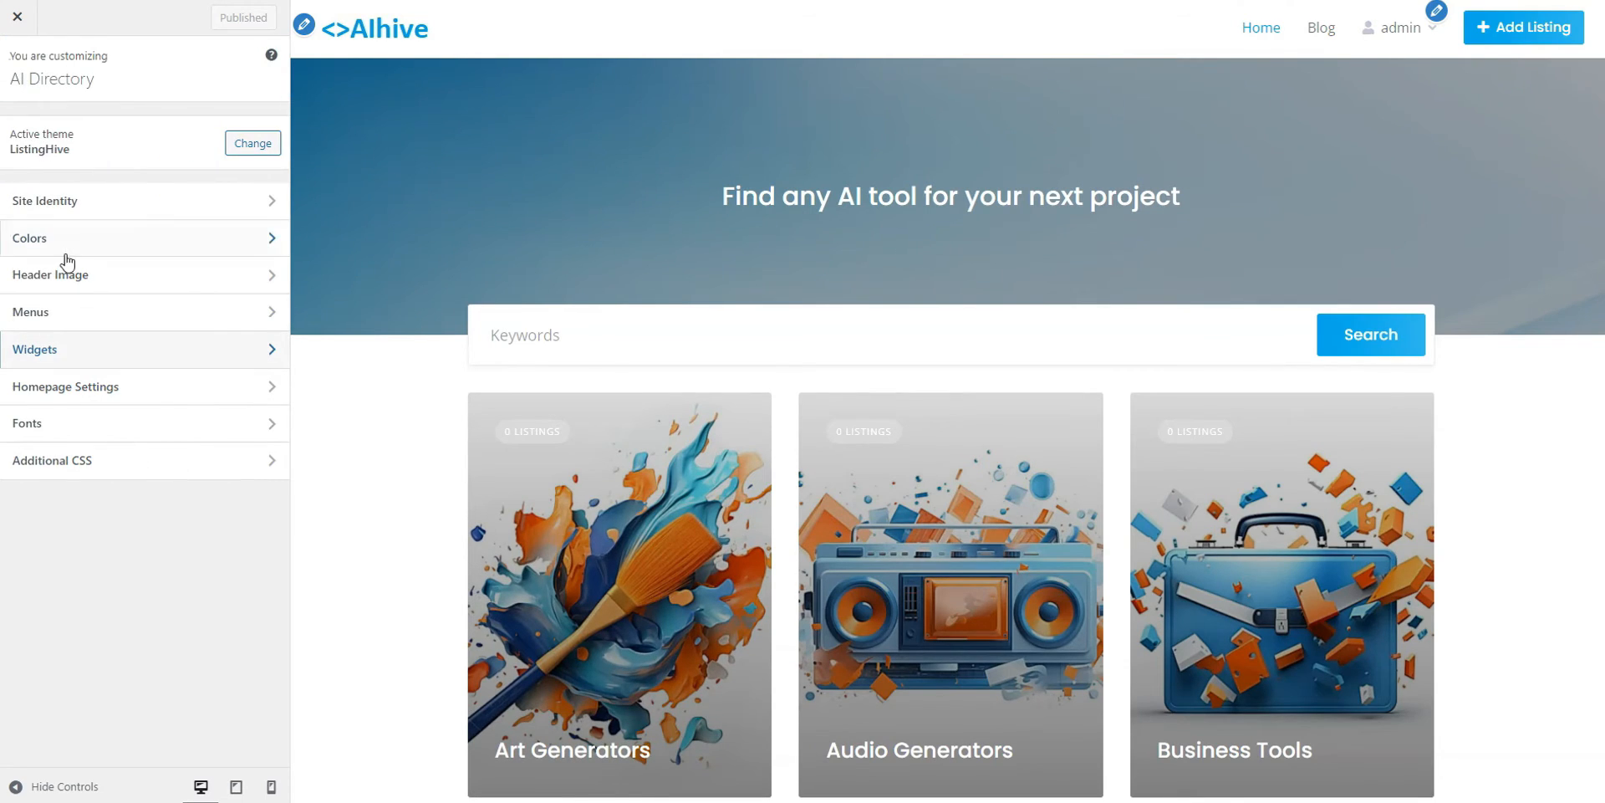
pyautogui.click(80, 393)
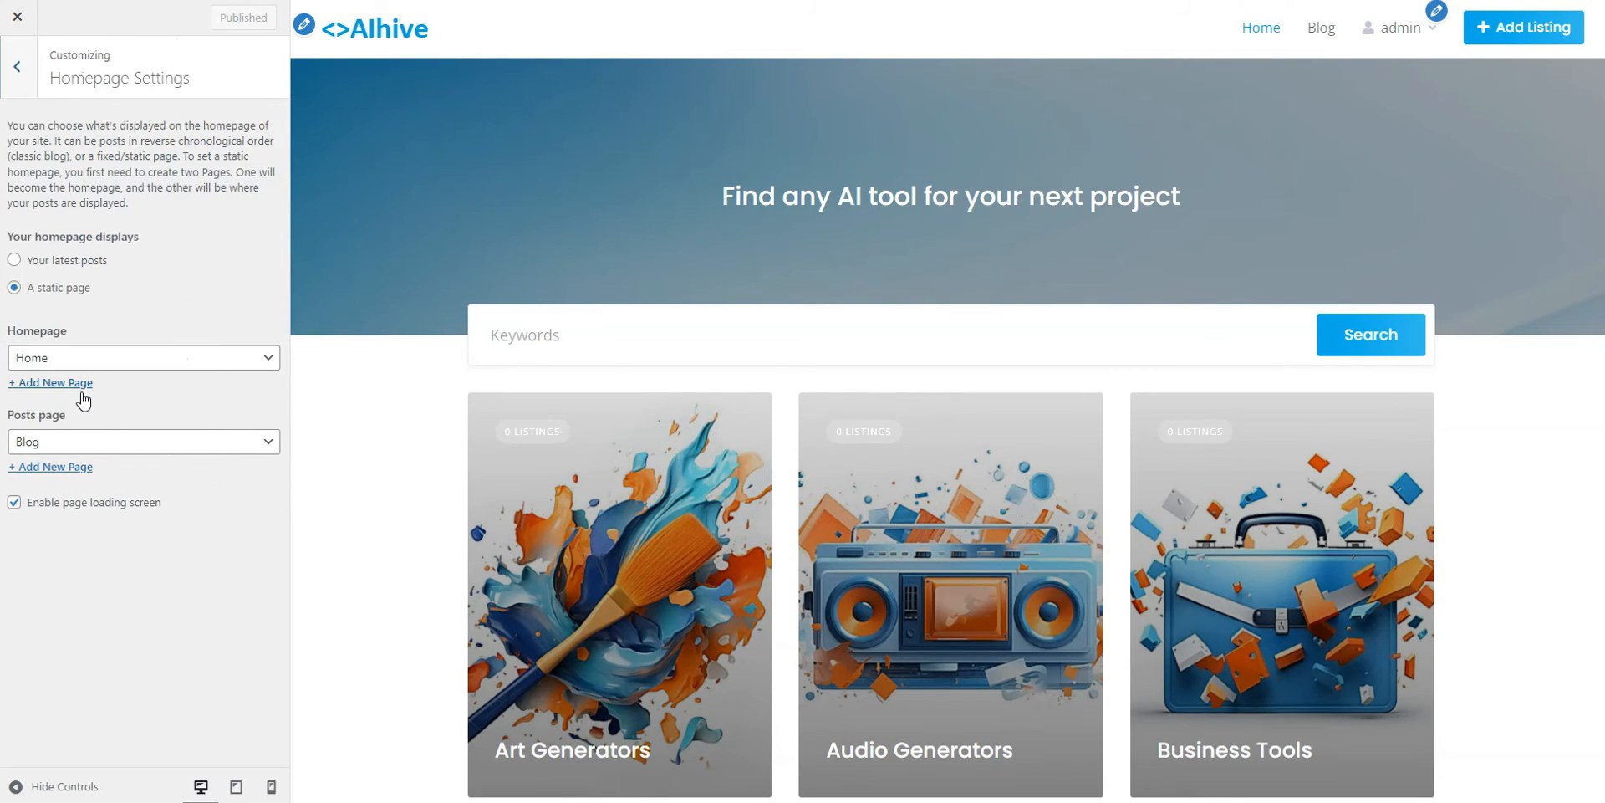
pyautogui.click(20, 94)
pyautogui.click(69, 426)
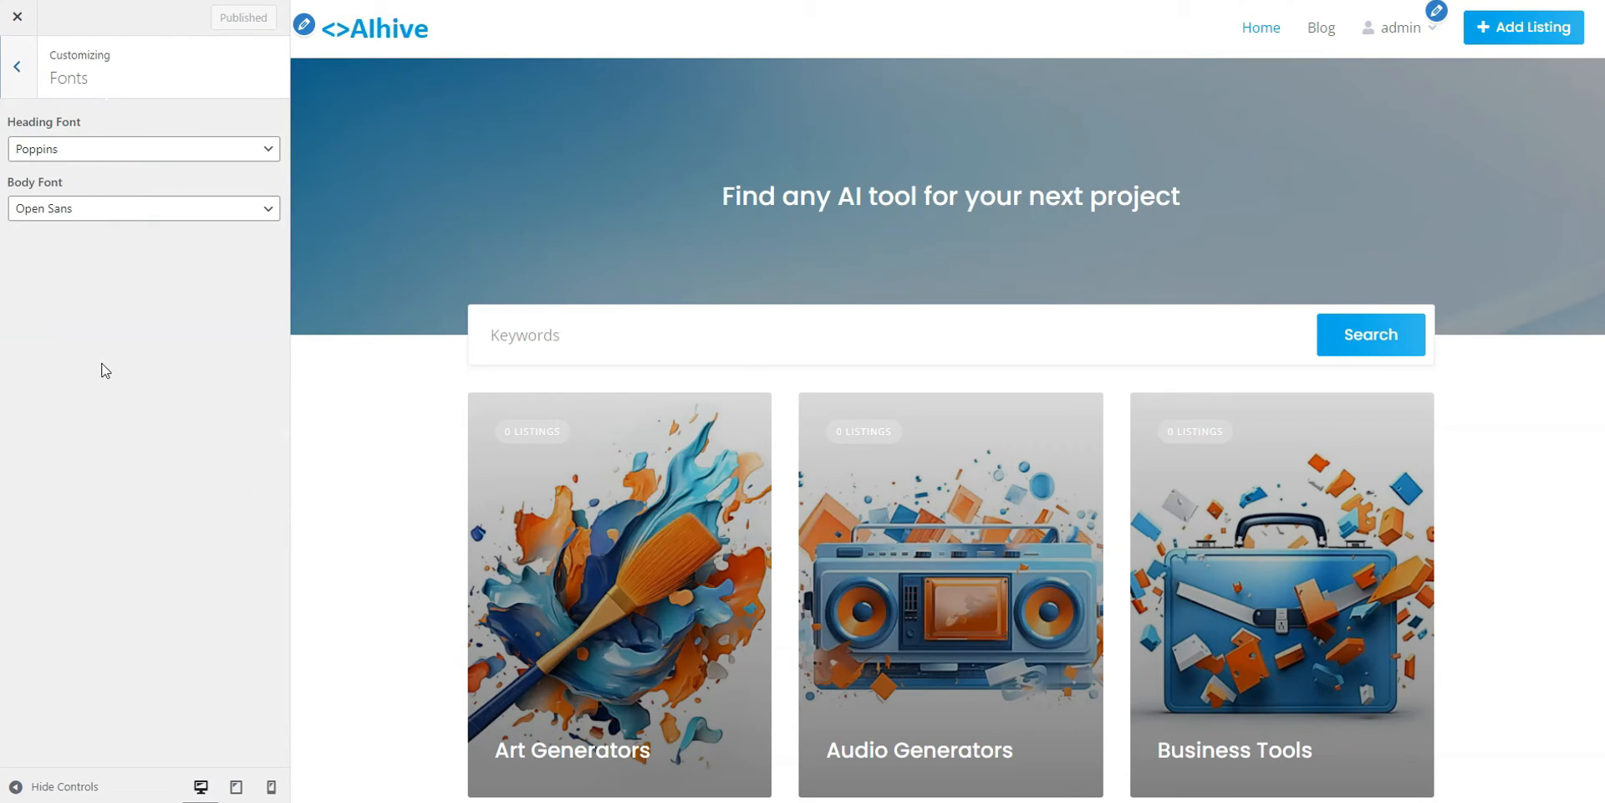
pyautogui.click(112, 153)
pyautogui.scroll(-2, 150, 338)
pyautogui.scroll(-1, 147, 340)
pyautogui.click(150, 577)
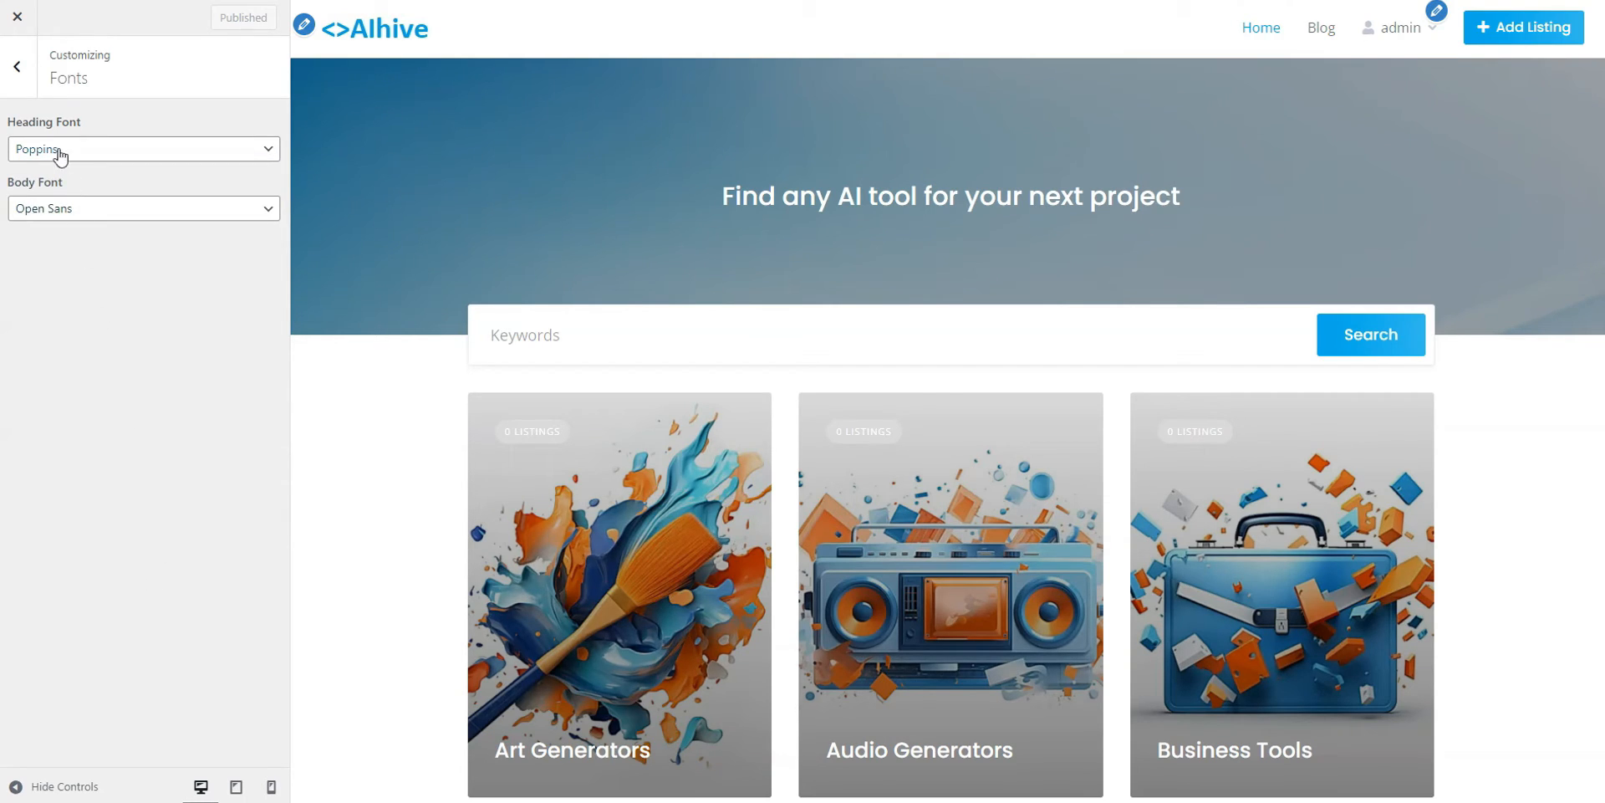
# Examine the customizer's Additional CSS section with its instructions and code editor
pyautogui.click(16, 66)
pyautogui.click(111, 455)
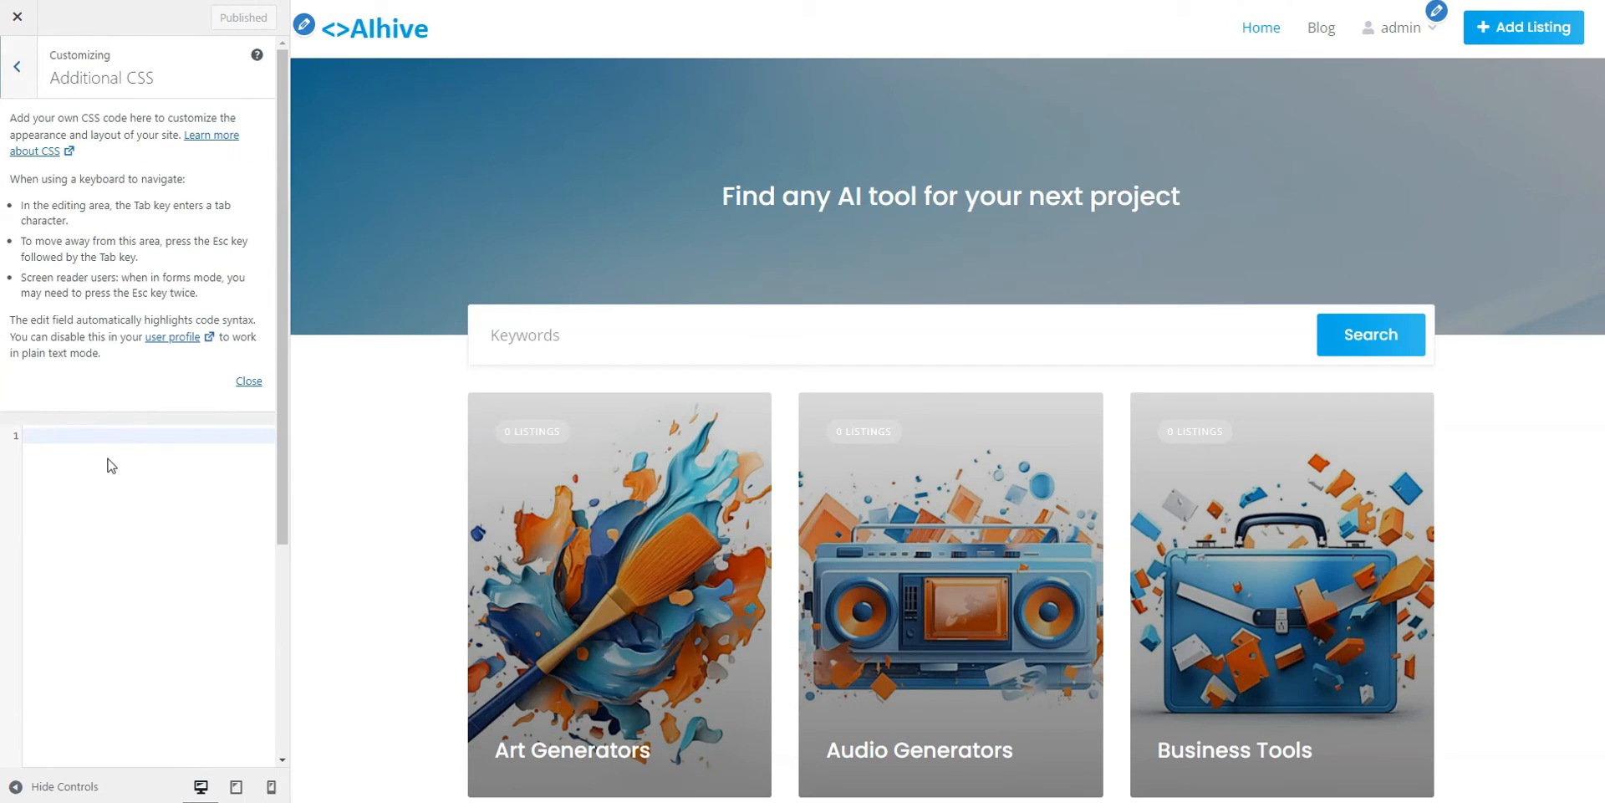
pyautogui.scroll(-1, 117, 473)
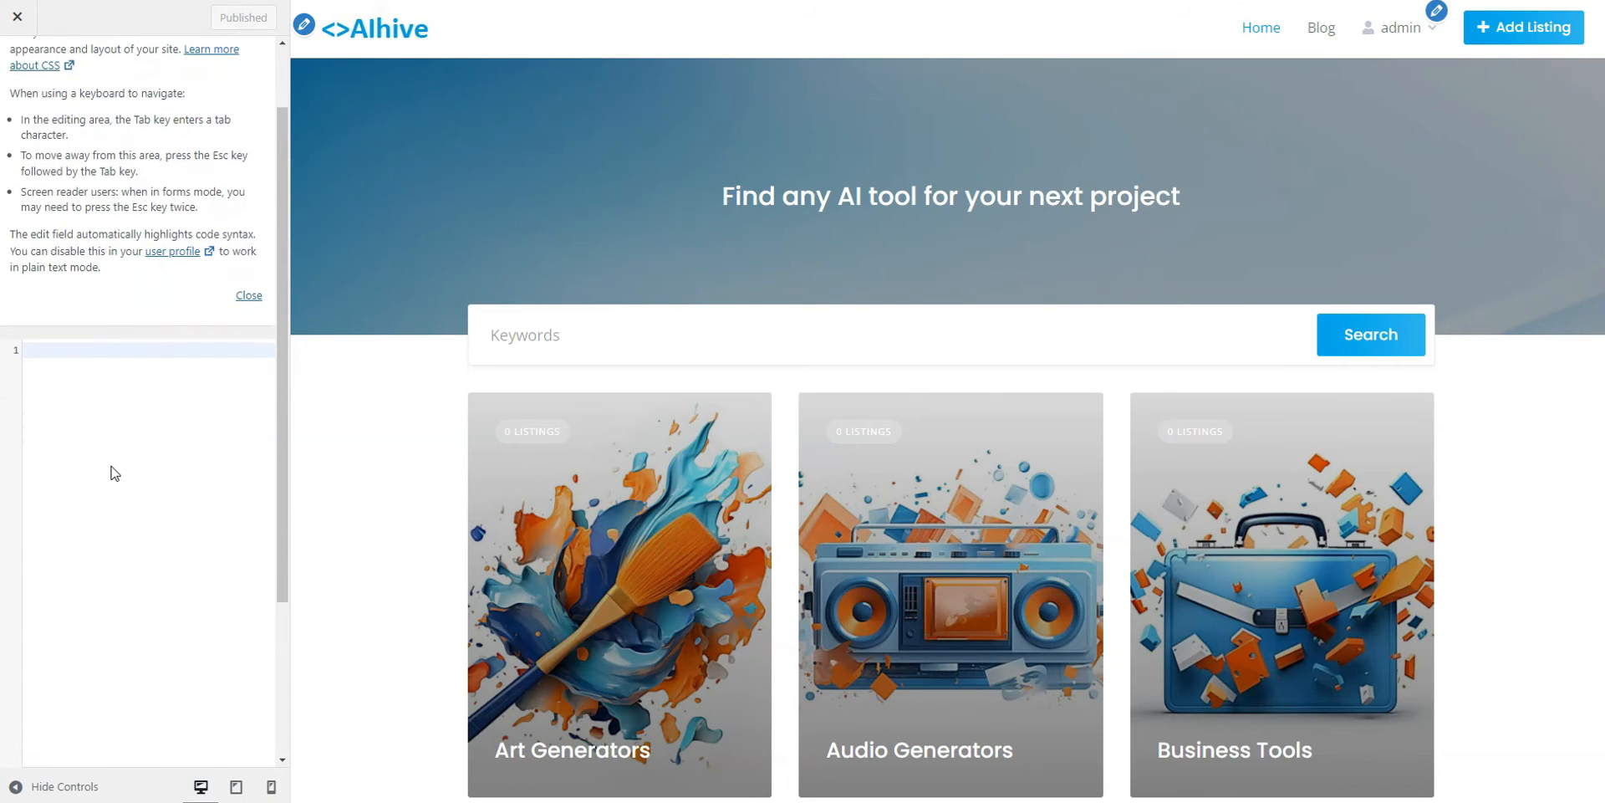
pyautogui.scroll(1, 115, 473)
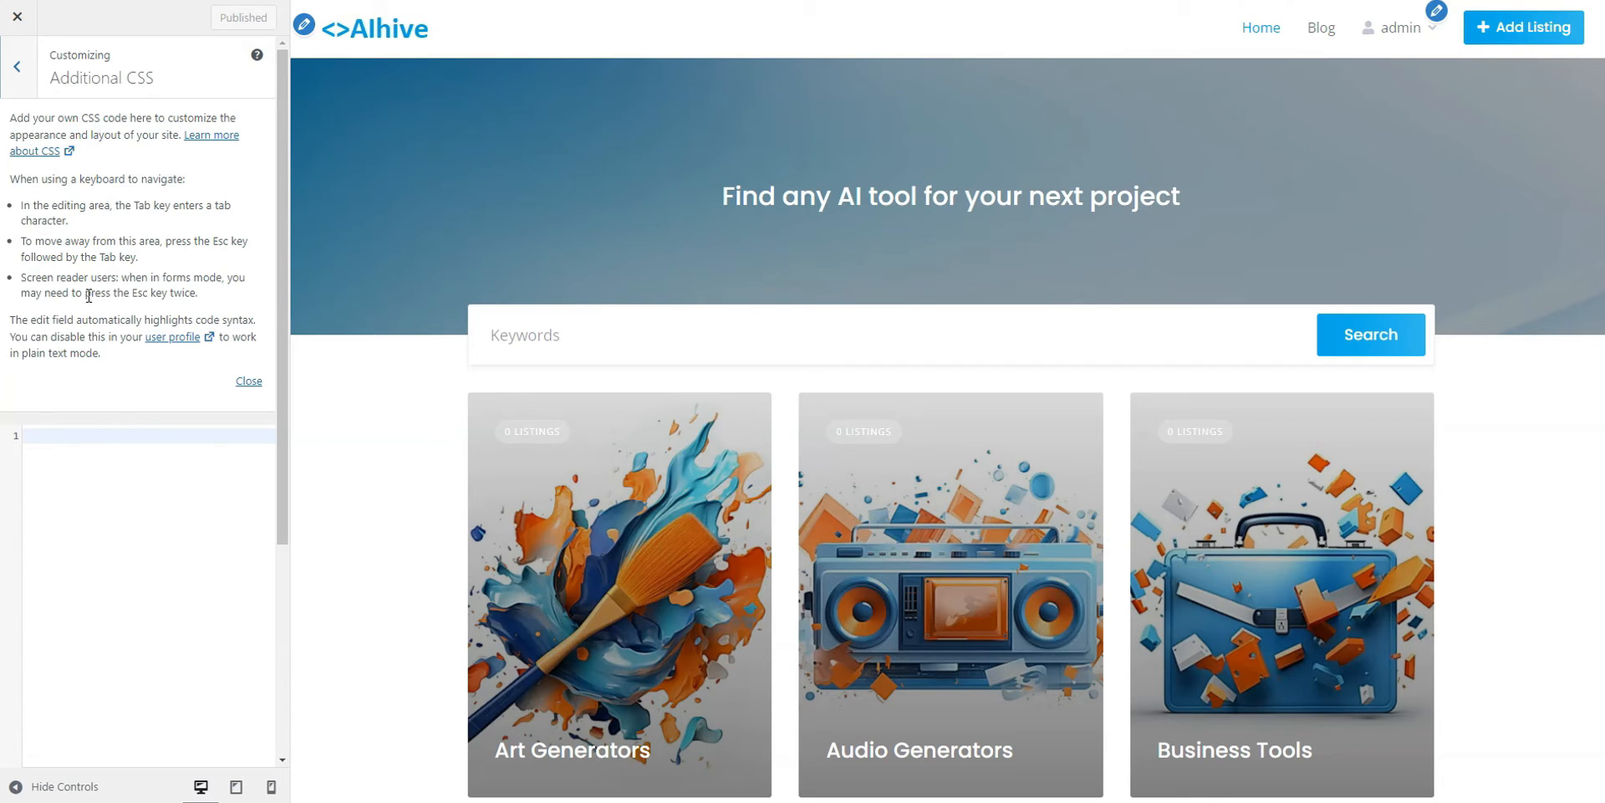
# Close the customizer and review the live homepage's logo, header image, menu and category grid
pyautogui.click(17, 19)
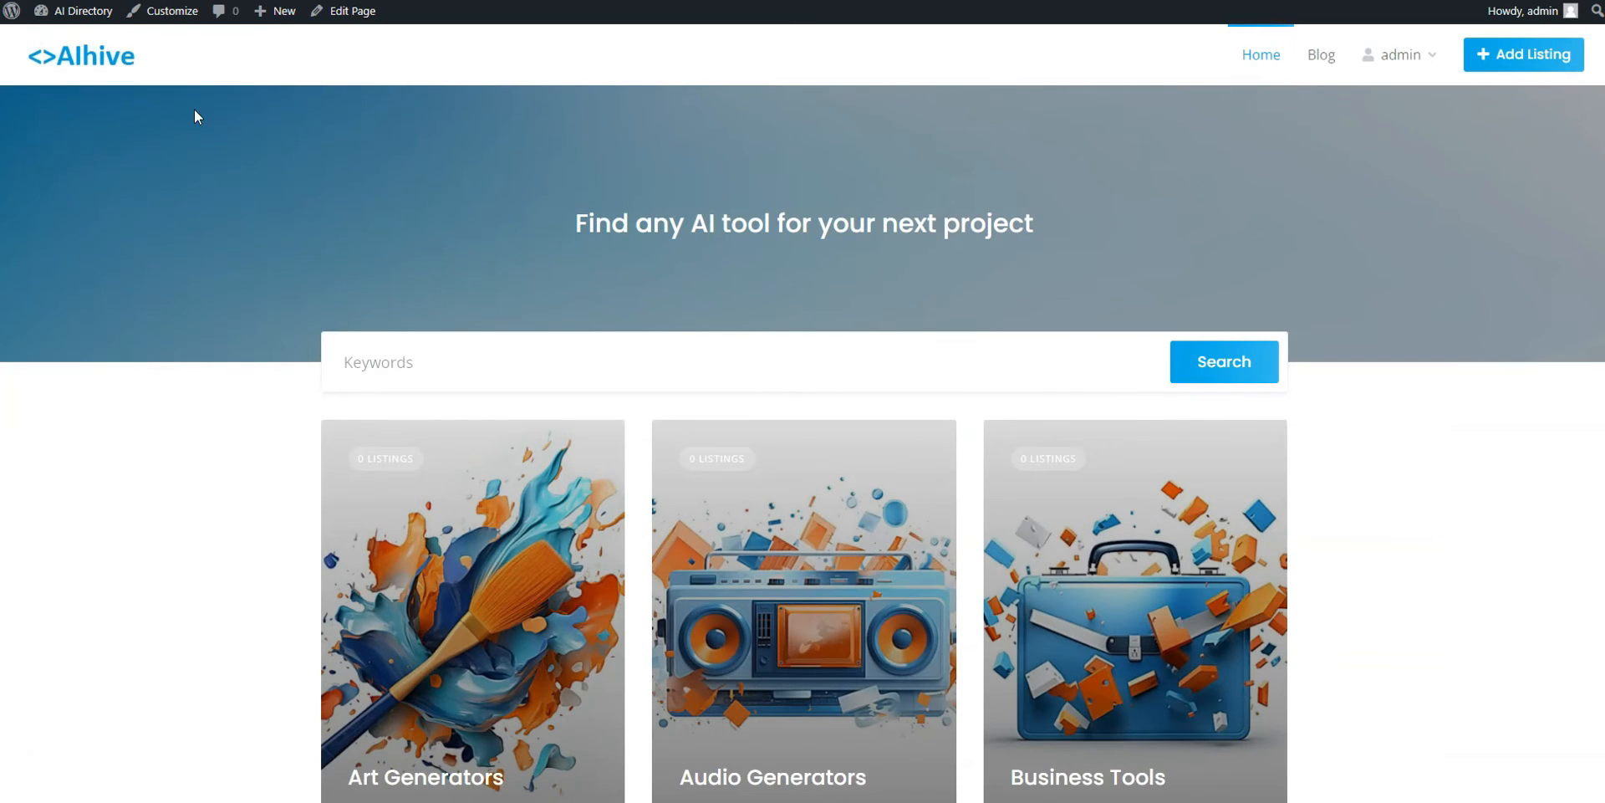
pyautogui.scroll(-3, 1476, 468)
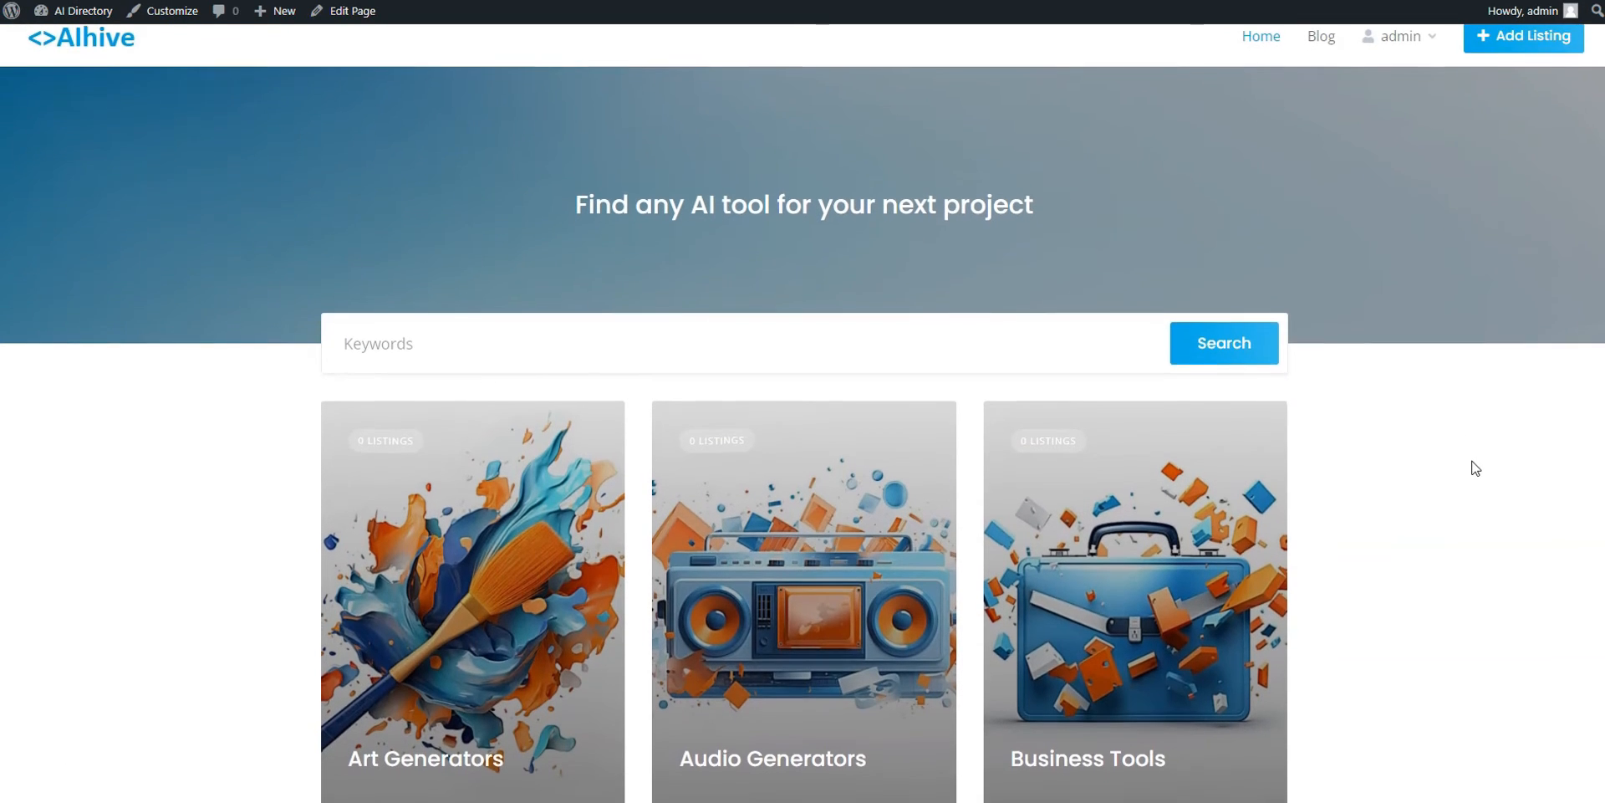
pyautogui.scroll(-3, 1476, 468)
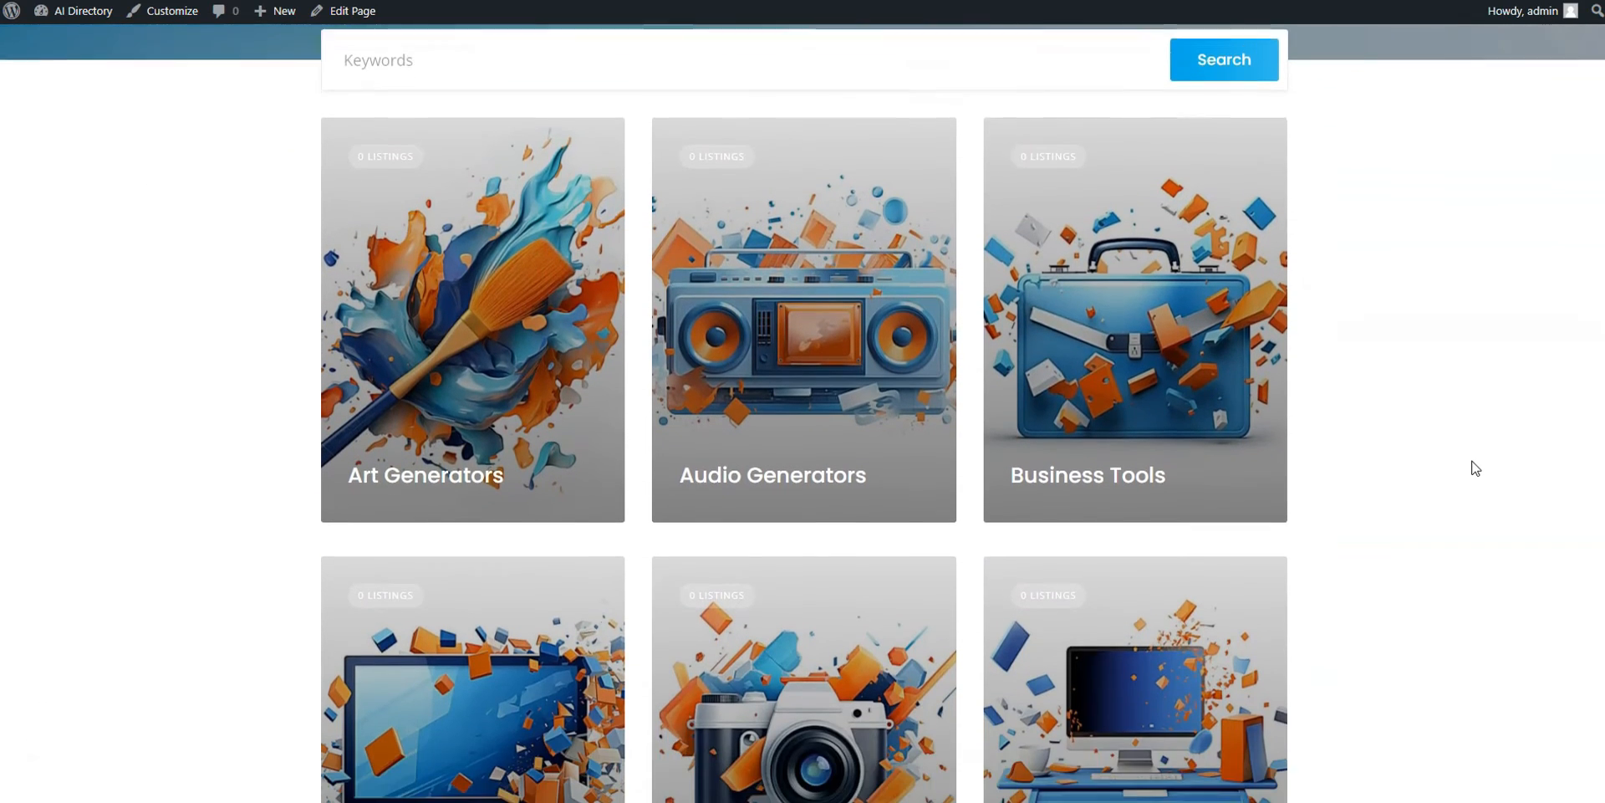
pyautogui.scroll(-2, 1476, 468)
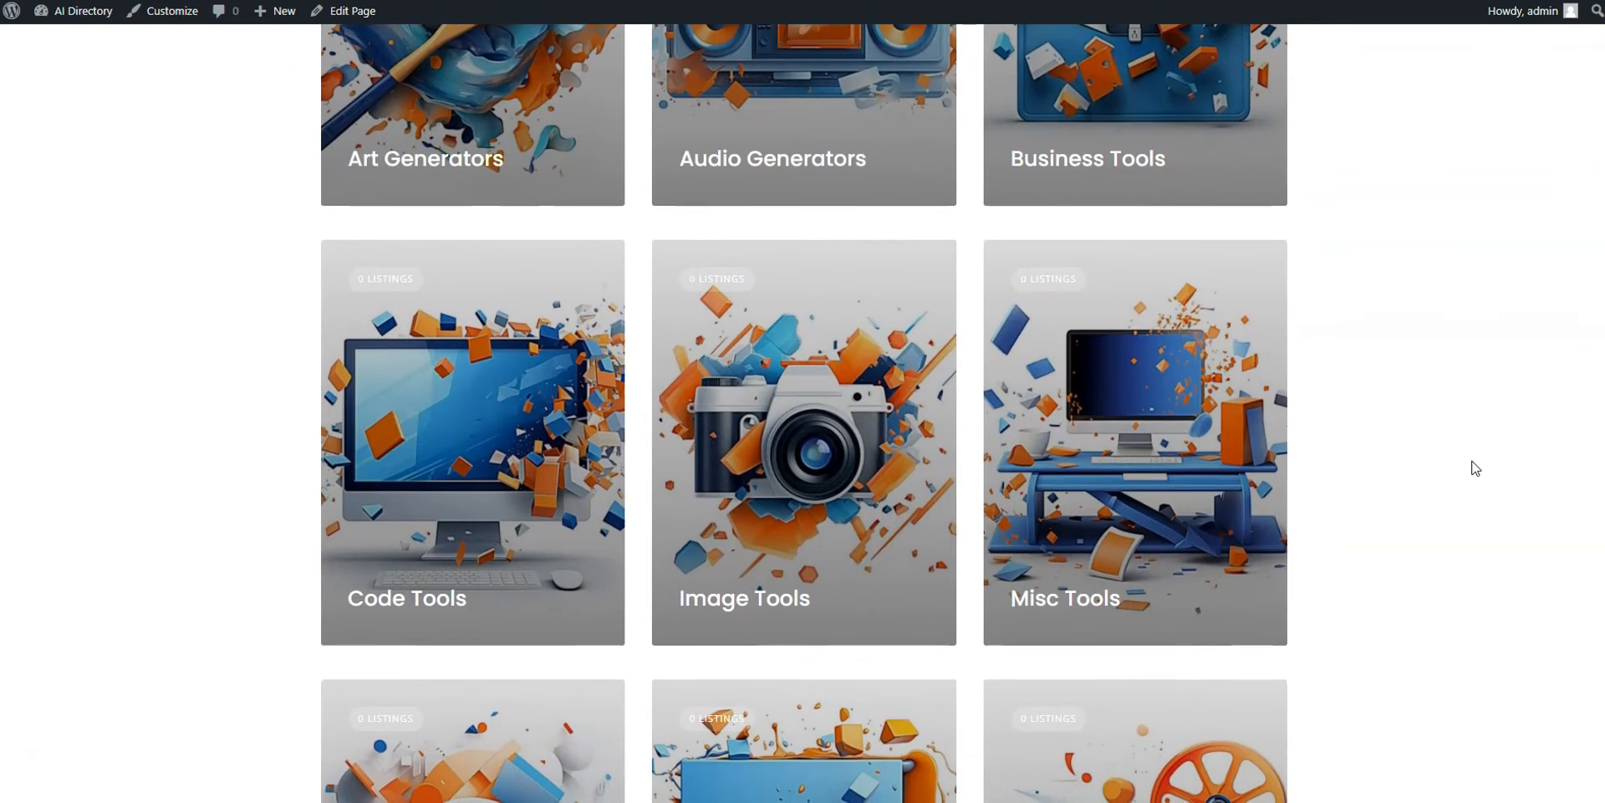
pyautogui.scroll(-2, 1475, 468)
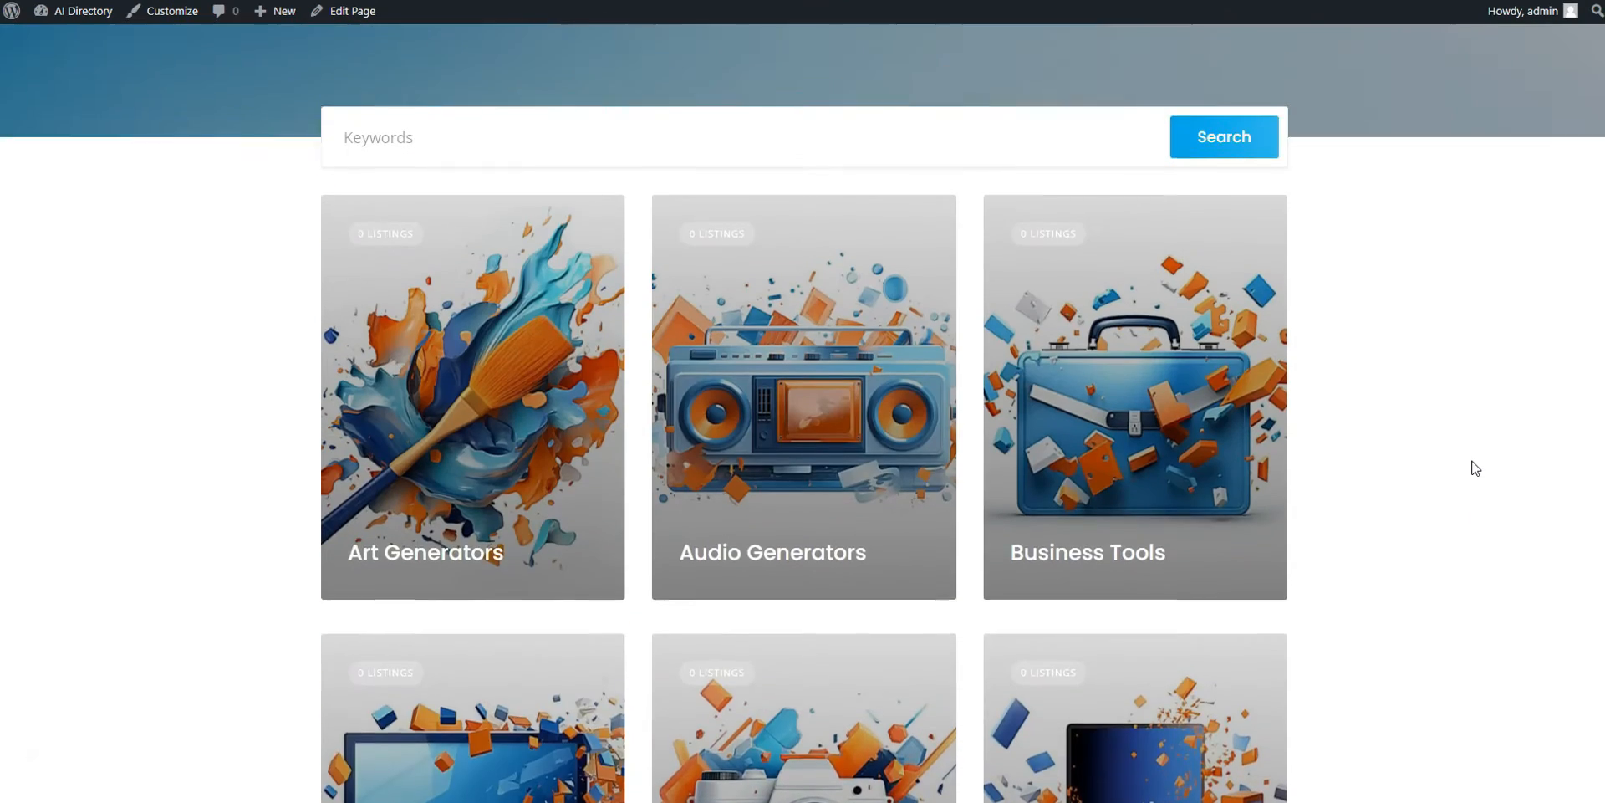
pyautogui.scroll(3, 1475, 469)
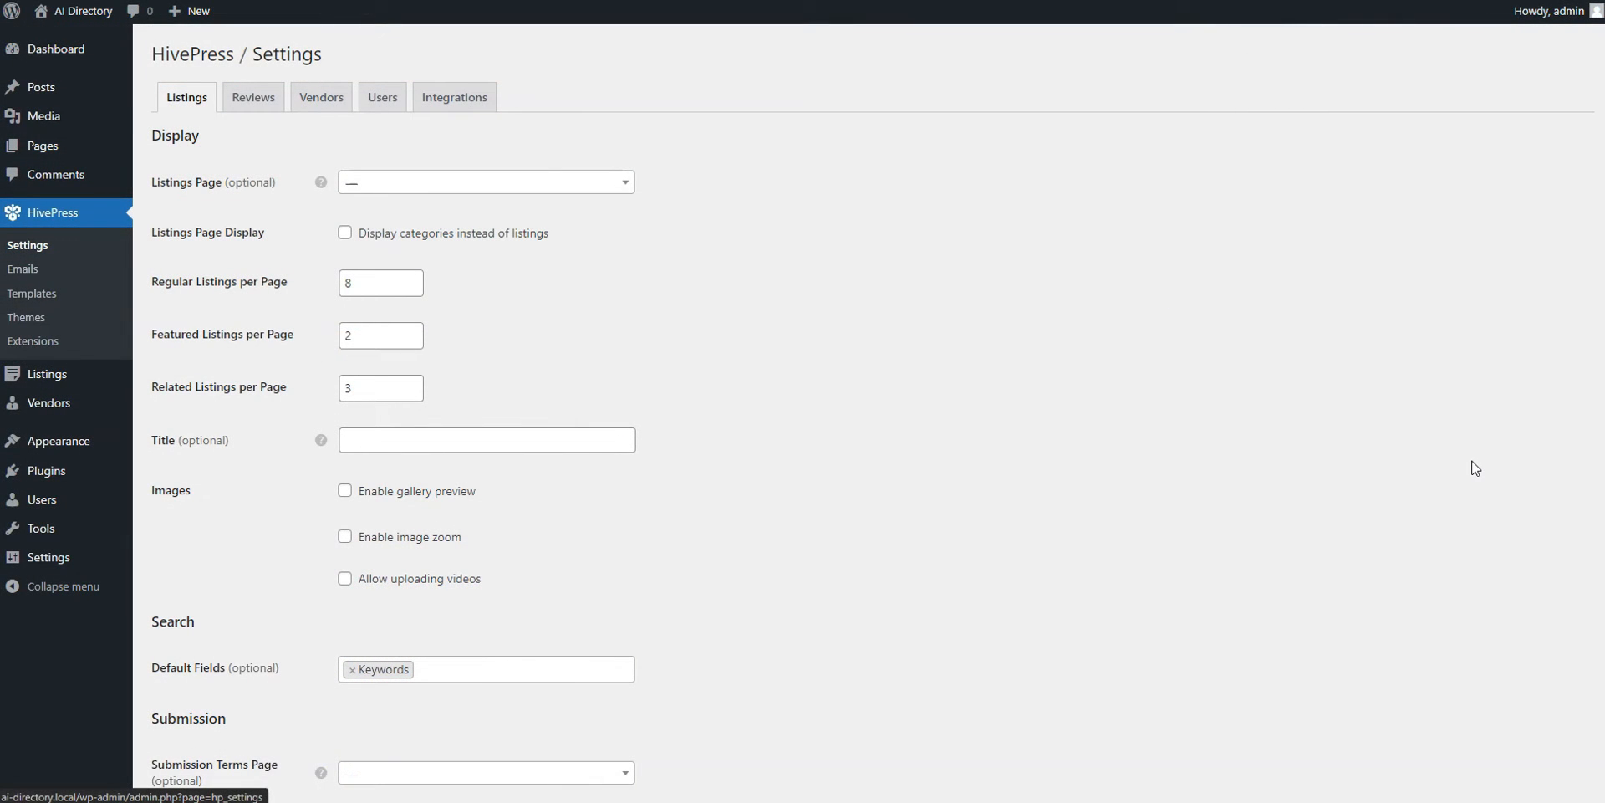
# Review the listing settings down to the expiration options, switching the permission to submit new listings off and back on
pyautogui.scroll(-5, 1476, 468)
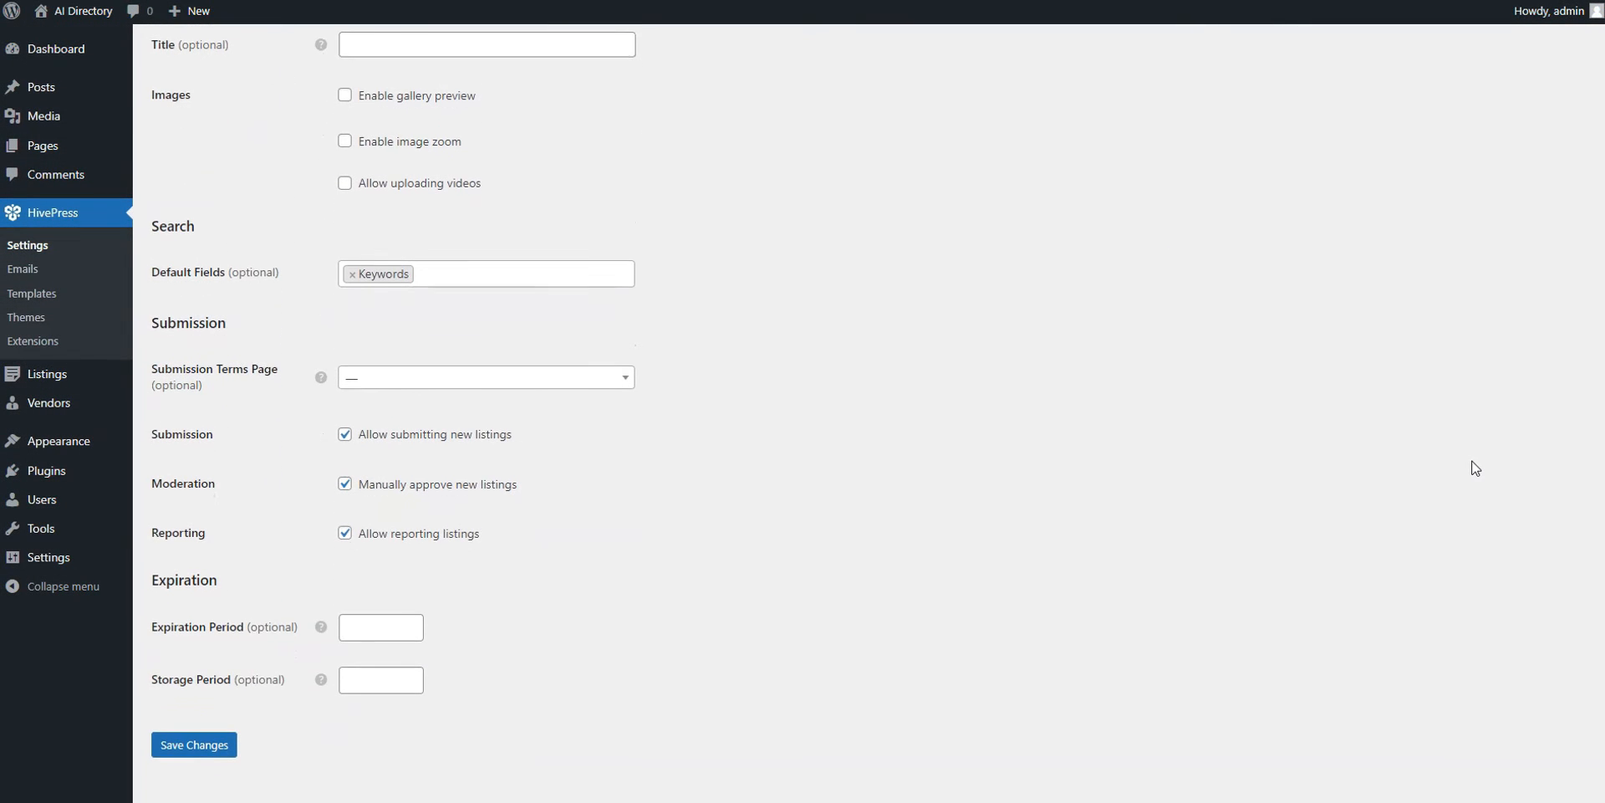
pyautogui.press('space')
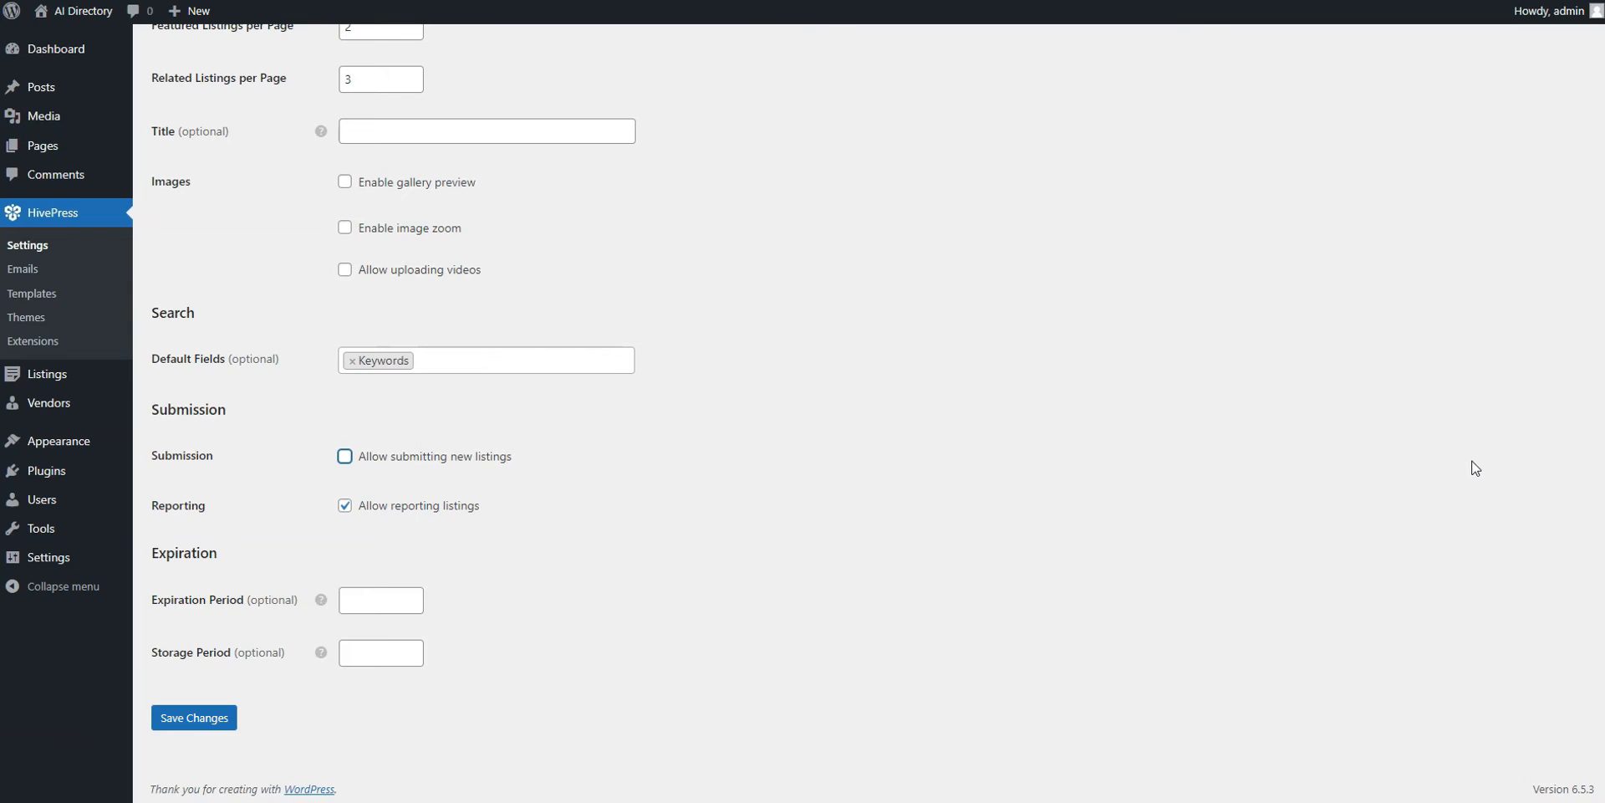
pyautogui.press('space')
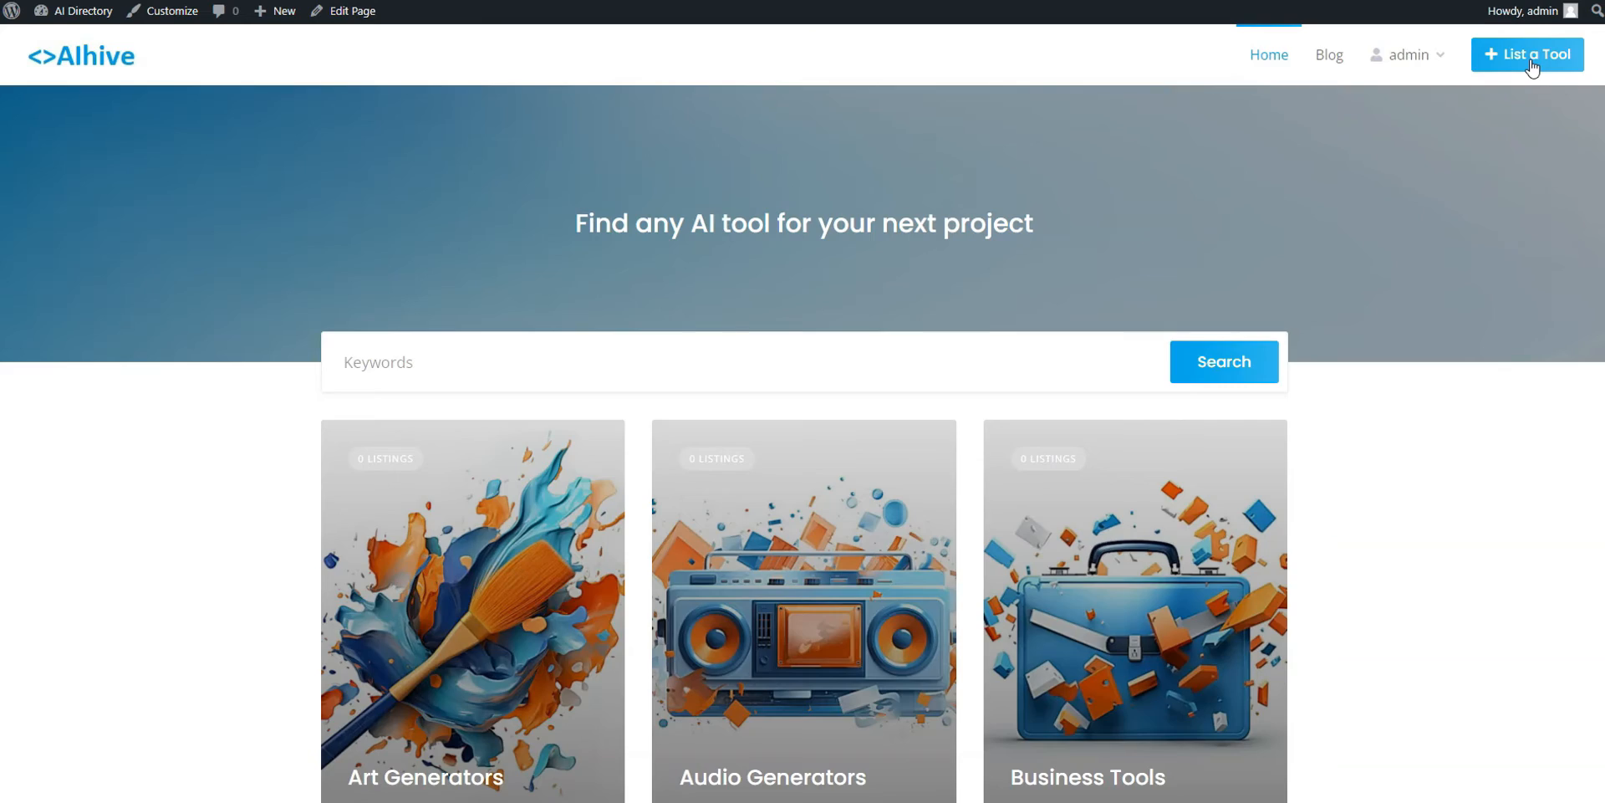
# Open the tool submission form, review its fields, and submit the completed Midjourney listing in the Image Tools category
pyautogui.click(1530, 55)
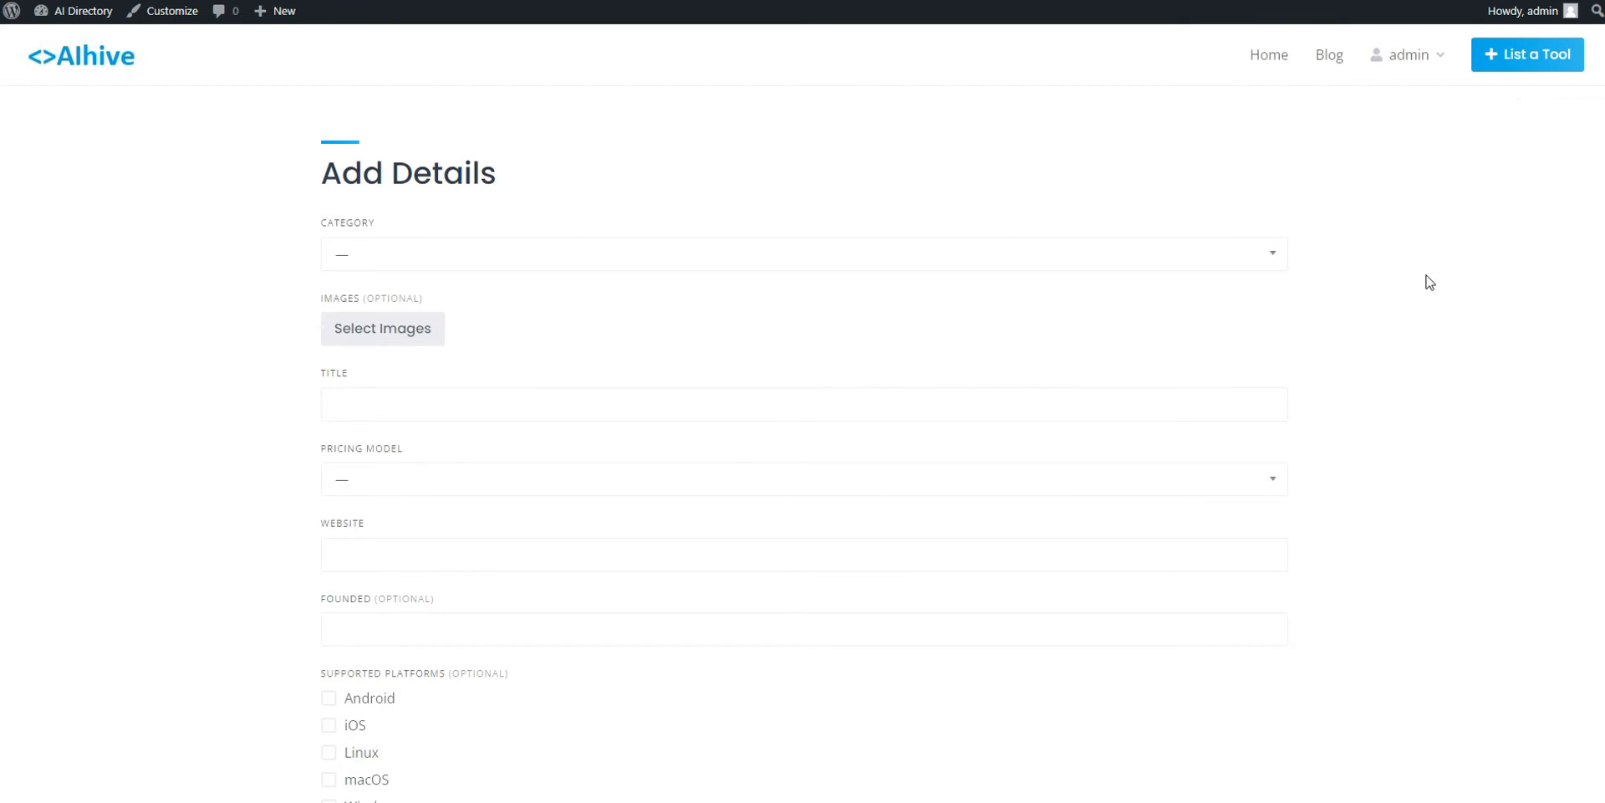
pyautogui.scroll(-5, 1421, 283)
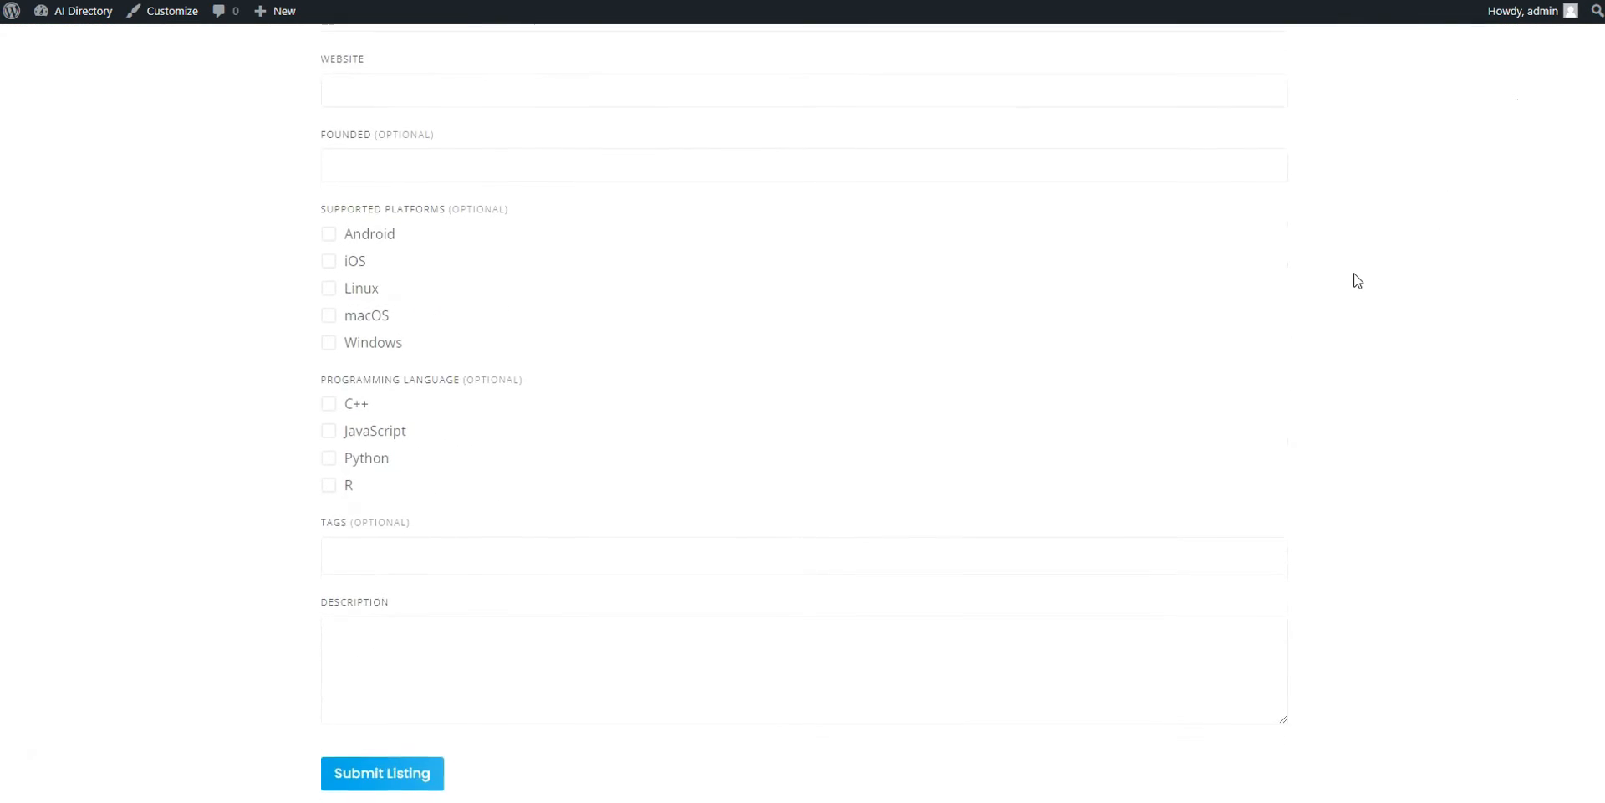
pyautogui.scroll(3, 1358, 281)
pyautogui.scroll(3, 1358, 281)
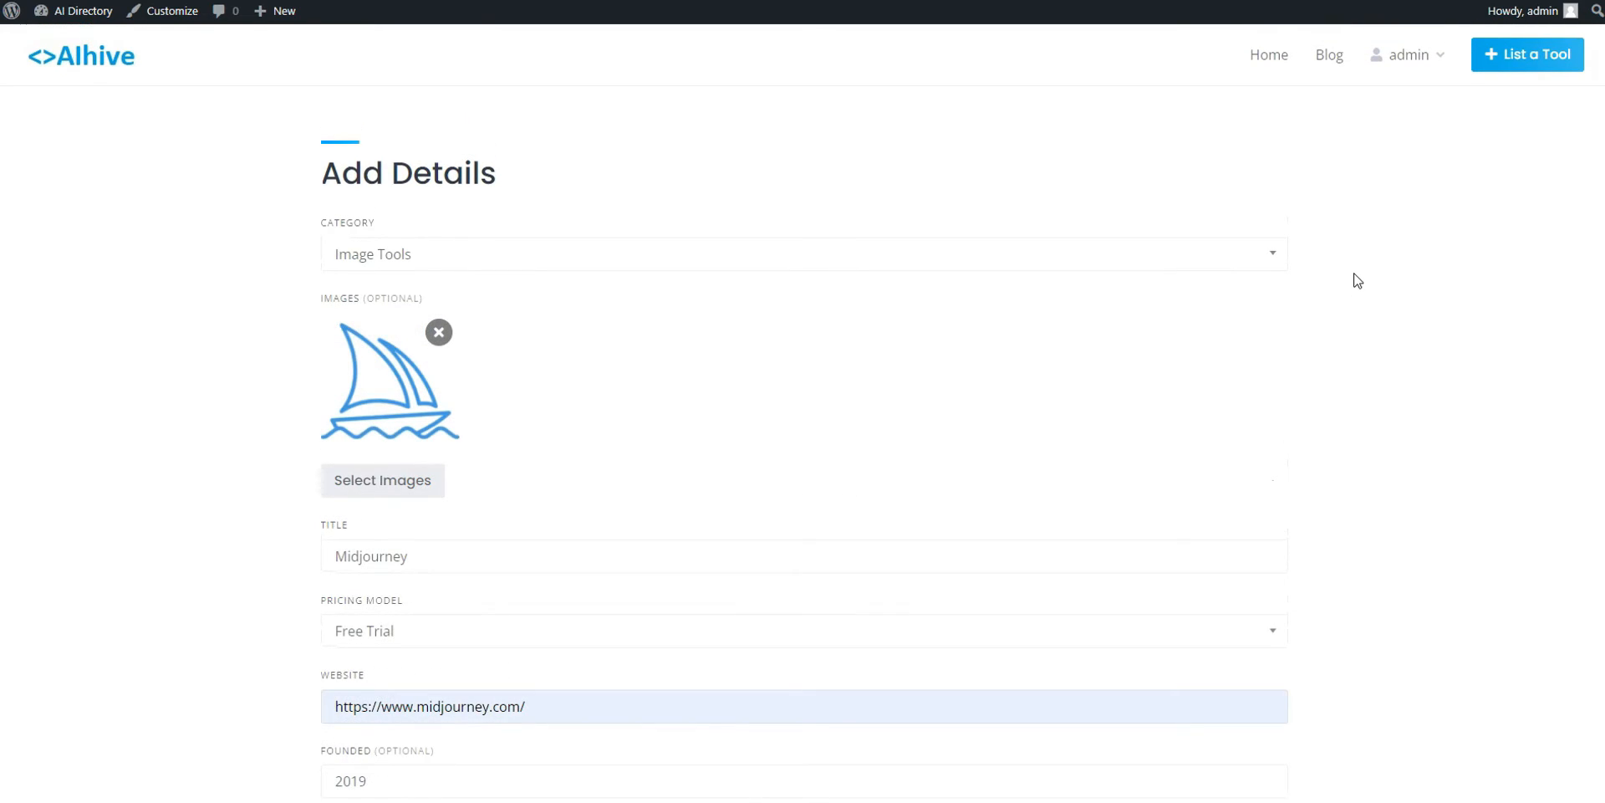
pyautogui.scroll(-12, 1358, 280)
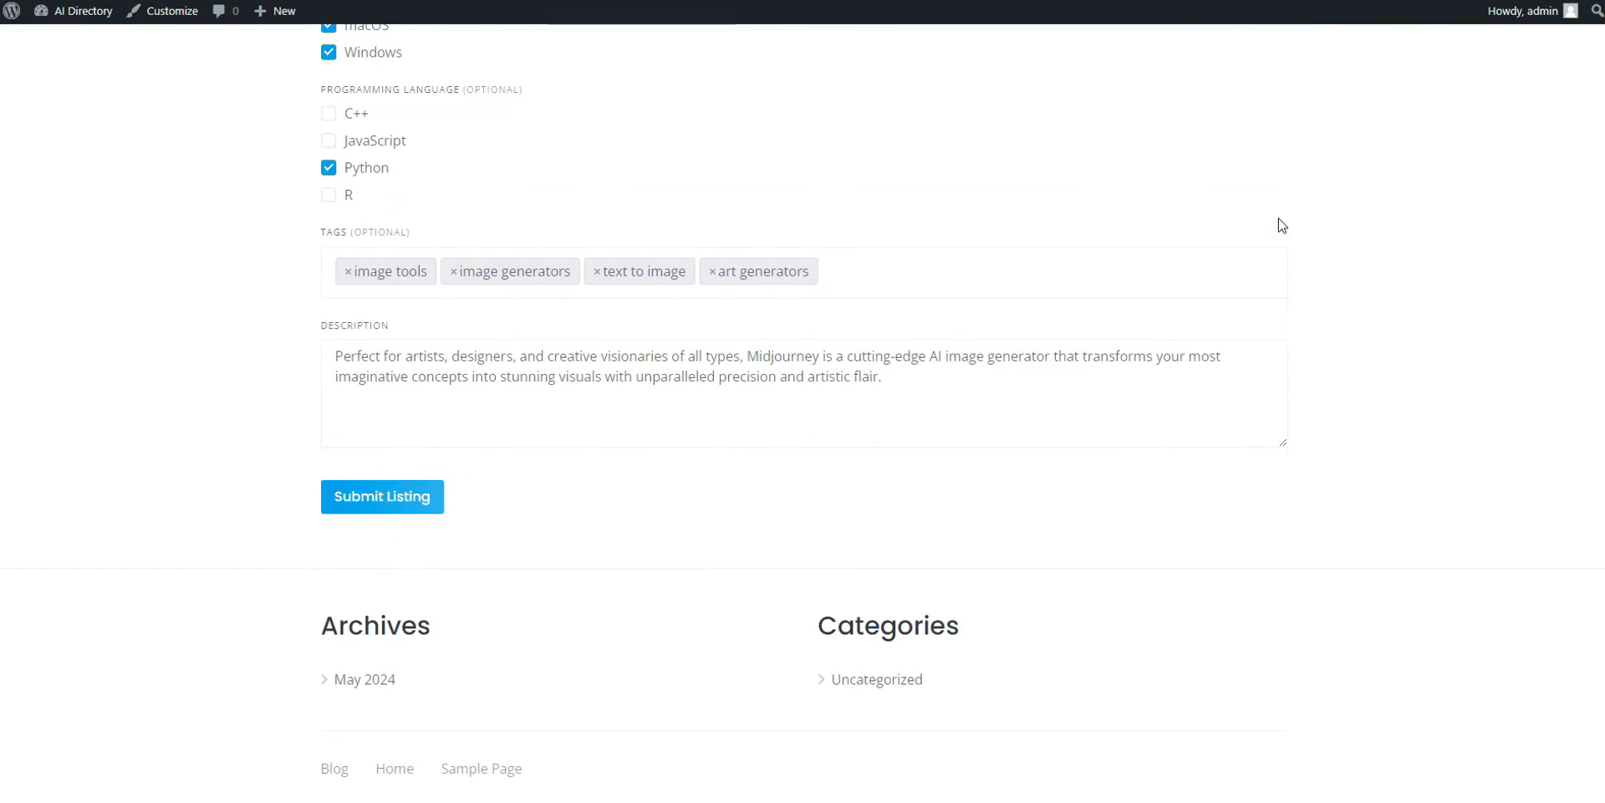
pyautogui.click(398, 503)
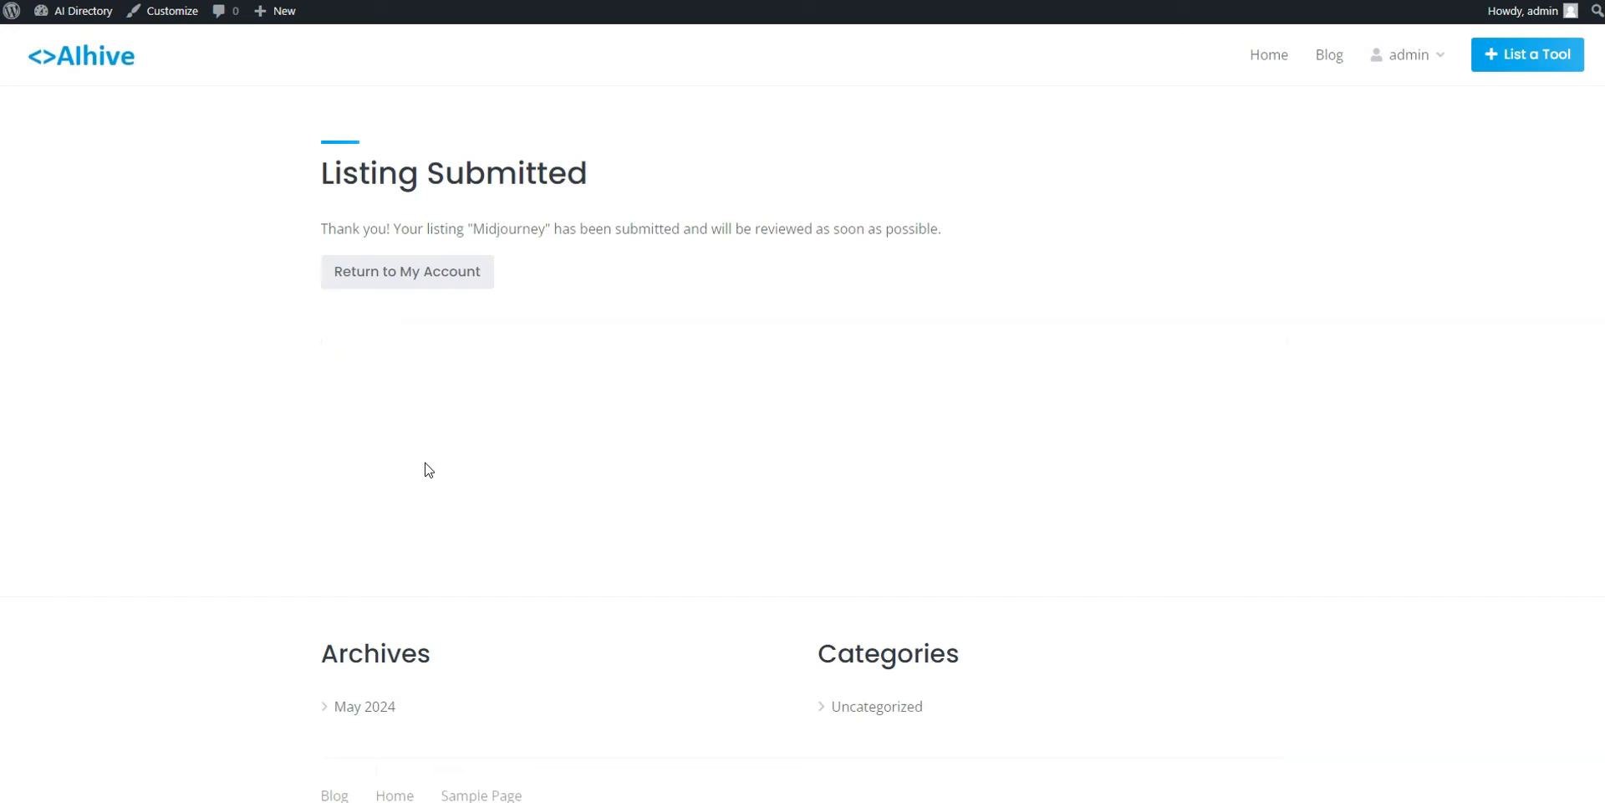
# Return to the admin dashboard and publish the pending Midjourney listing
pyautogui.click(76, 11)
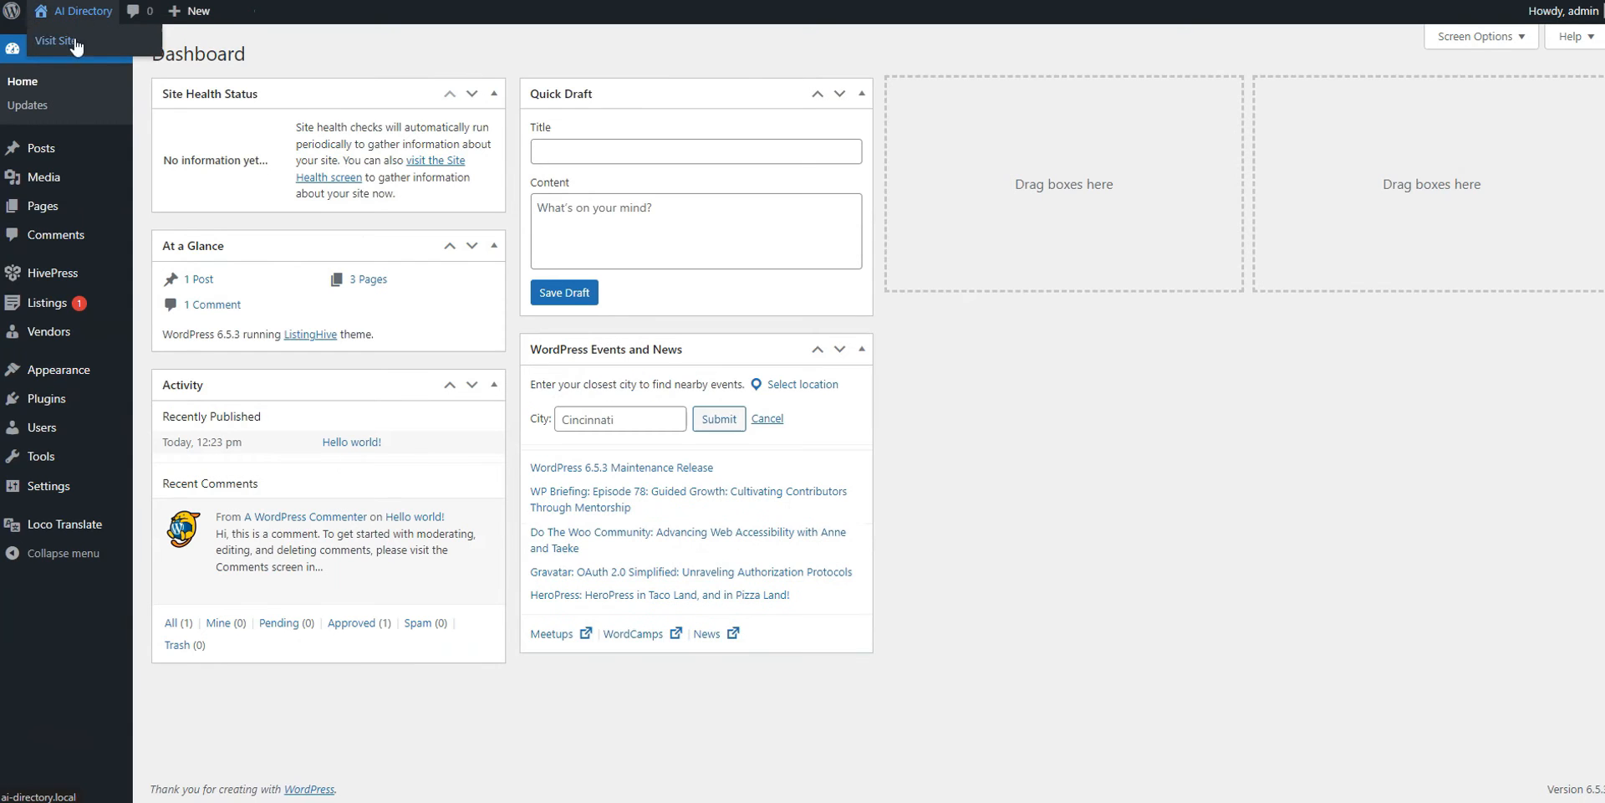
pyautogui.click(54, 314)
pyautogui.click(239, 174)
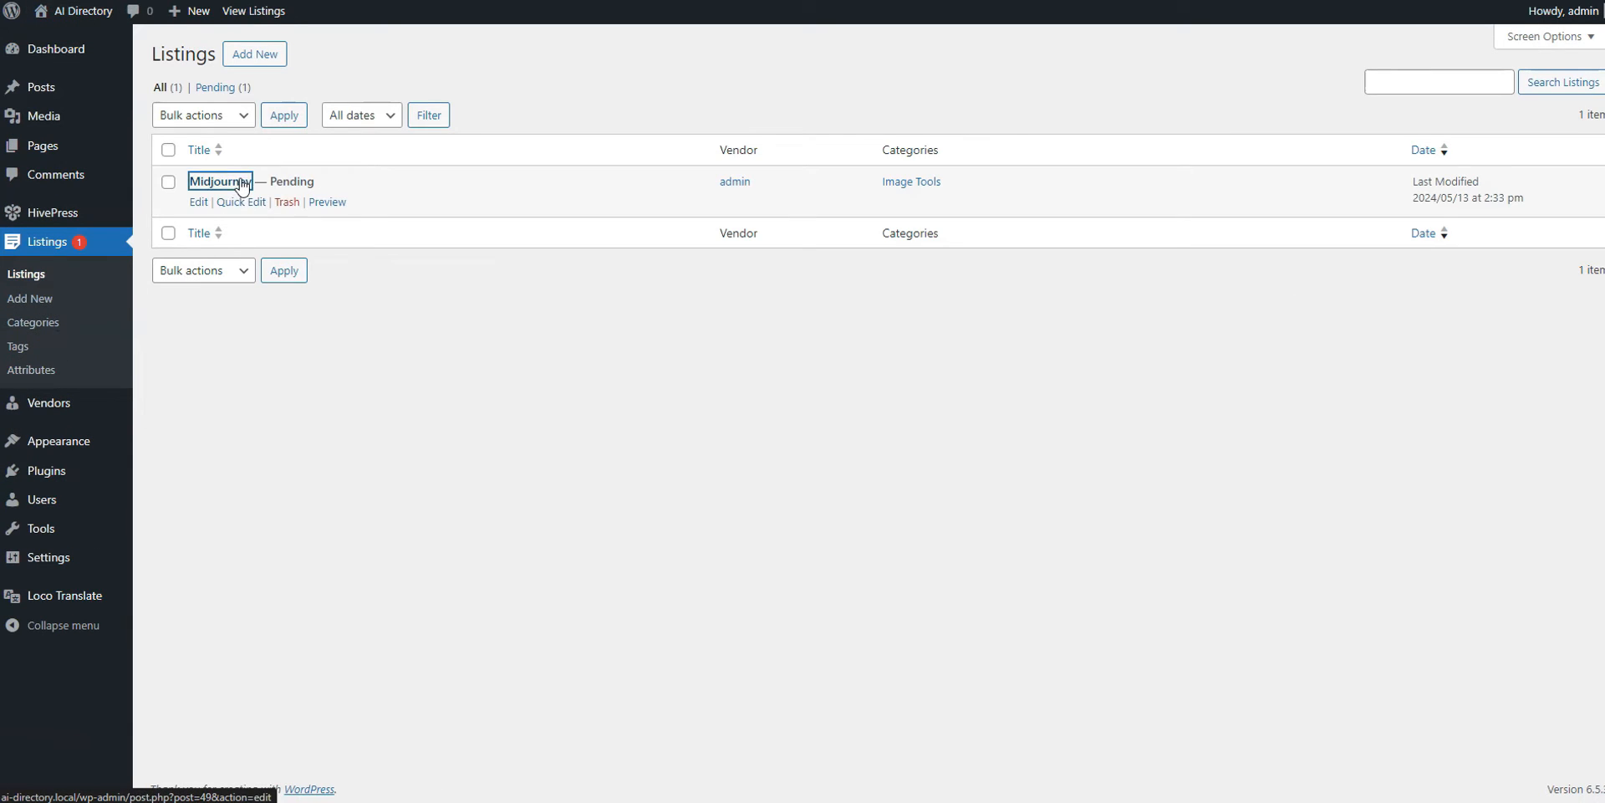
pyautogui.click(1555, 258)
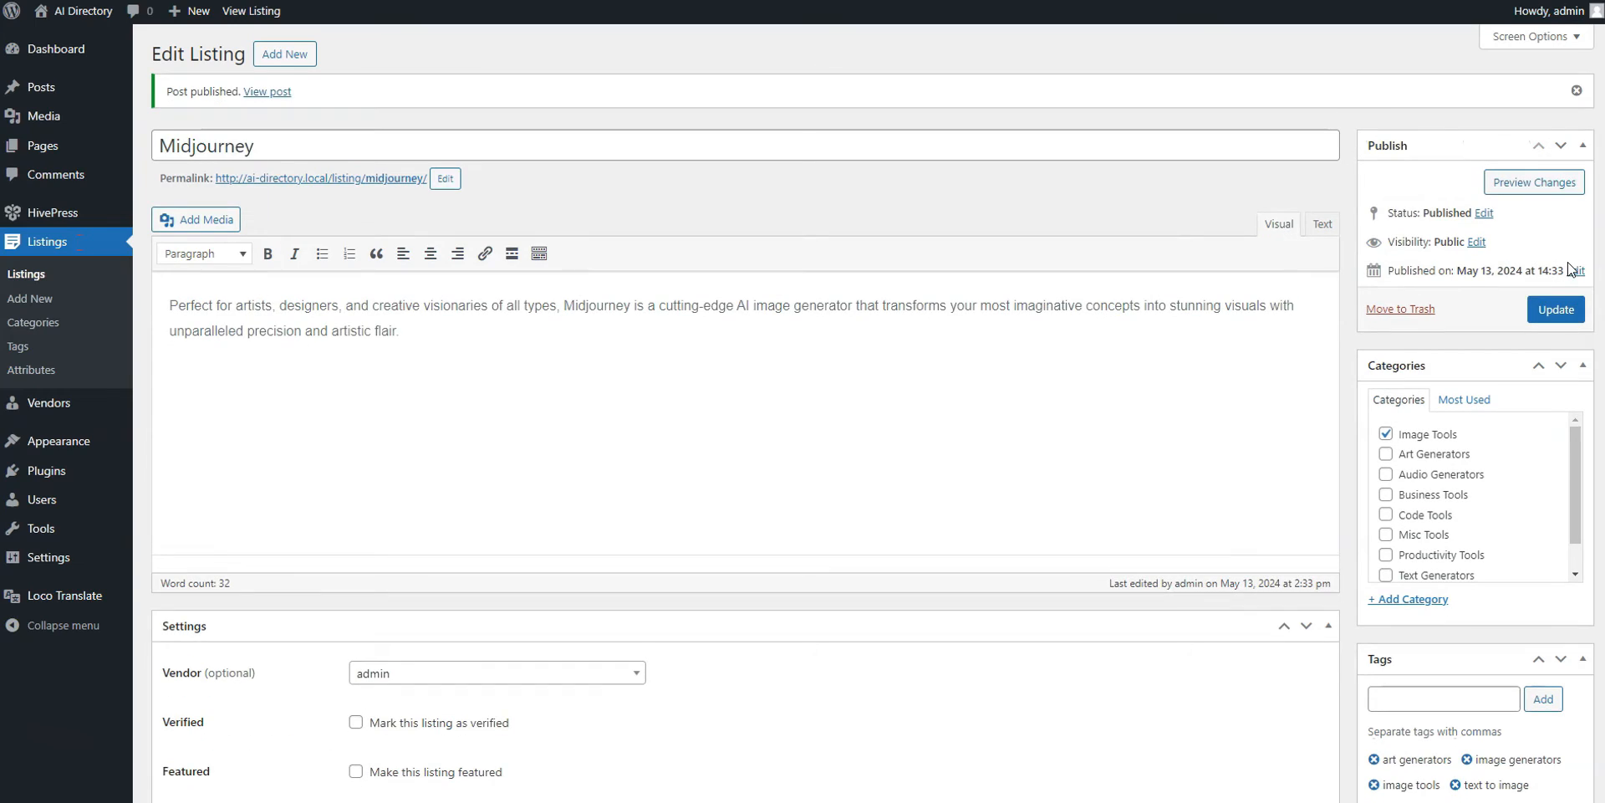
# View the published Midjourney listing page, from its pricing model and website down to the attributes, description and tags
pyautogui.click(258, 93)
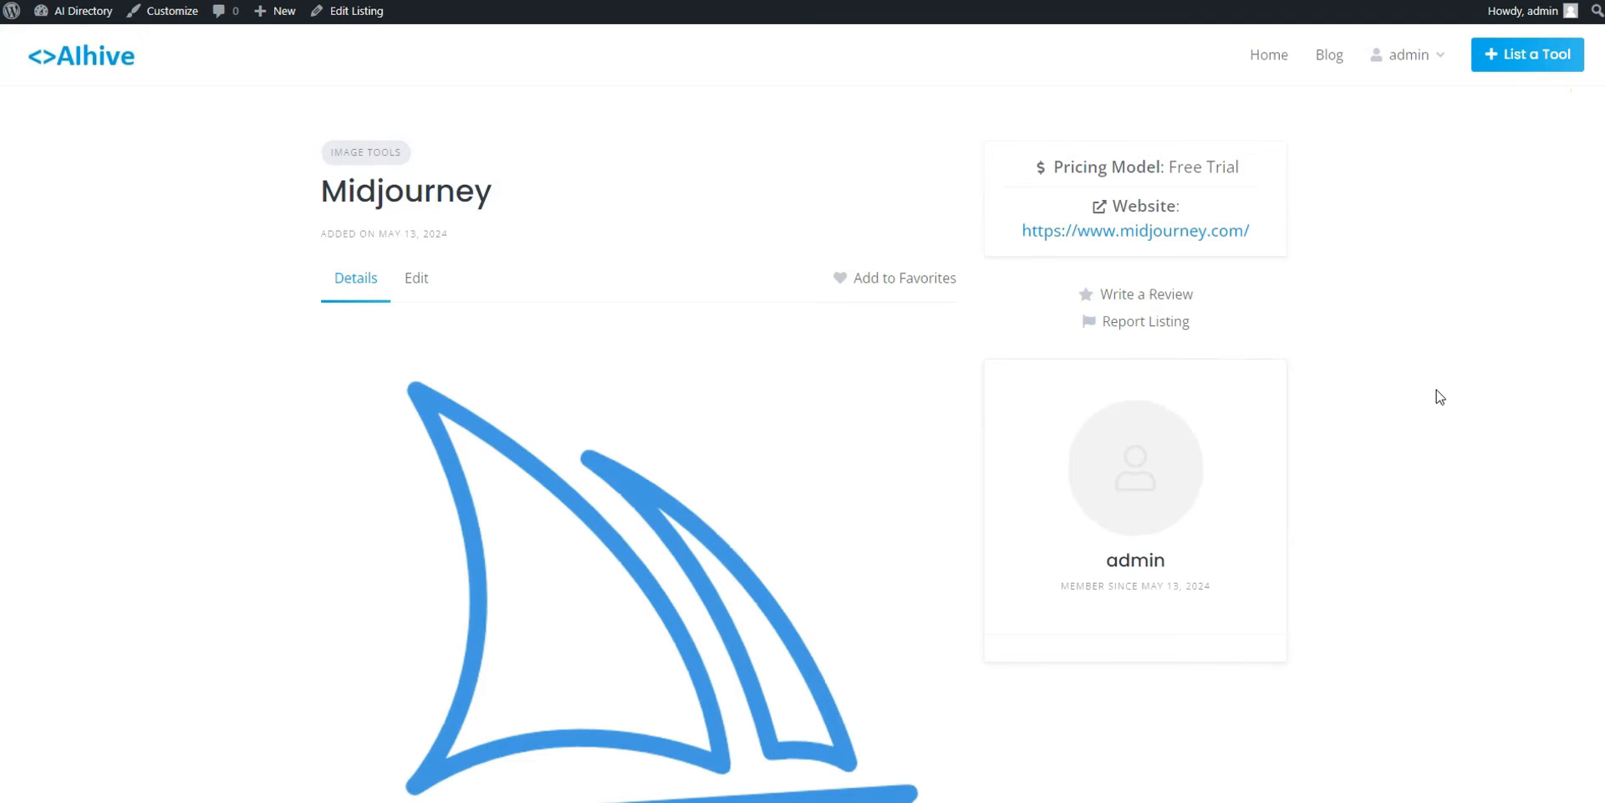
pyautogui.scroll(-1, 1440, 396)
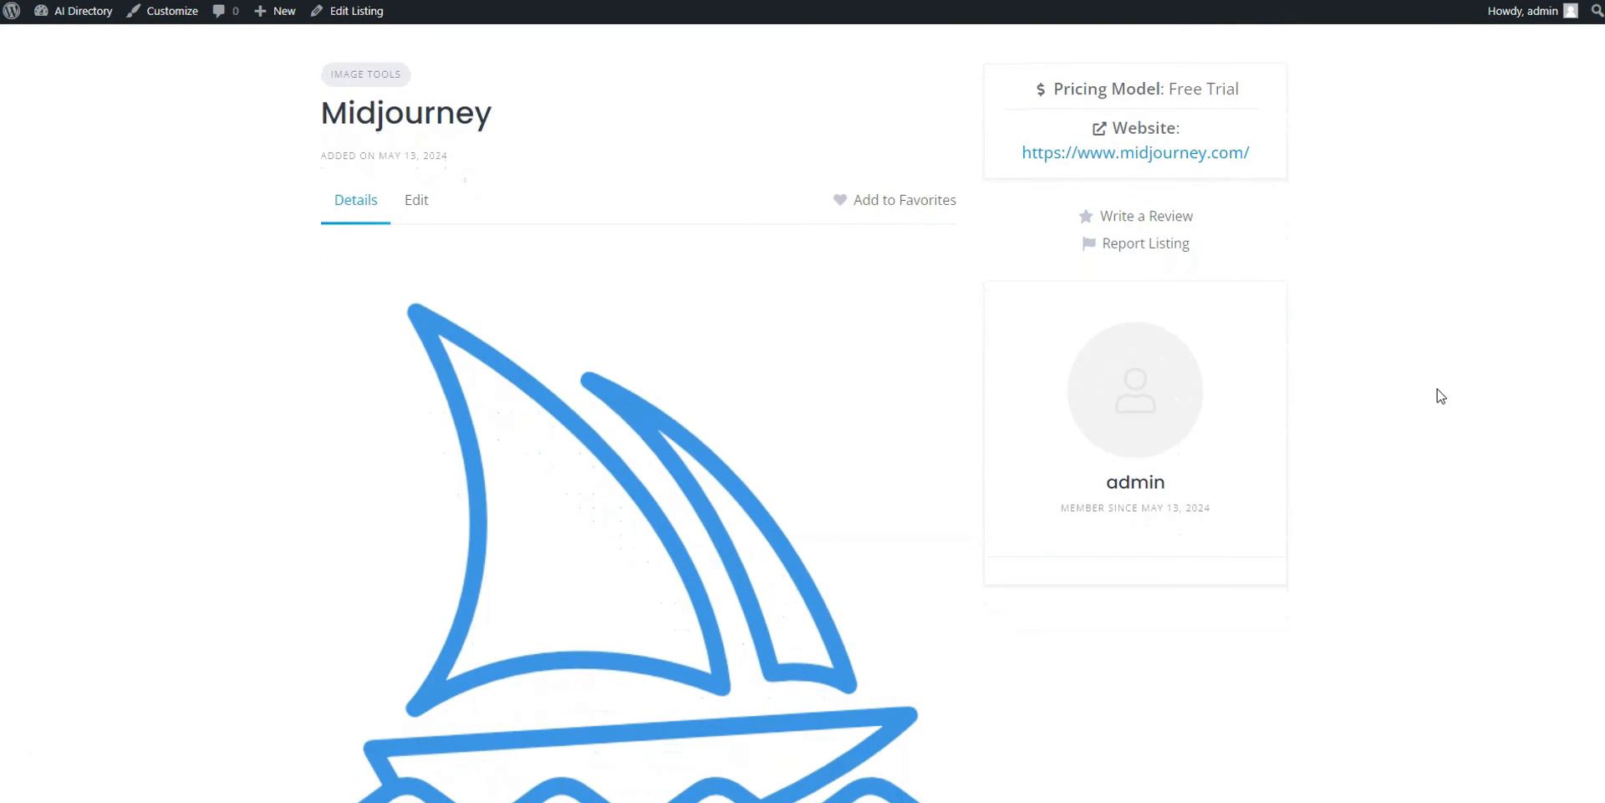
pyautogui.scroll(-4, 1441, 396)
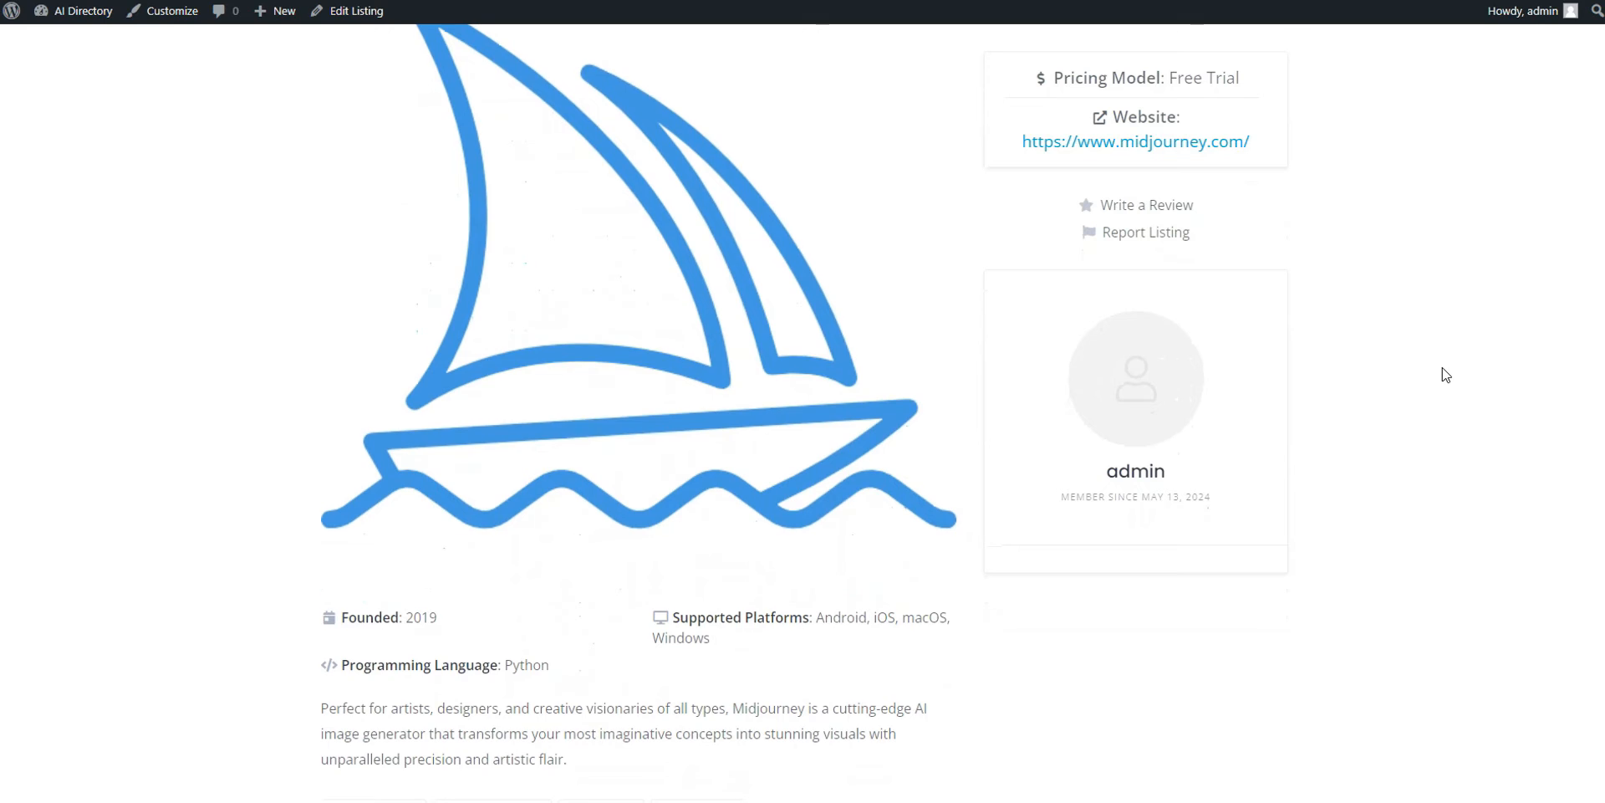
pyautogui.scroll(-1, 1445, 374)
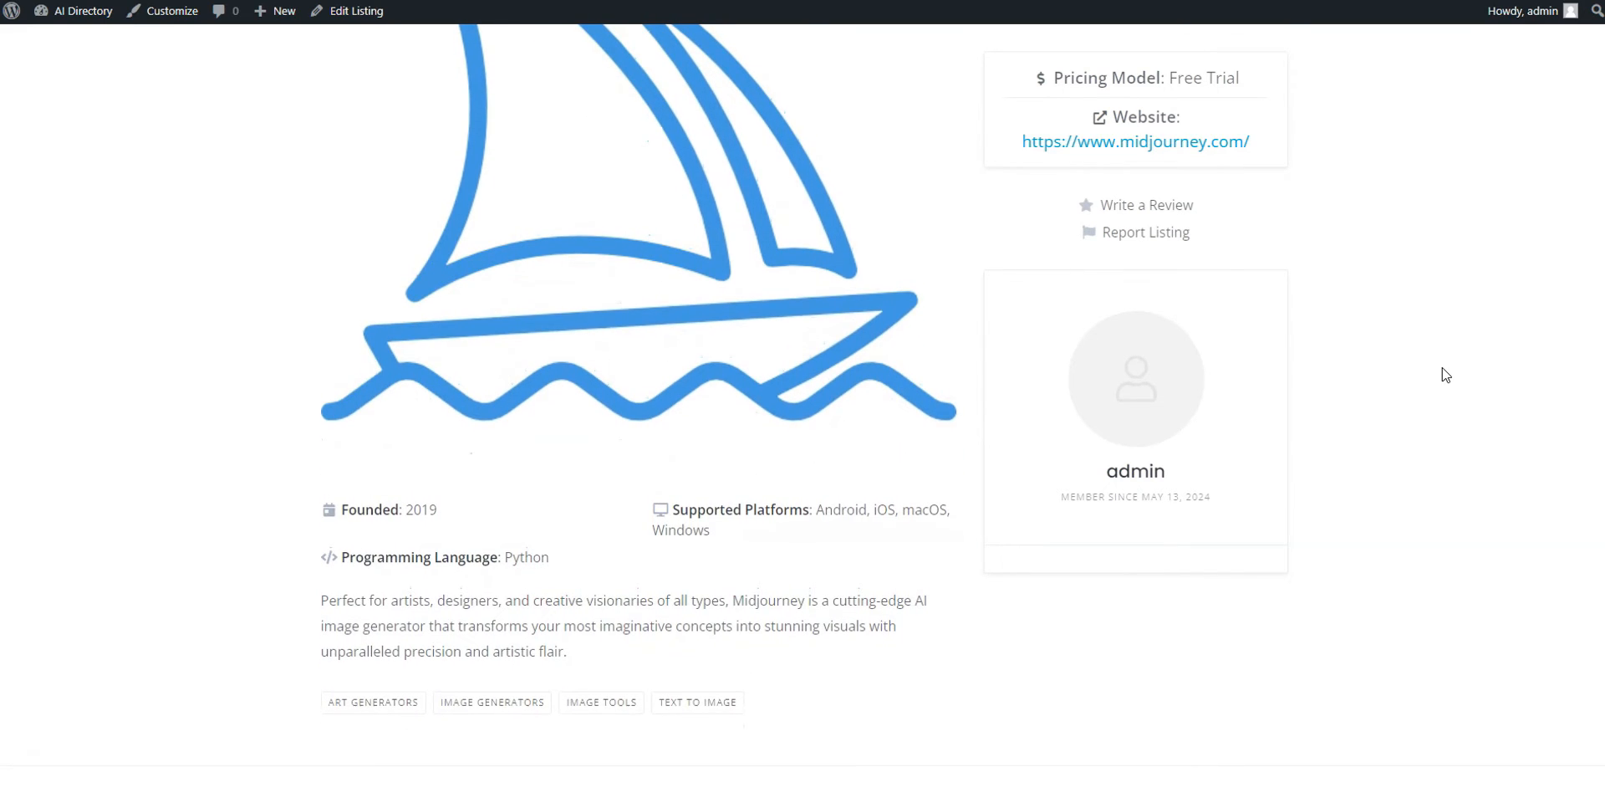
pyautogui.scroll(6, 1445, 374)
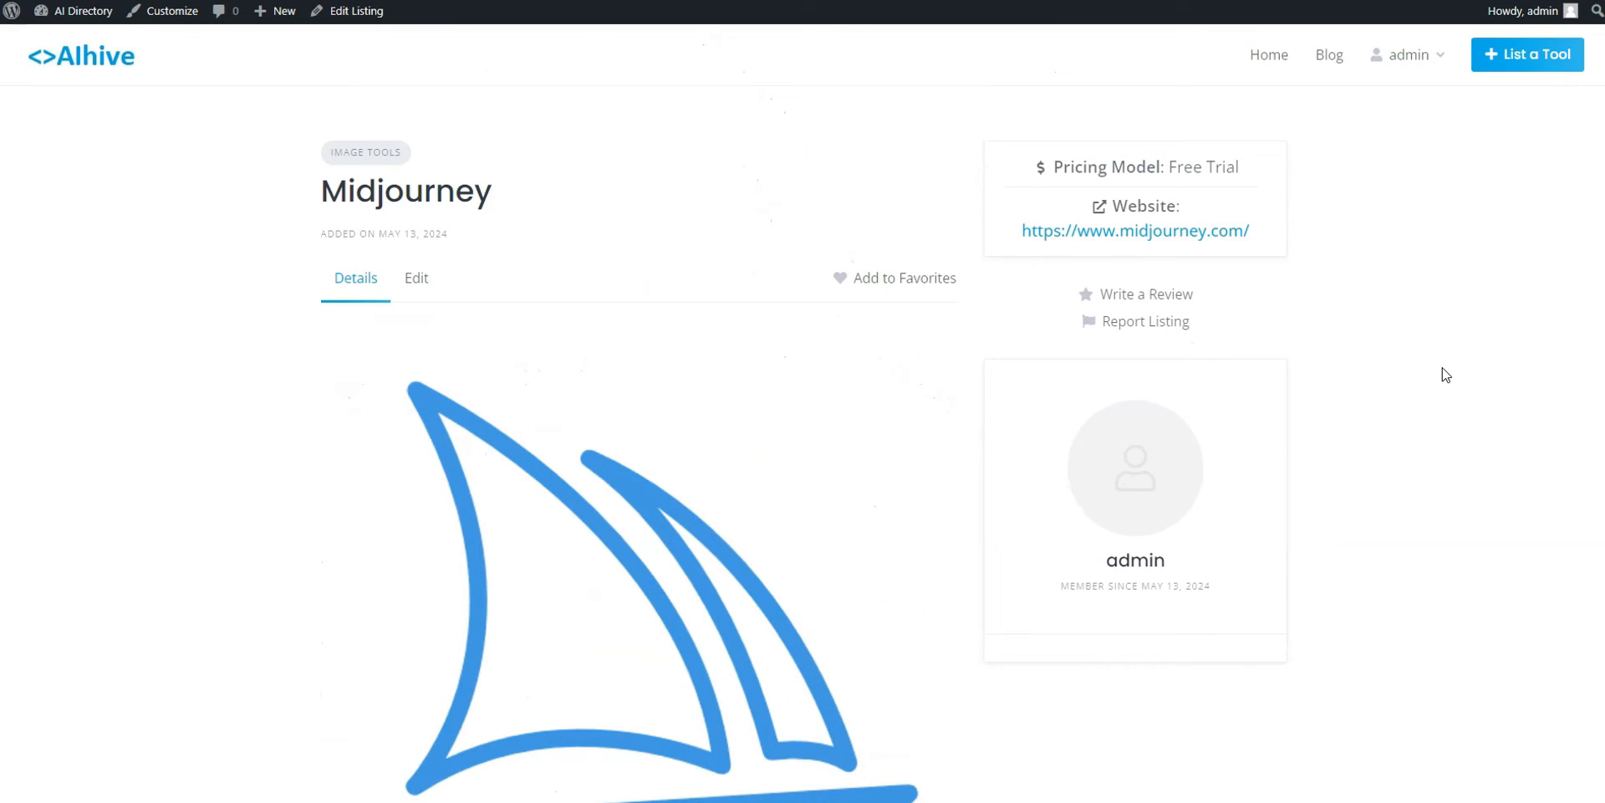
# Add a new HivePress template in the dashboard and set its template type to Listing
pyautogui.click(81, 11)
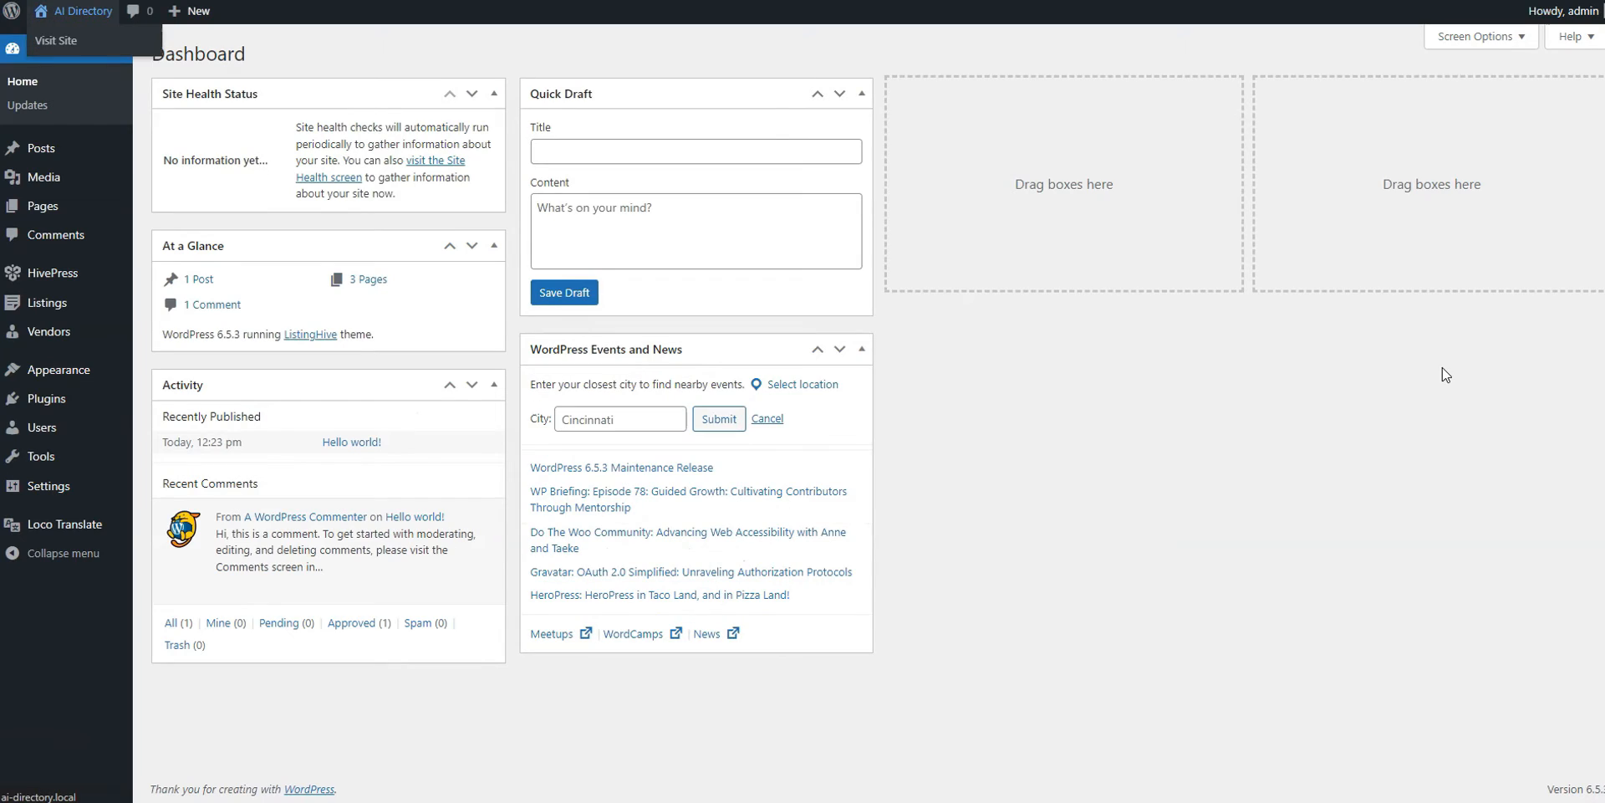
pyautogui.moveTo(52, 272)
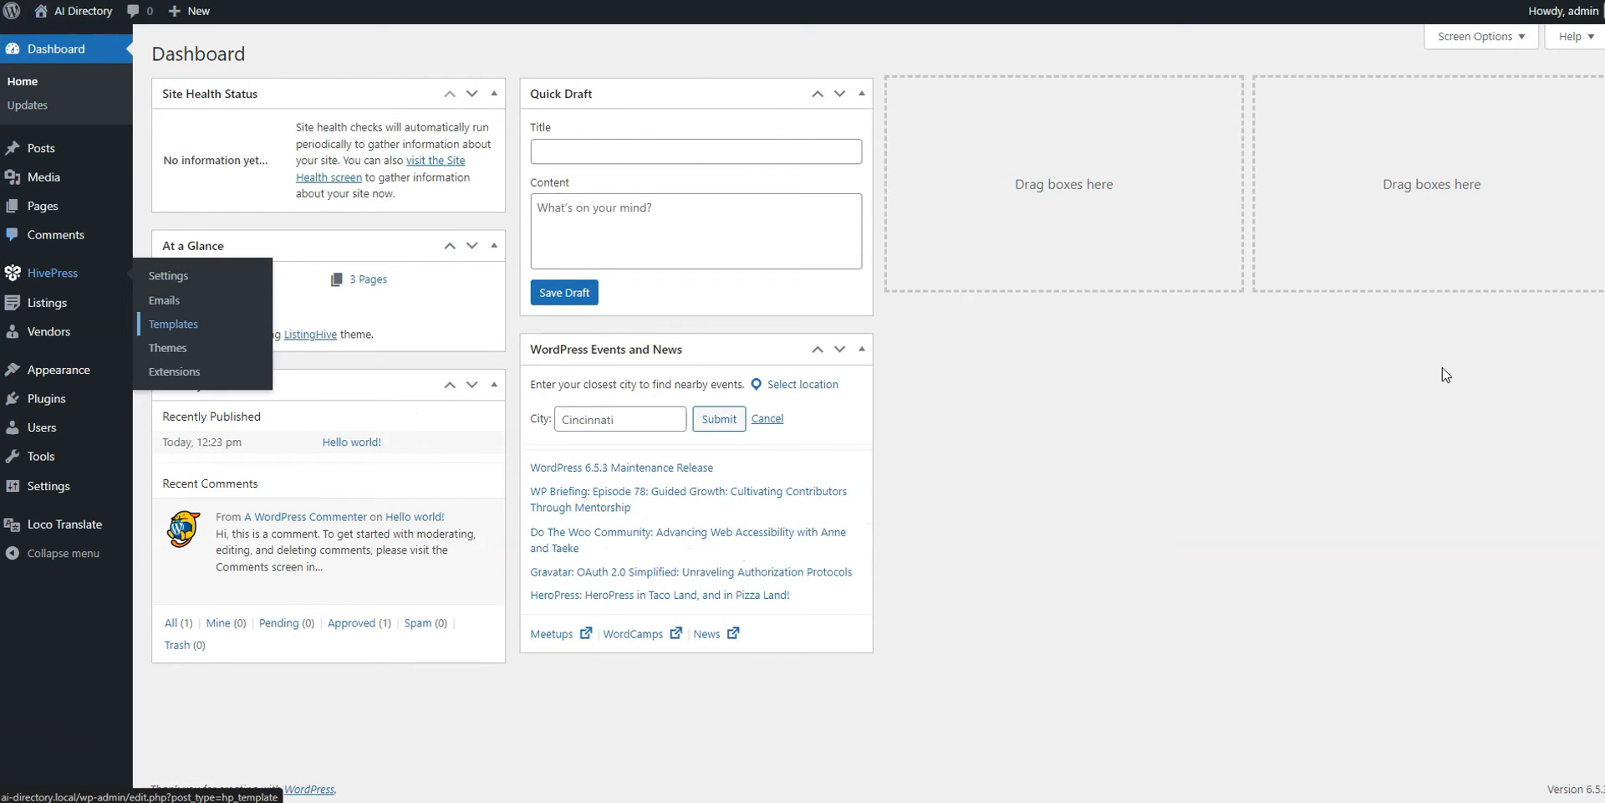
pyautogui.click(173, 324)
pyautogui.click(277, 57)
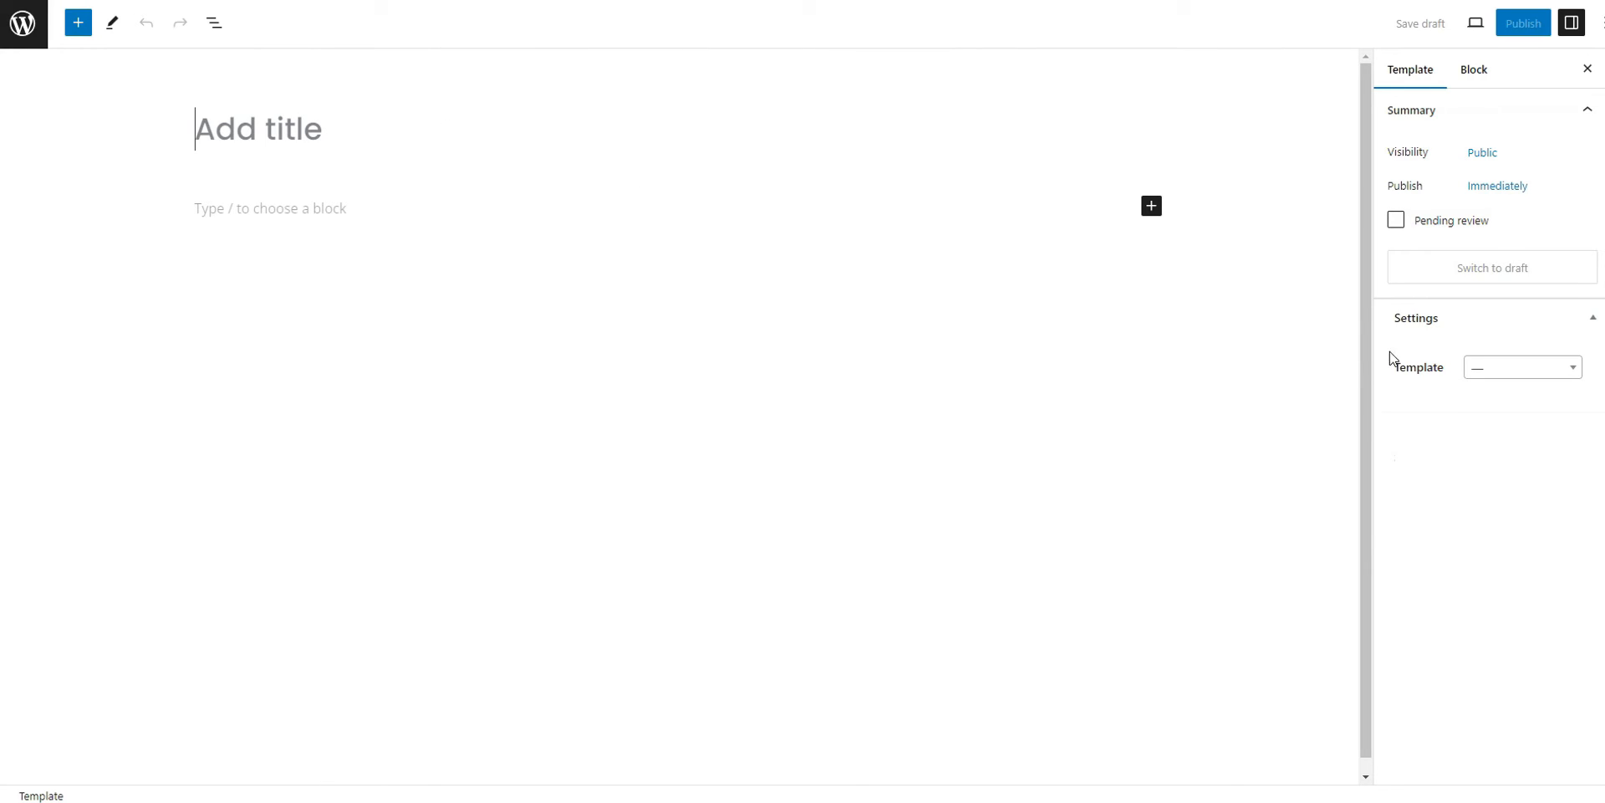
pyautogui.click(1527, 369)
pyautogui.scroll(-2, 1516, 452)
pyautogui.scroll(-1, 1516, 453)
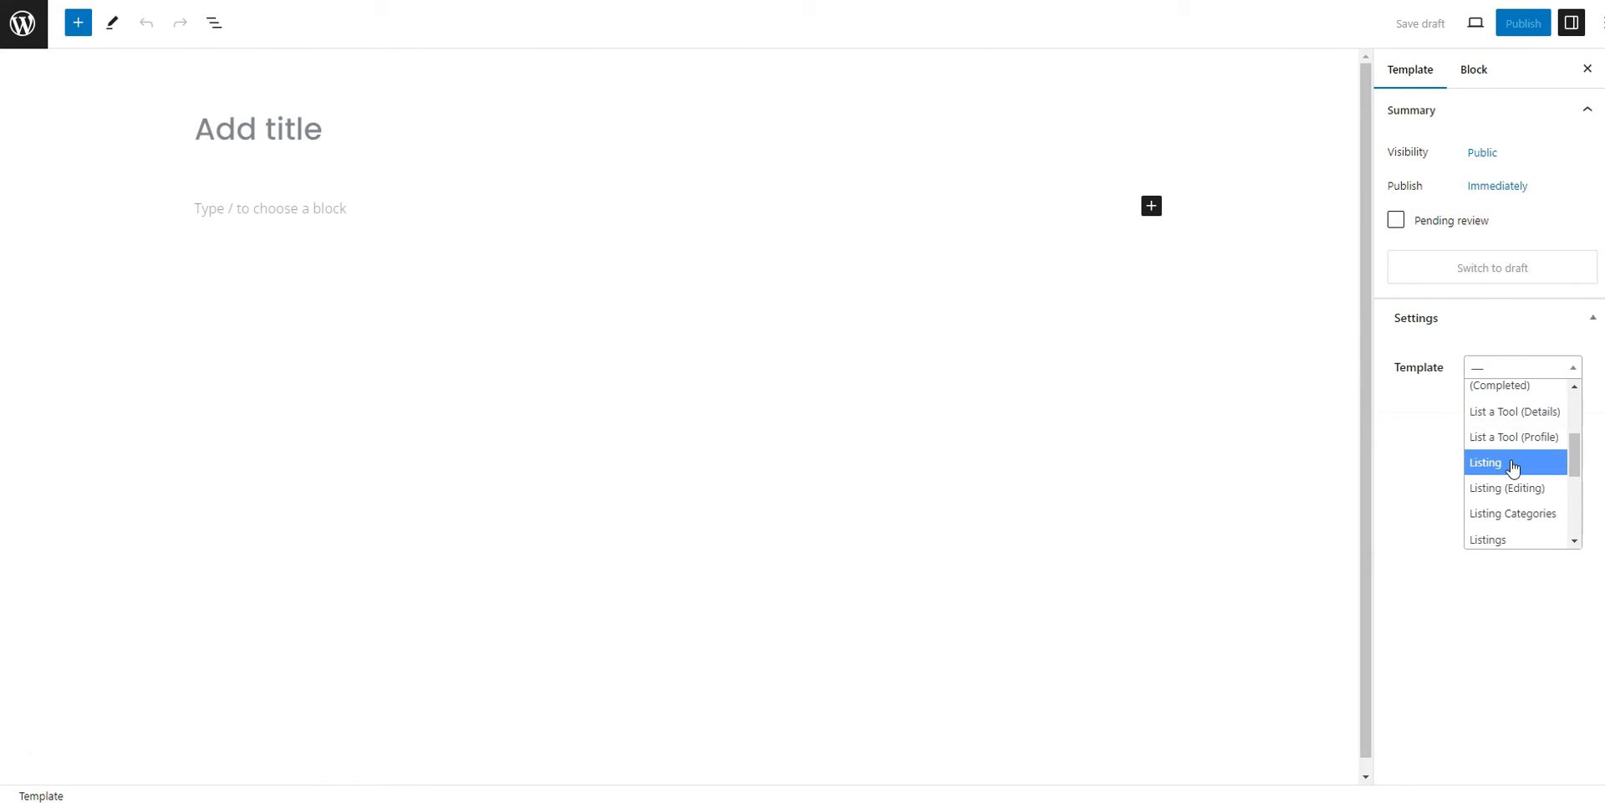
pyautogui.click(1510, 459)
# Title the new template "Listing" and publish it
pyautogui.click(408, 147)
pyautogui.write('Listing')
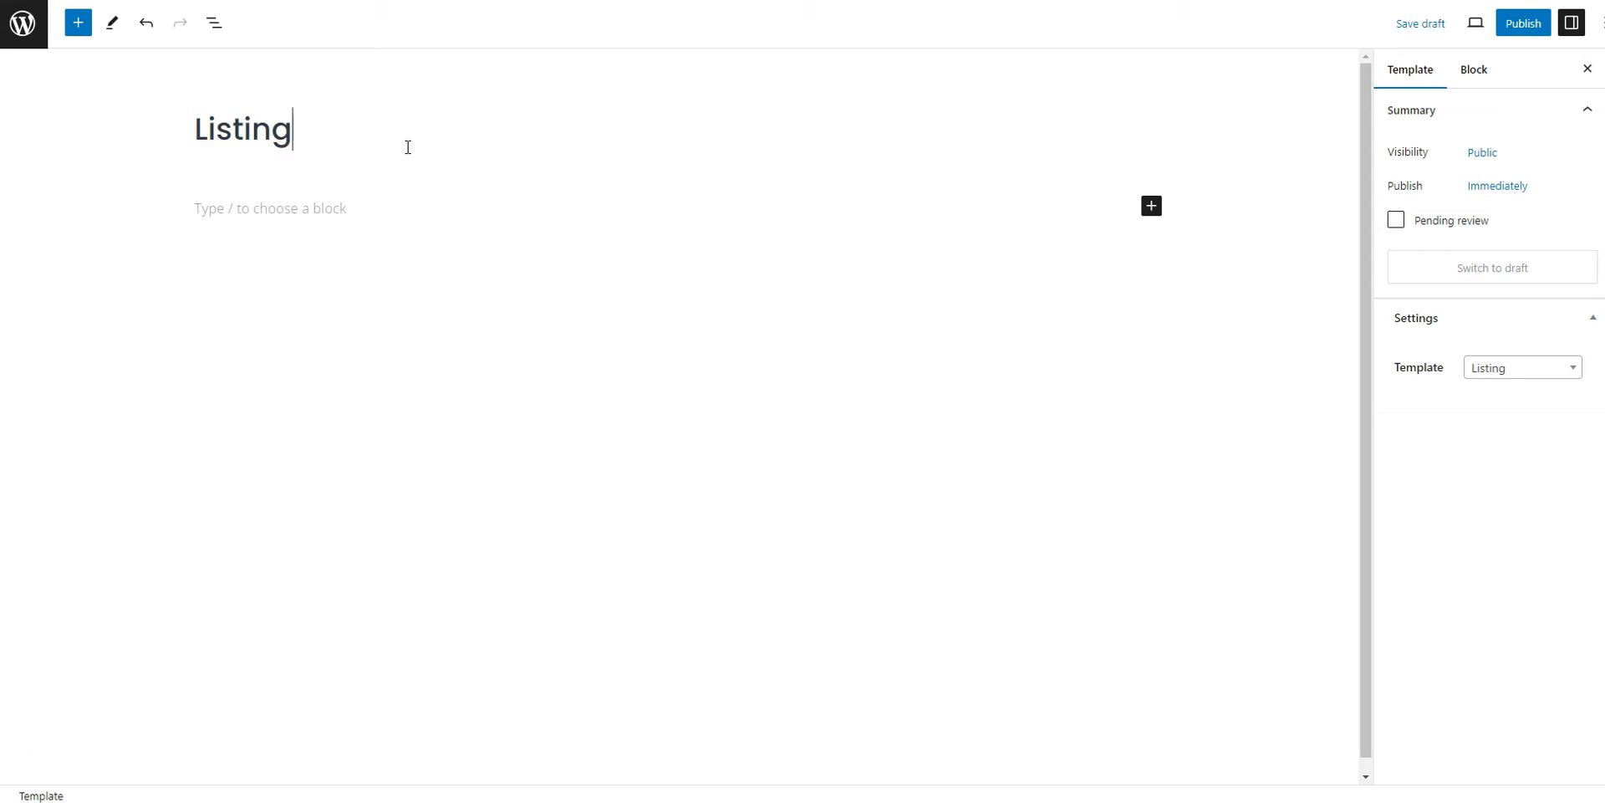
pyautogui.click(1524, 23)
pyautogui.click(1477, 25)
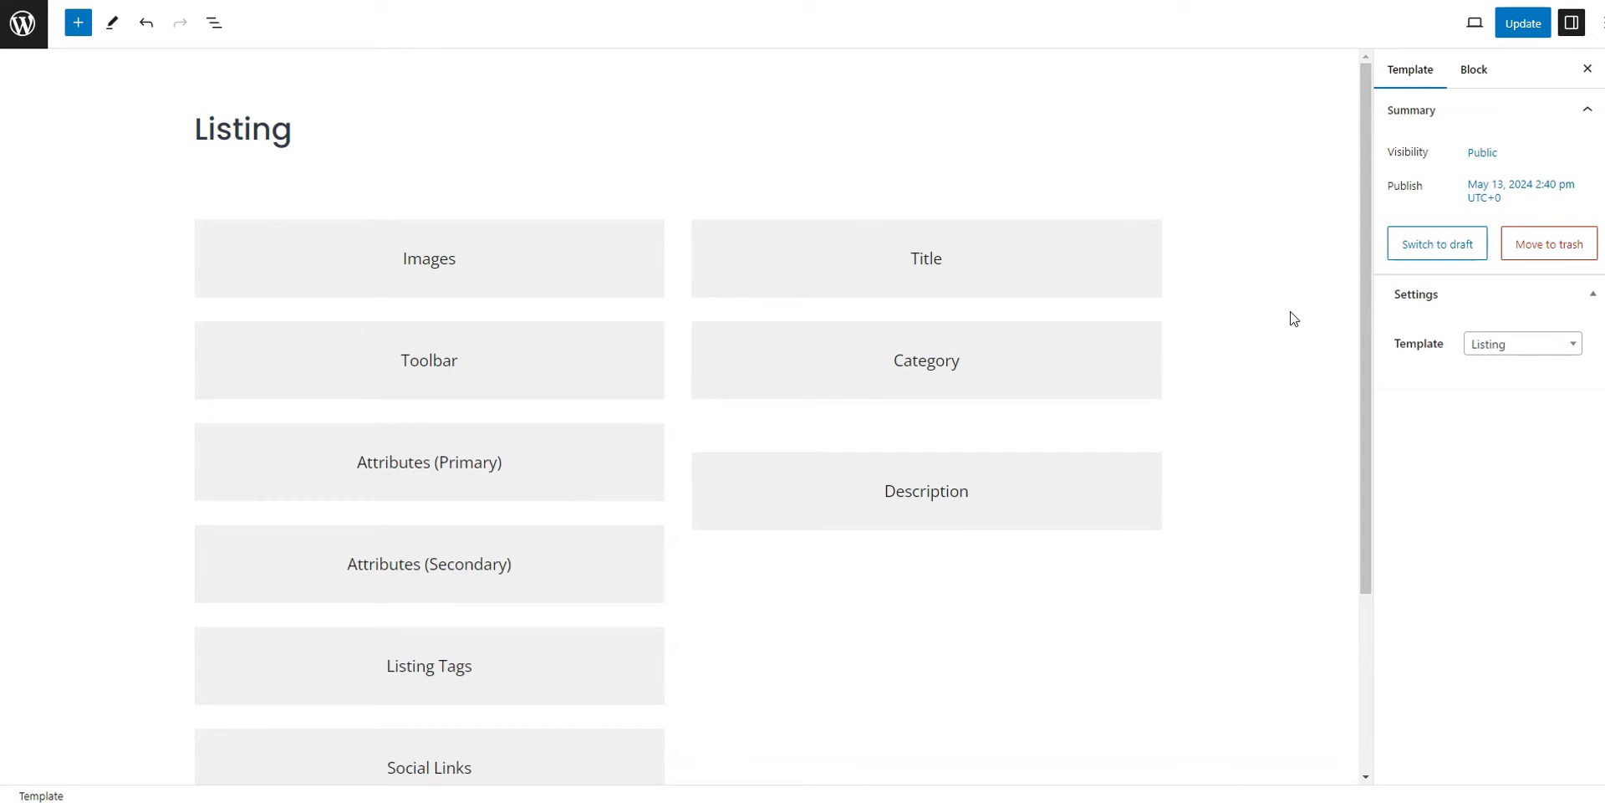
# Review the Listing template's block layout and the Midjourney page's two-column design, including attributes, social links, features, pros and cons
pyautogui.scroll(-2, 1293, 311)
pyautogui.scroll(2, 1294, 308)
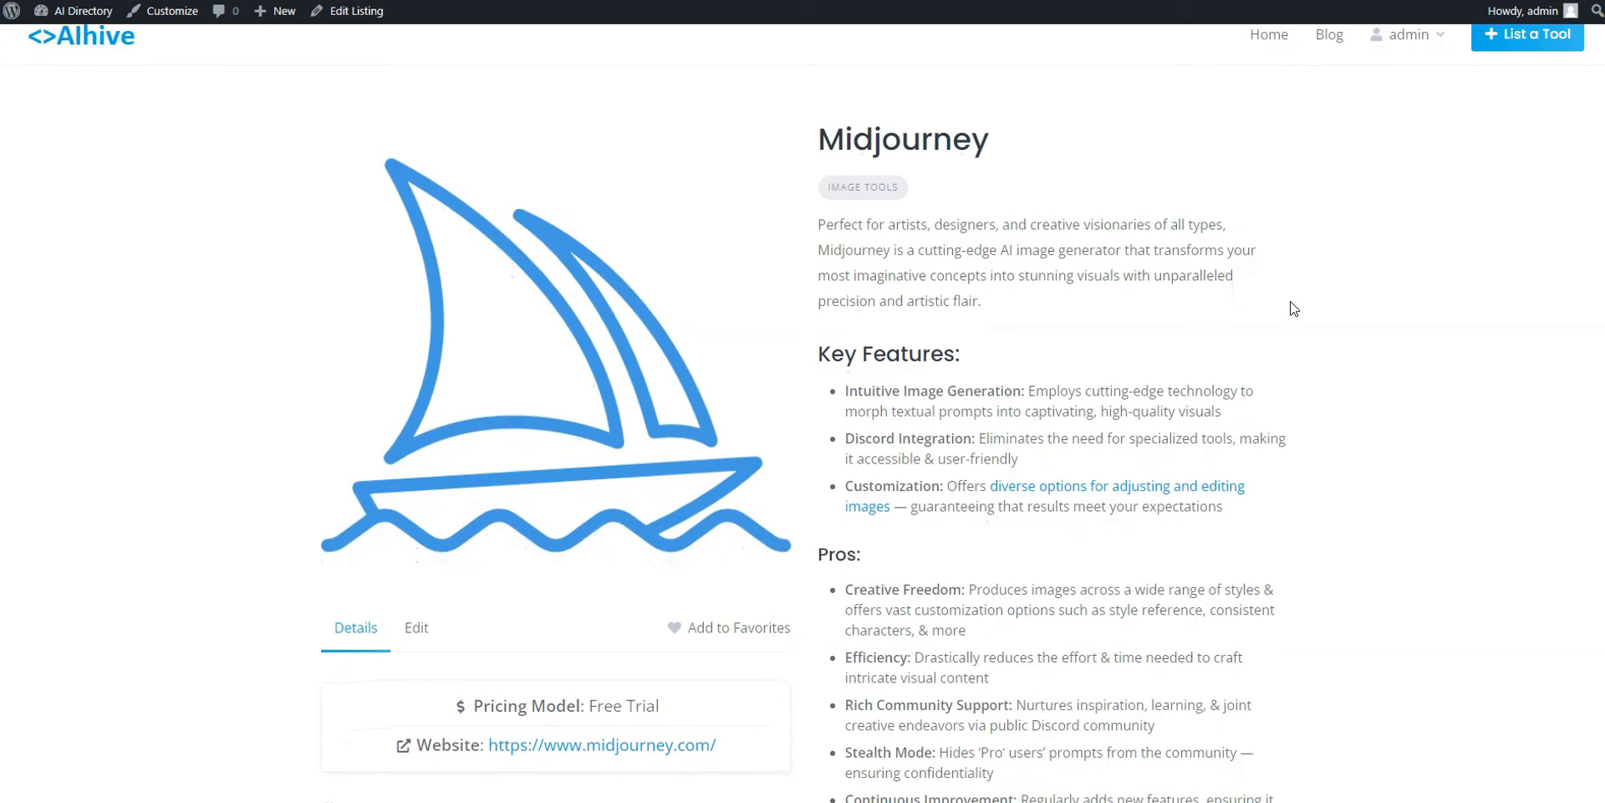
pyautogui.scroll(-1, 1294, 308)
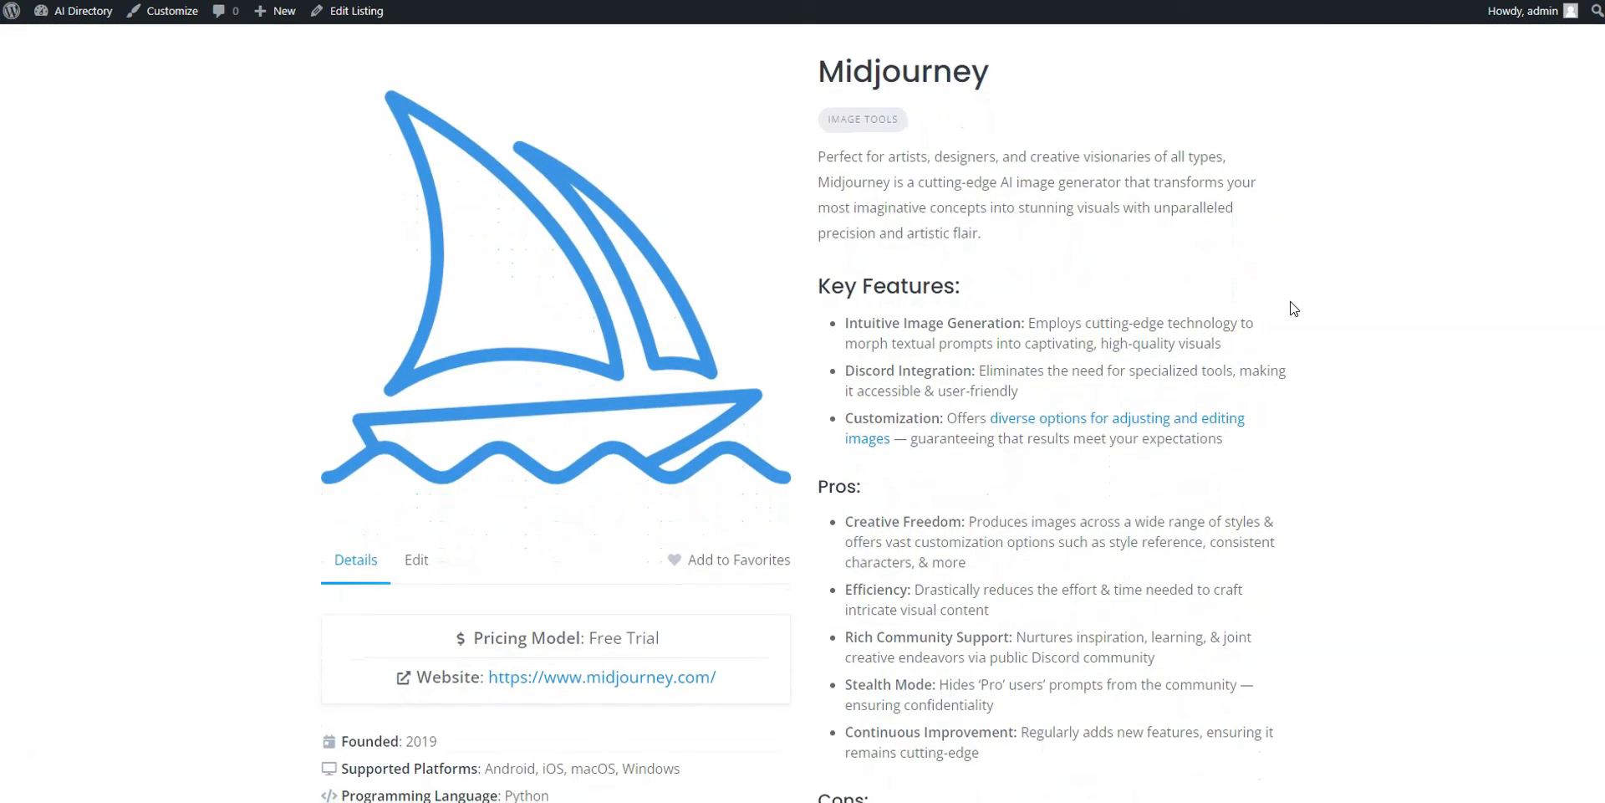
pyautogui.scroll(-2, 1294, 309)
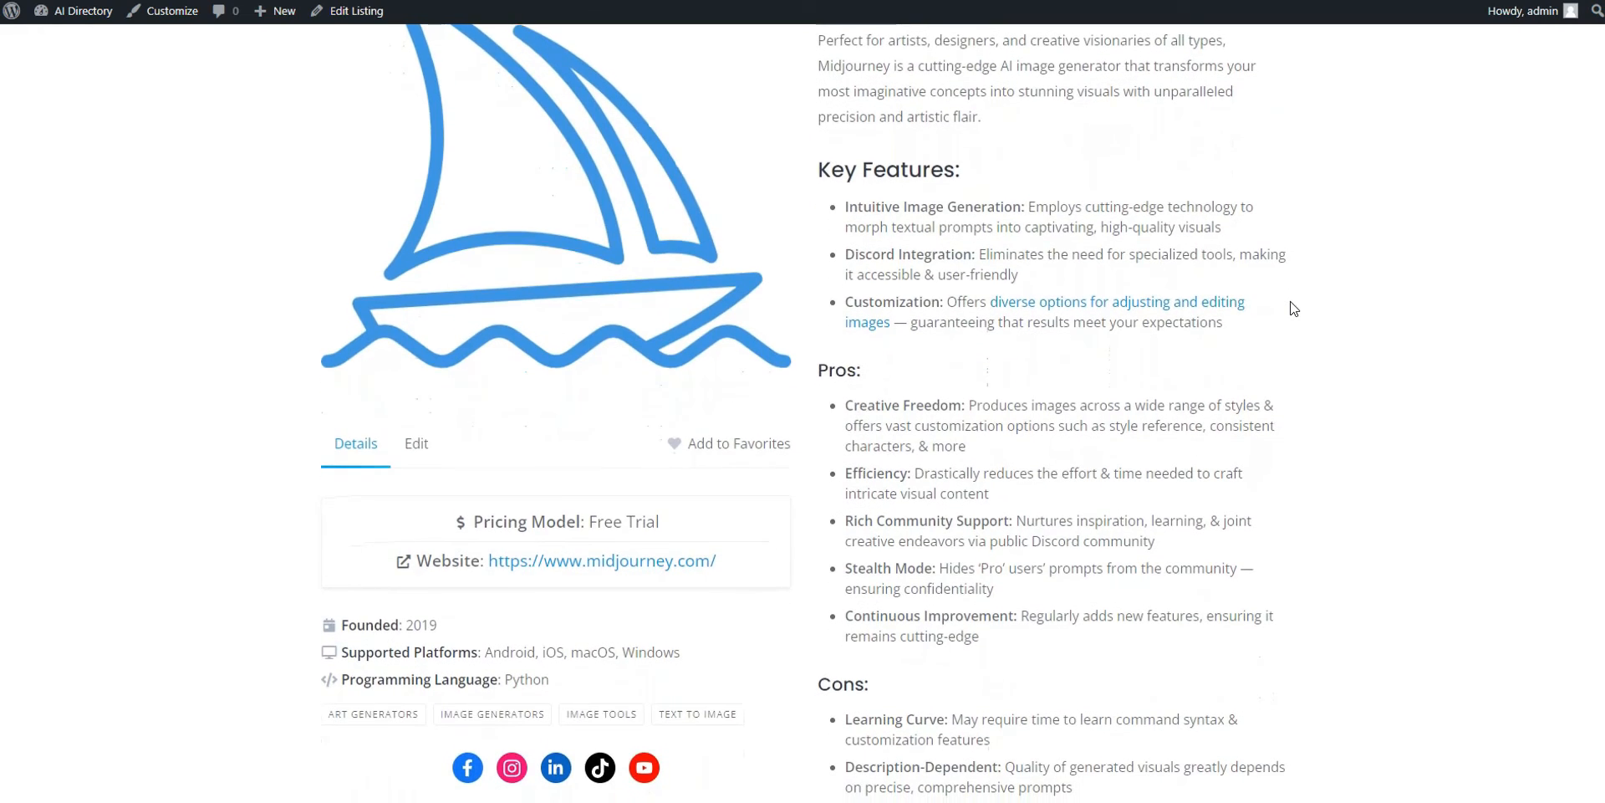
pyautogui.scroll(-1, 1294, 308)
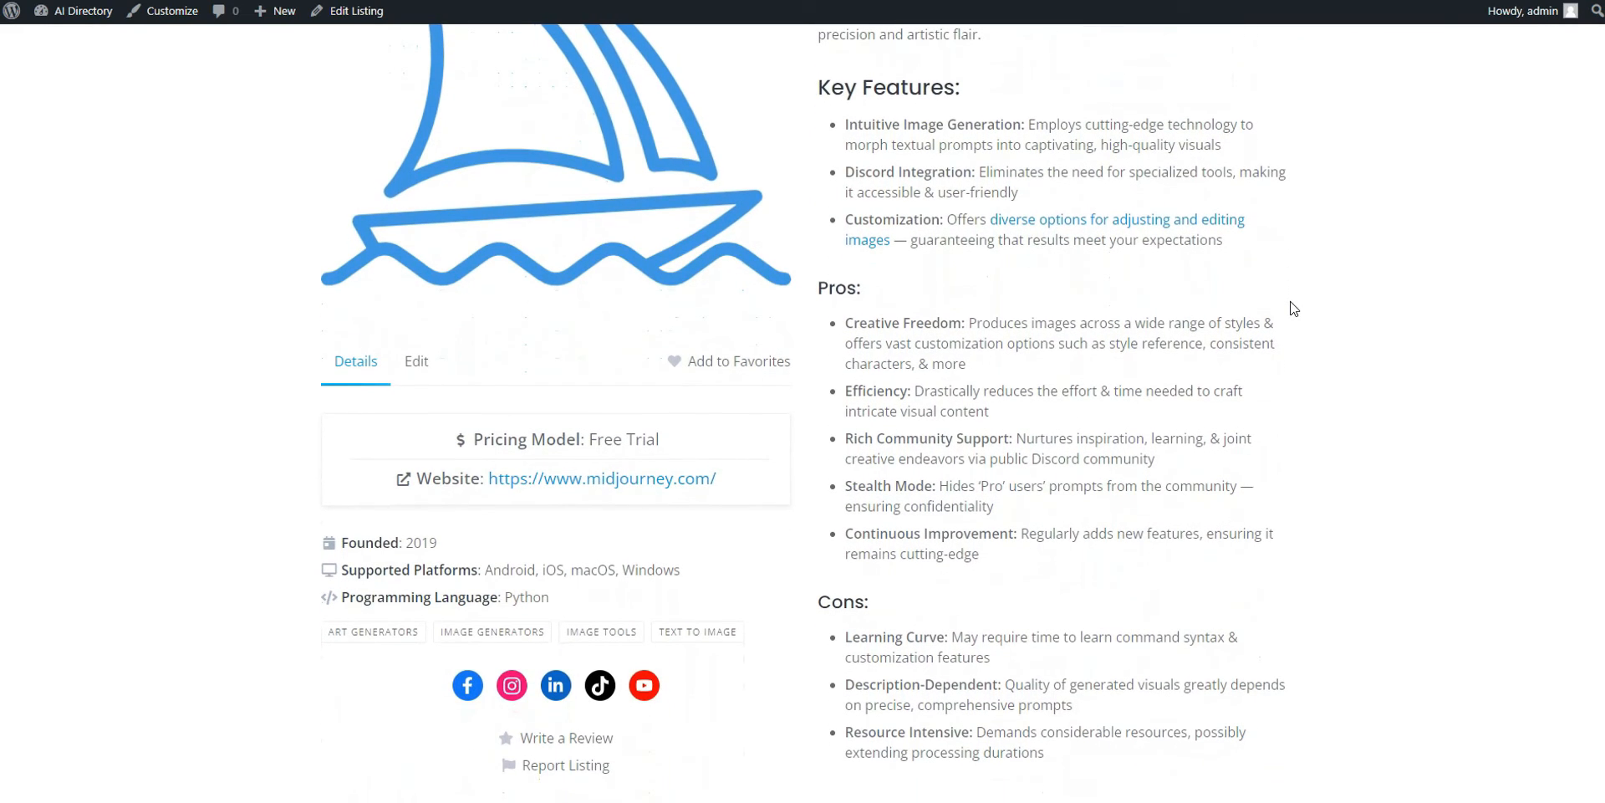
pyautogui.scroll(1, 1294, 309)
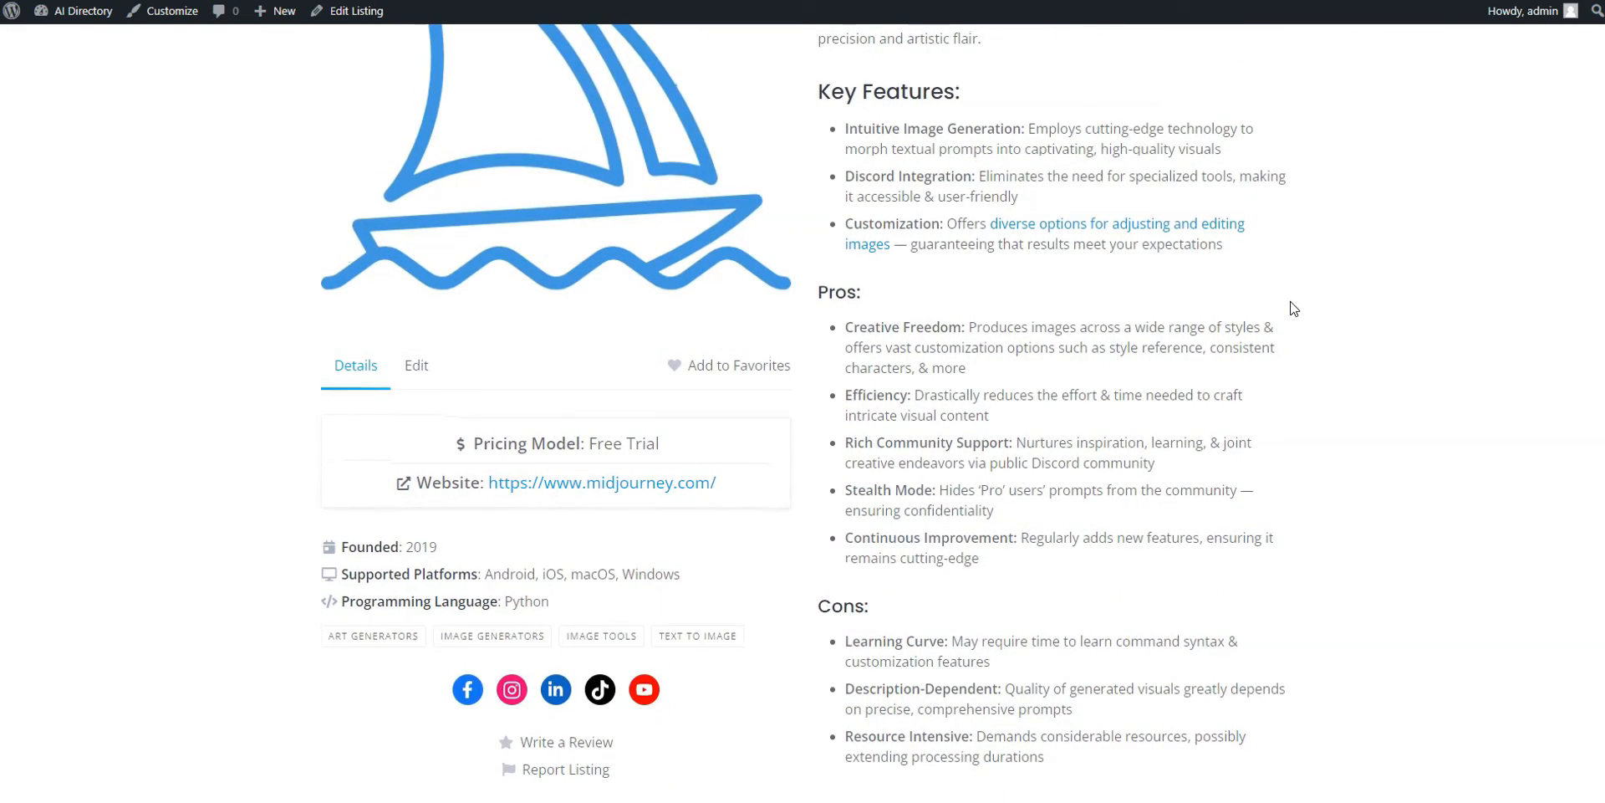
pyautogui.scroll(2, 1294, 308)
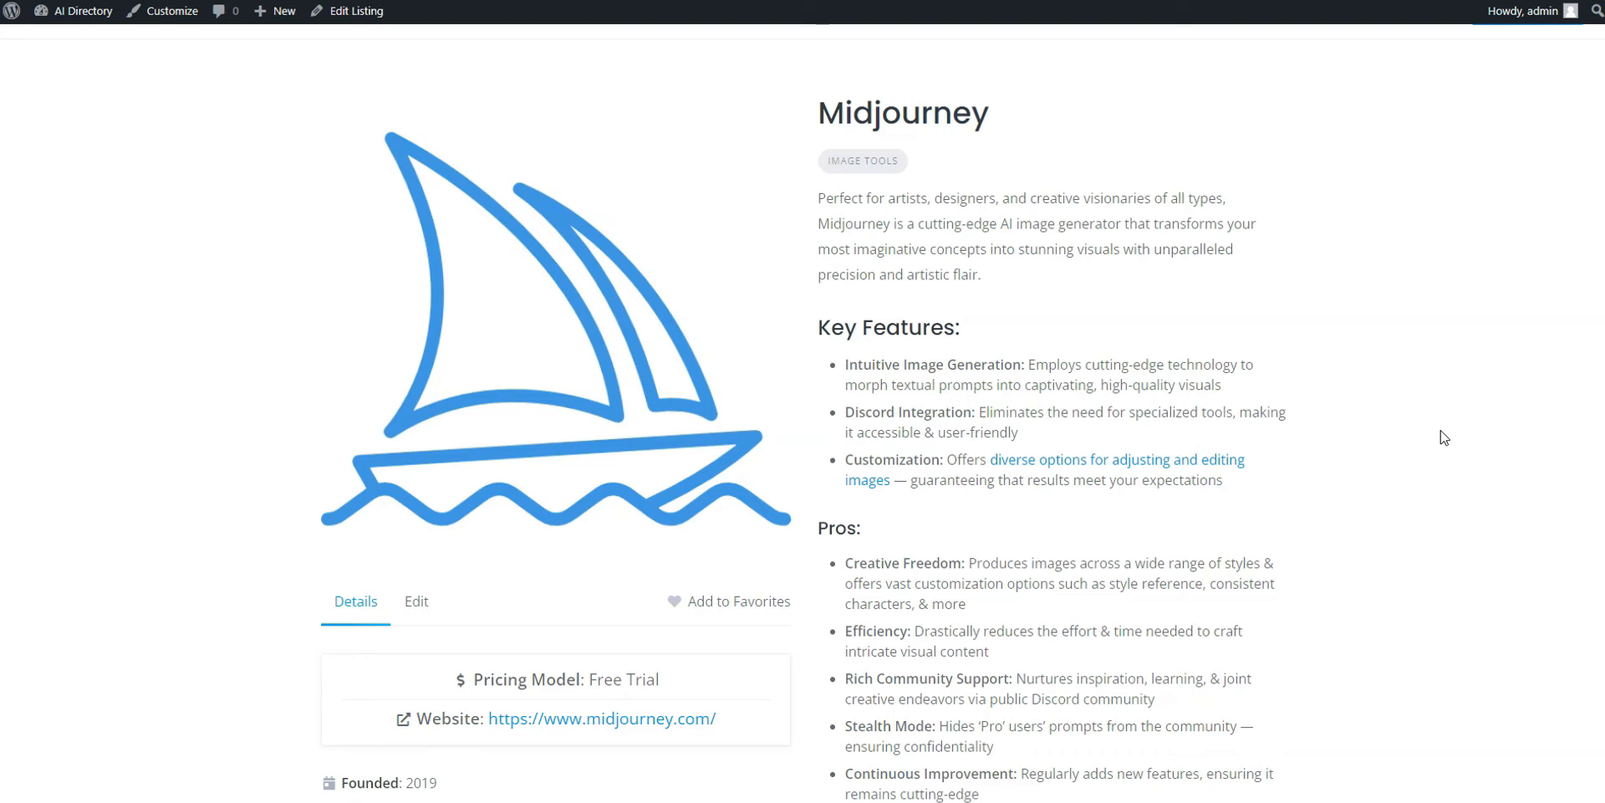
pyautogui.scroll(1, 1444, 438)
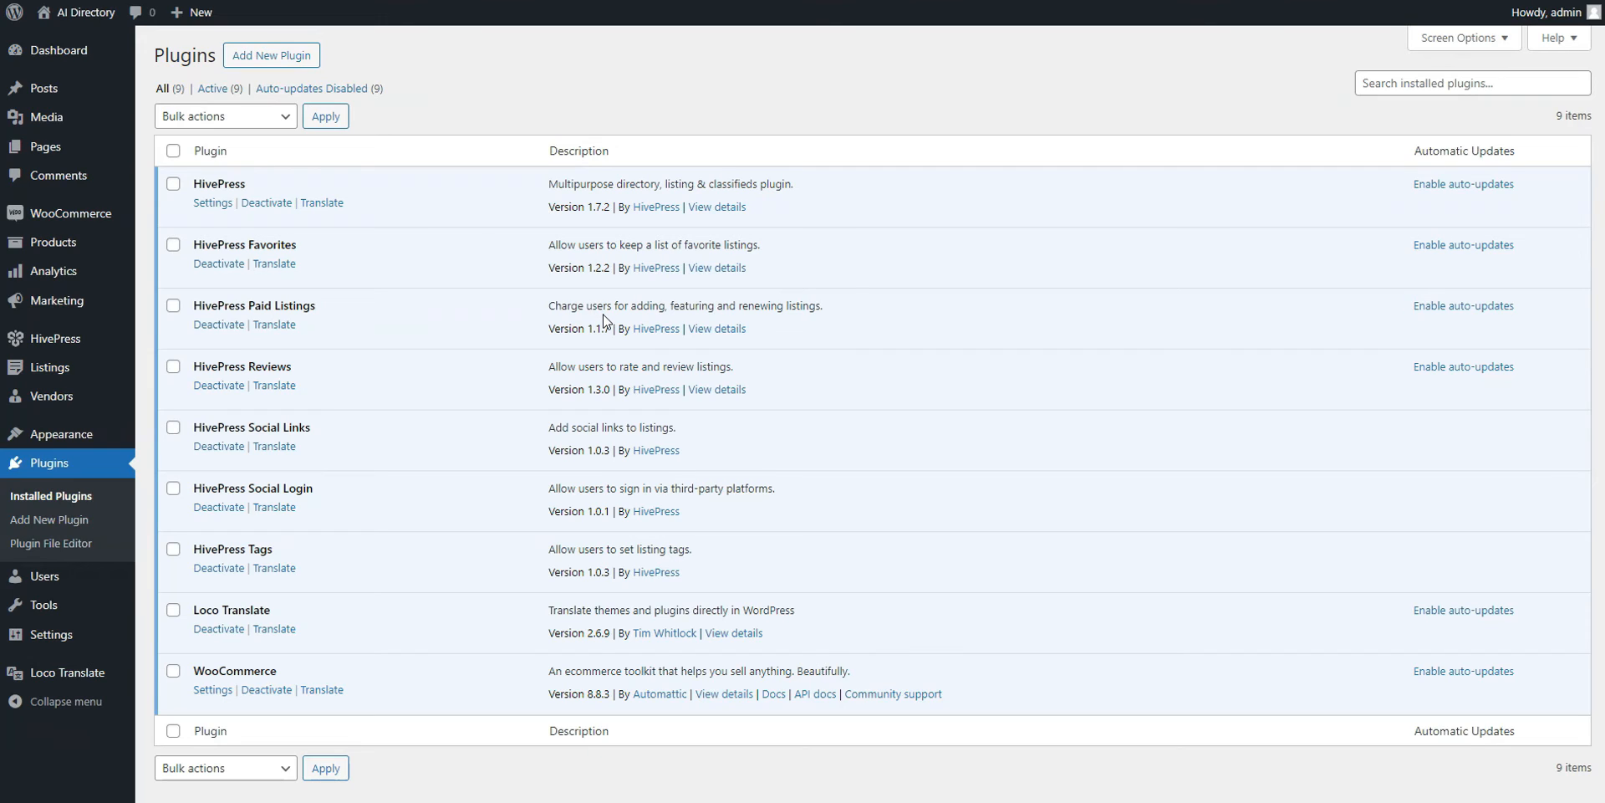
# Create a new WooCommerce product named "Premium", dismissing the product tour
pyautogui.click(127, 243)
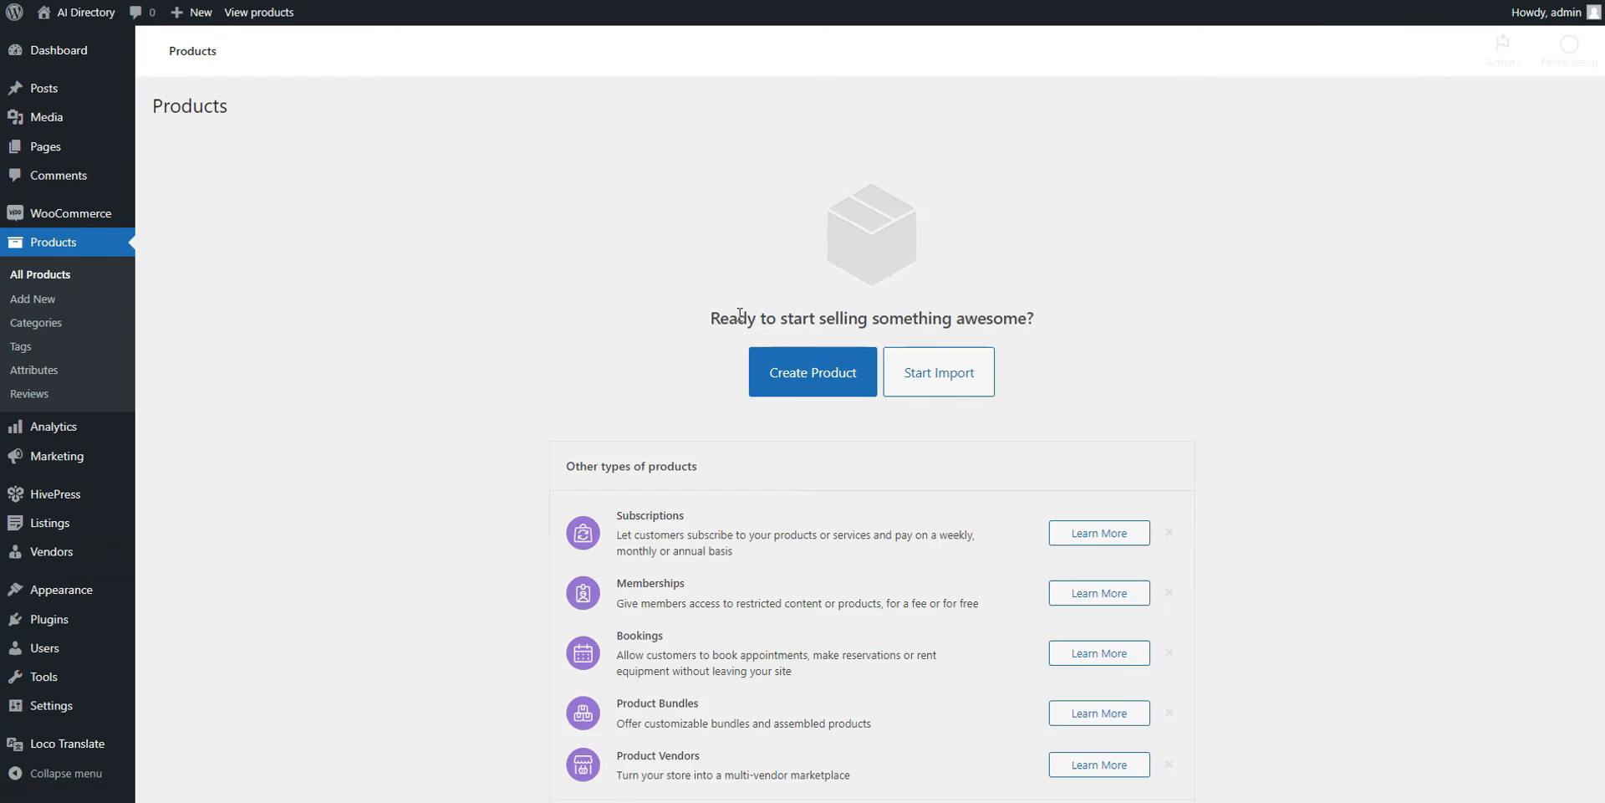
pyautogui.click(830, 389)
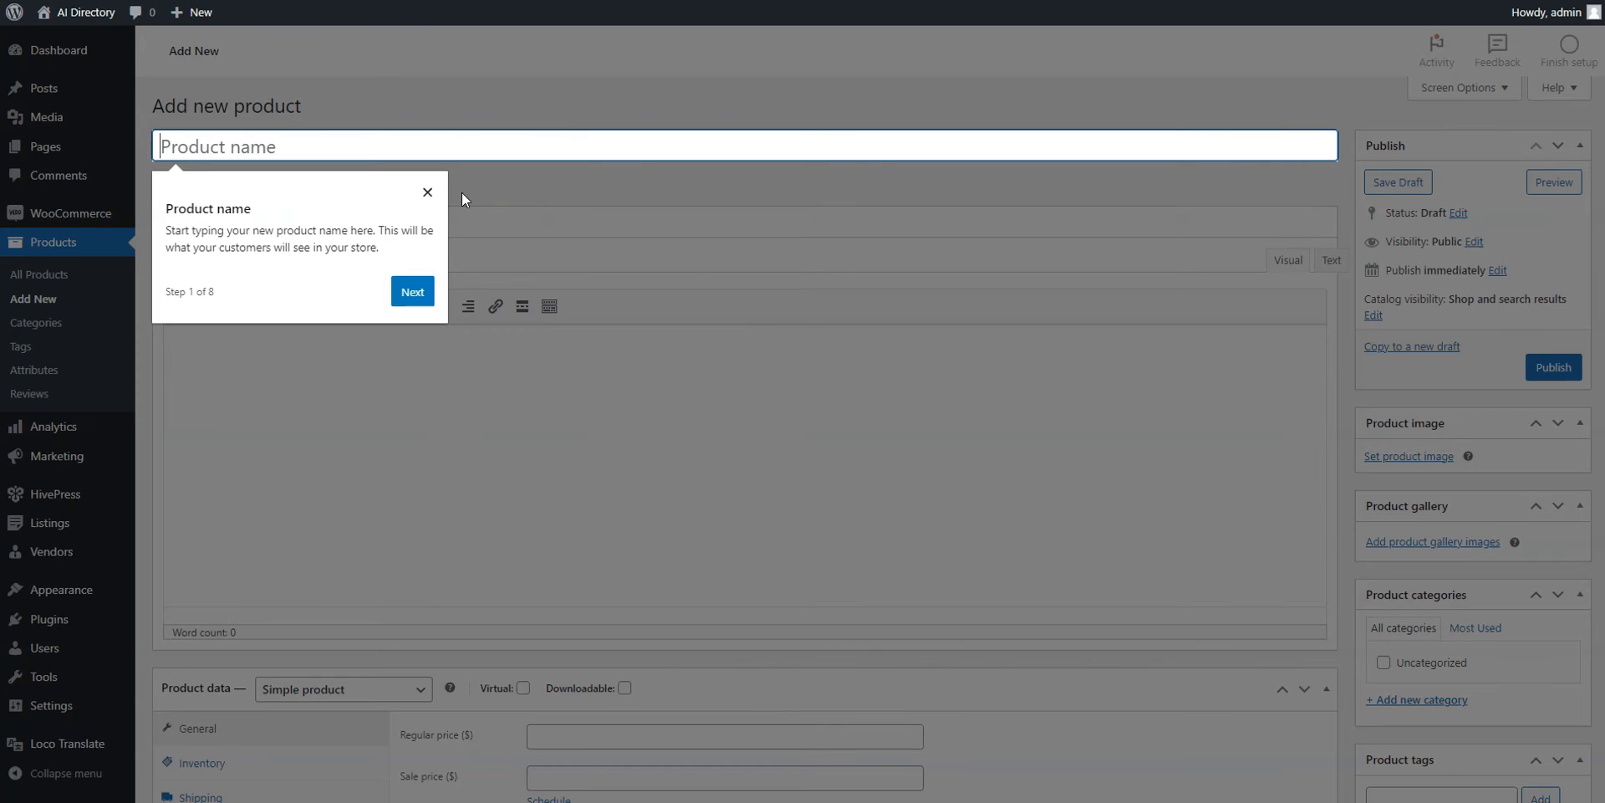
pyautogui.click(426, 199)
pyautogui.click(380, 144)
pyautogui.write('Premium')
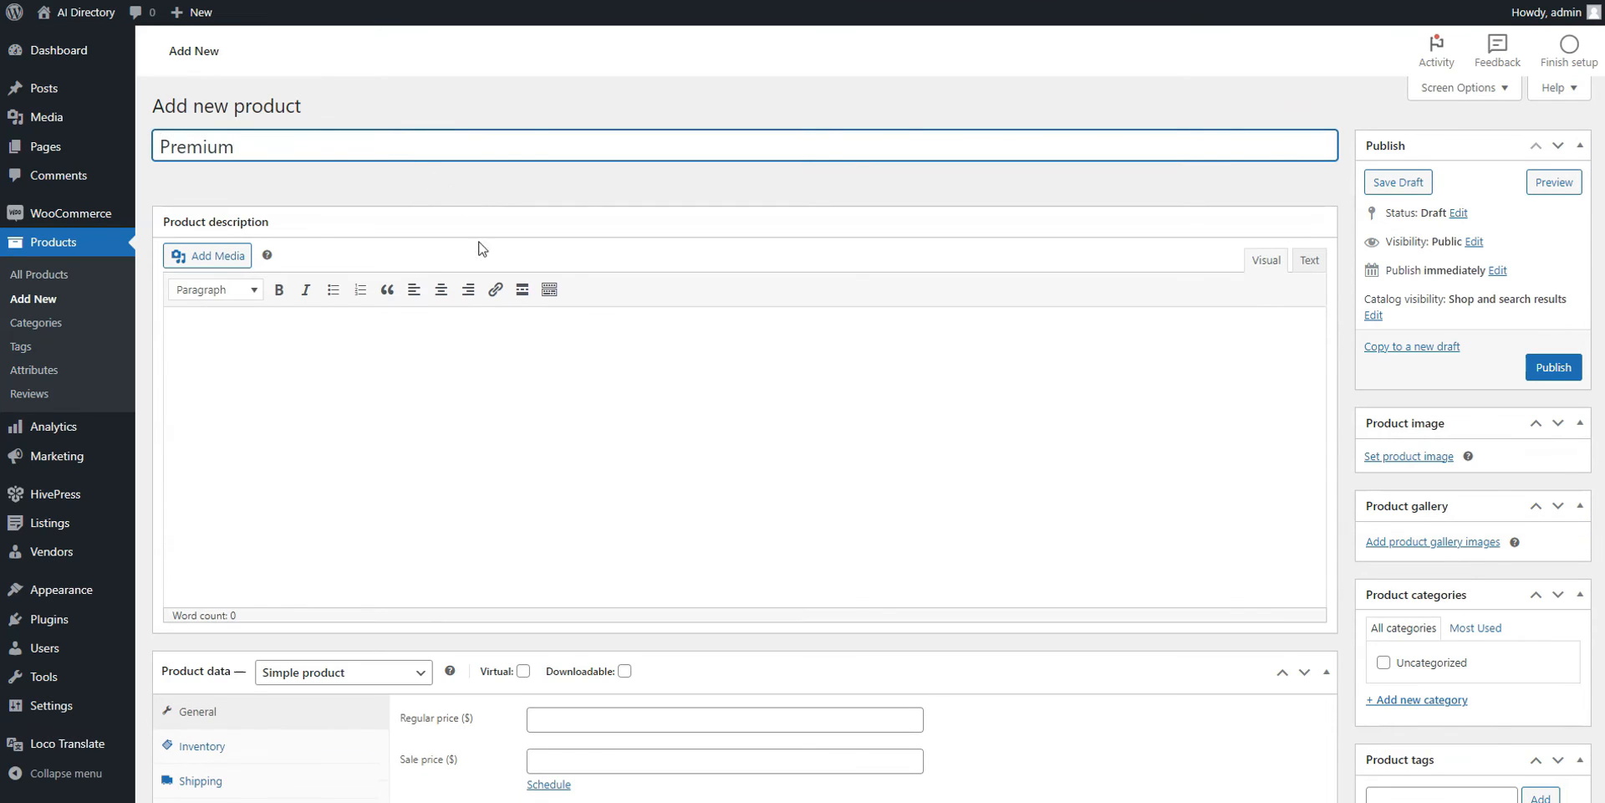
# Set the Premium product's regular price to $25, mark it as virtual and publish it
pyautogui.scroll(-1, 529, 407)
pyautogui.click(568, 642)
pyautogui.write('25')
pyautogui.click(523, 586)
pyautogui.click(1546, 291)
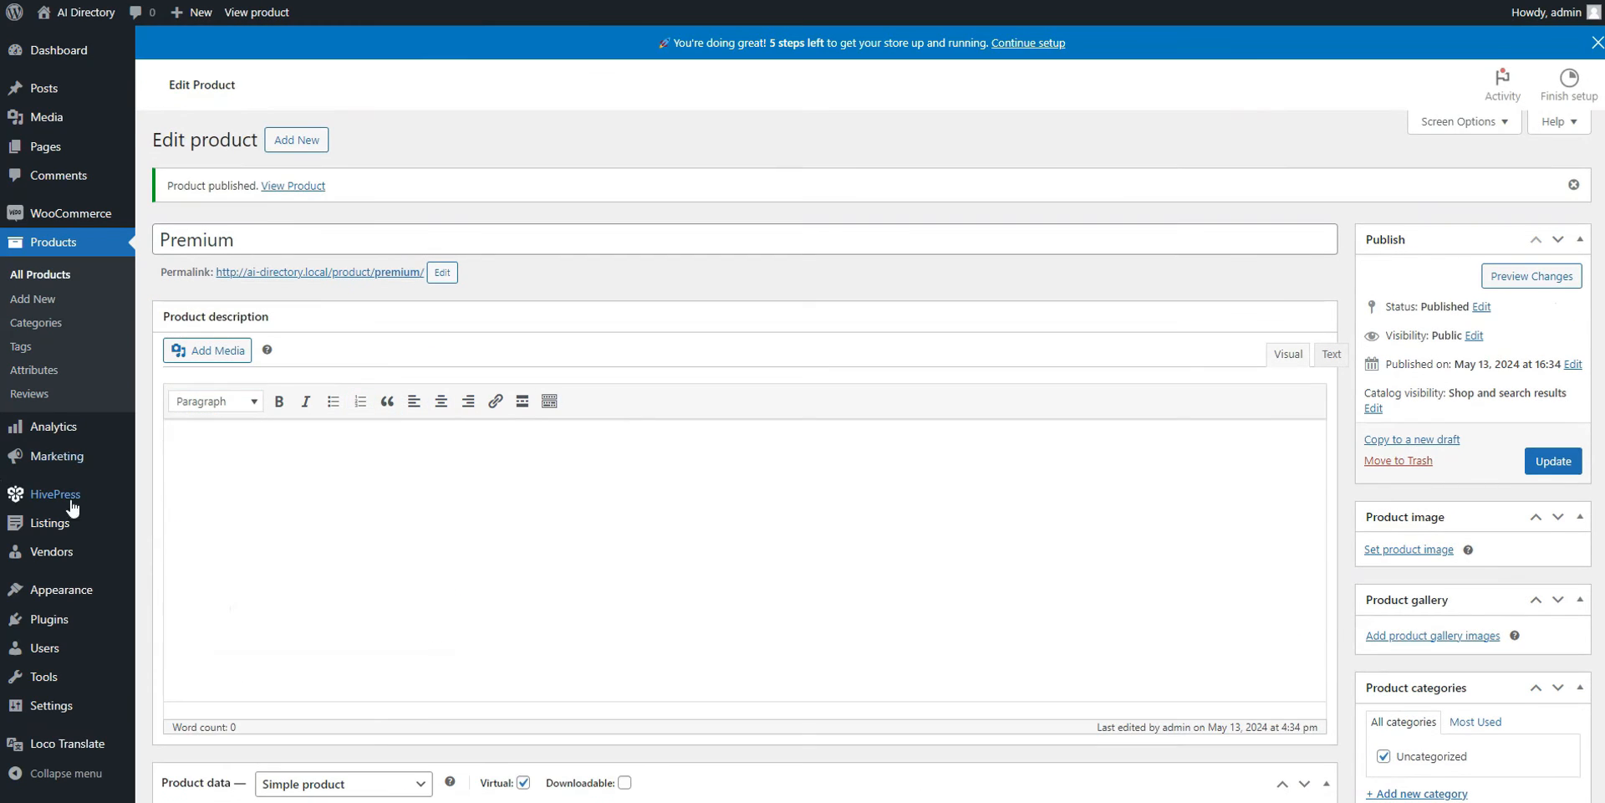
# Create a new listing package titled "Free" with a bulleted description: List one AI tool, 30-day expiration, No reviews, No promotion
pyautogui.moveTo(77, 524)
pyautogui.click(173, 620)
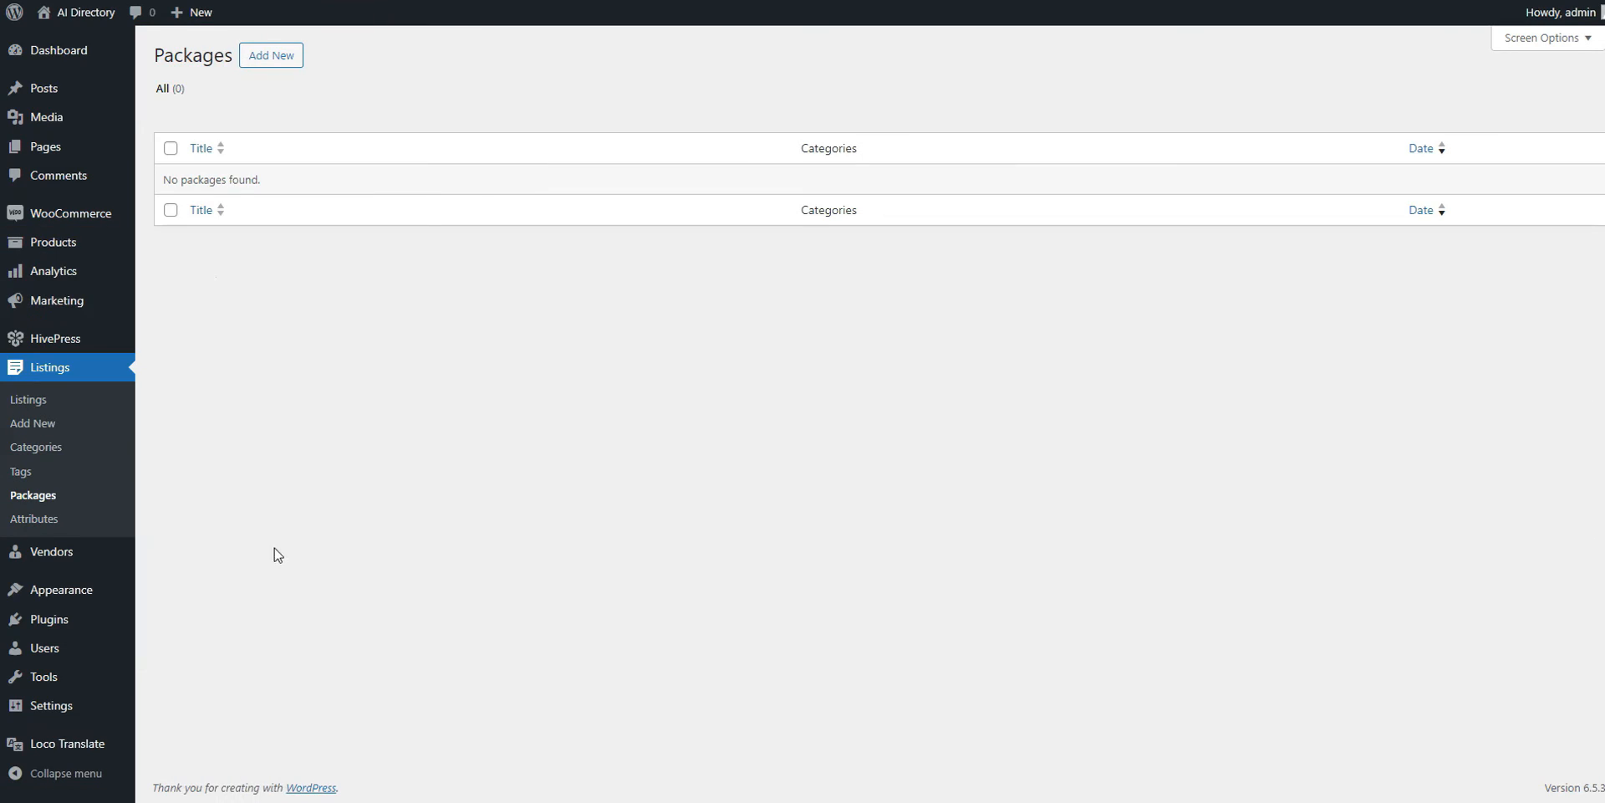
pyautogui.click(297, 58)
pyautogui.write('Free')
pyautogui.click(312, 262)
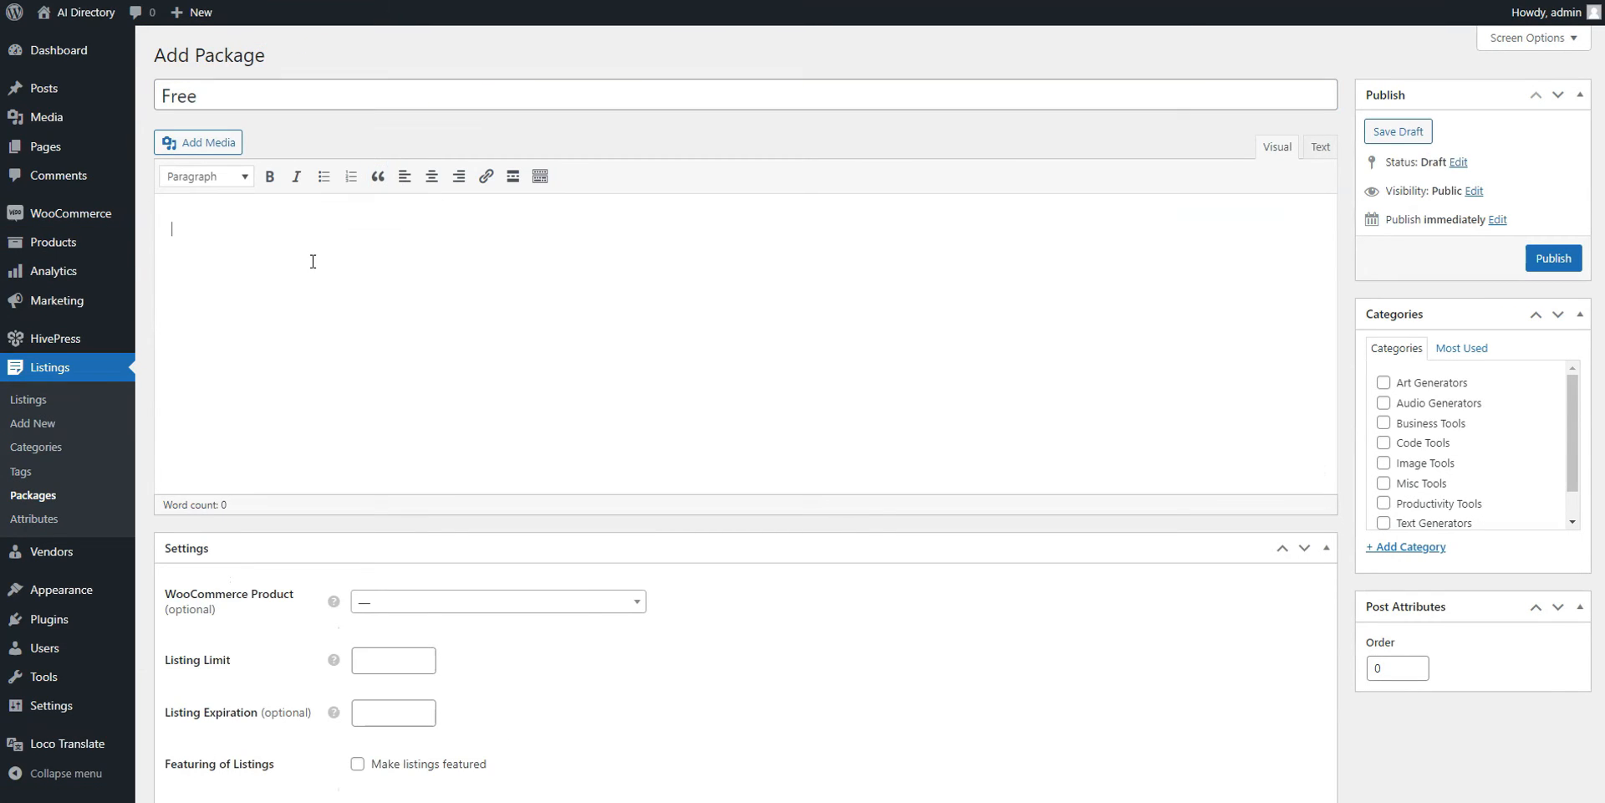
pyautogui.write('List one AI tool 30-day expiration No reviews No promotion')
# Set the Free package's listing limit to 1 and listing expiration to 30, and publish it
pyautogui.scroll(-2, 368, 364)
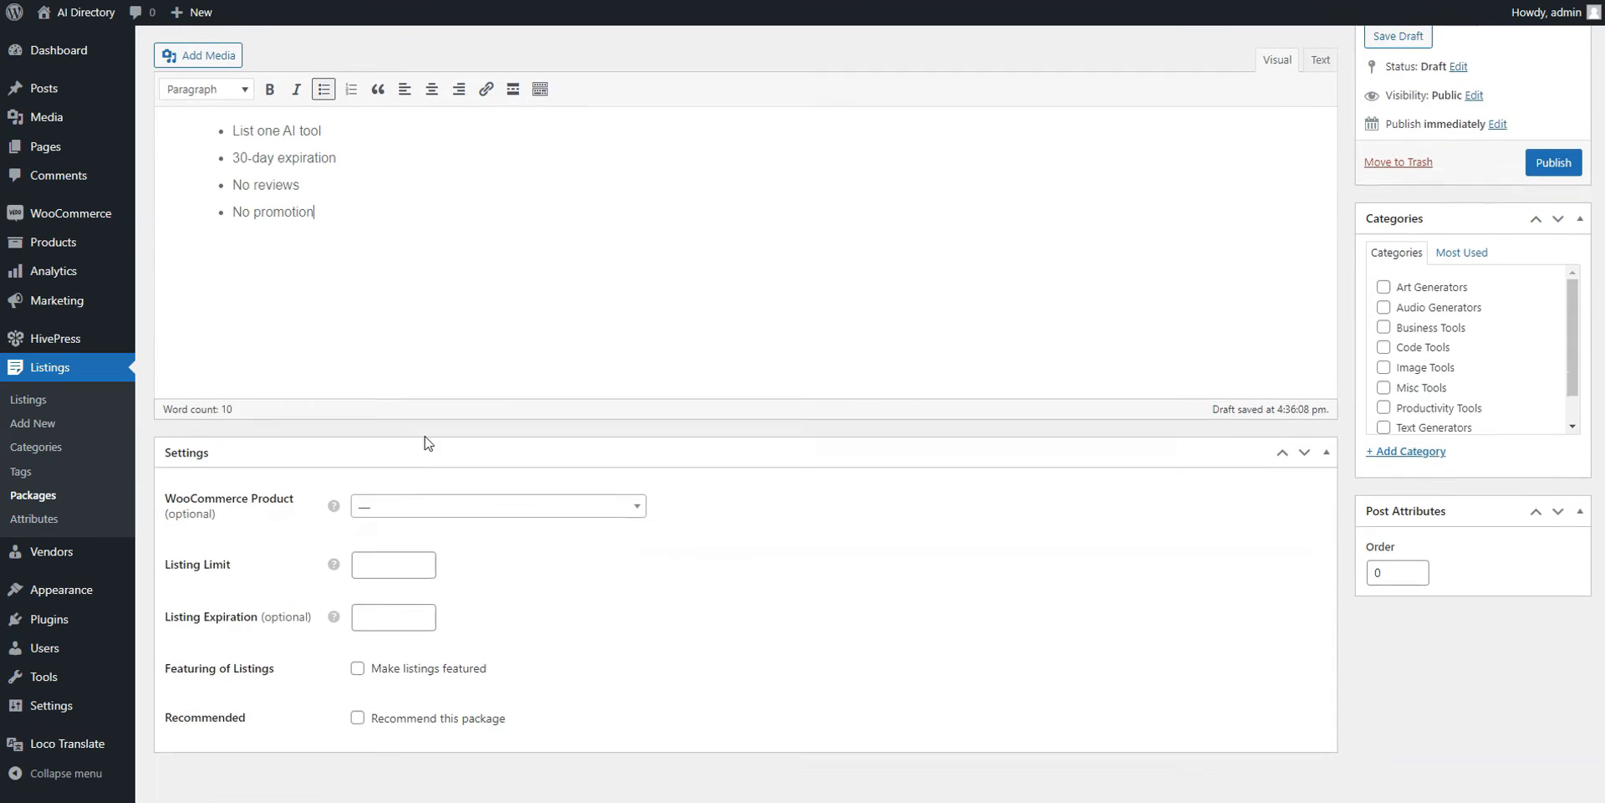
pyautogui.click(378, 544)
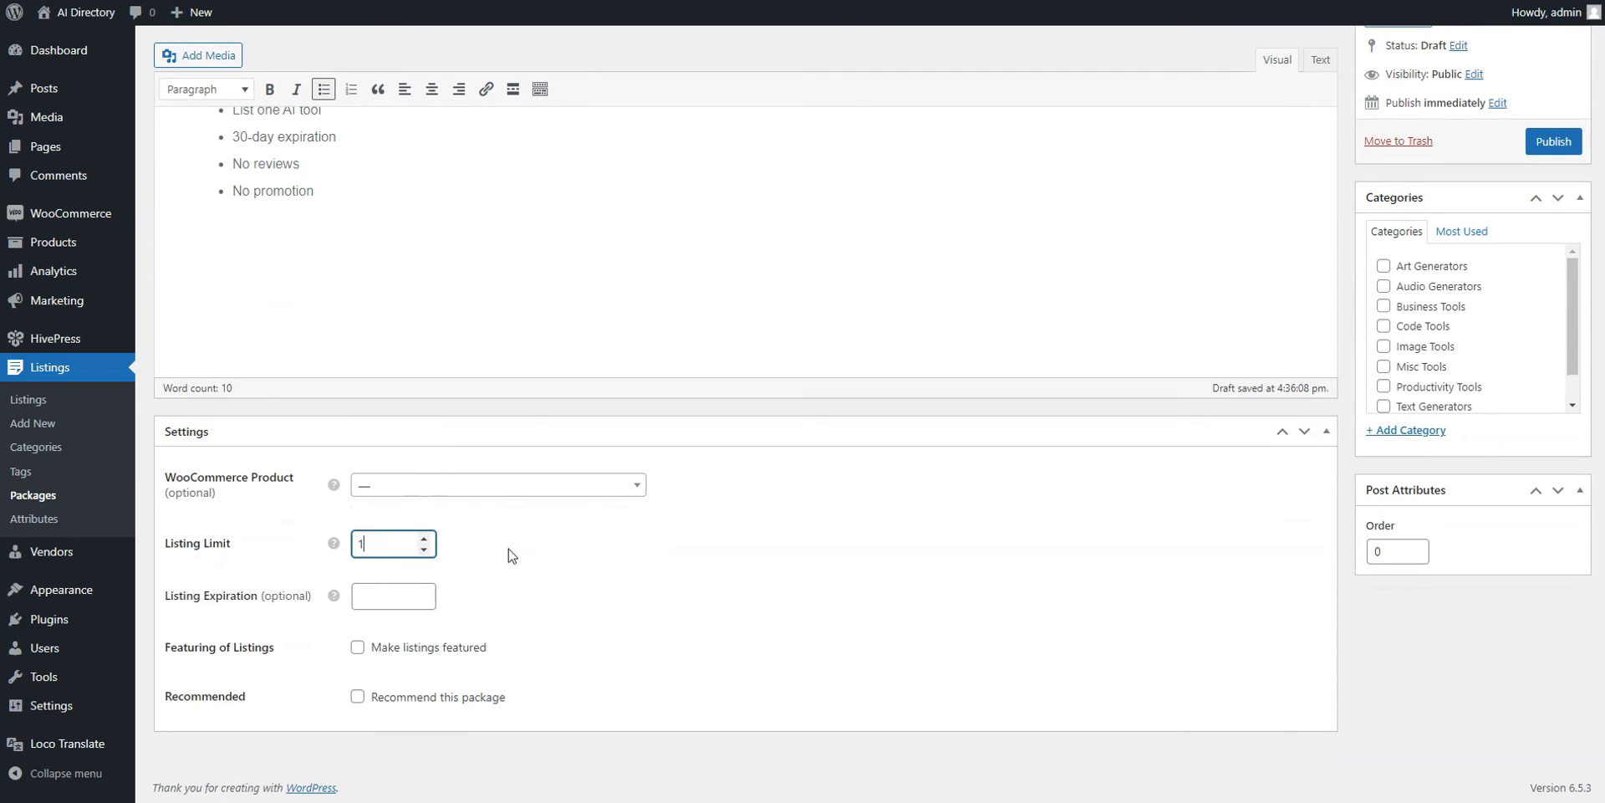
pyautogui.click(376, 589)
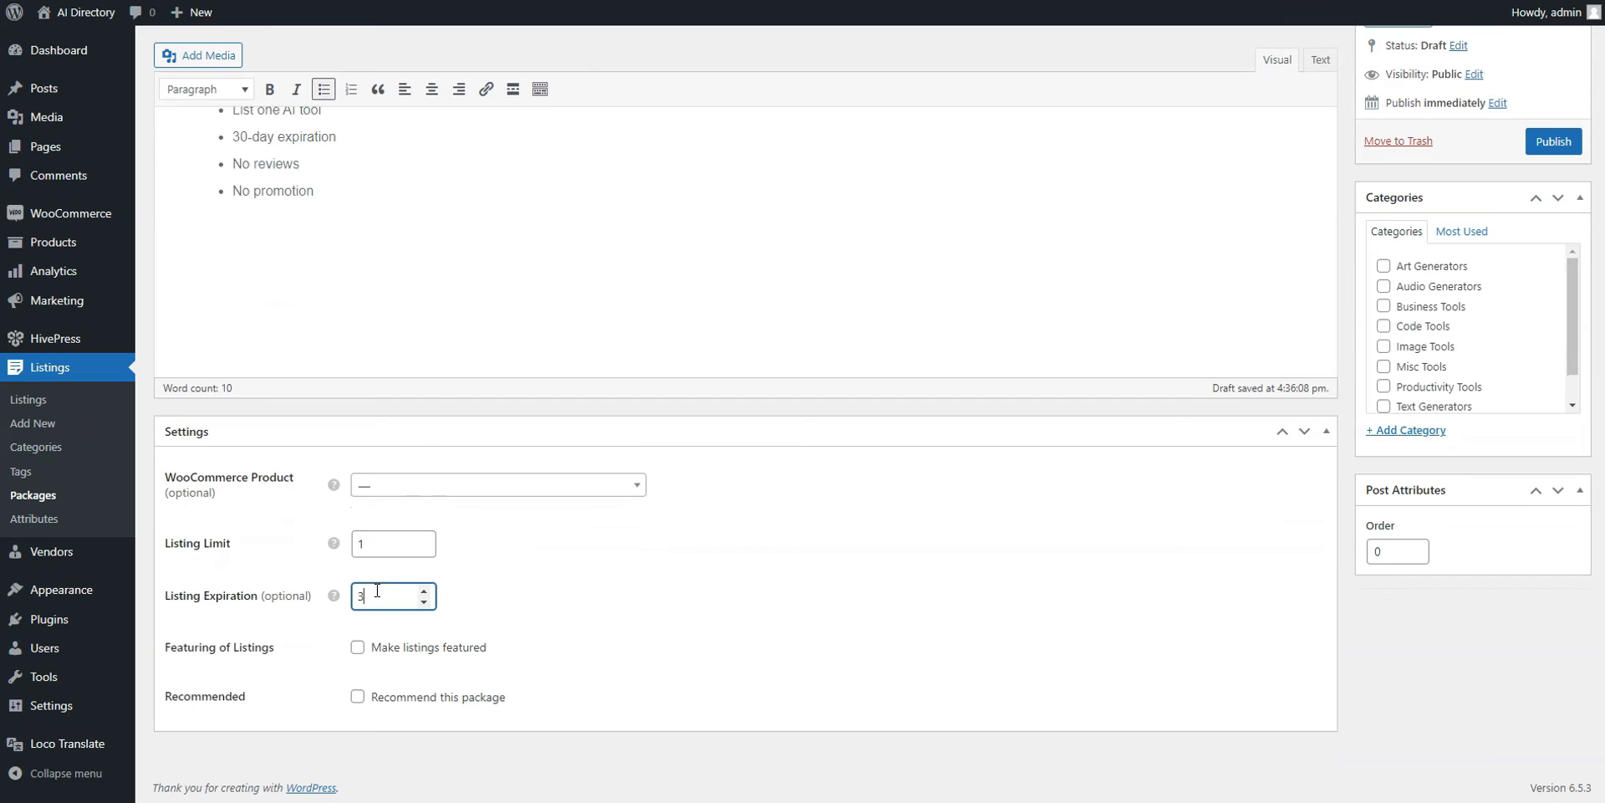
pyautogui.click(626, 611)
pyautogui.scroll(2, 682, 611)
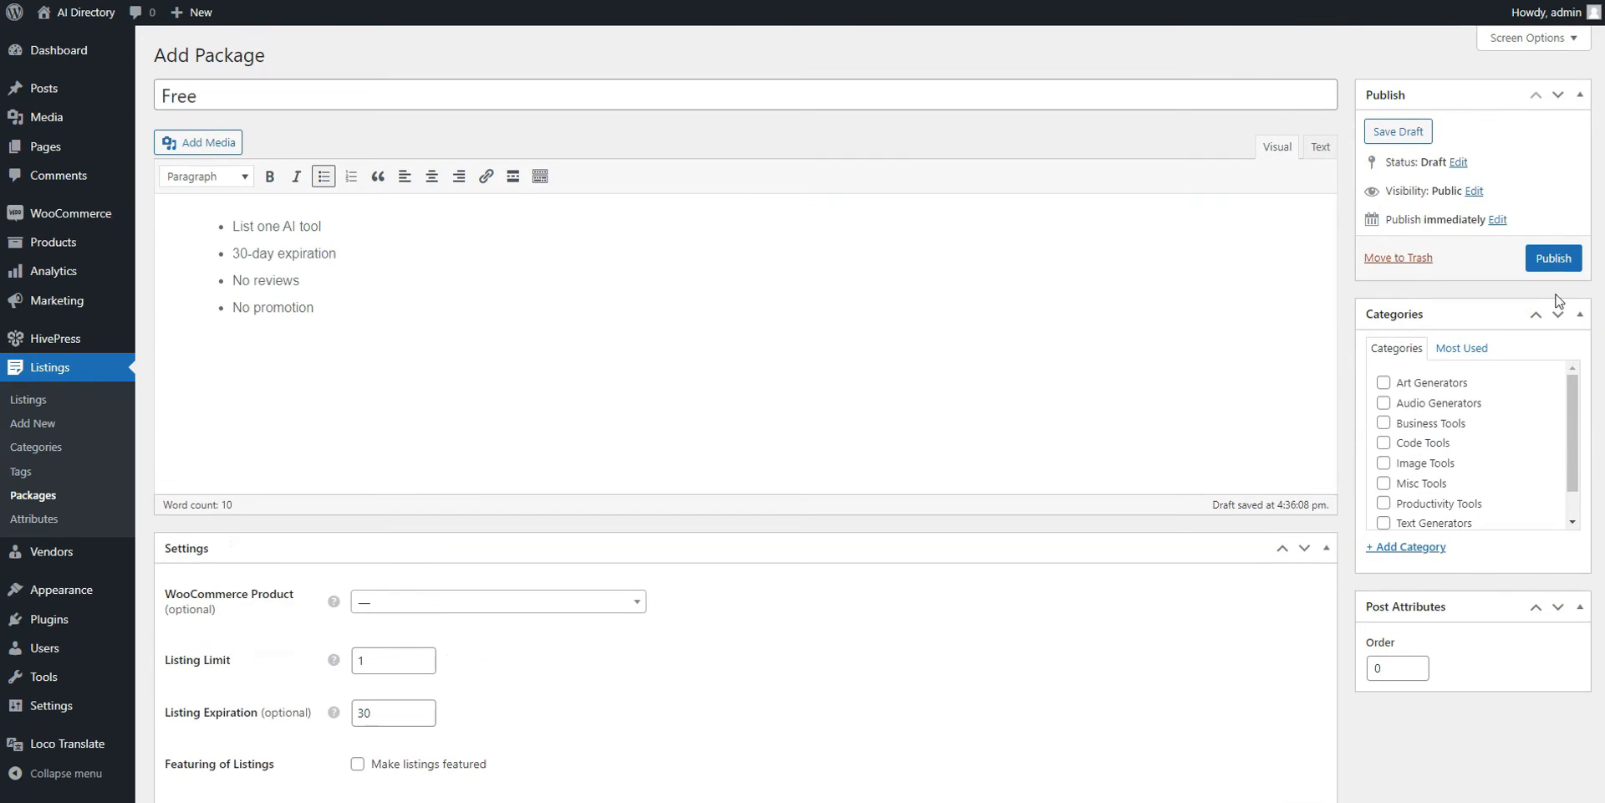
pyautogui.click(1579, 260)
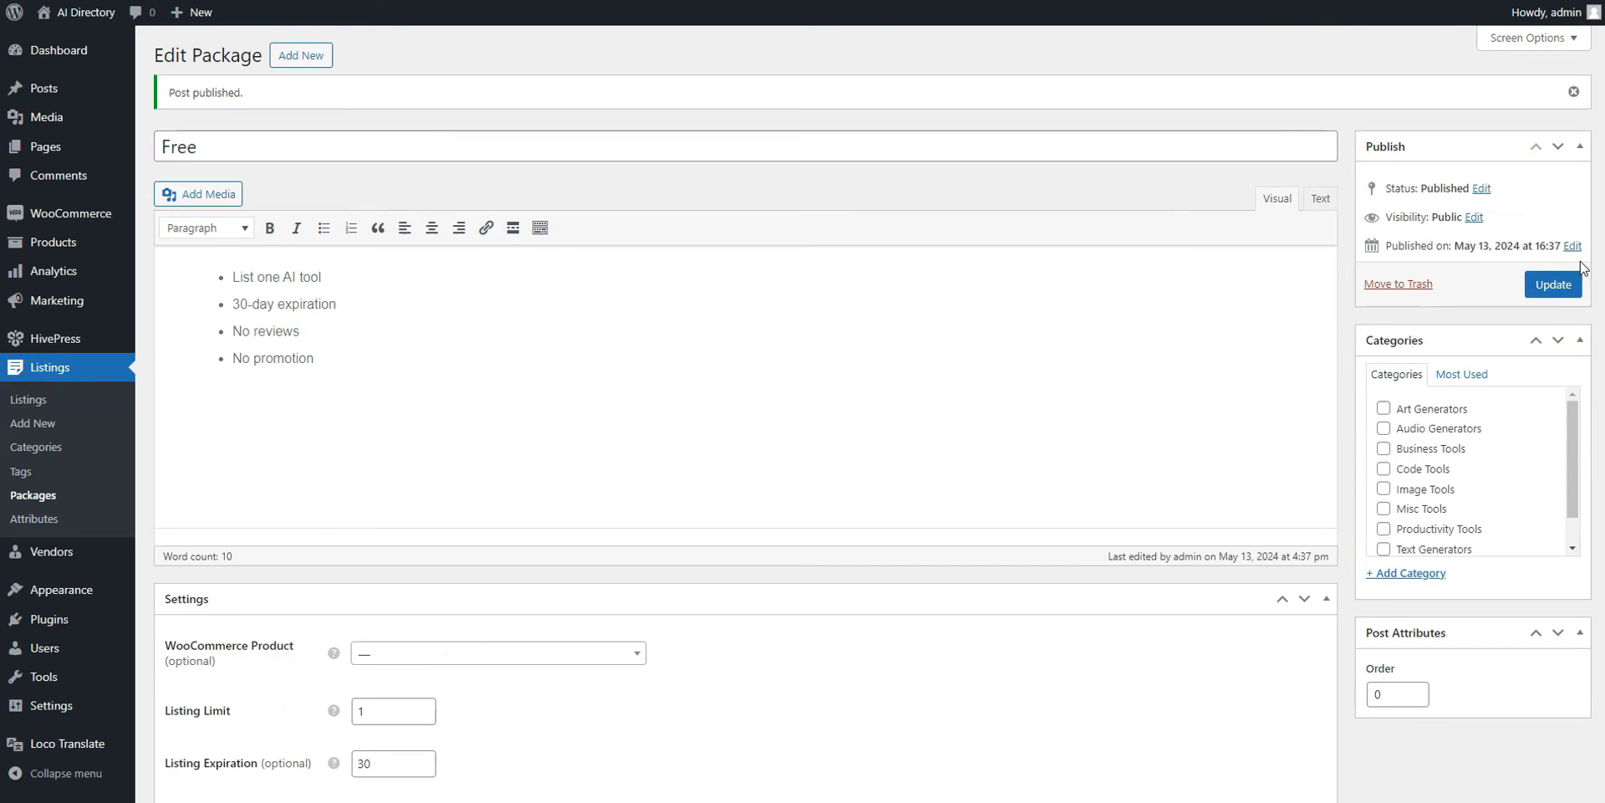
# Create another package titled "Premium" with a bulleted description: List up to 5 AI tools, 90-day expiration, Reviews, 1 free promotion
pyautogui.click(303, 58)
pyautogui.write('Premium')
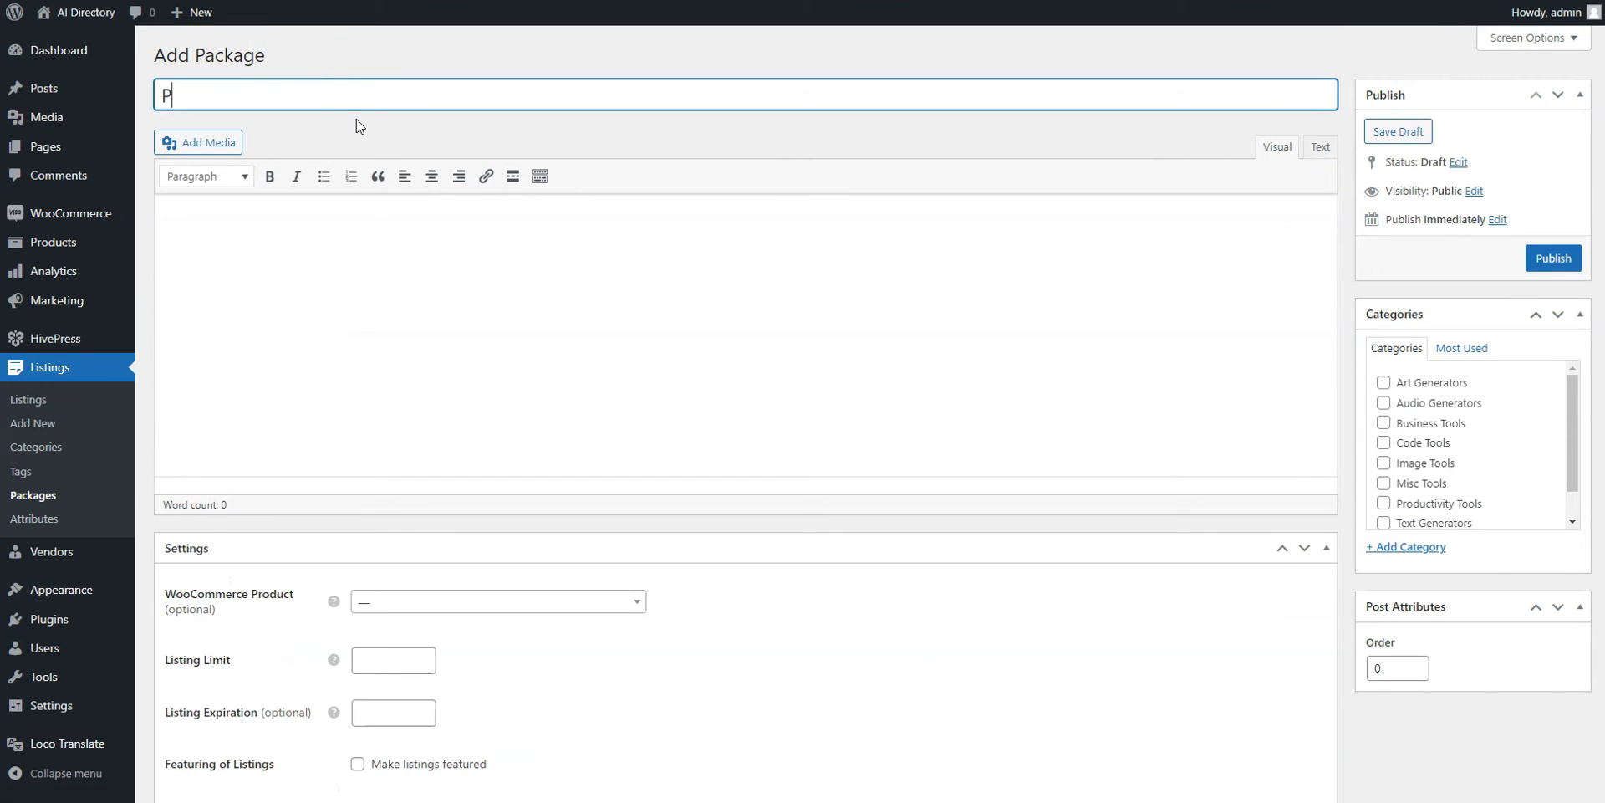
pyautogui.click(295, 226)
pyautogui.write('List up to 5 AI tools 90-day expiration Reviews 1 free promotion')
# Link the Premium package to the Premium product, set listing limit 5 and expiration 90, mark it recommended and publish it
pyautogui.scroll(-2, 426, 283)
pyautogui.click(430, 488)
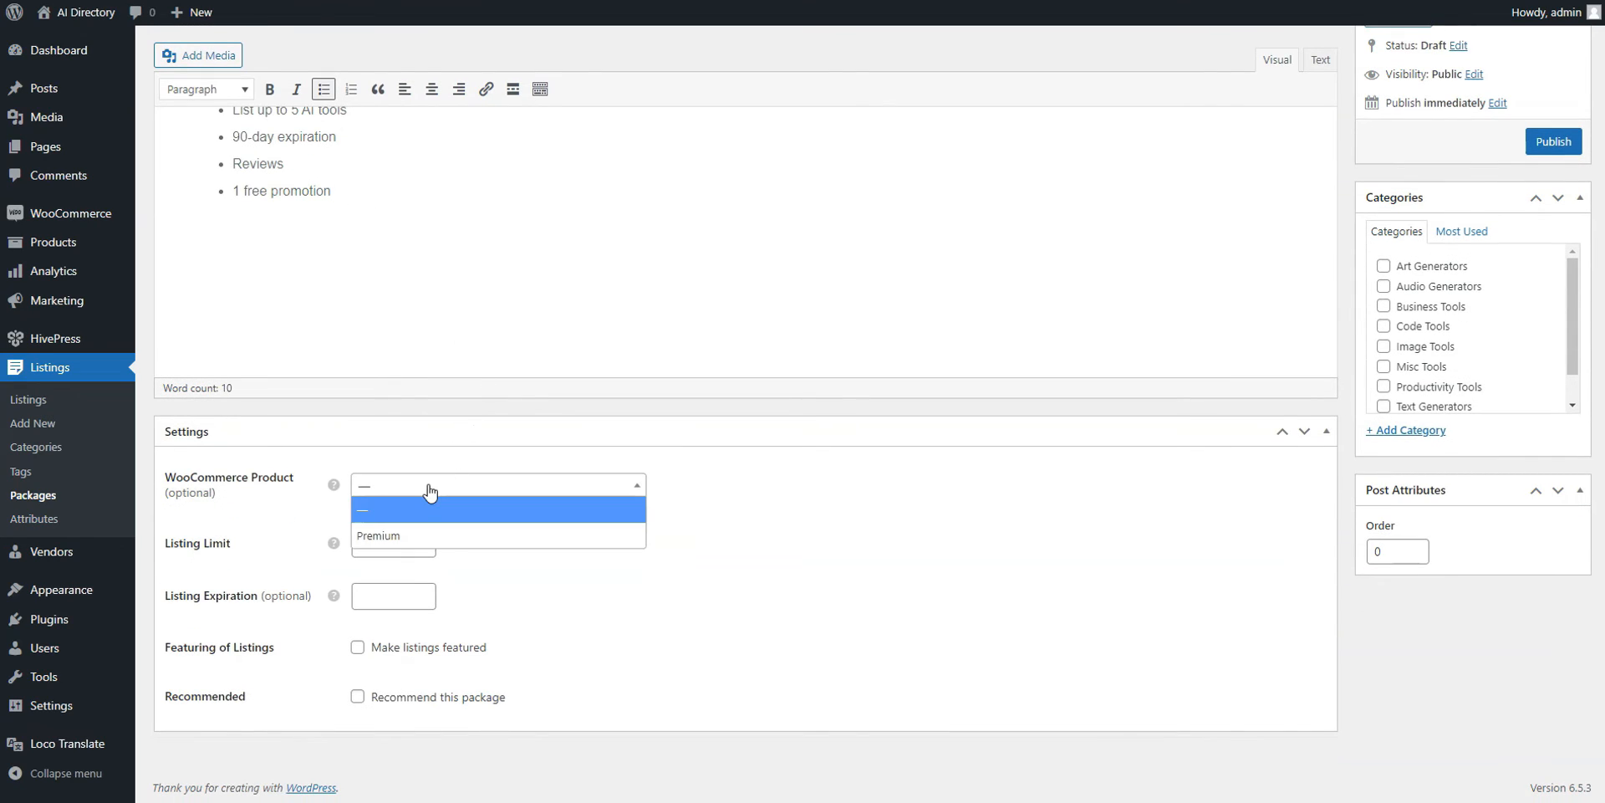
pyautogui.click(413, 538)
pyautogui.click(392, 541)
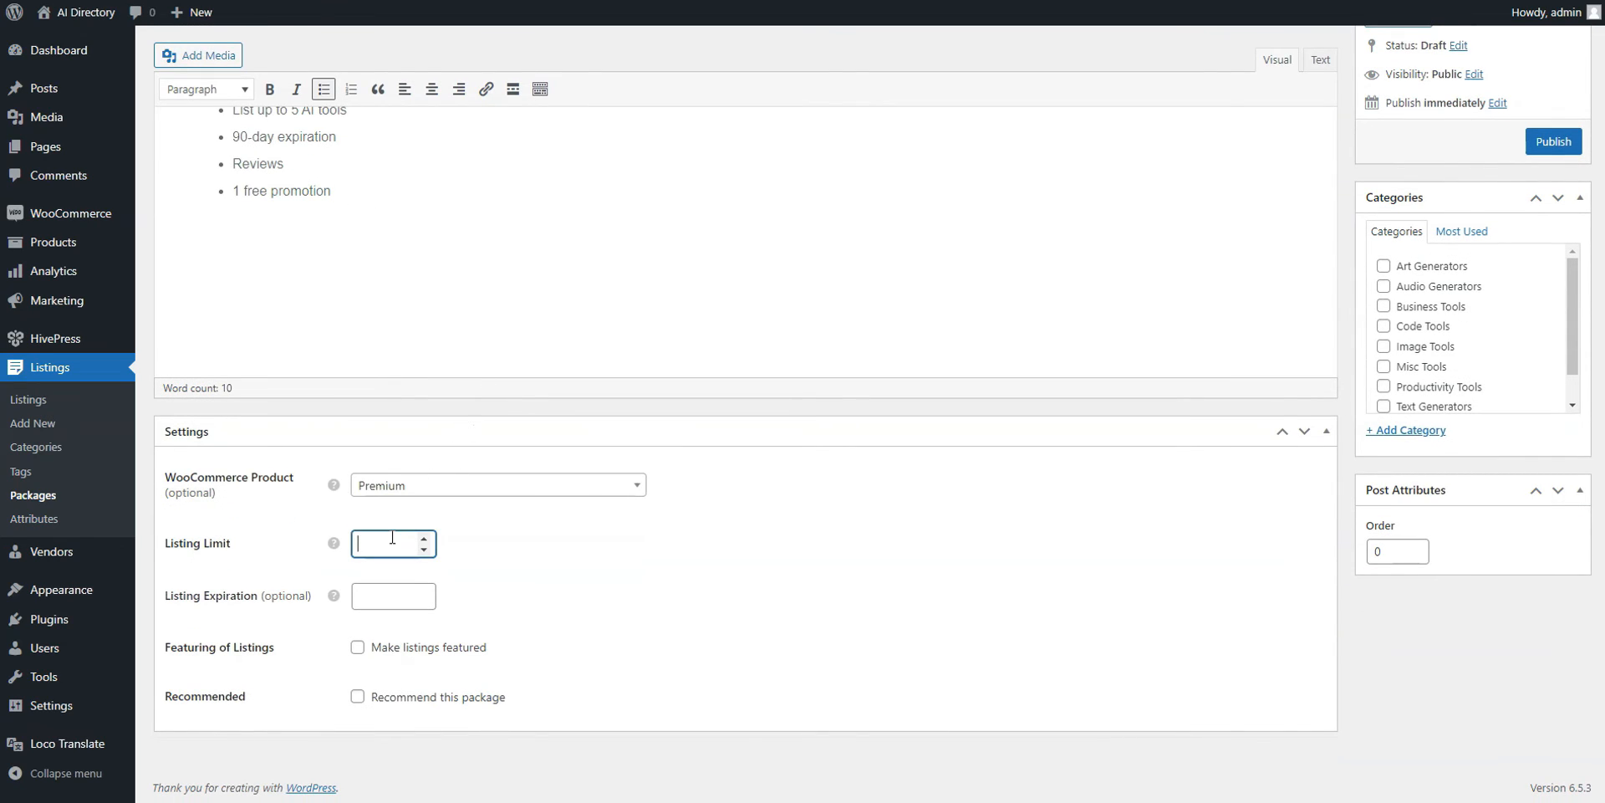
pyautogui.click(386, 590)
pyautogui.click(358, 697)
pyautogui.scroll(2, 1262, 466)
pyautogui.click(1555, 259)
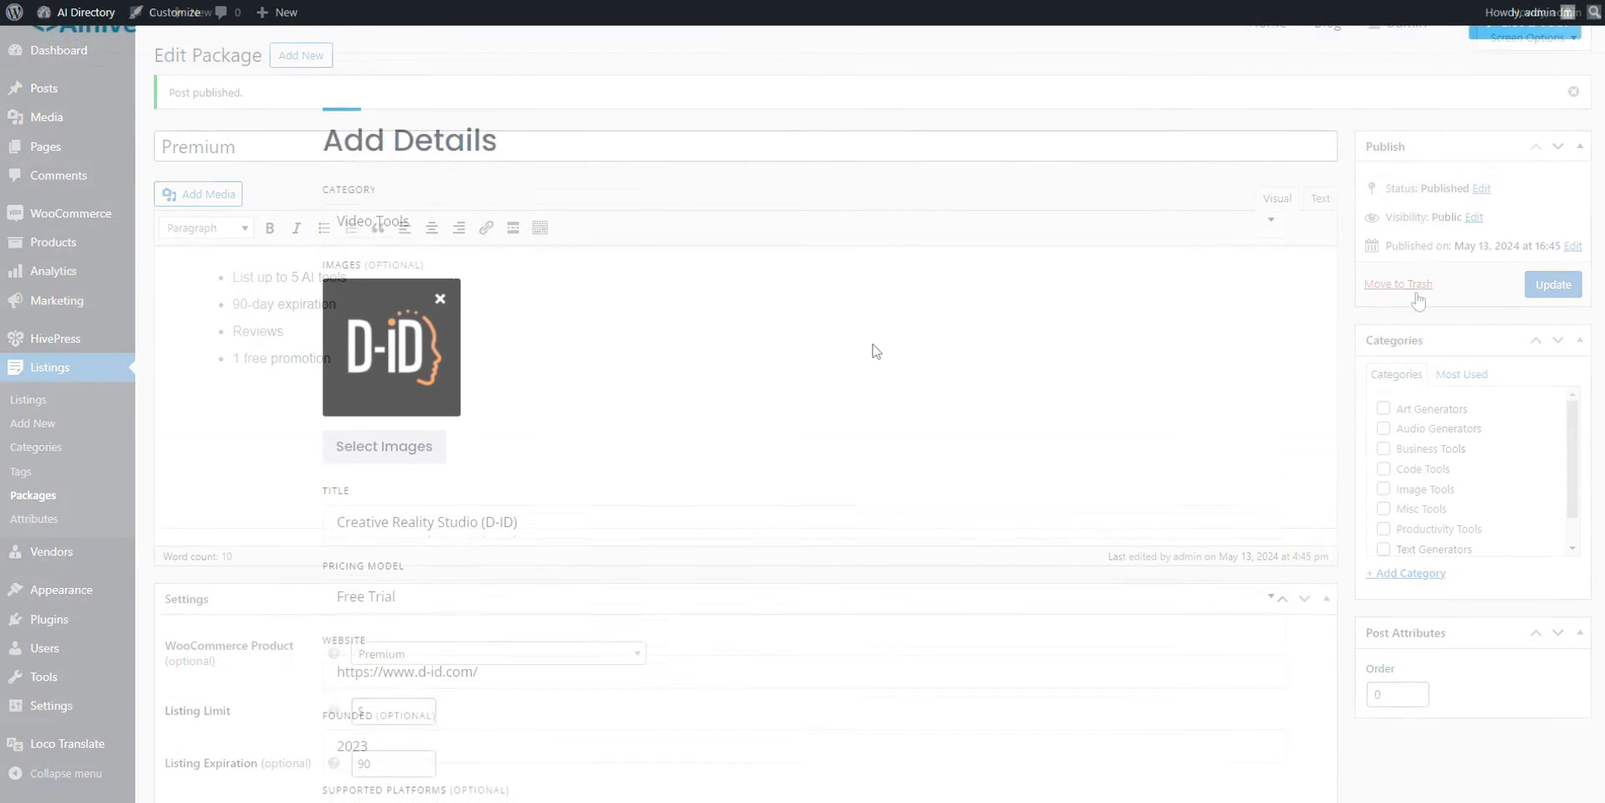
# Submit the Creative Reality Studio (D-ID) listing details, choose to buy the Premium package and review the checkout page
pyautogui.scroll(-8, 873, 349)
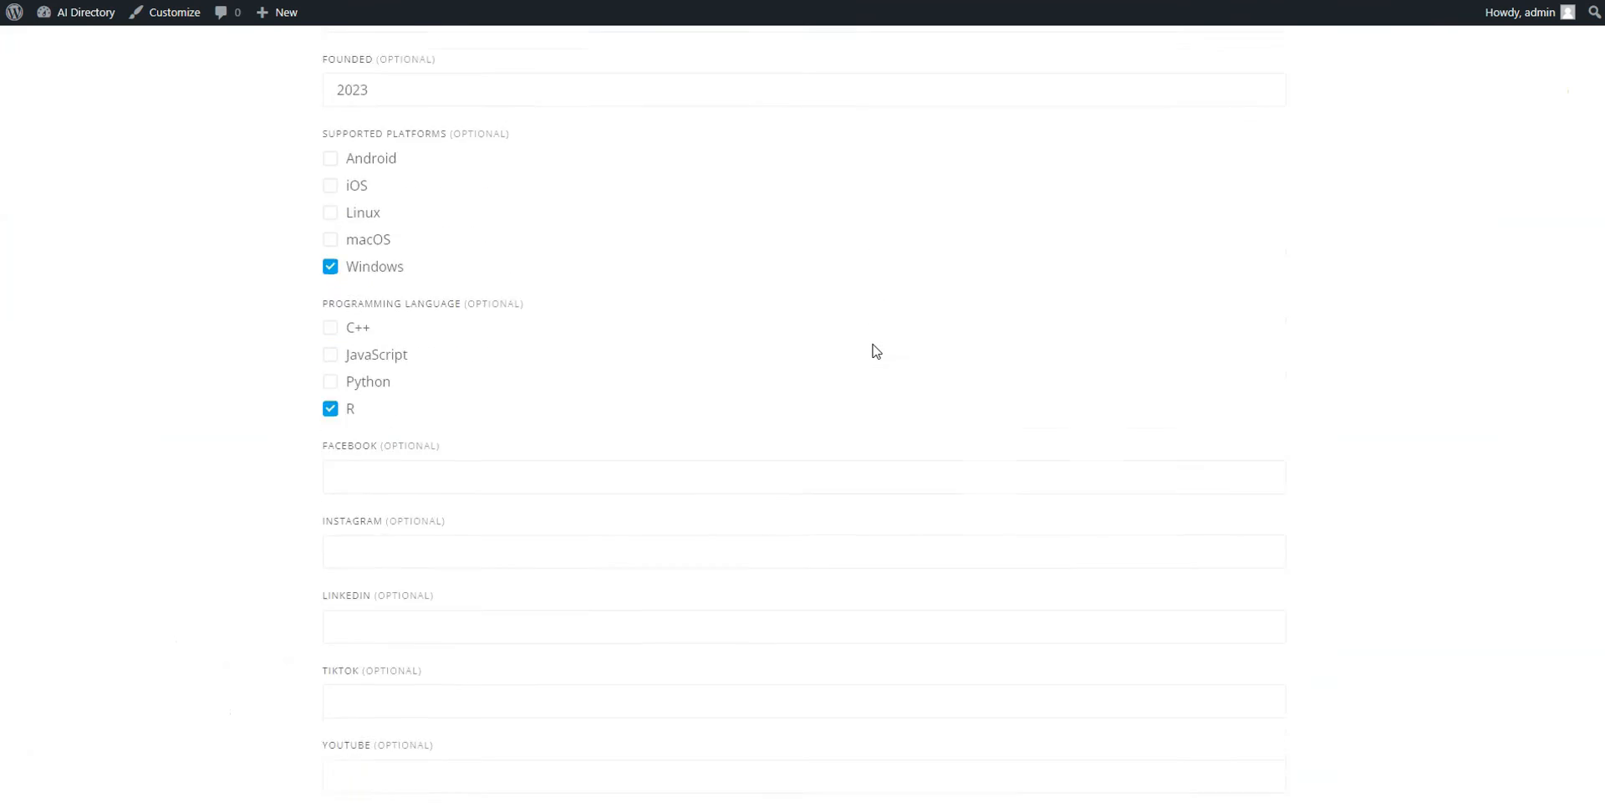
pyautogui.scroll(-5, 873, 349)
pyautogui.click(352, 669)
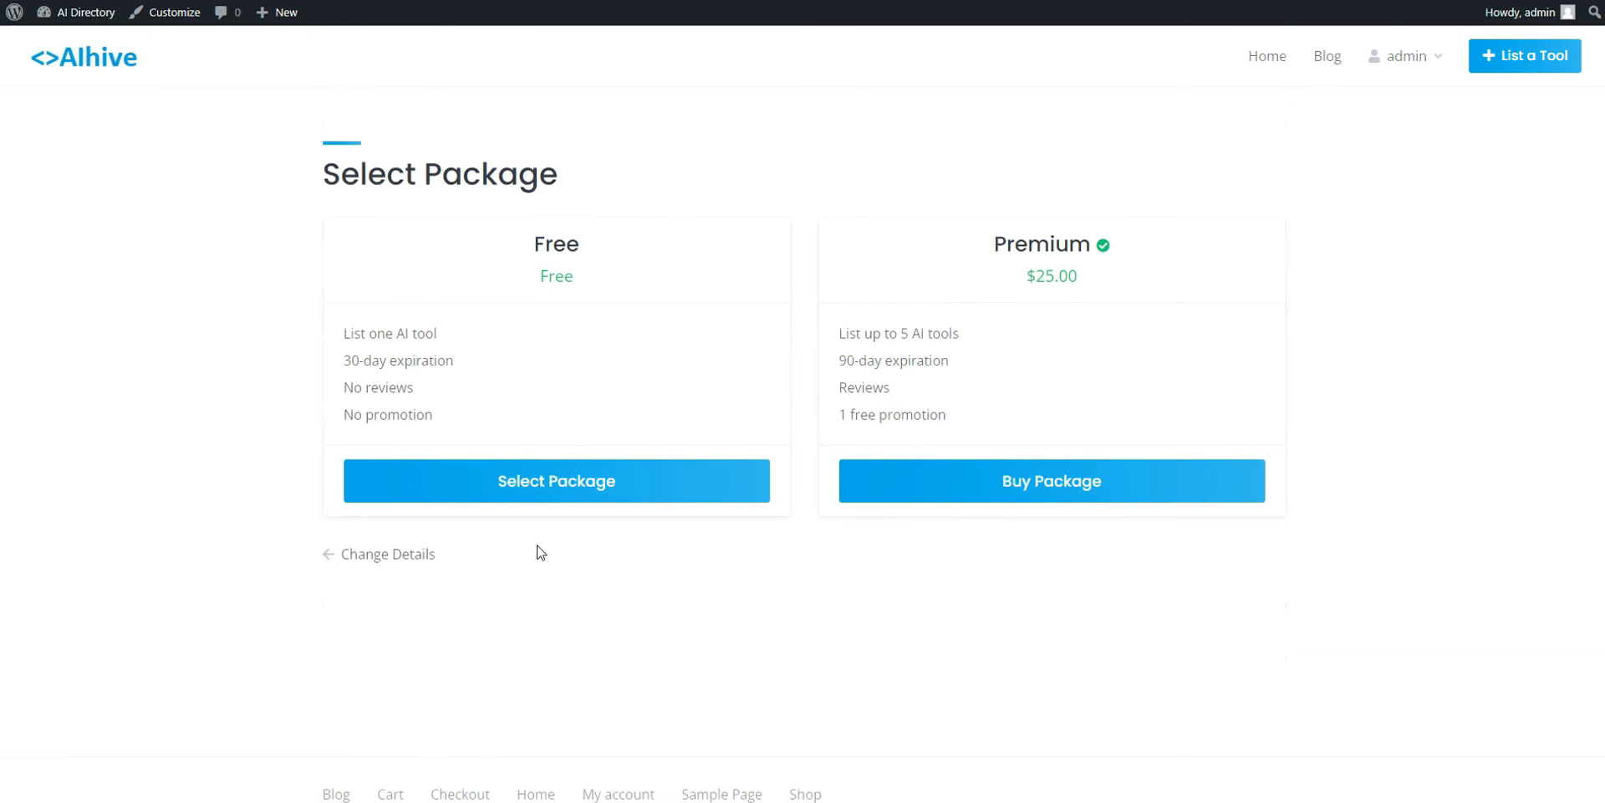
pyautogui.click(1005, 489)
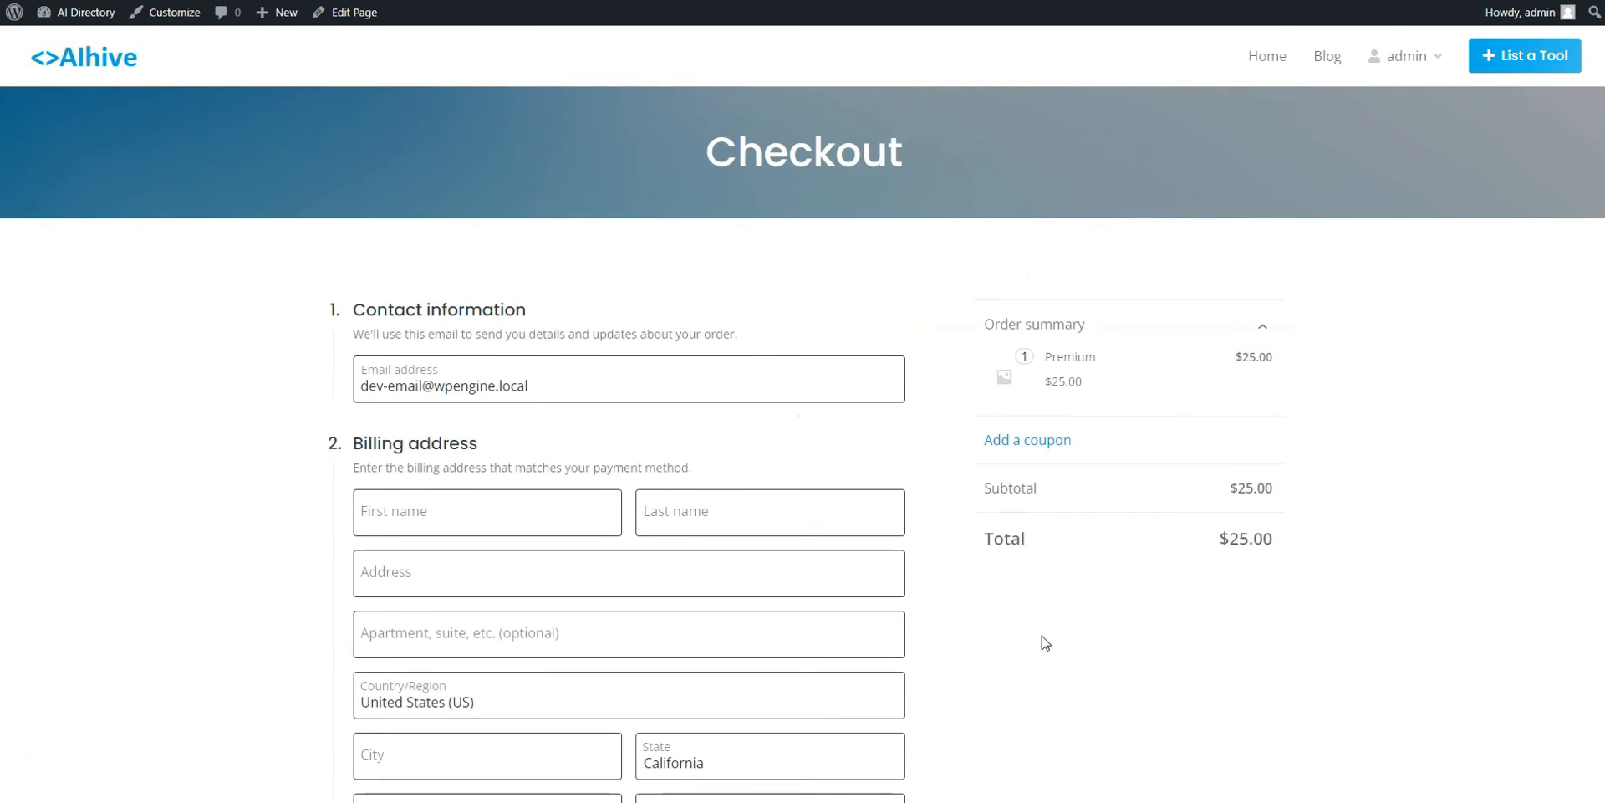
pyautogui.scroll(-2, 1044, 642)
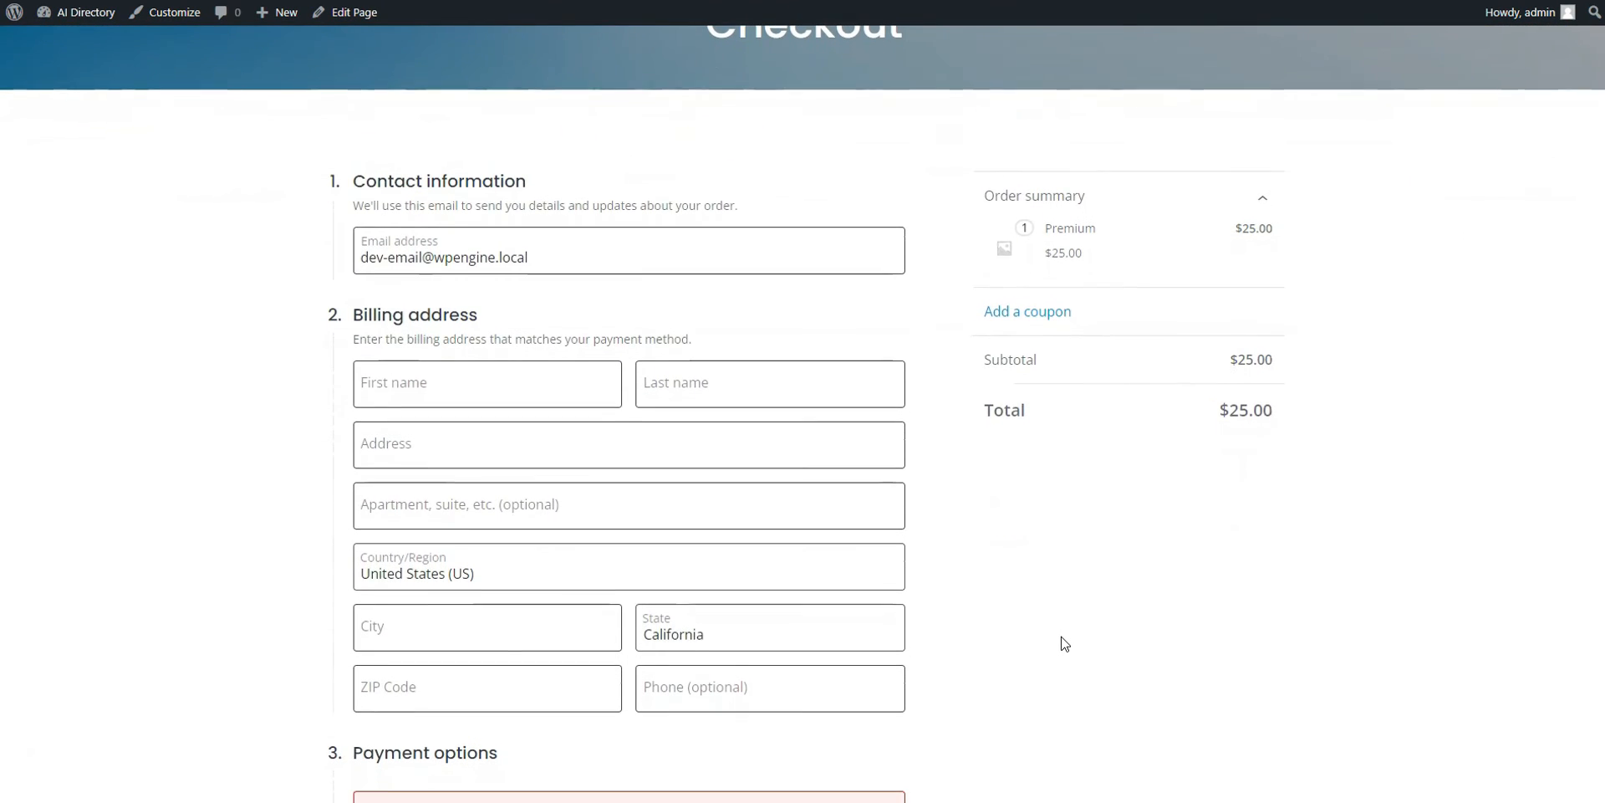
pyautogui.scroll(2, 1064, 643)
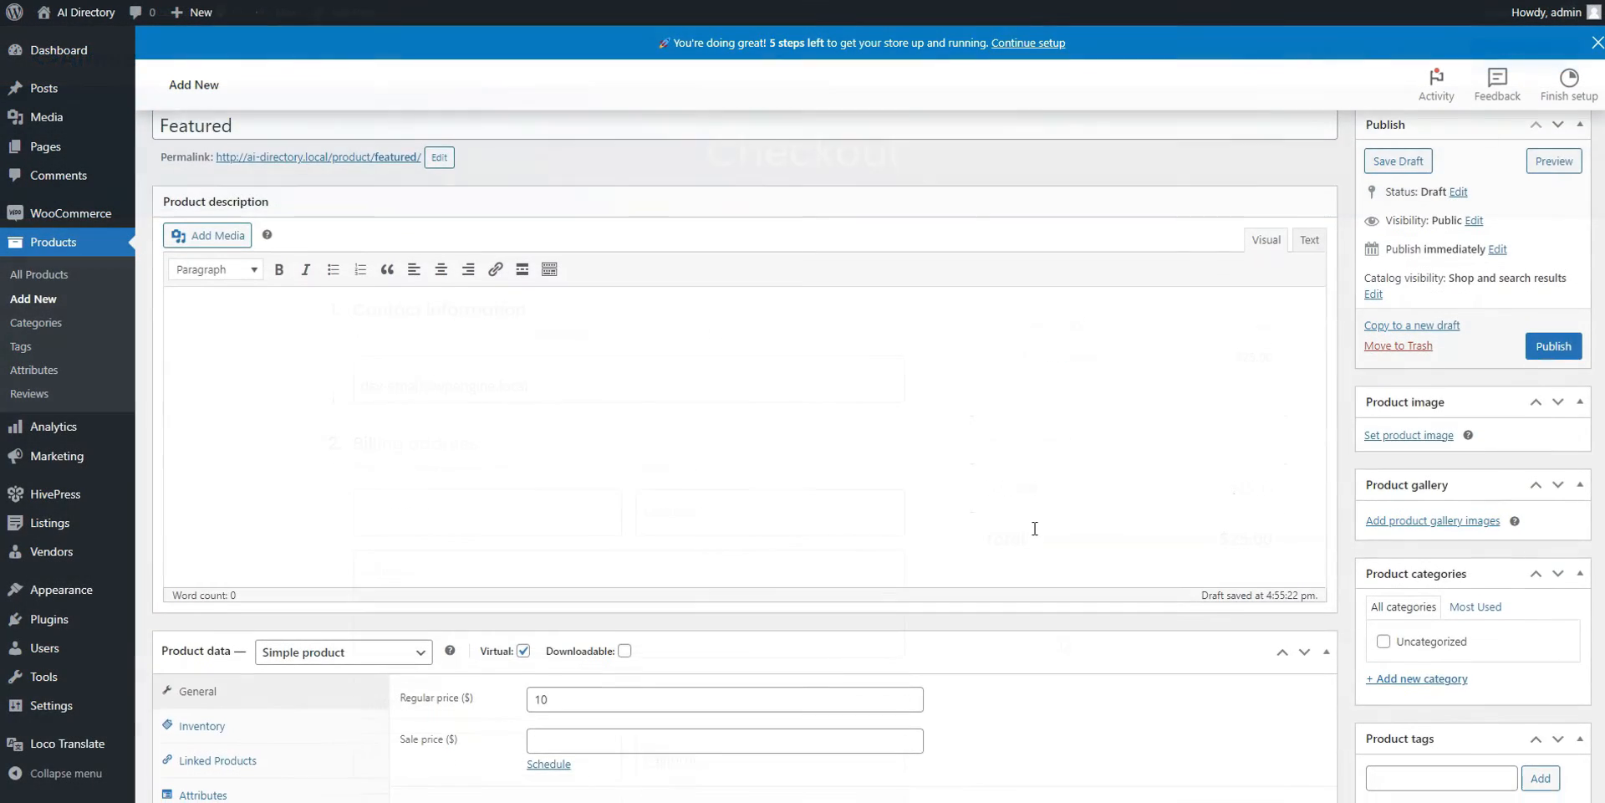
# Publish the new WooCommerce product "Featured" and check its product data
pyautogui.scroll(-3, 1187, 485)
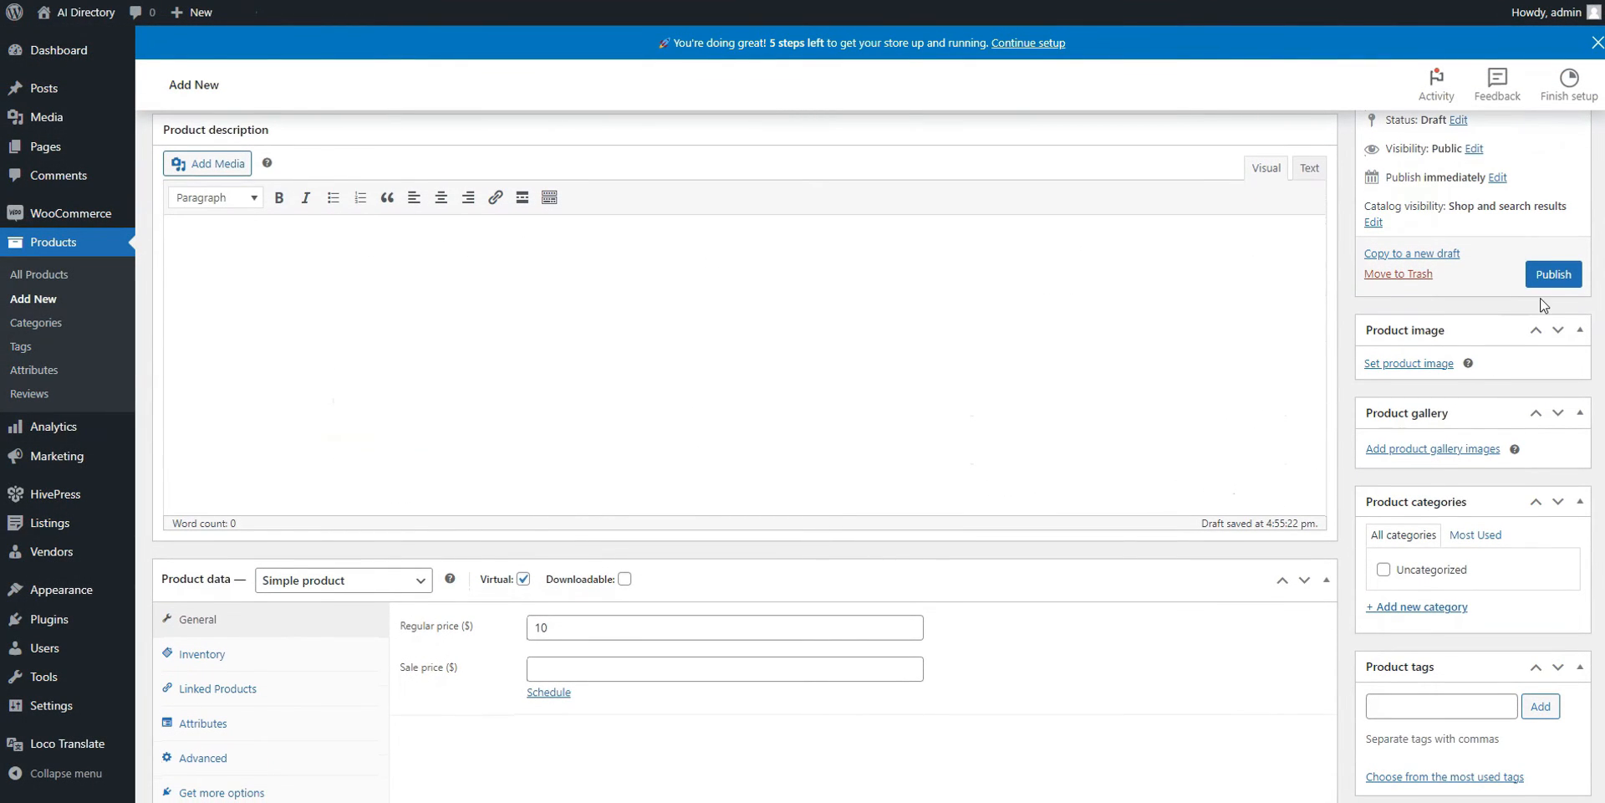
pyautogui.click(1553, 276)
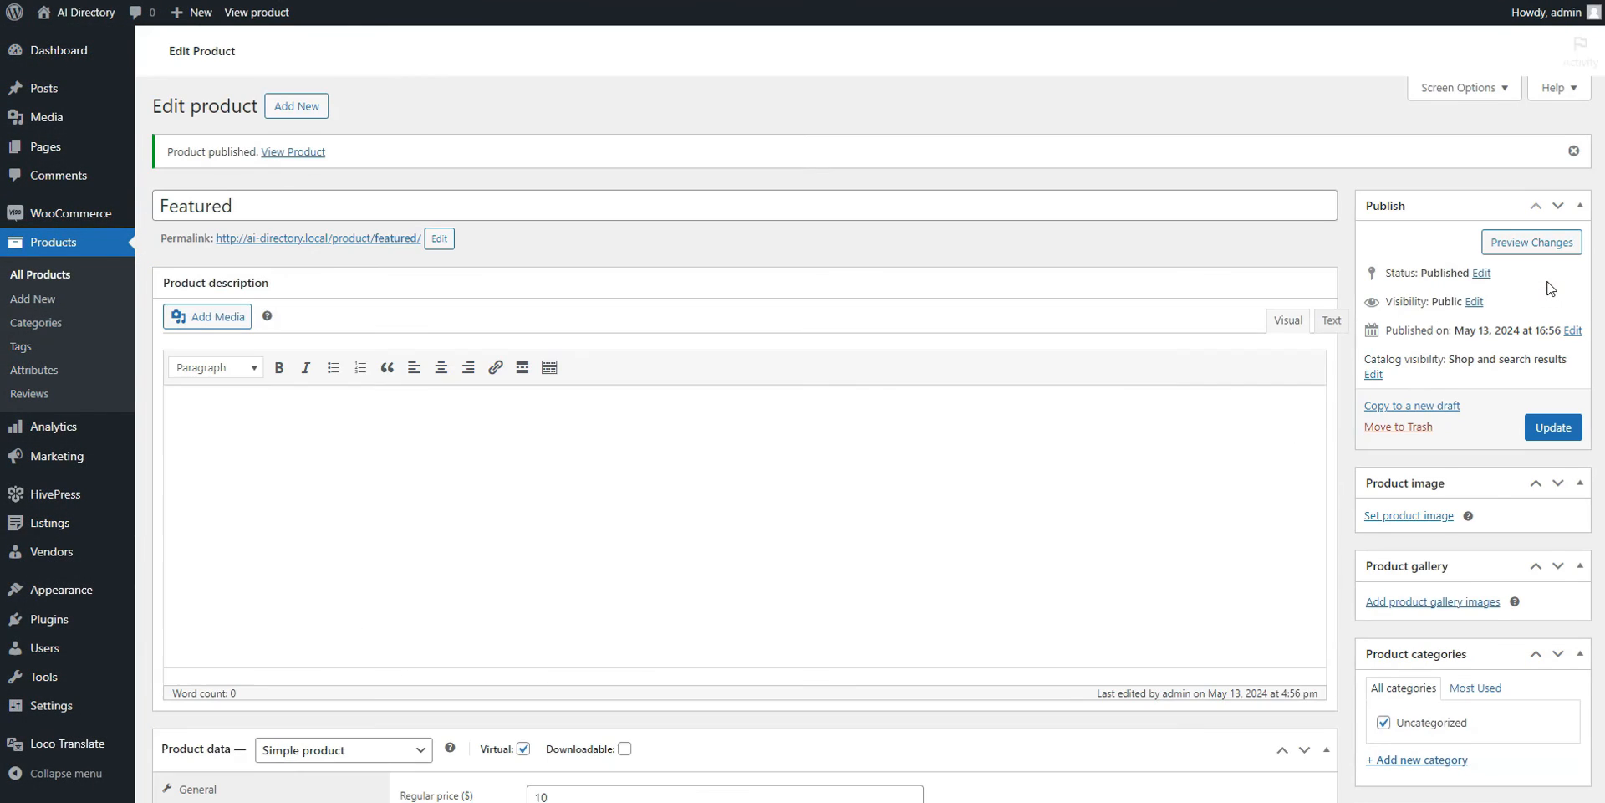
pyautogui.scroll(-1, 780, 559)
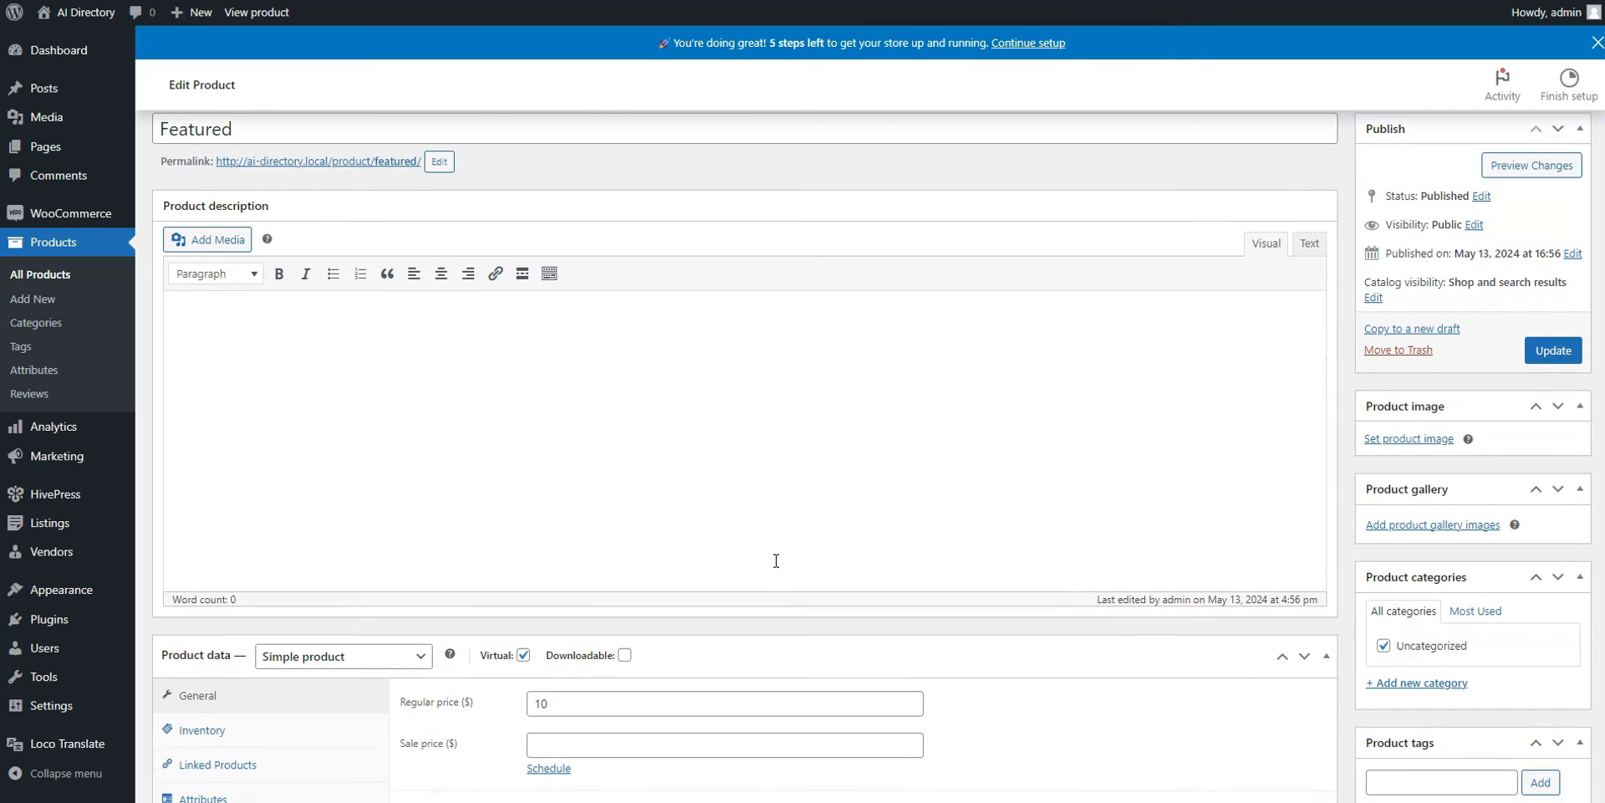
# Set Featured as the WooCommerce product for featuring listings in the HivePress listing settings and save the changes
pyautogui.moveTo(126, 502)
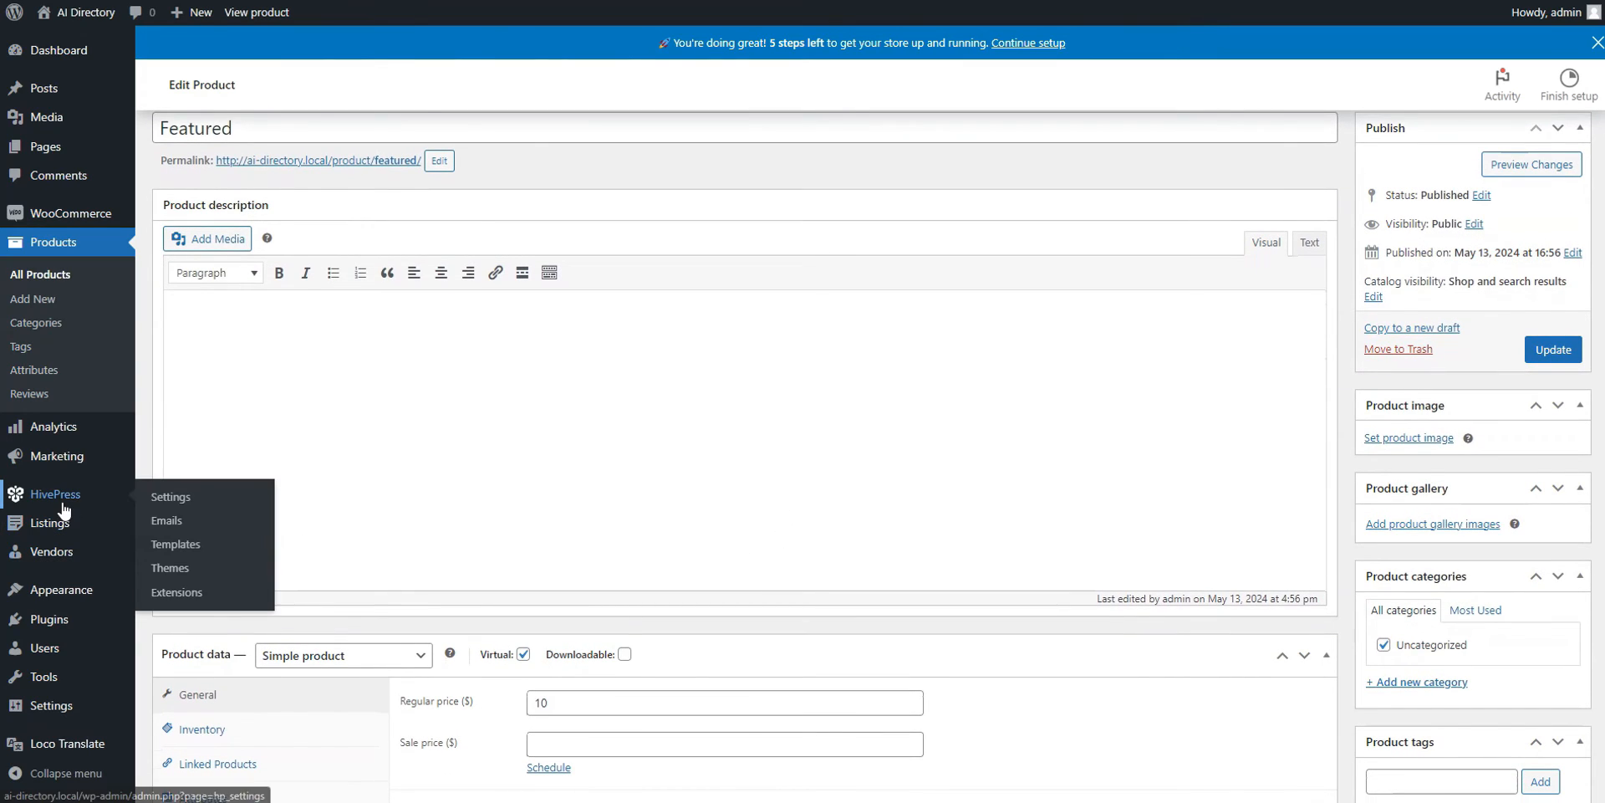
pyautogui.click(177, 499)
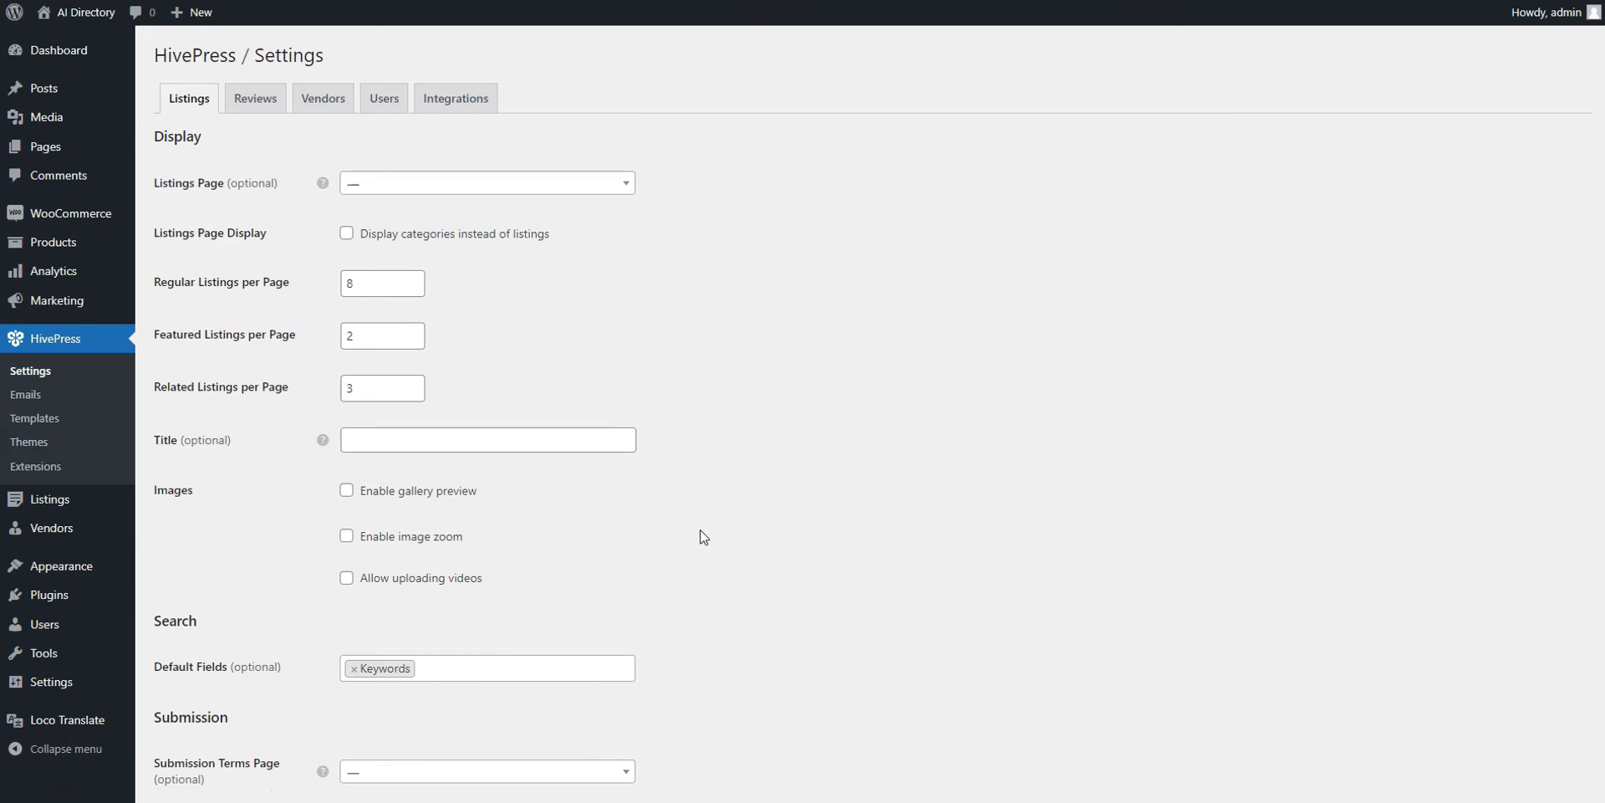
pyautogui.scroll(-3, 704, 537)
pyautogui.scroll(-5, 700, 537)
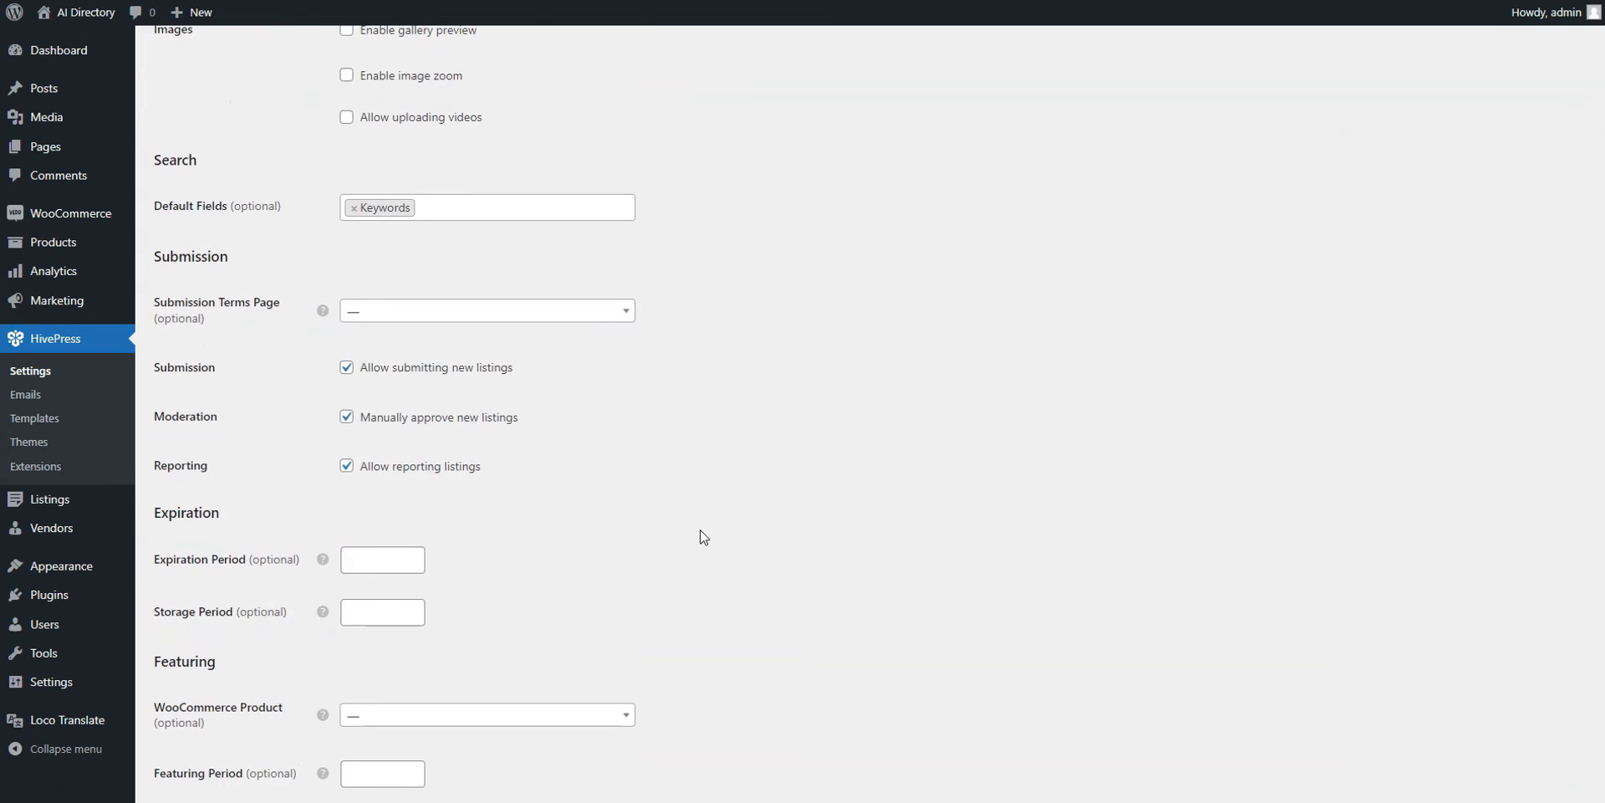
pyautogui.click(476, 466)
pyautogui.click(419, 519)
pyautogui.scroll(-2, 368, 703)
pyautogui.click(197, 717)
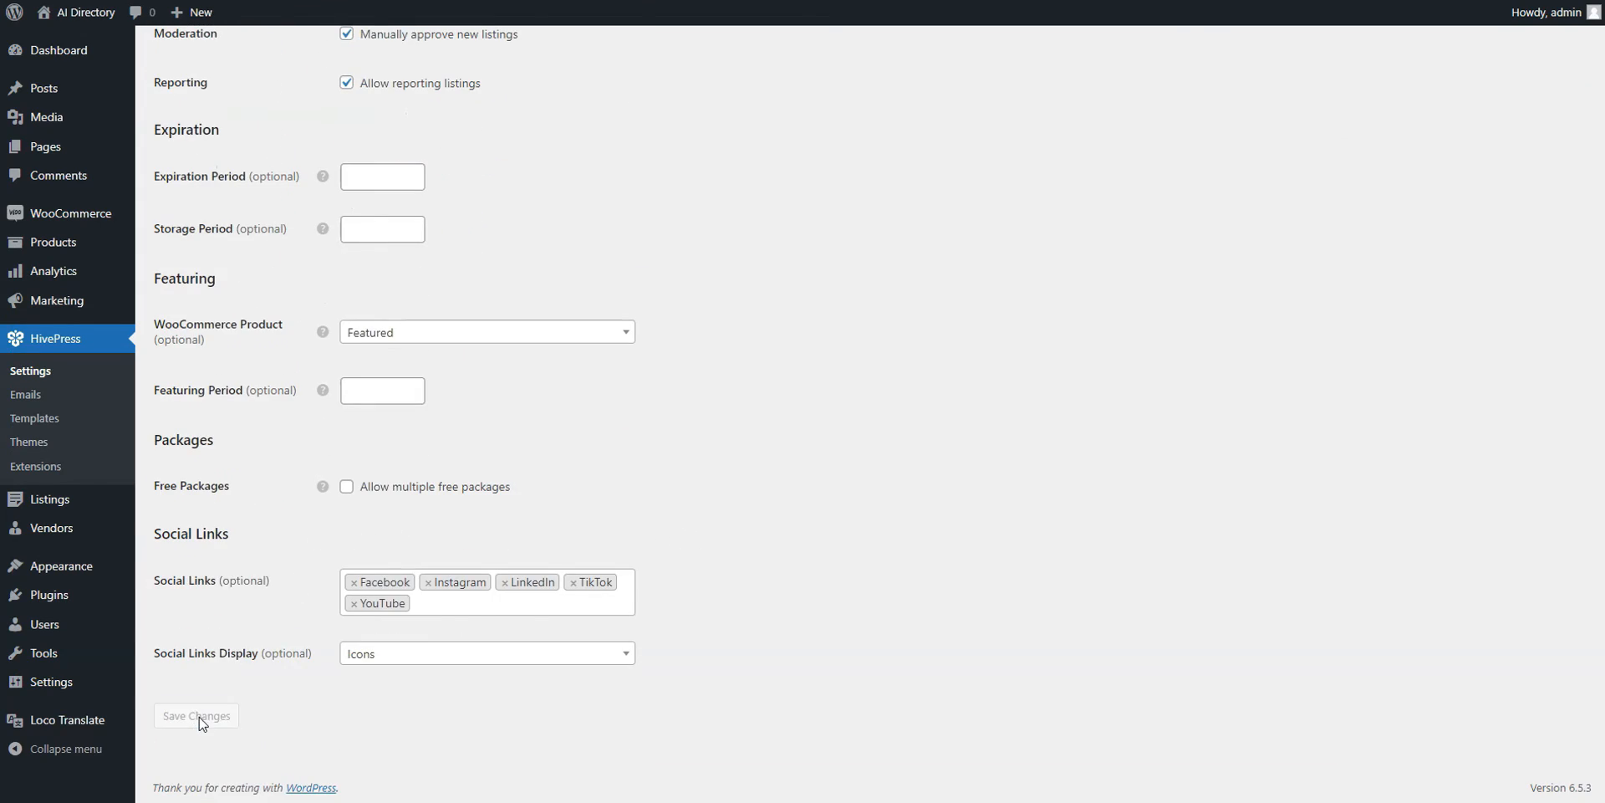
# Visit the site, open the account's listings and start featuring the Creative Reality Studio (D-ID) listing to reach its checkout
pyautogui.moveTo(84, 12)
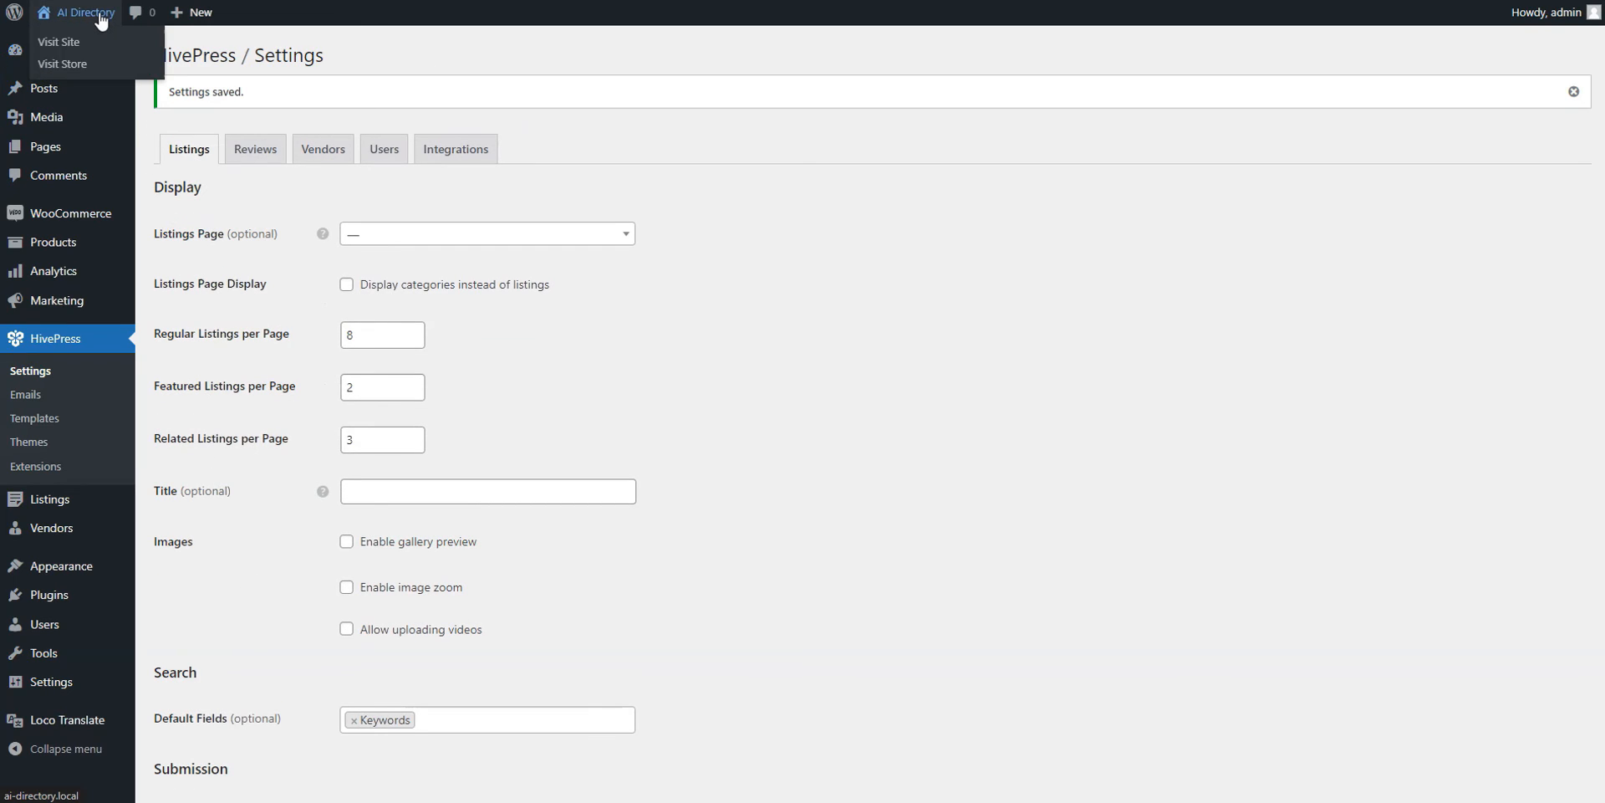
pyautogui.click(79, 39)
pyautogui.moveTo(1411, 66)
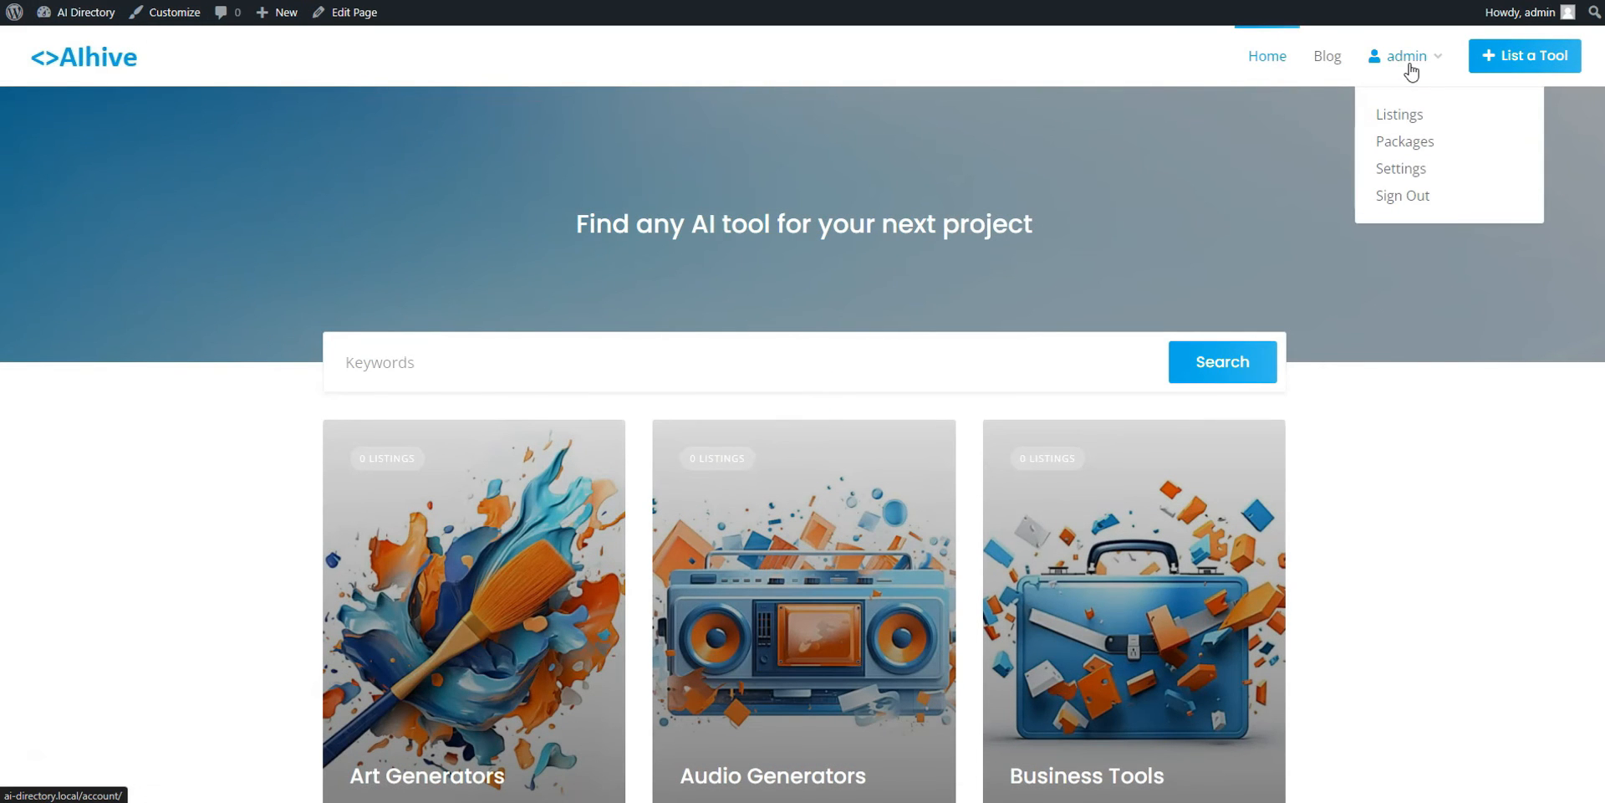
pyautogui.click(1411, 122)
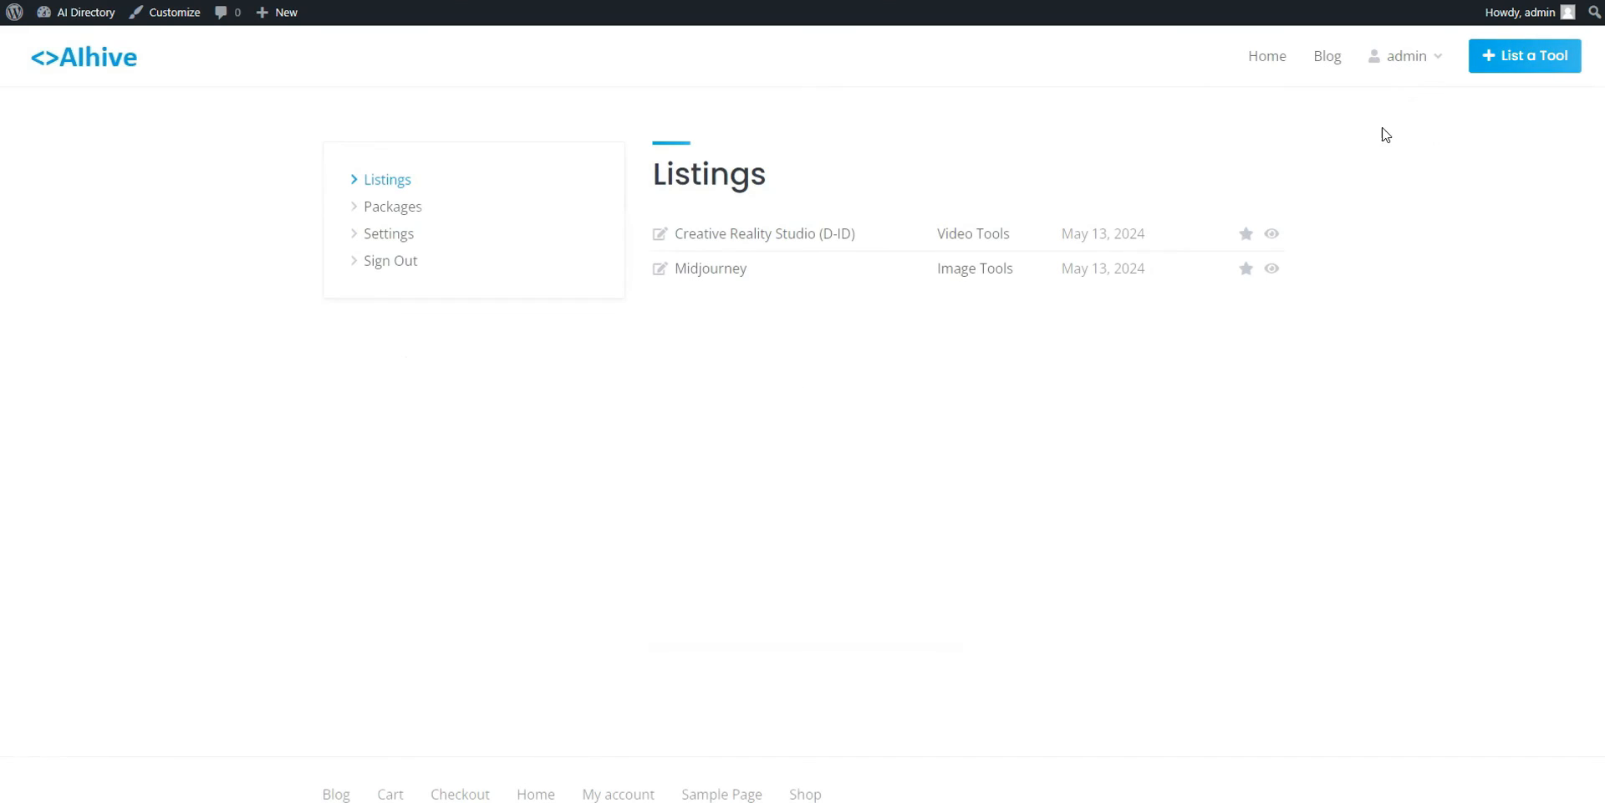
pyautogui.click(1244, 239)
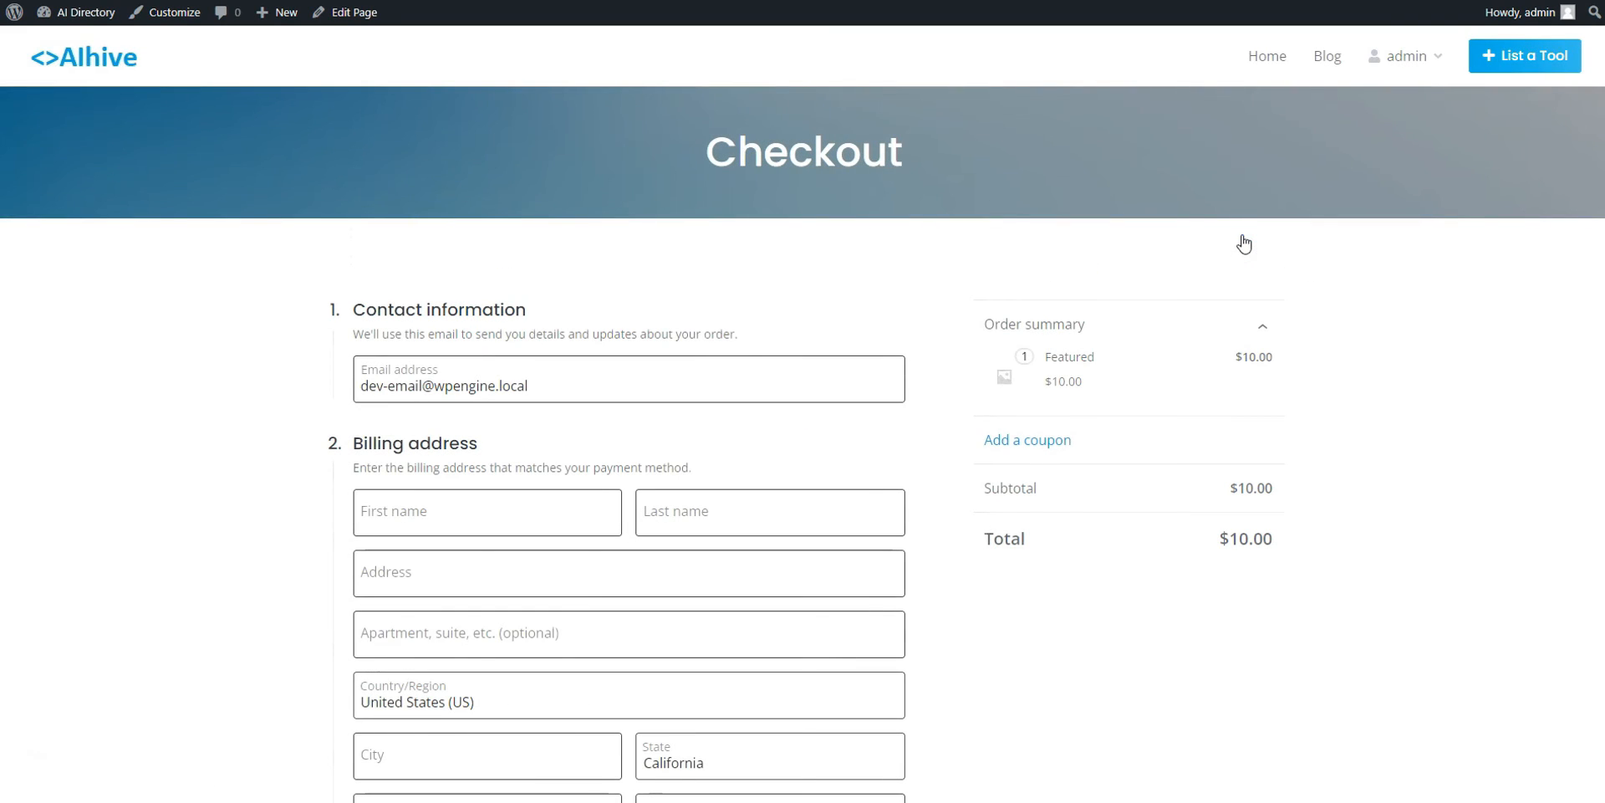
pyautogui.scroll(-1, 1219, 585)
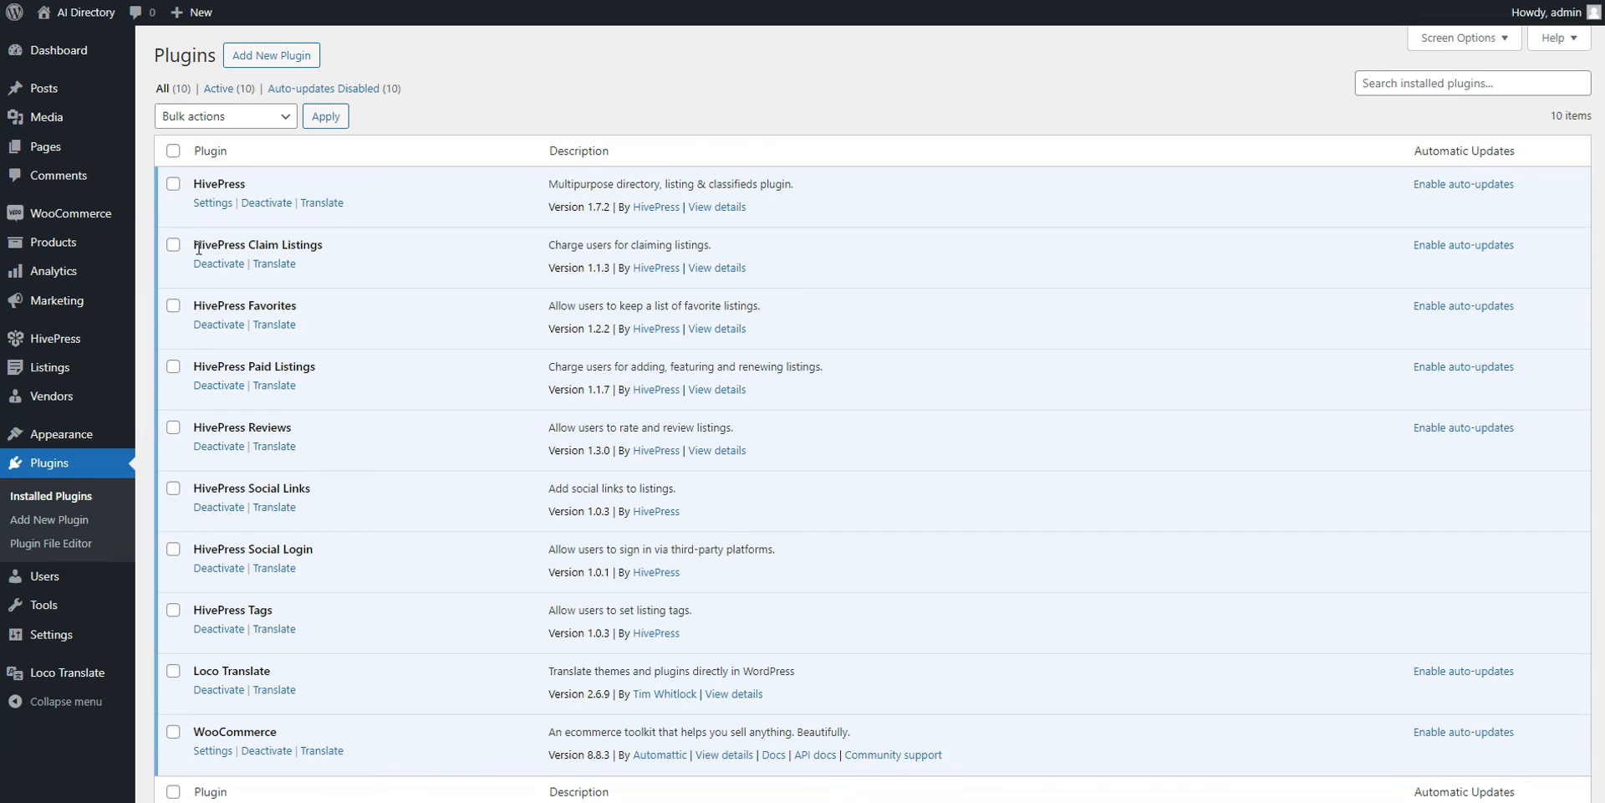
# Create a new WooCommerce product named "Claim" and mark it as virtual
pyautogui.click(95, 241)
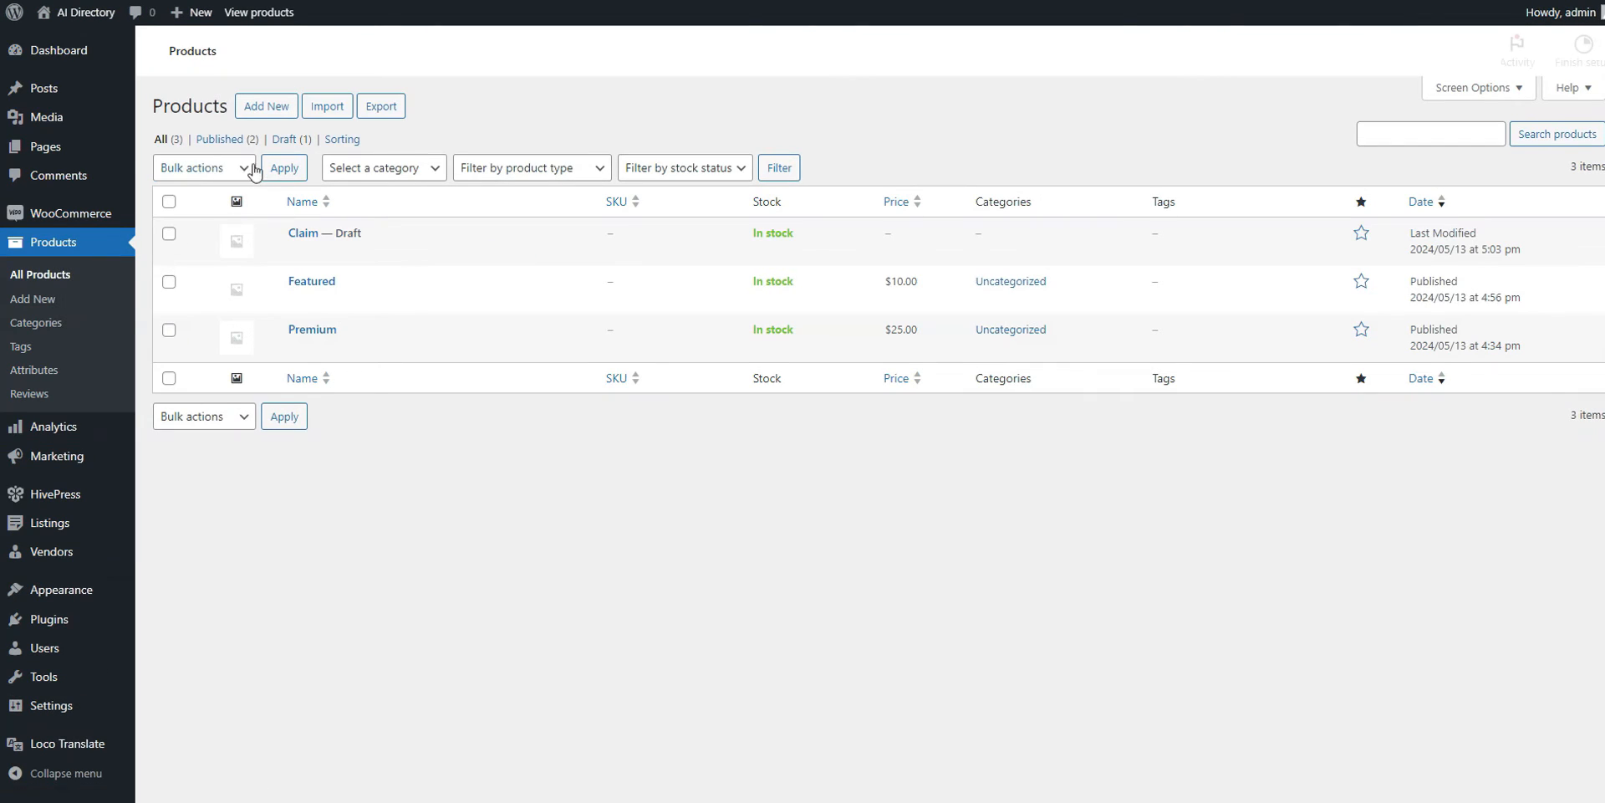
pyautogui.click(270, 139)
pyautogui.write('Claude')
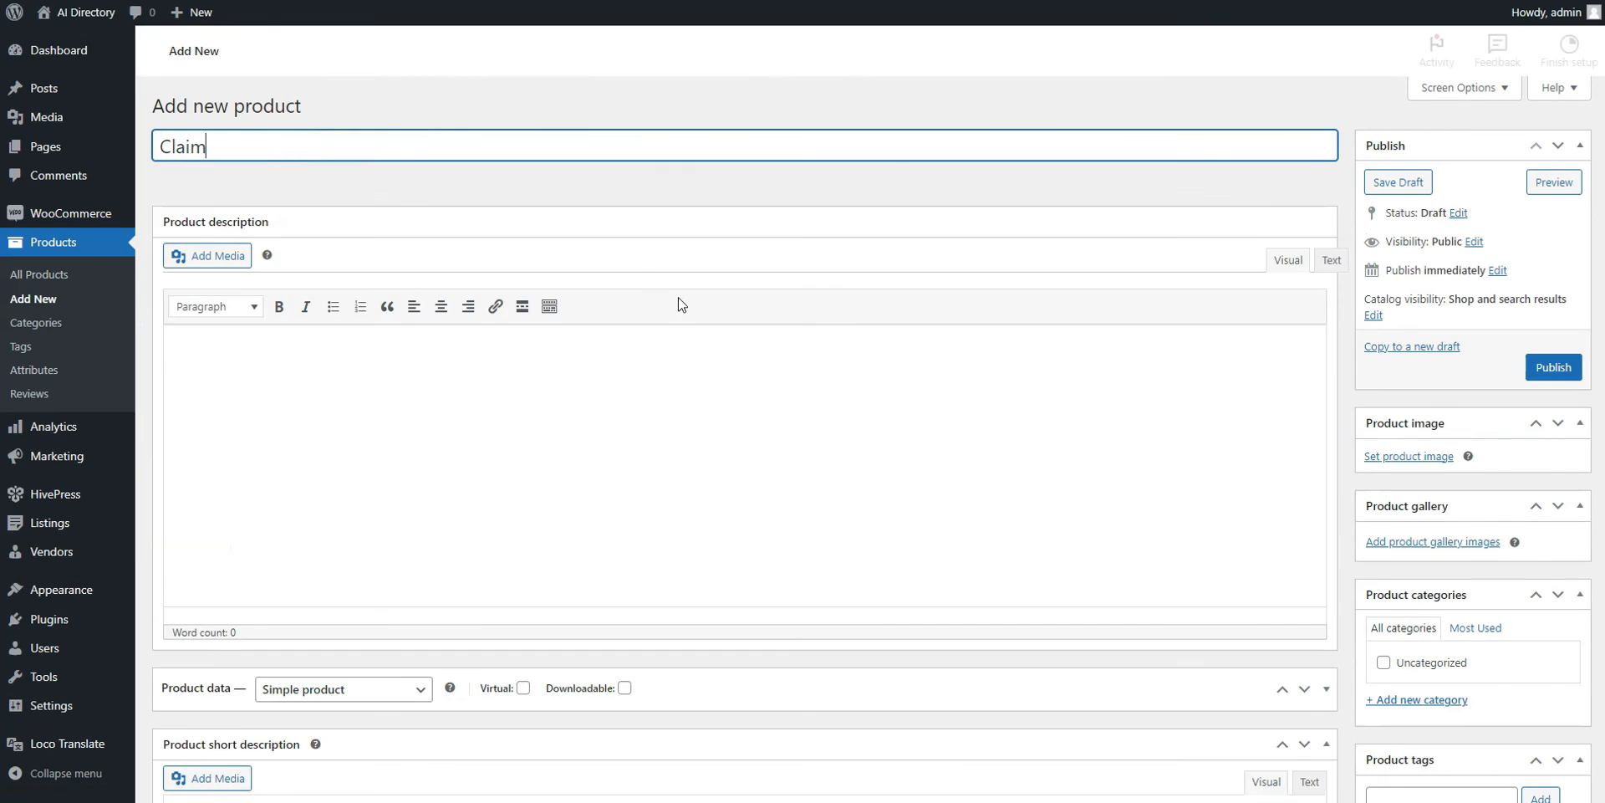
pyautogui.scroll(-2, 581, 491)
pyautogui.click(524, 535)
pyautogui.click(723, 535)
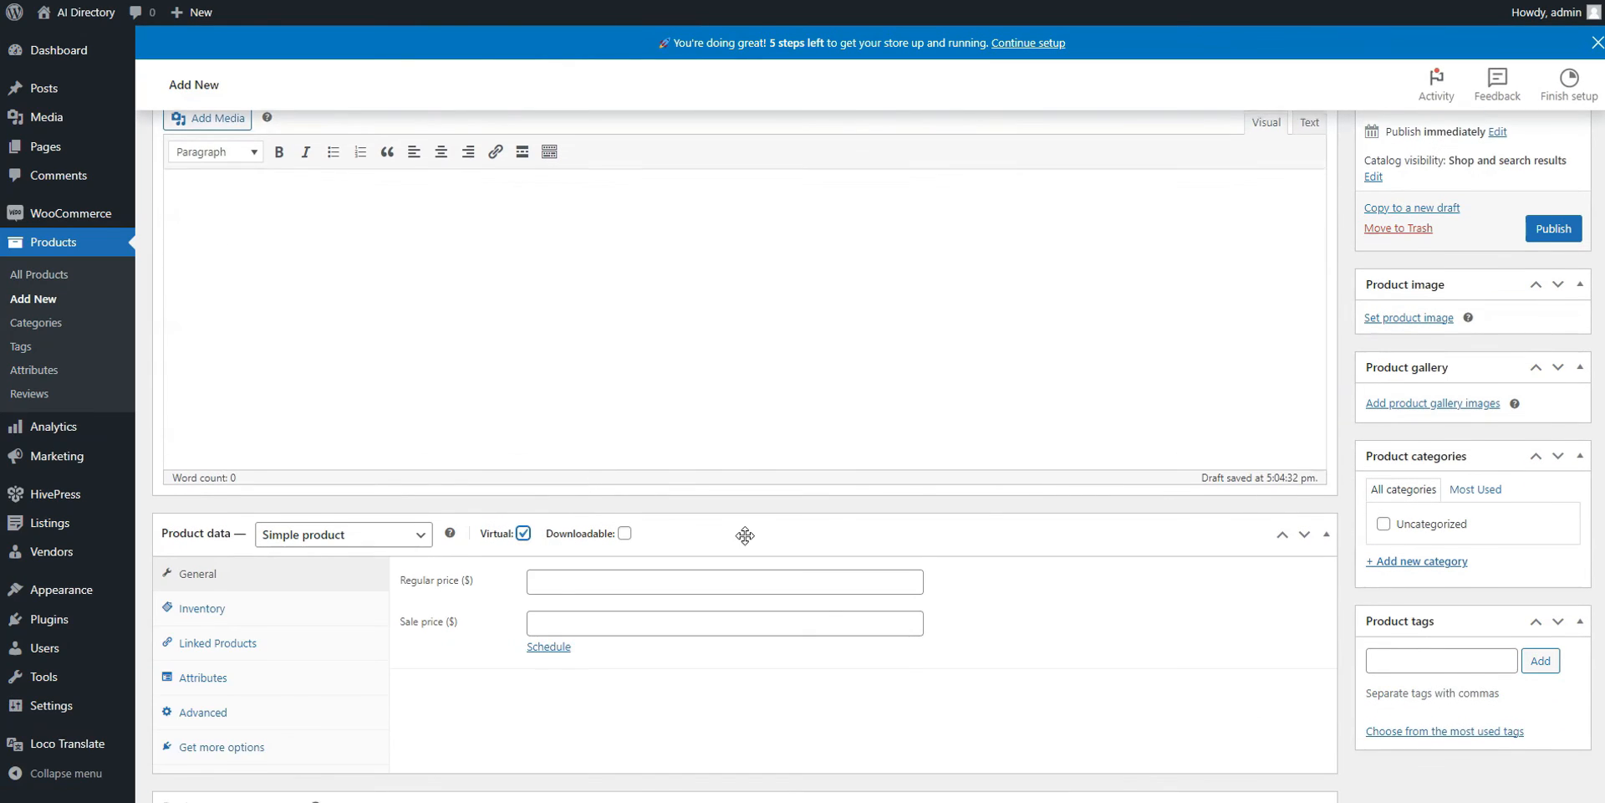
# Set the Claim product's regular price to $40 and publish it
pyautogui.scroll(-1, 619, 514)
pyautogui.click(615, 501)
pyautogui.write('40')
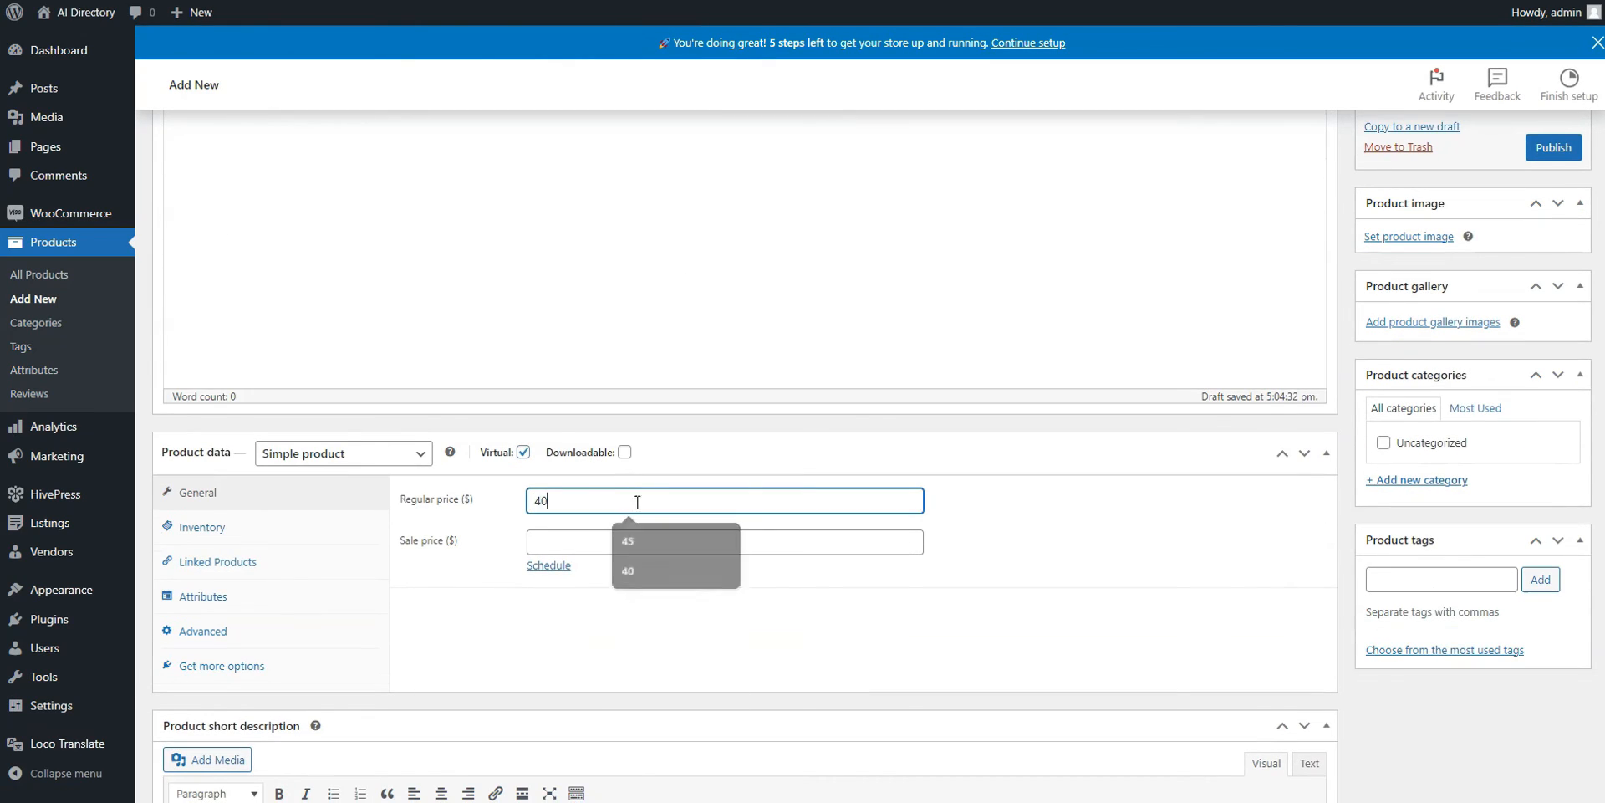
pyautogui.scroll(3, 638, 501)
pyautogui.click(1553, 402)
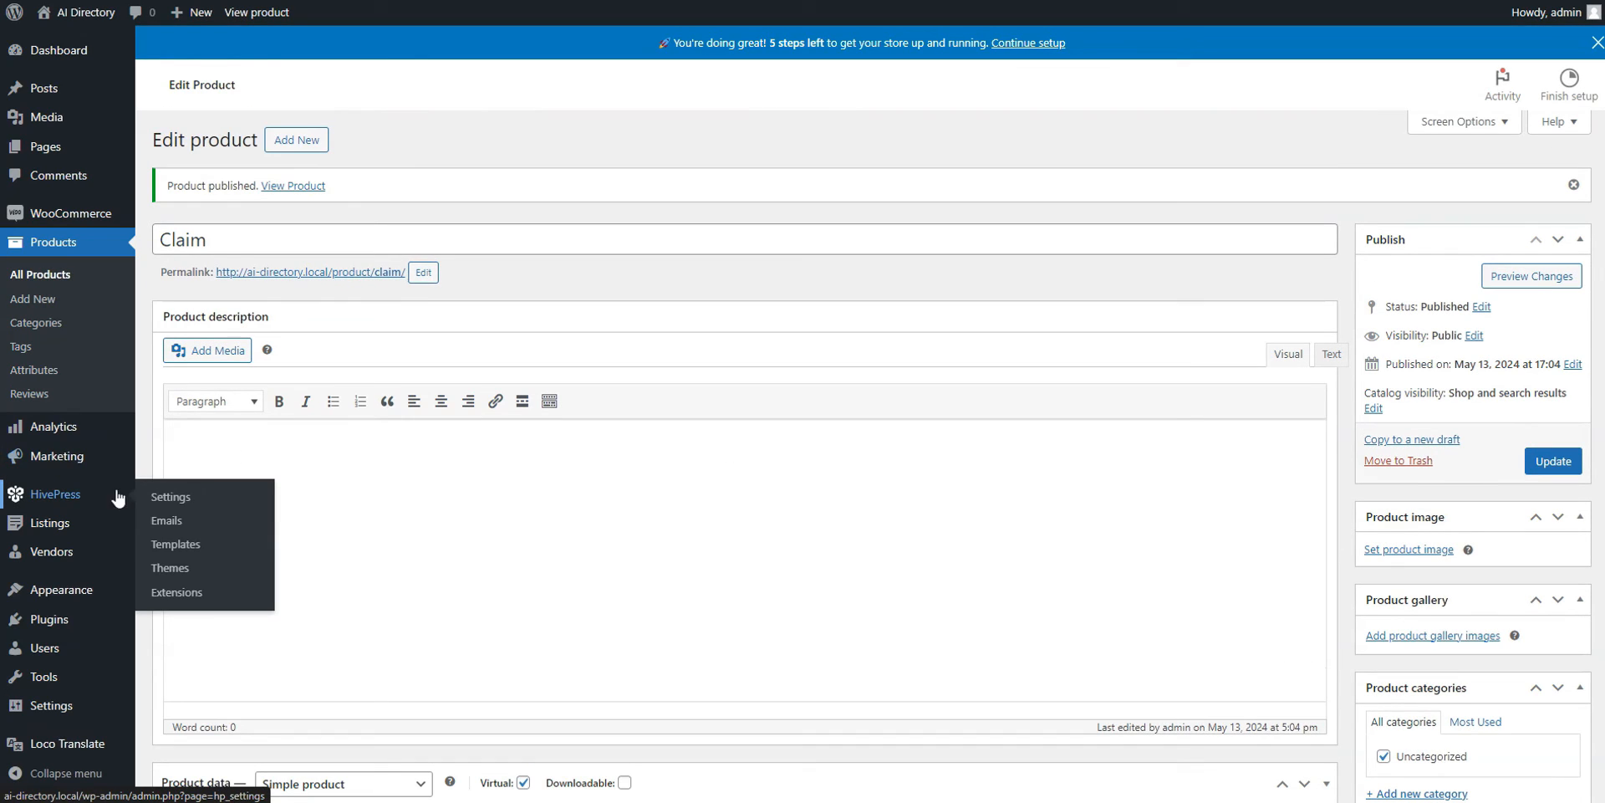
# Set Claim as the WooCommerce product for listing claims in the HivePress claim settings and save the changes
pyautogui.click(165, 496)
pyautogui.click(261, 100)
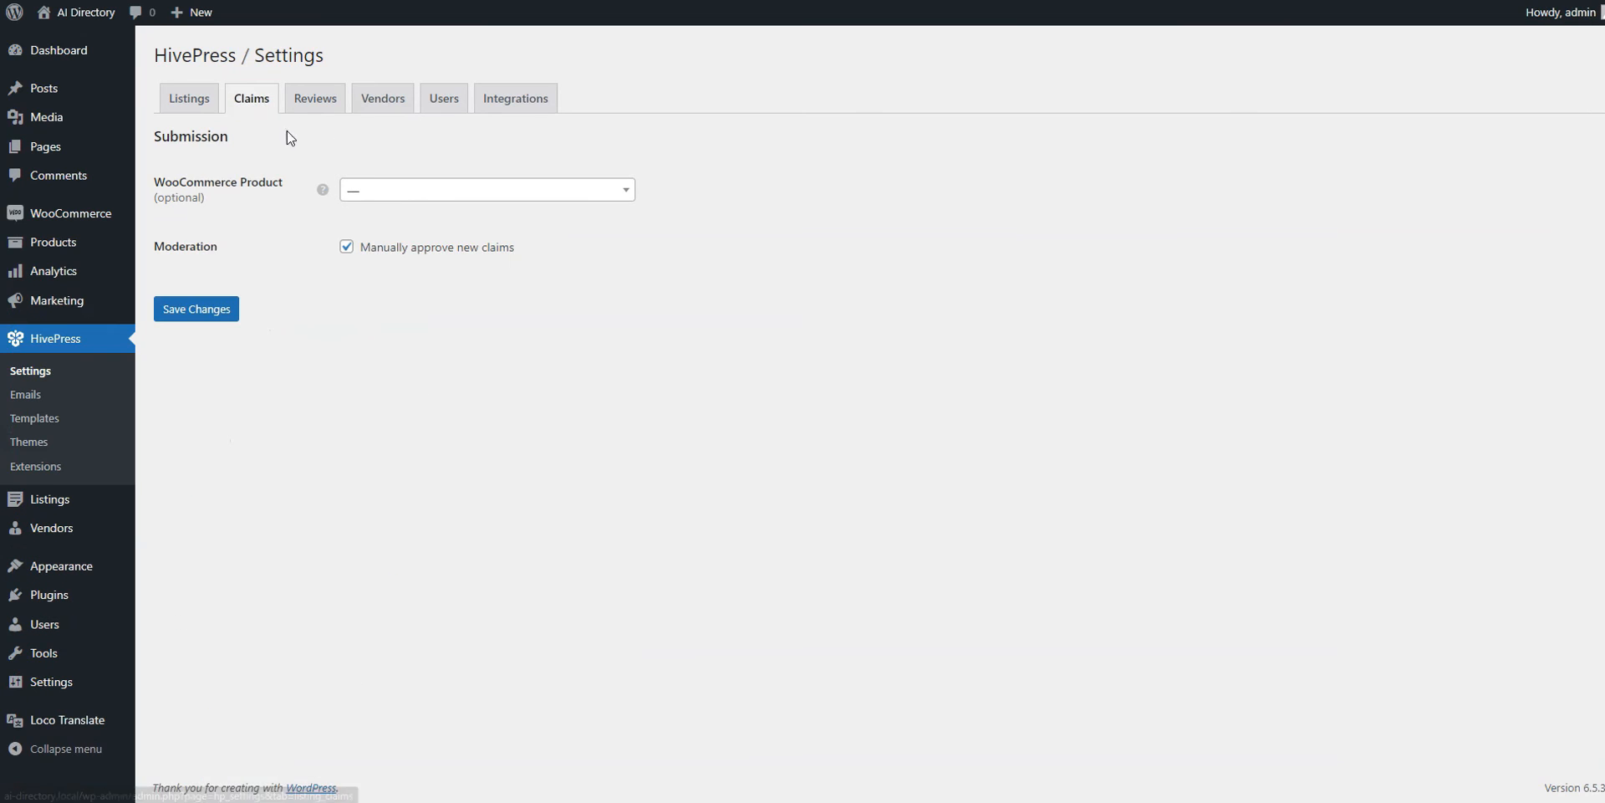
pyautogui.click(361, 190)
pyautogui.click(372, 240)
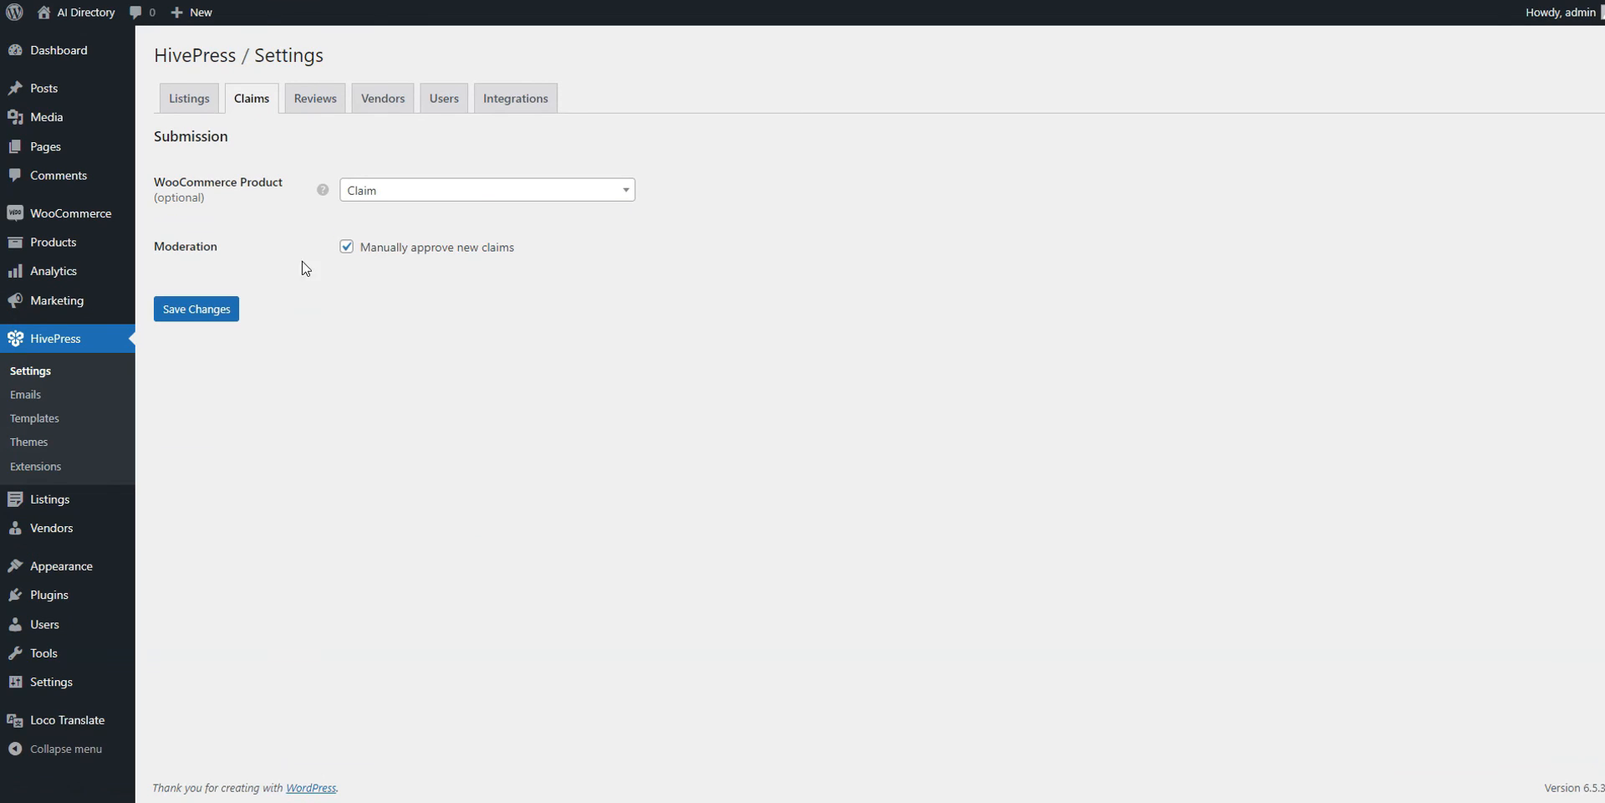
pyautogui.click(230, 312)
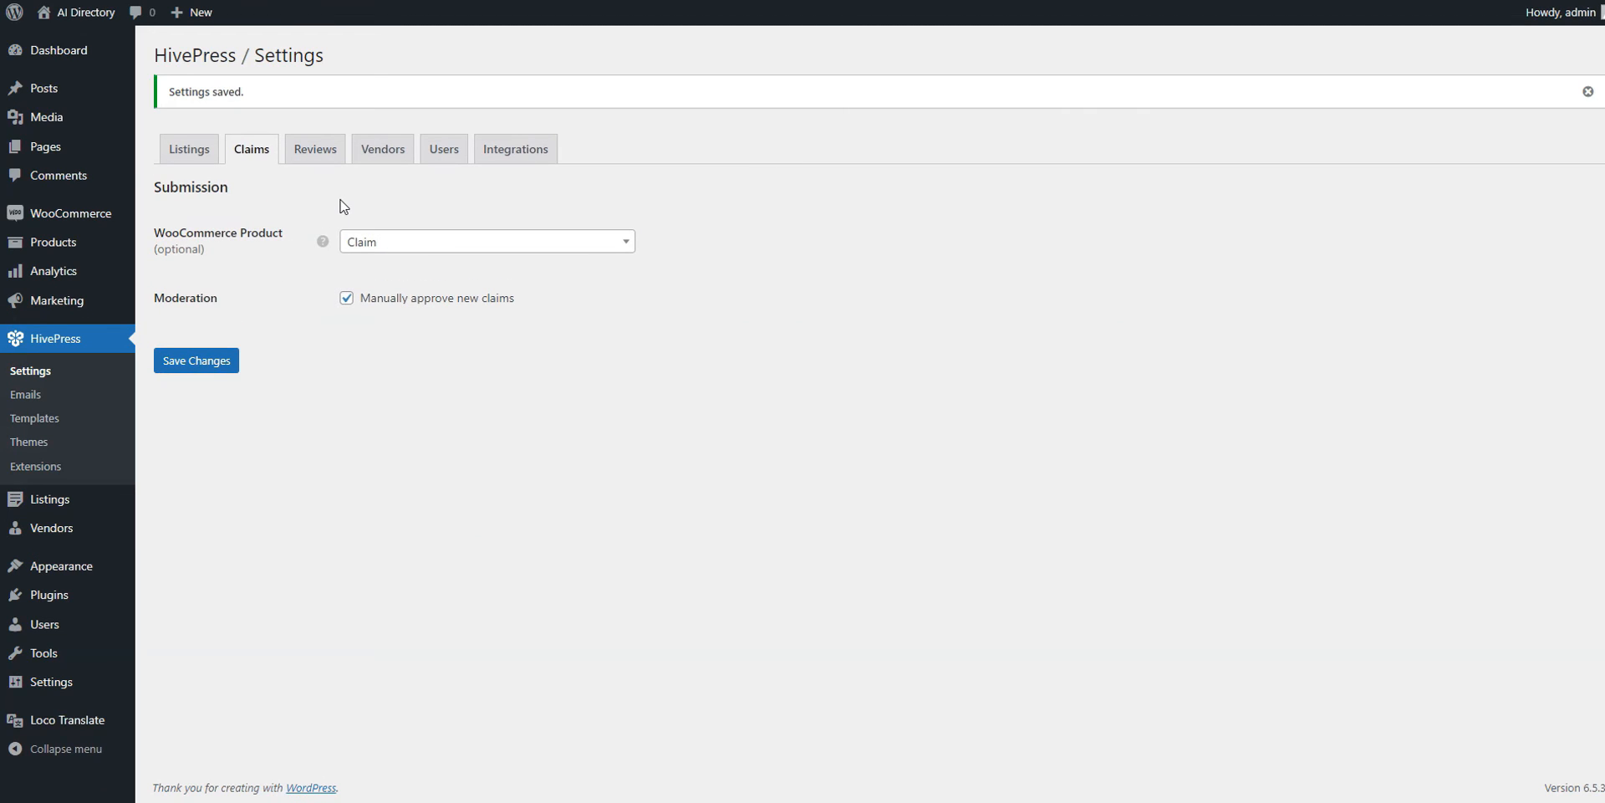
# Visit the site, open the Midjourney listing in the Image Tools category and start claiming it
pyautogui.click(92, 12)
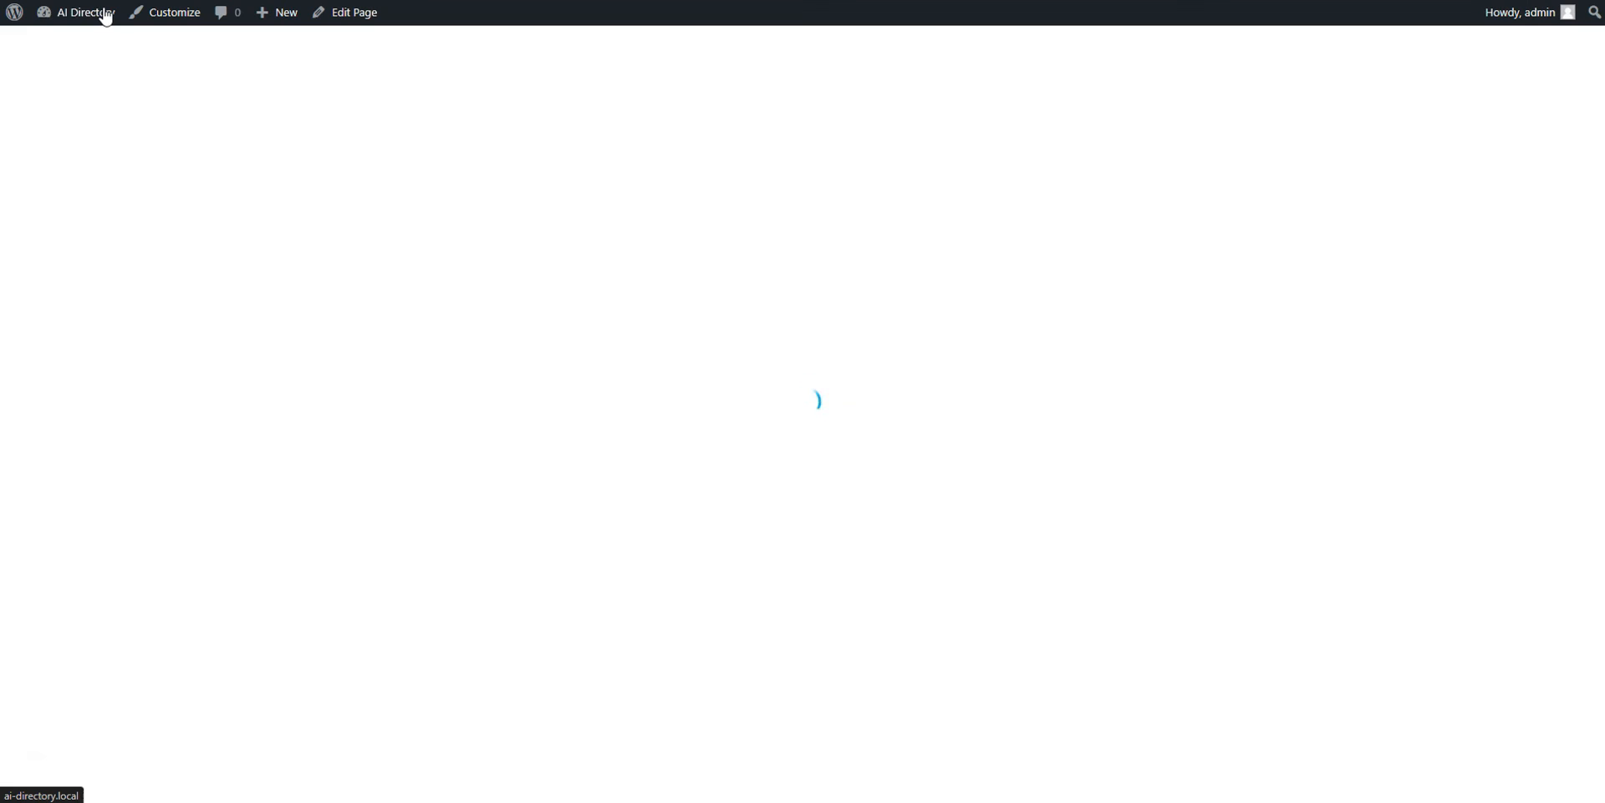
pyautogui.scroll(-5, 1121, 444)
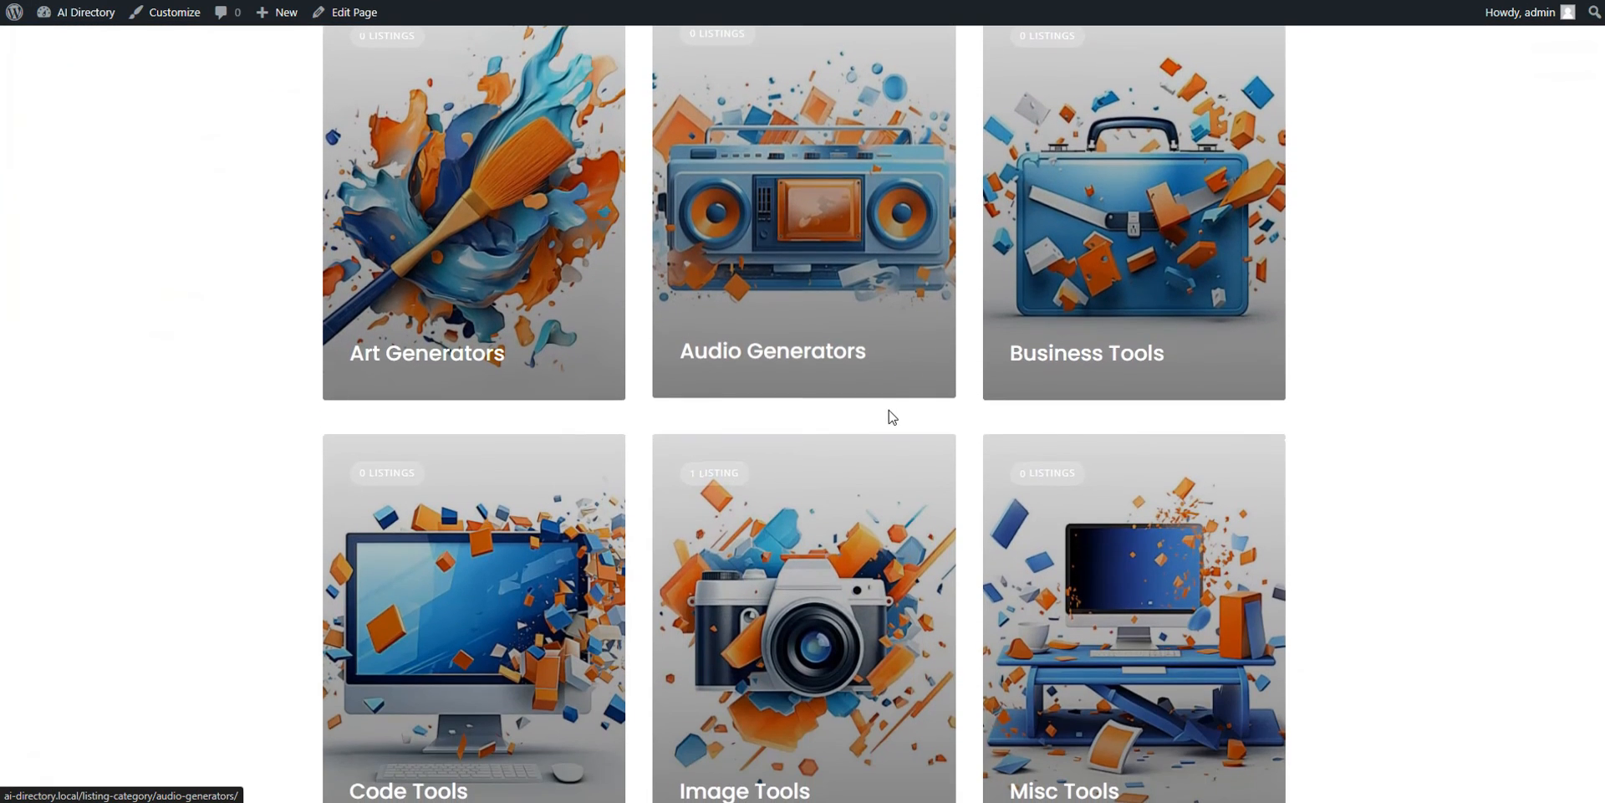
pyautogui.click(831, 476)
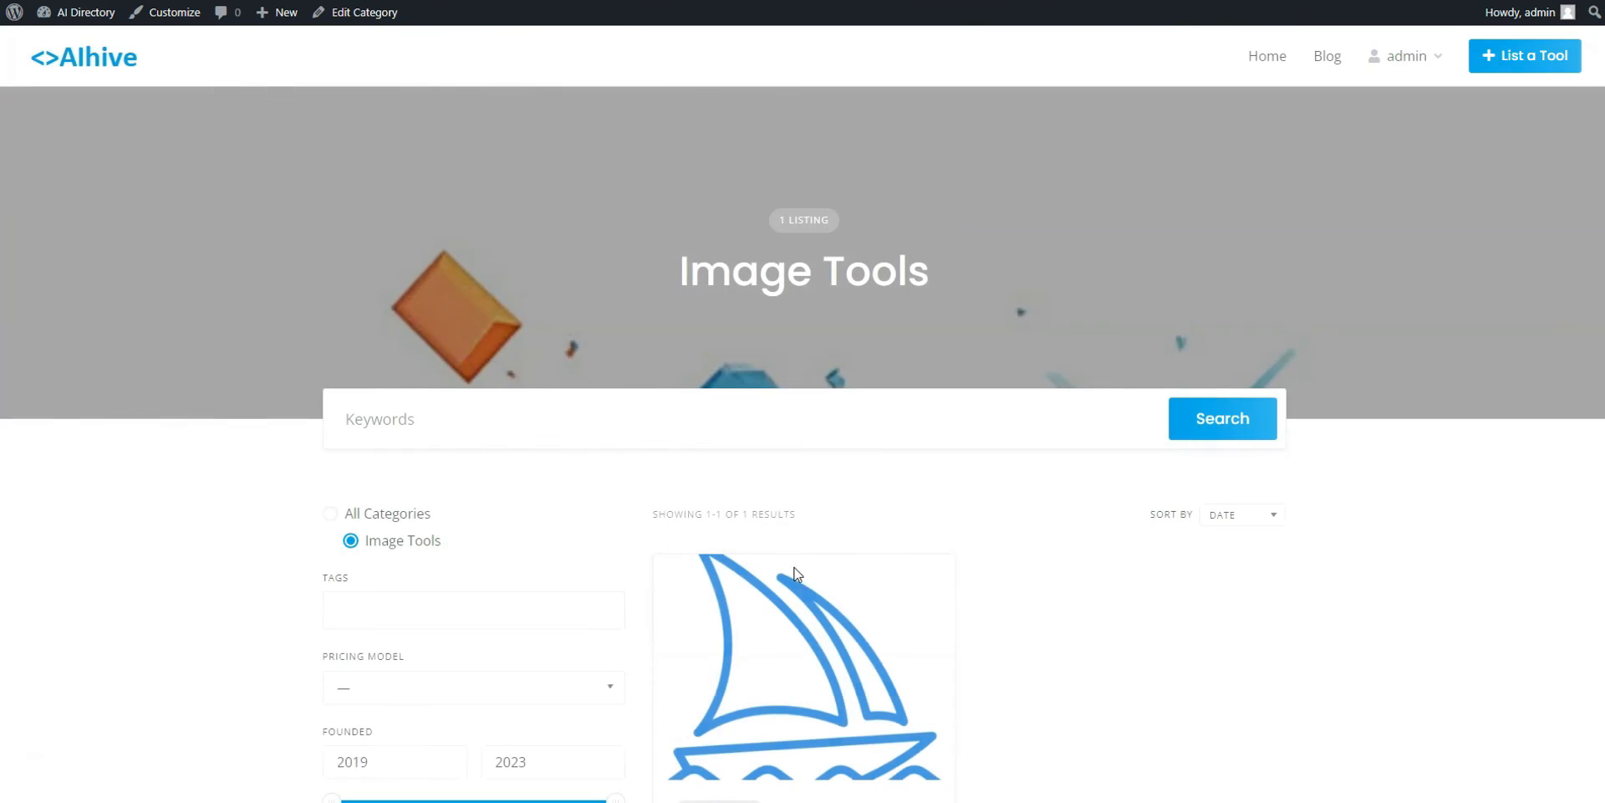
pyautogui.click(795, 577)
pyautogui.scroll(-3, 896, 491)
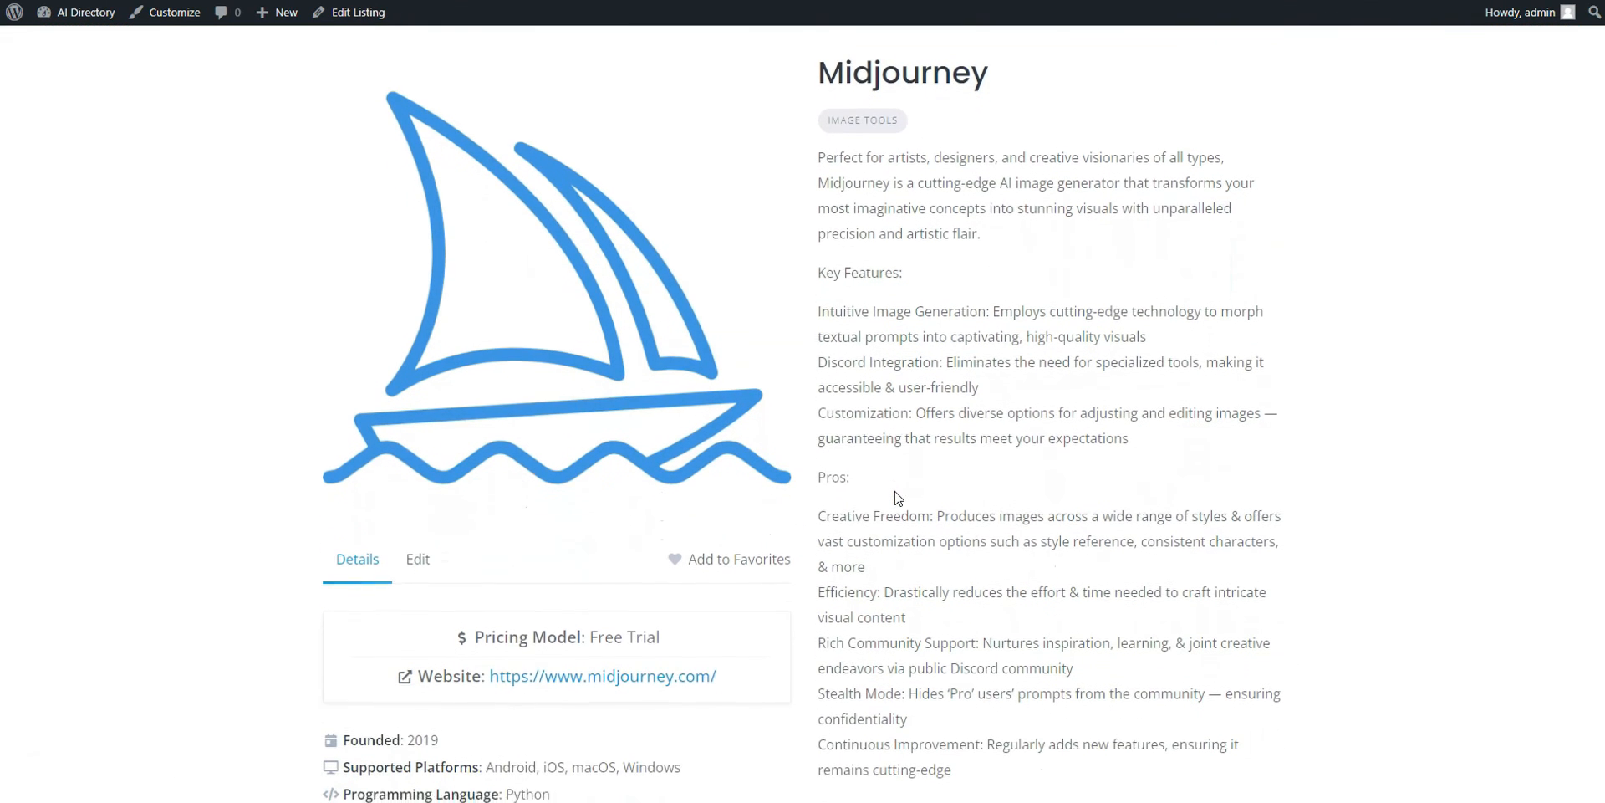
pyautogui.scroll(-5, 896, 491)
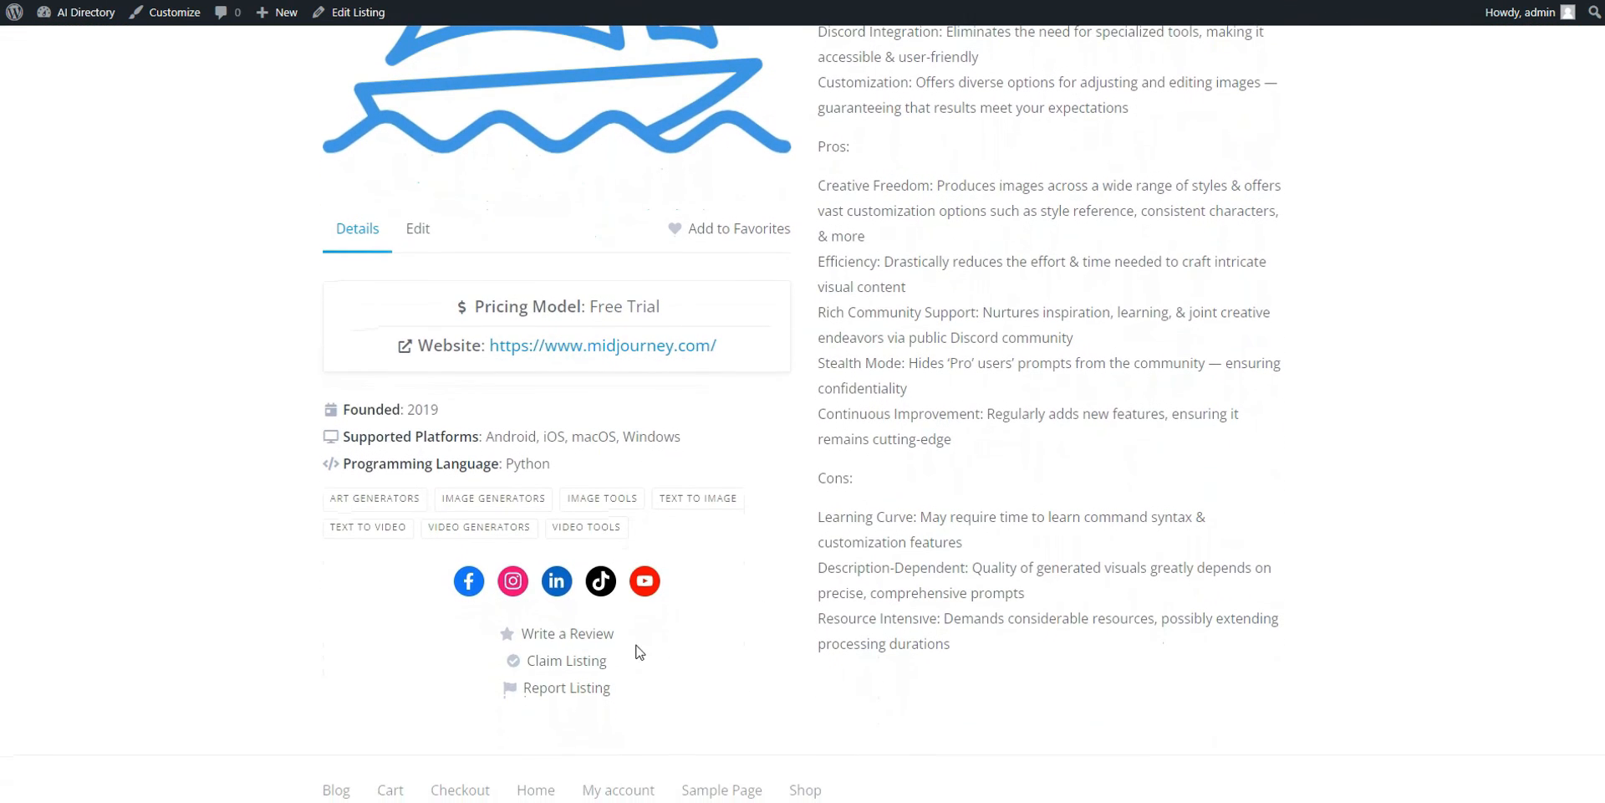
pyautogui.click(545, 662)
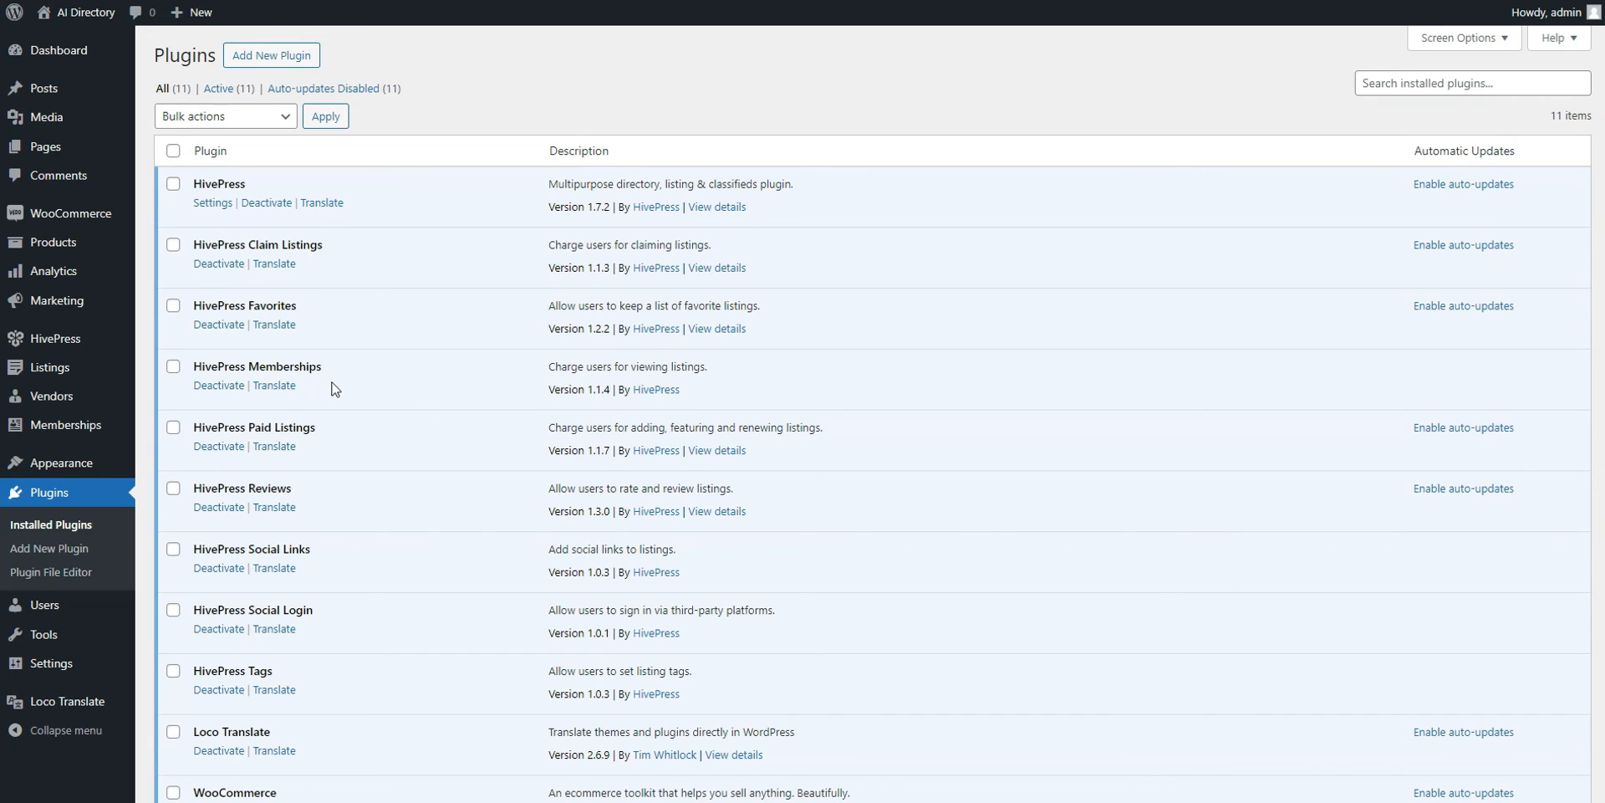
# Review the store products, then create and publish a membership plan named "Free" with the description "View tools only from the Home tab"
pyautogui.click(92, 249)
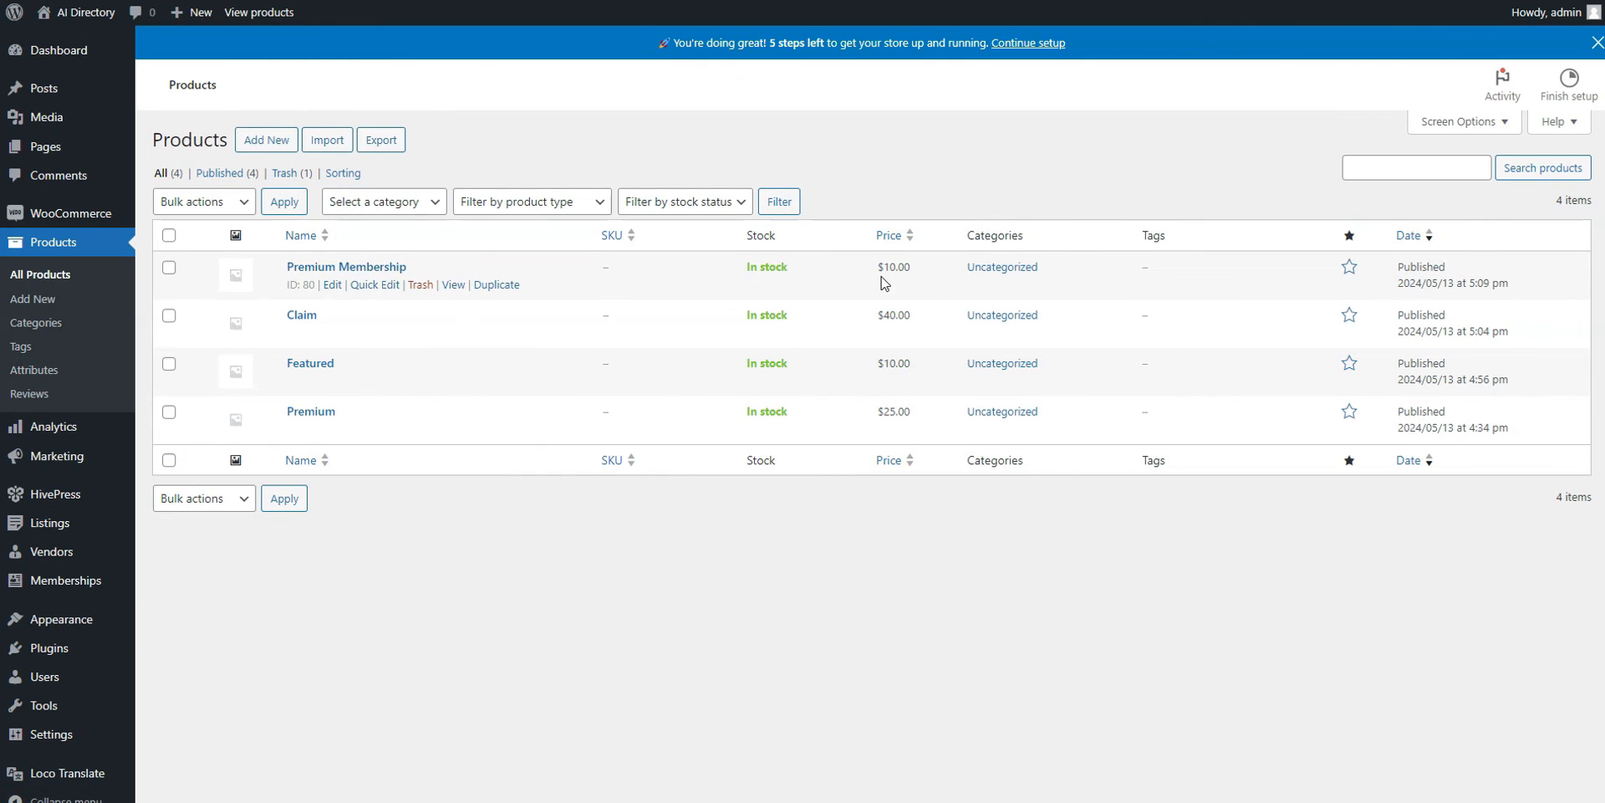
pyautogui.moveTo(66, 587)
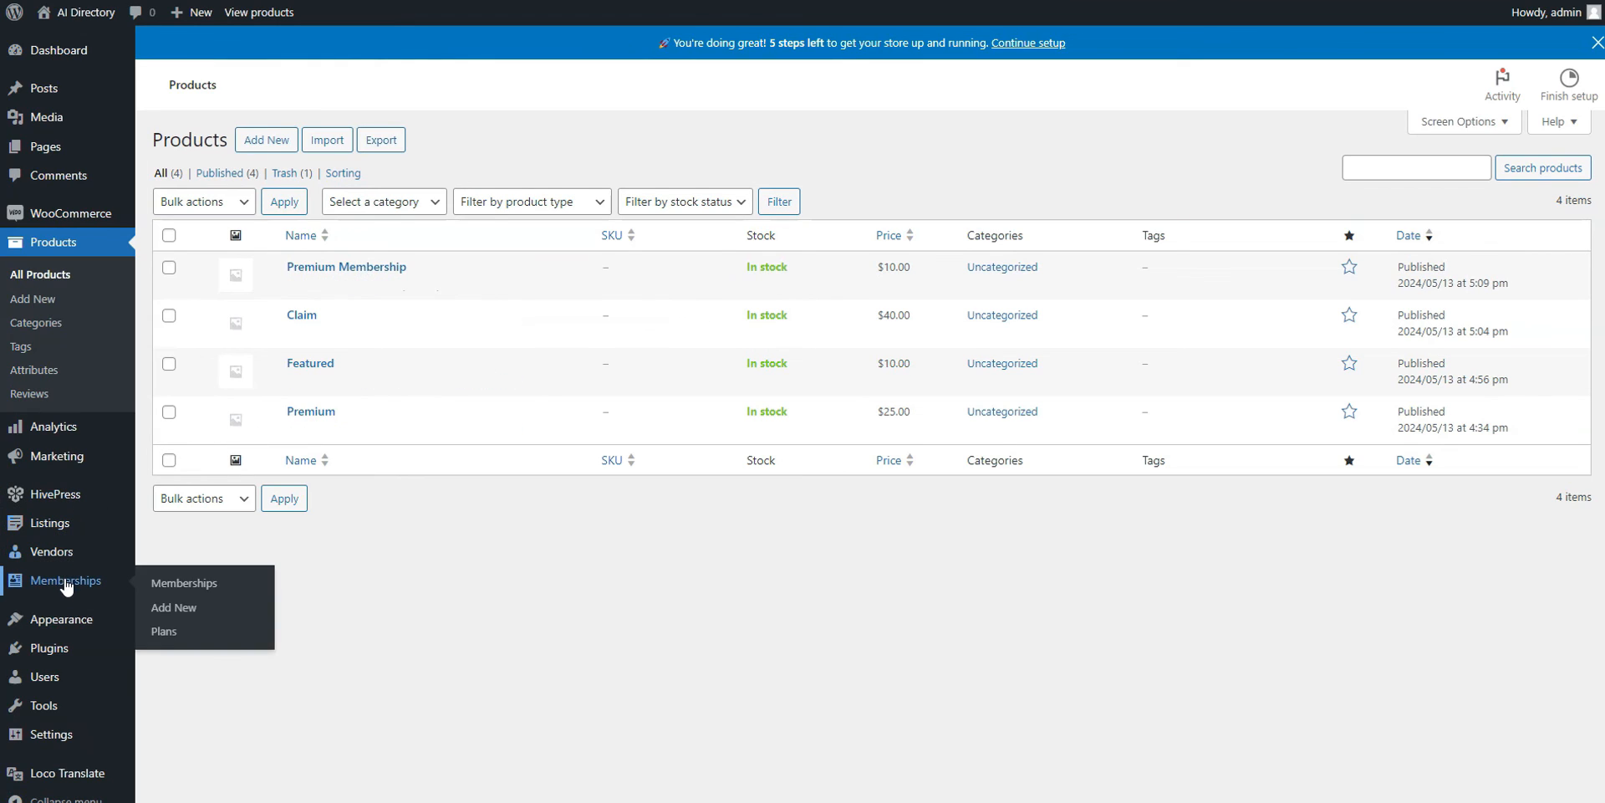
pyautogui.click(167, 631)
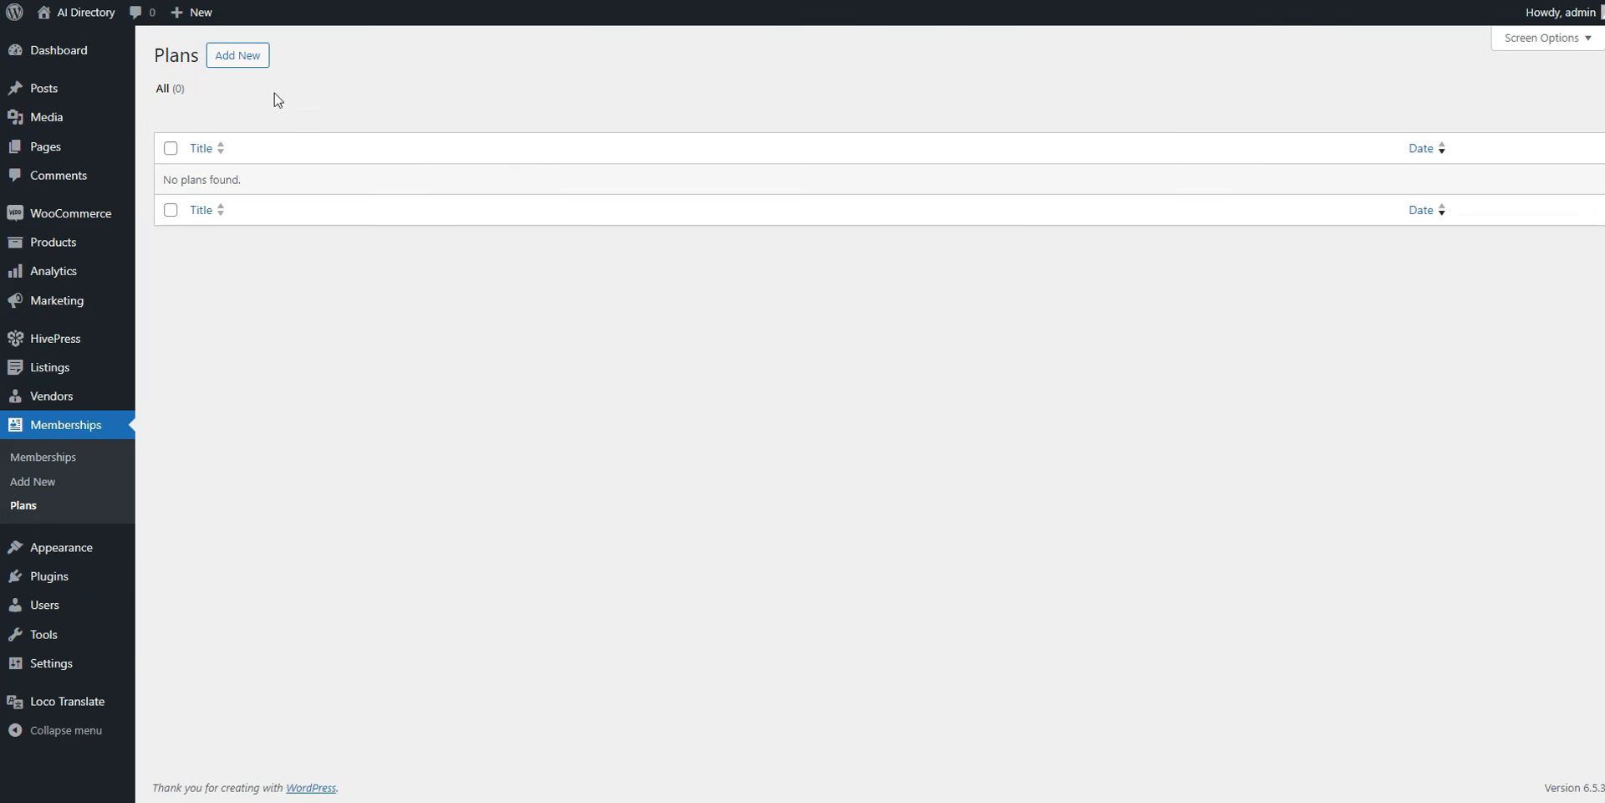
pyautogui.click(249, 58)
pyautogui.write('Free')
pyautogui.press('Tab')
pyautogui.write('View tools only from the Home tab')
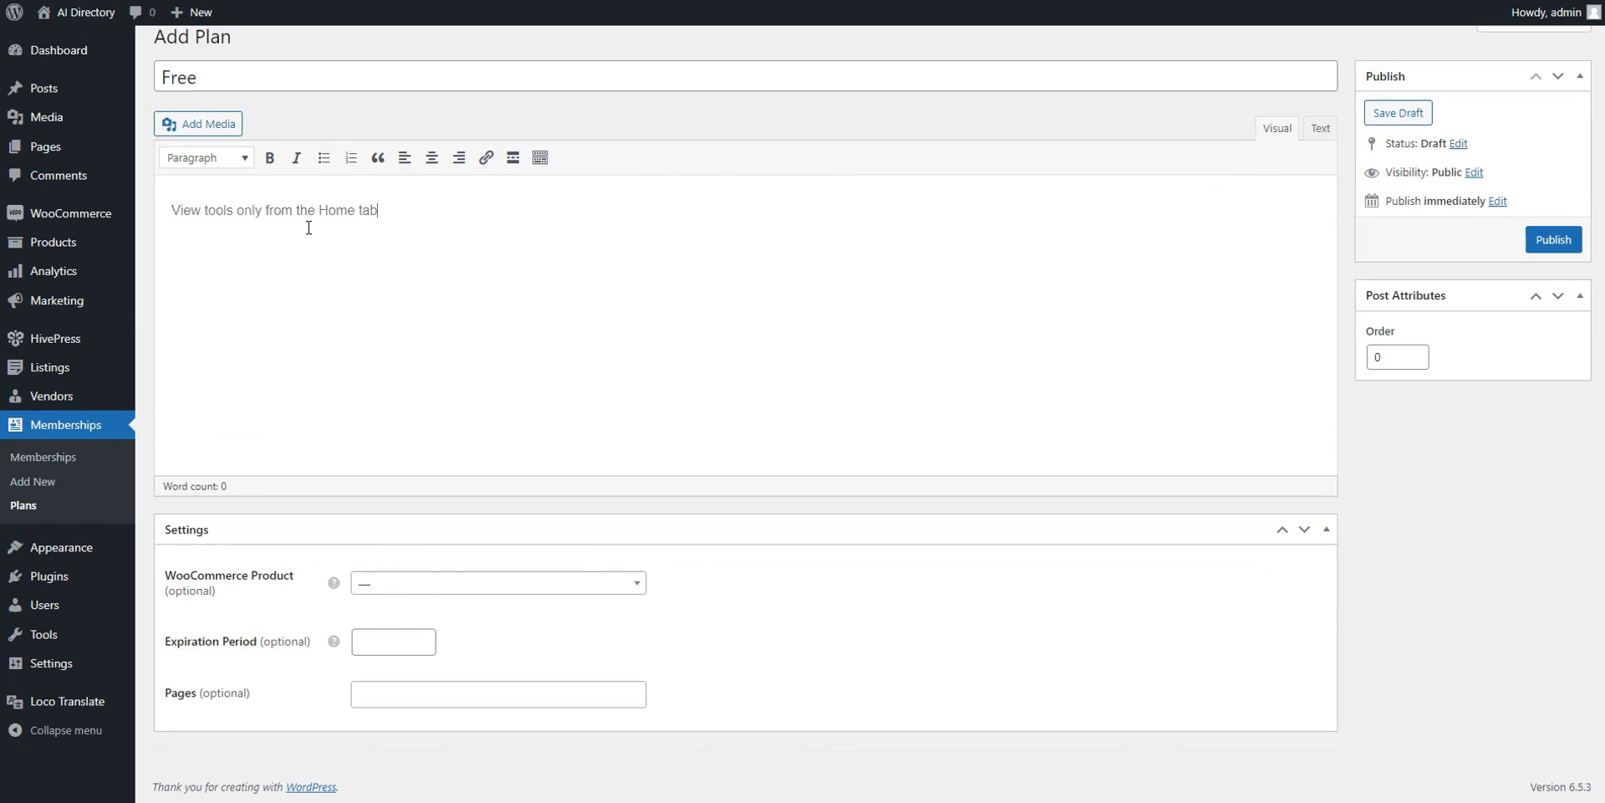
pyautogui.click(1553, 239)
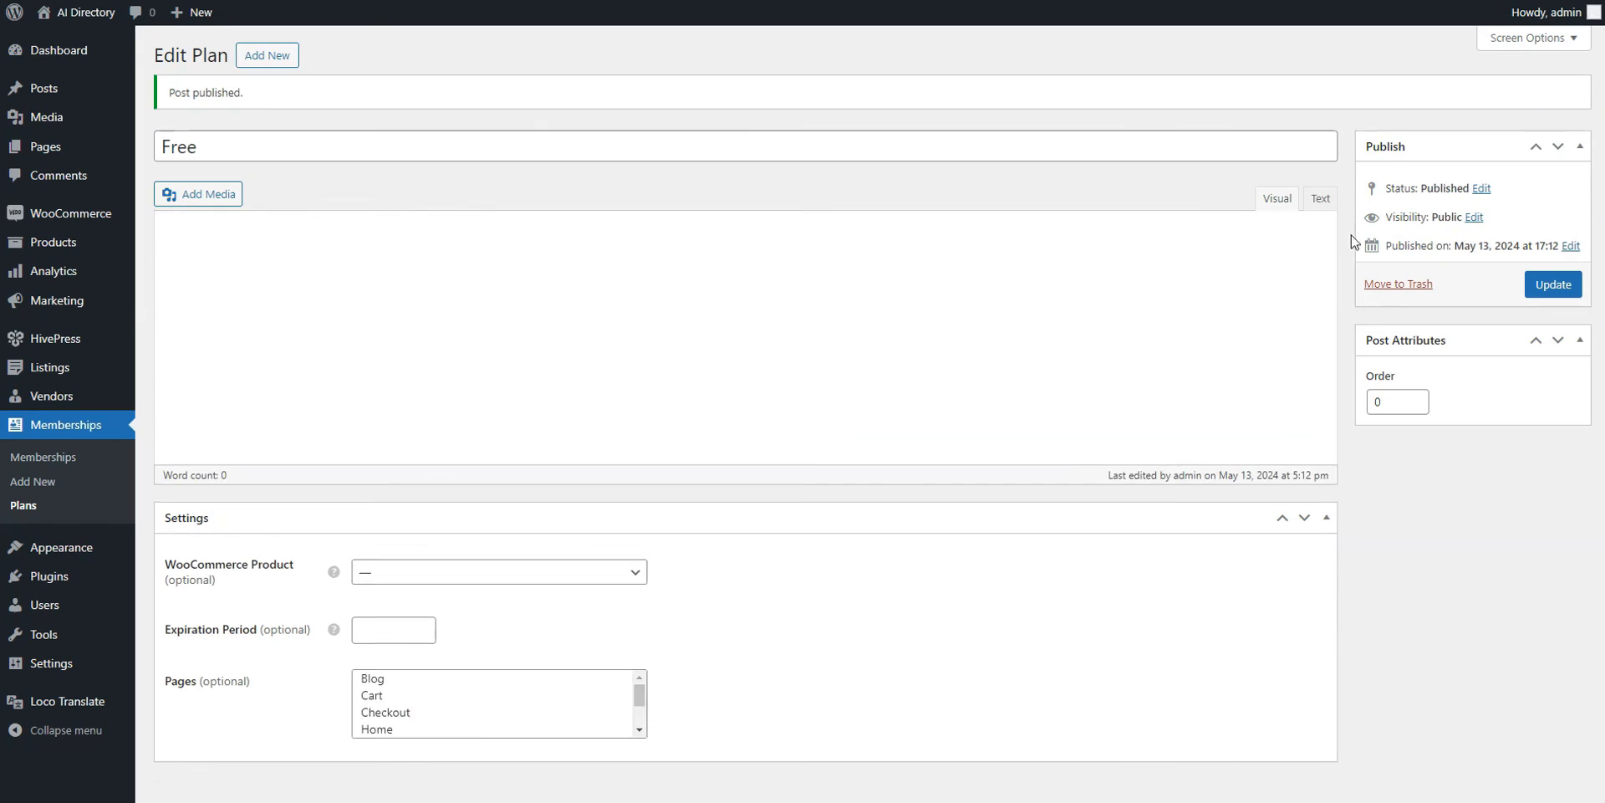
# Add another membership plan named "Premium Membership" with the description "View tools everywhere on the site"
pyautogui.click(260, 52)
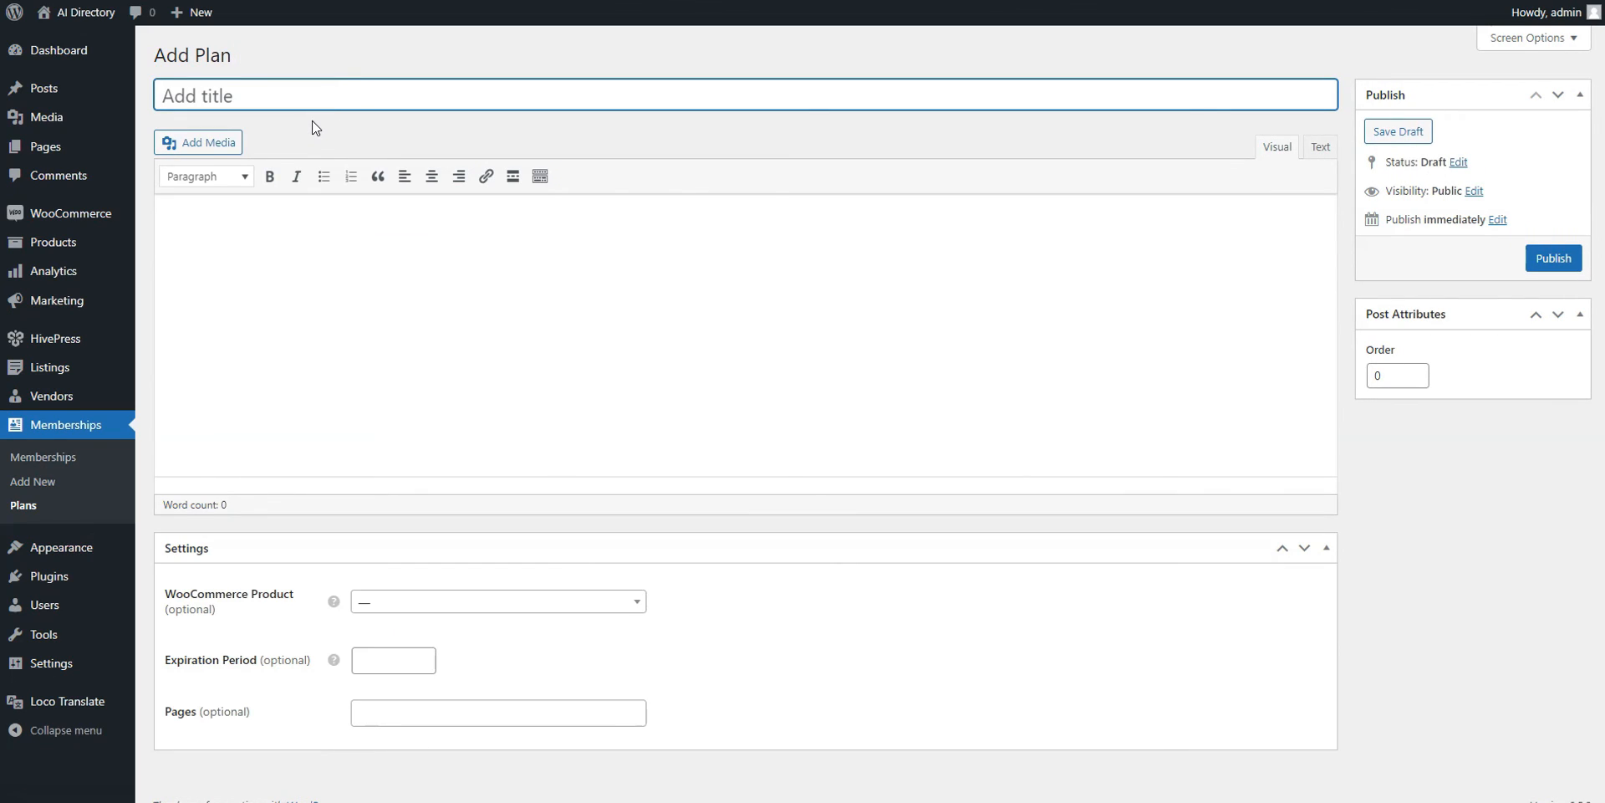
pyautogui.write('Premium Mem')
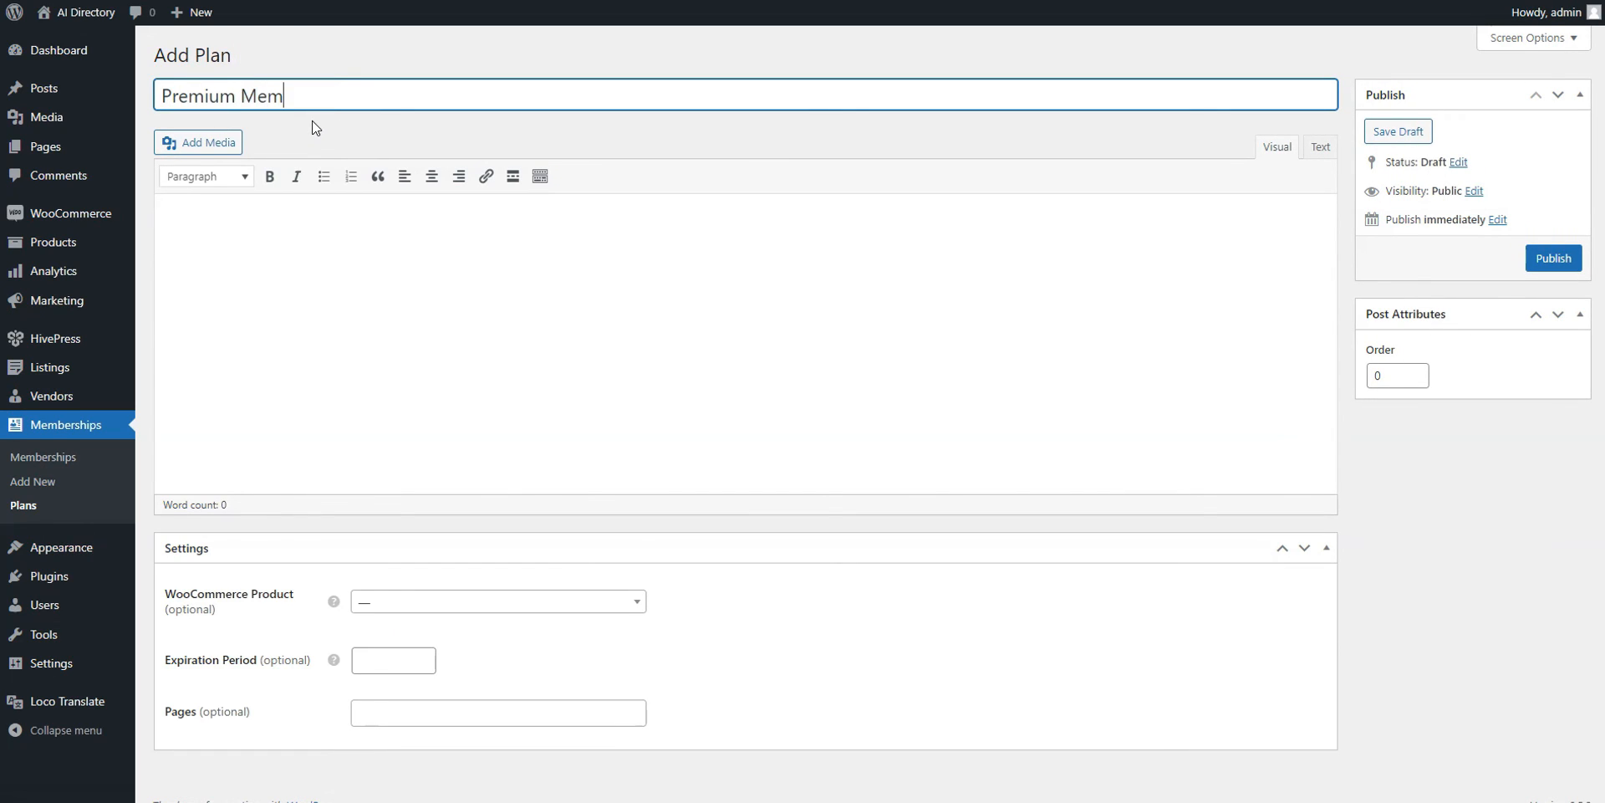
pyautogui.write('bership')
pyautogui.click(277, 251)
pyautogui.write('View tools everywhere on the site')
pyautogui.scroll(-1, 418, 330)
# Link the plan to the Premium Membership WooCommerce product, set its expiration period to 50 and publish it
pyautogui.click(414, 583)
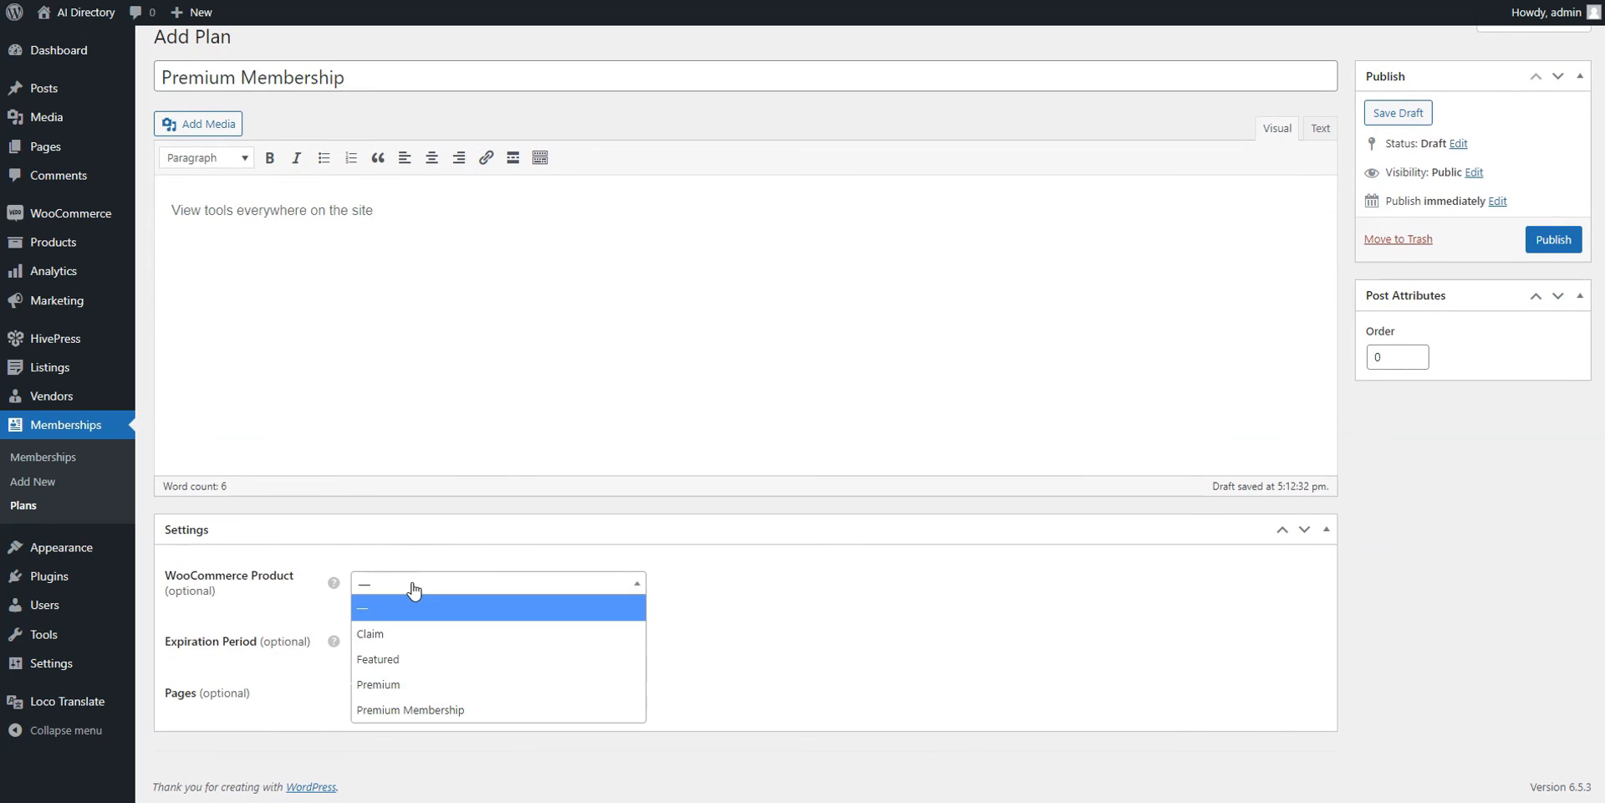
pyautogui.click(413, 707)
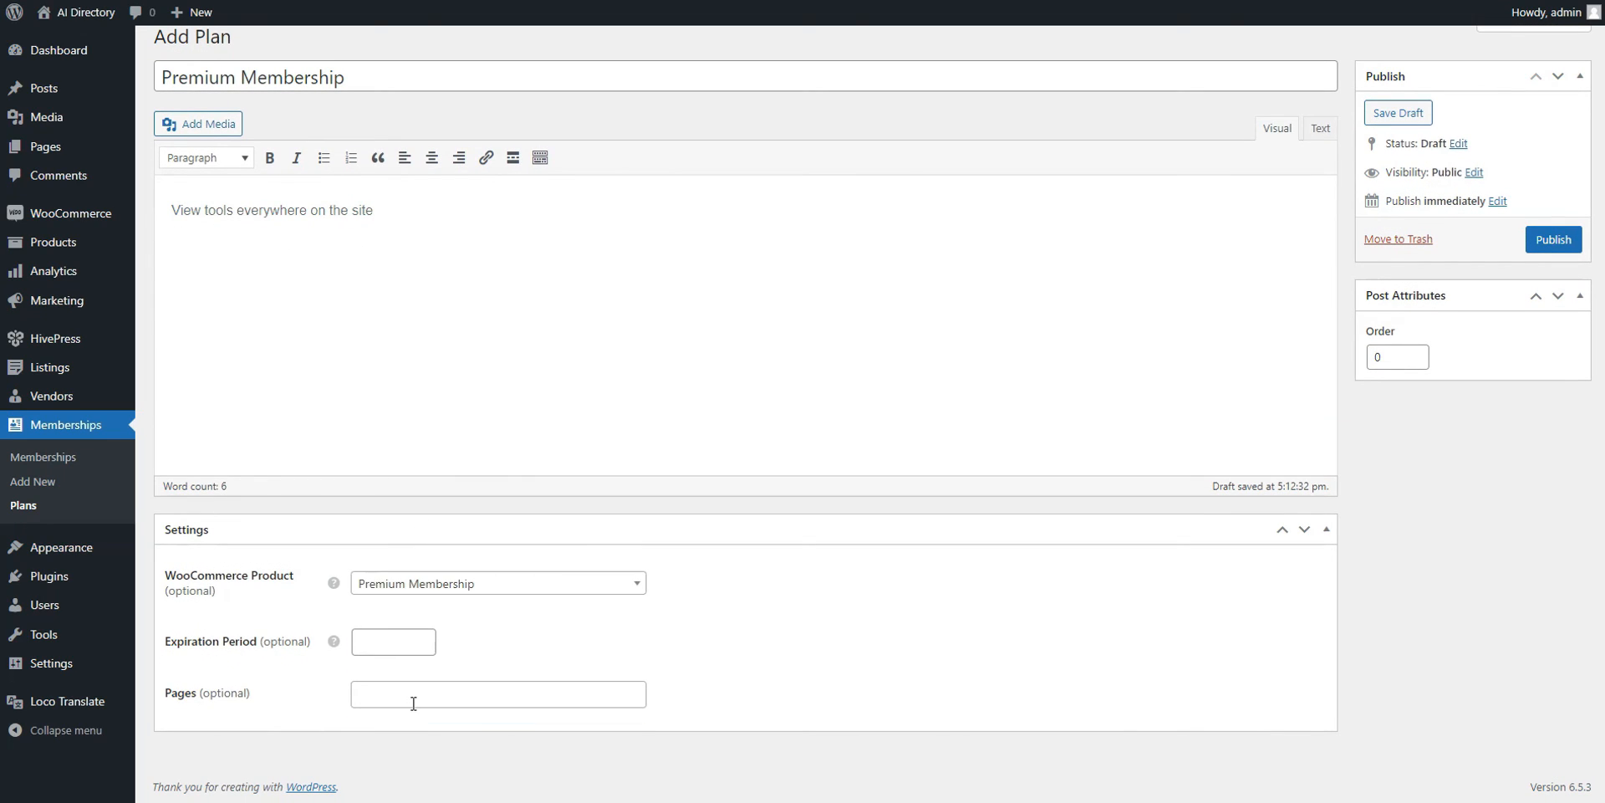
pyautogui.click(394, 640)
pyautogui.write('50')
pyautogui.click(587, 685)
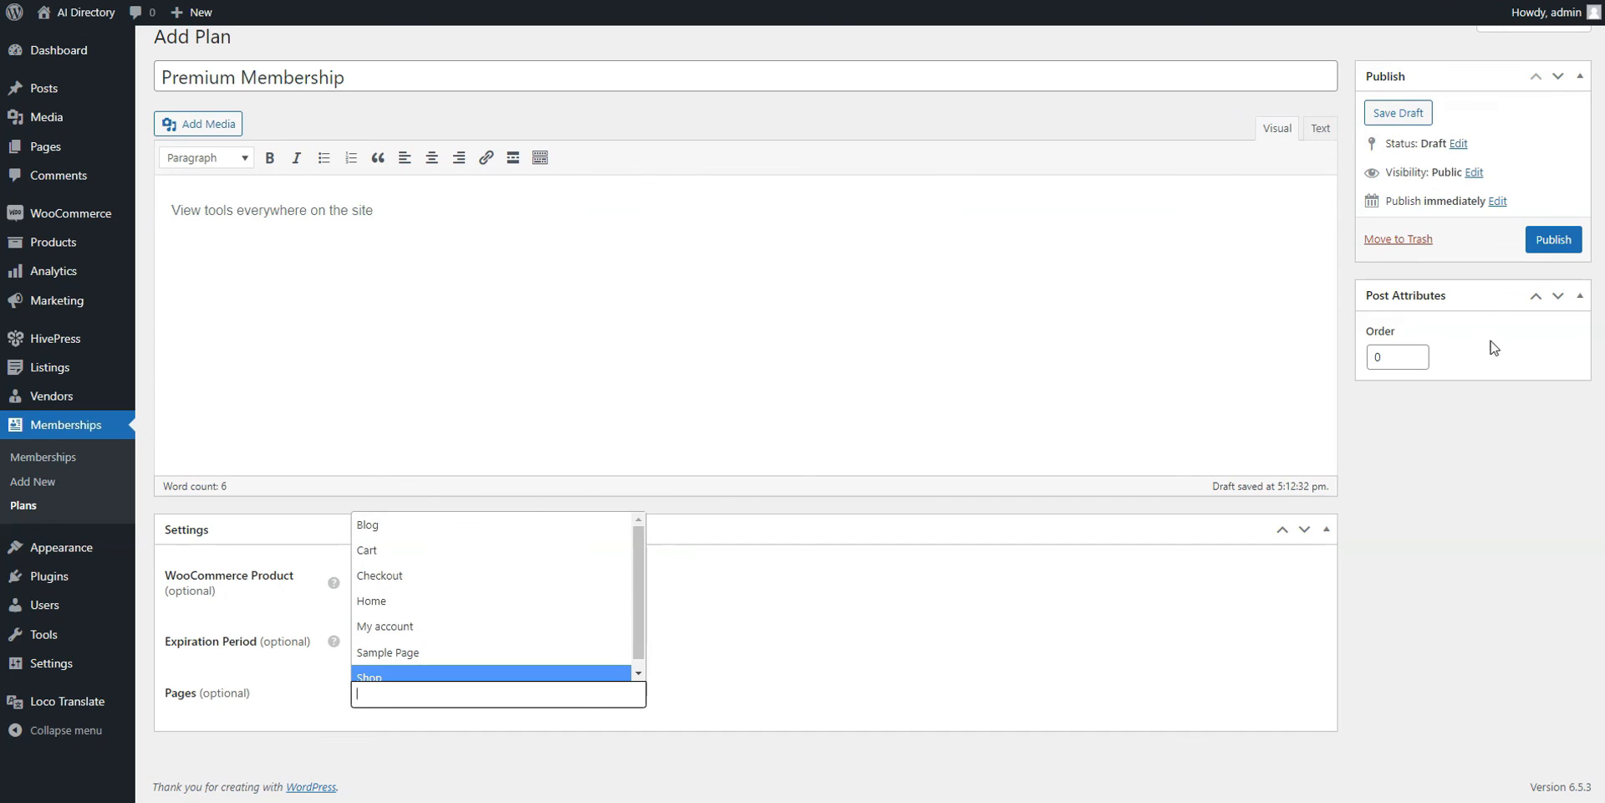
pyautogui.click(1549, 241)
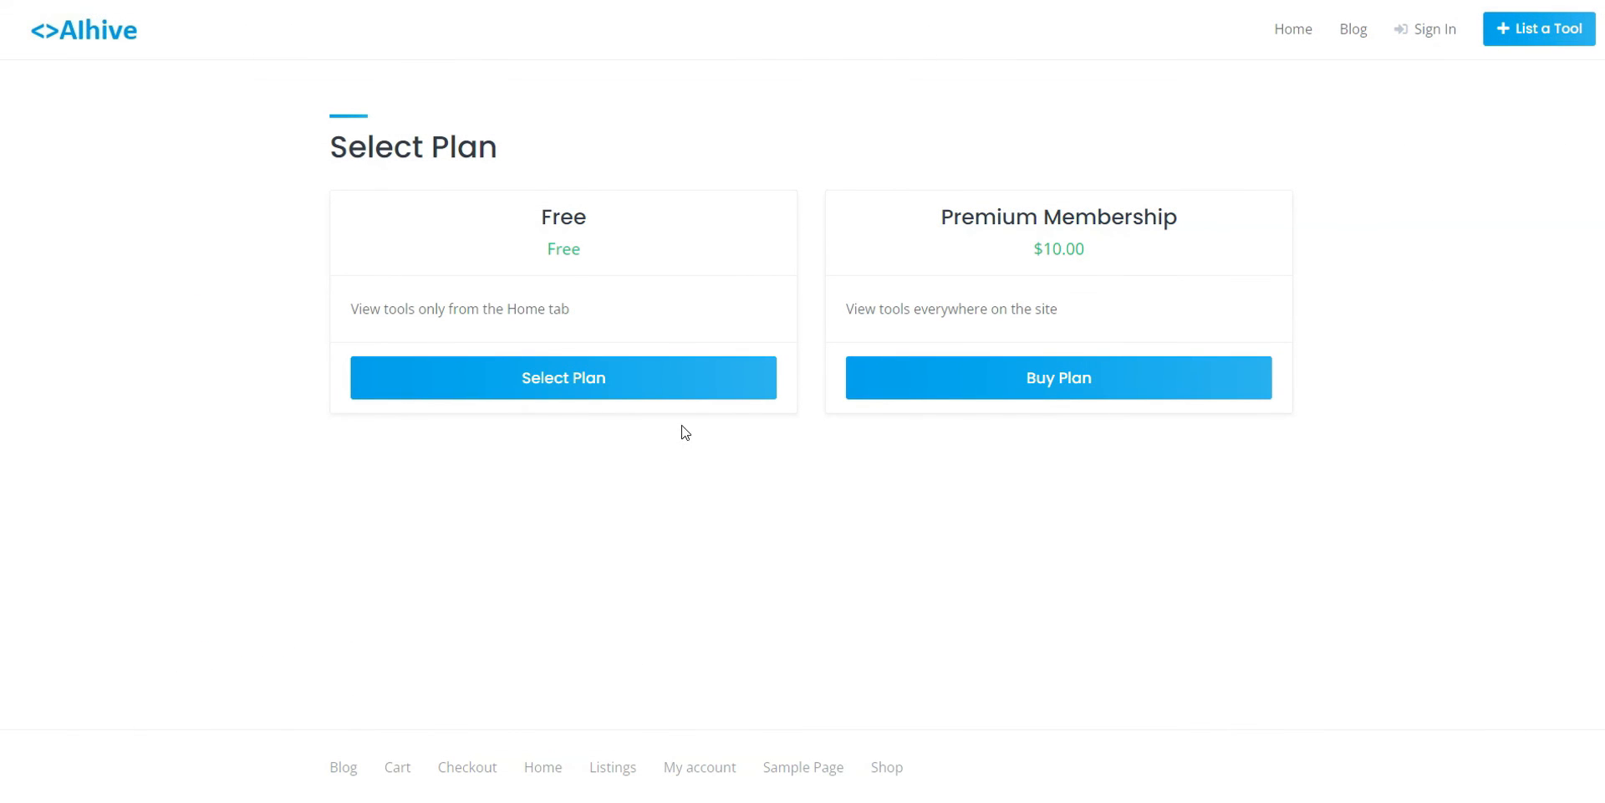
# Start buying the Premium Membership plan from the site's plan selection page
pyautogui.click(1020, 383)
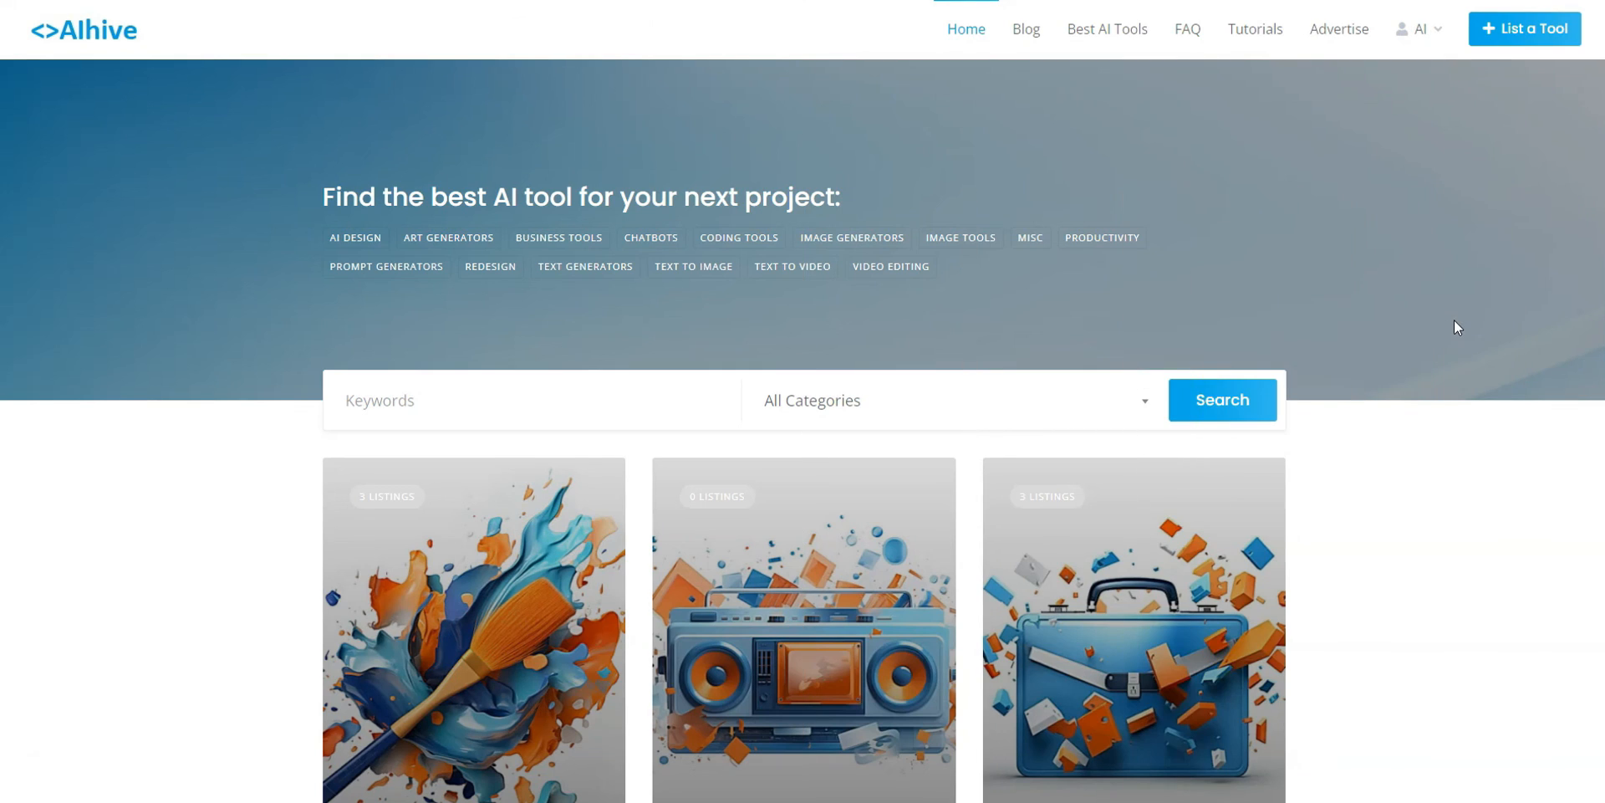
# Look through the finished site's homepage categories and a listing's user reviews and similar tools
pyautogui.scroll(-2, 1455, 326)
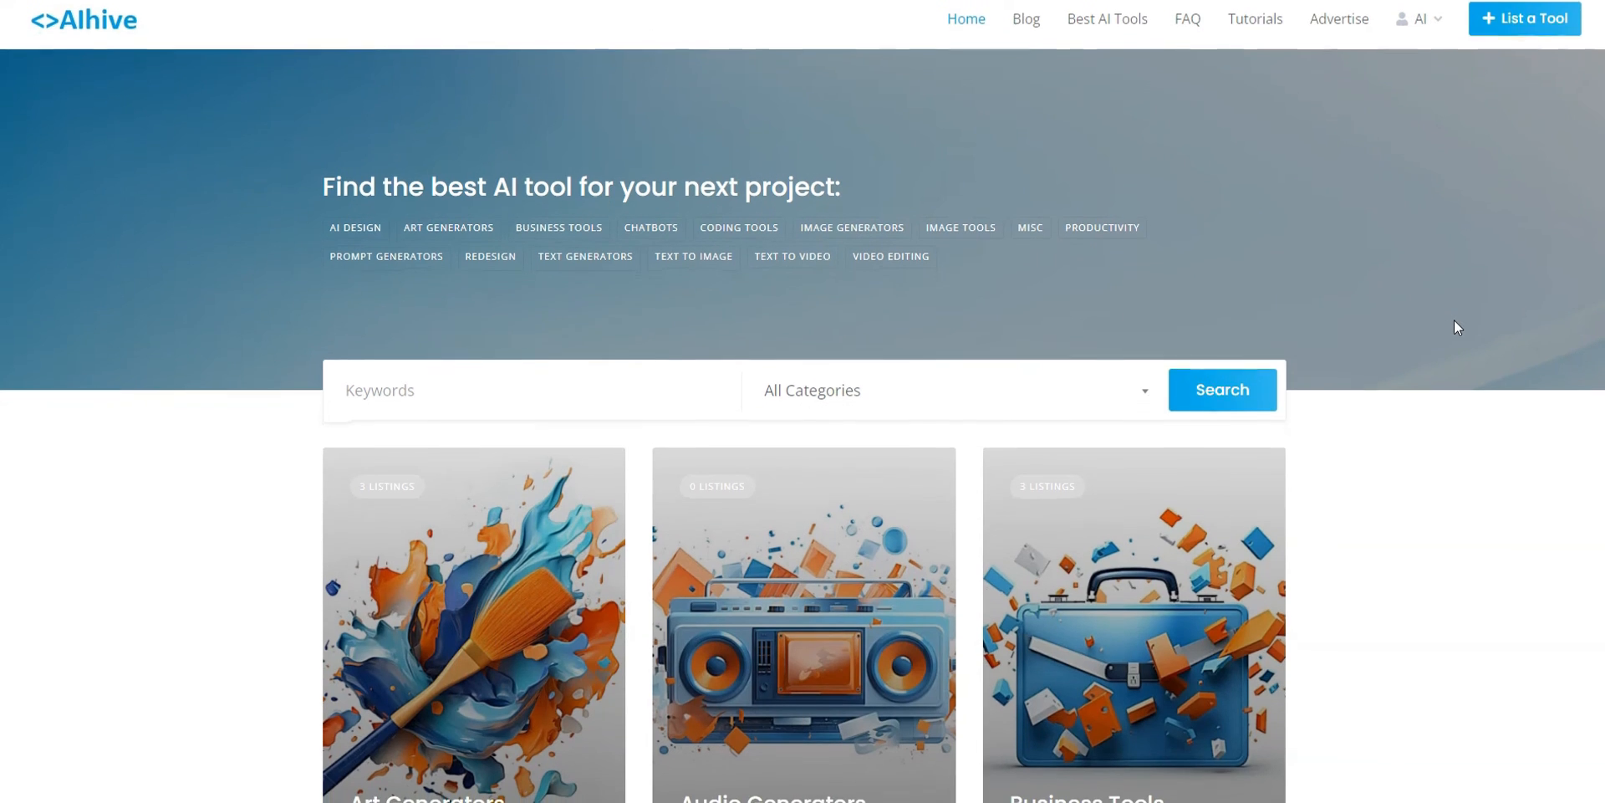
pyautogui.scroll(-4, 1457, 326)
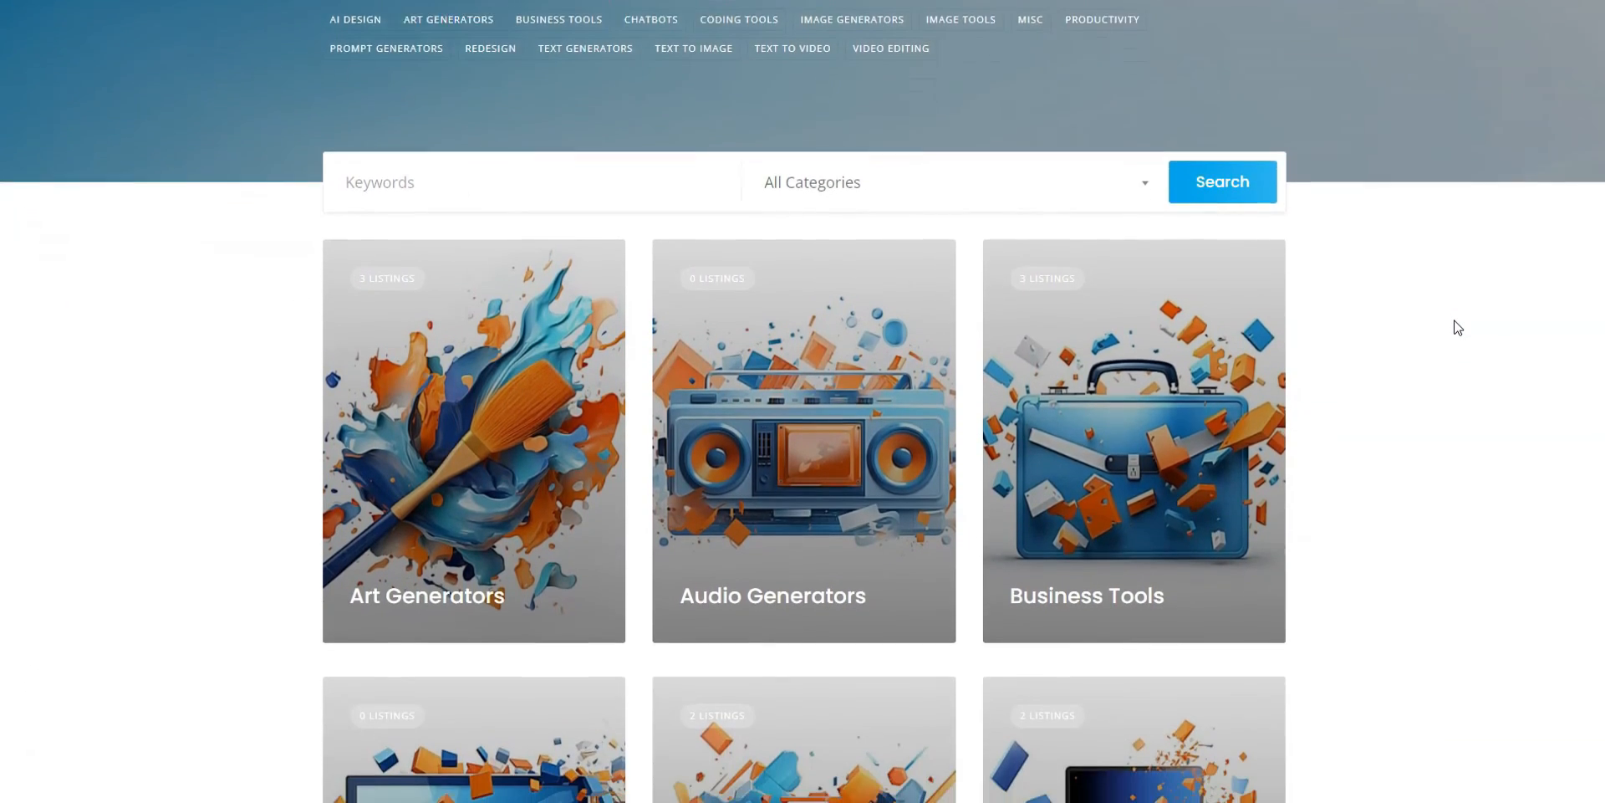
pyautogui.scroll(-5, 1457, 326)
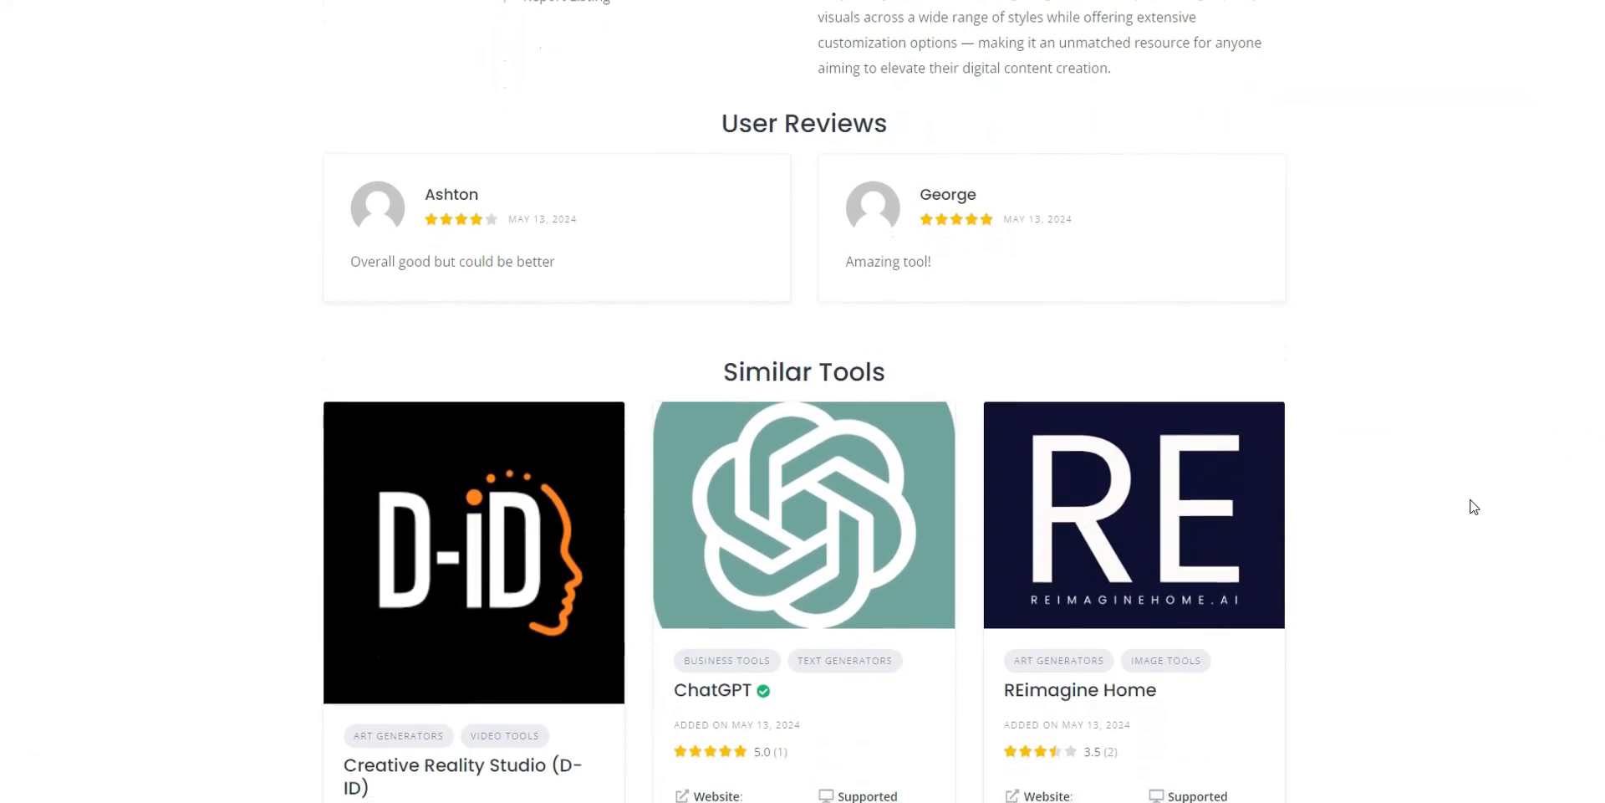
pyautogui.scroll(1, 1473, 507)
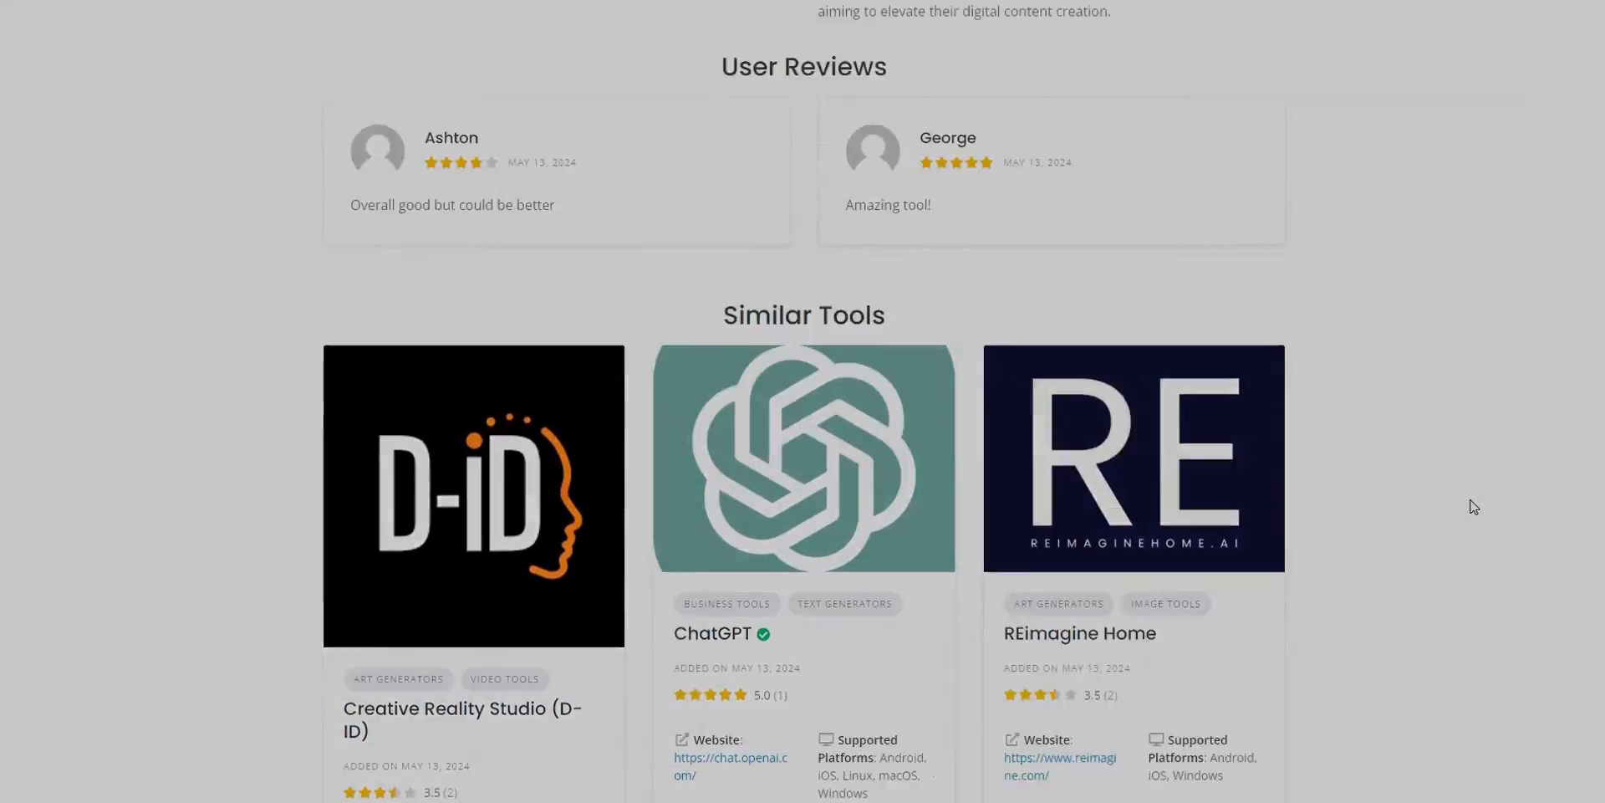